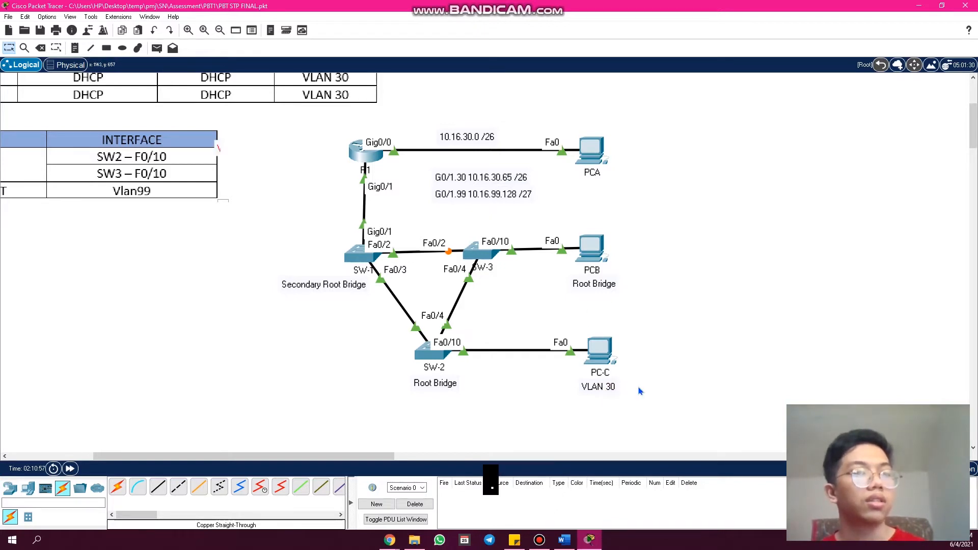
- Delete the misplaced "Root Bridge" label below PCB and move the "VLAN 30" label to directly under PCB
drag(272, 155, 615, 290)
key(Delete)
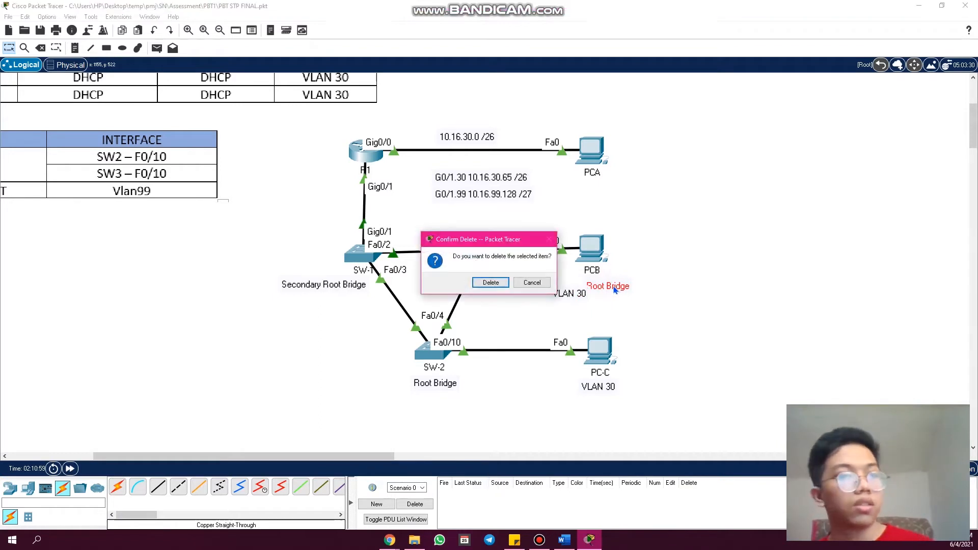
key(Return)
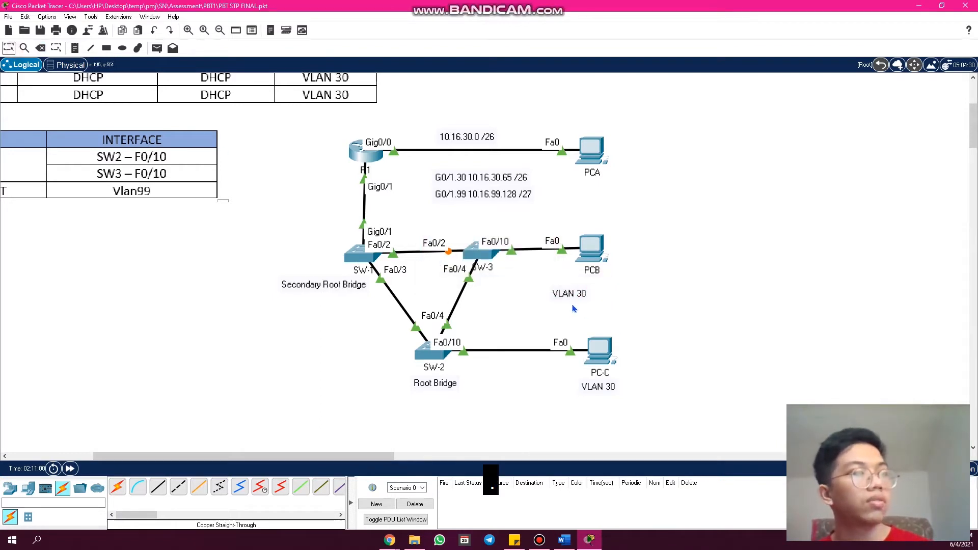
drag(570, 296, 597, 287)
click(678, 301)
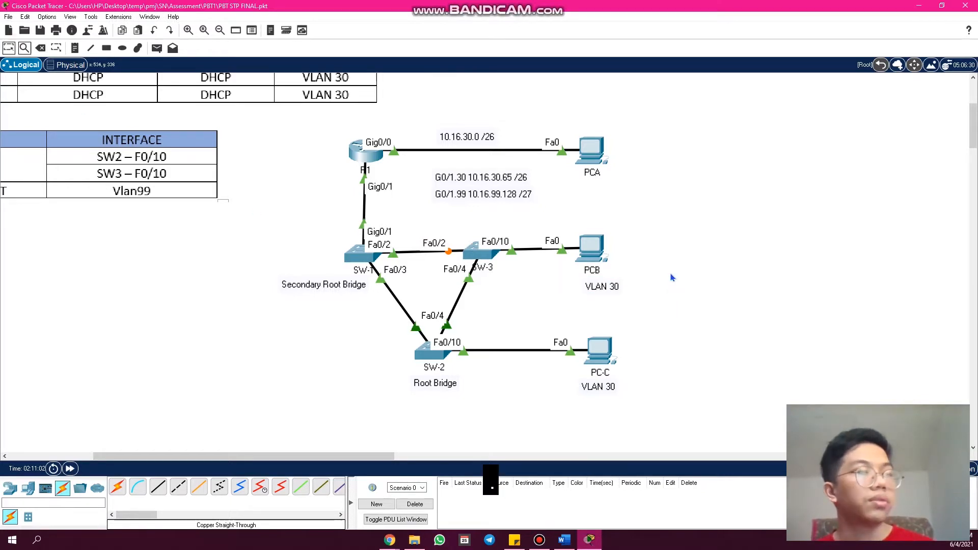
- Inspect the physical layout from Home City down to the Main Wiring Closet rack, and return to the logical topology
click(68, 65)
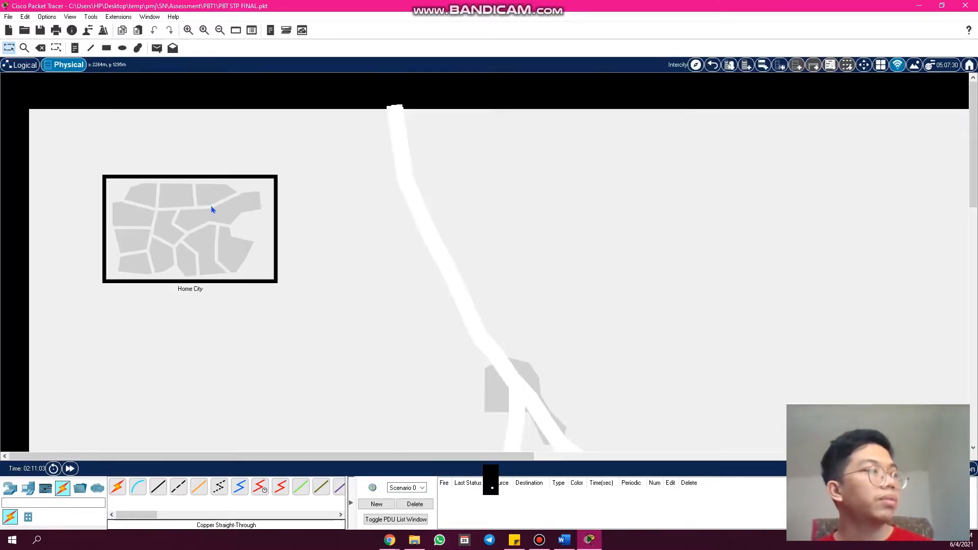
click(212, 210)
click(213, 209)
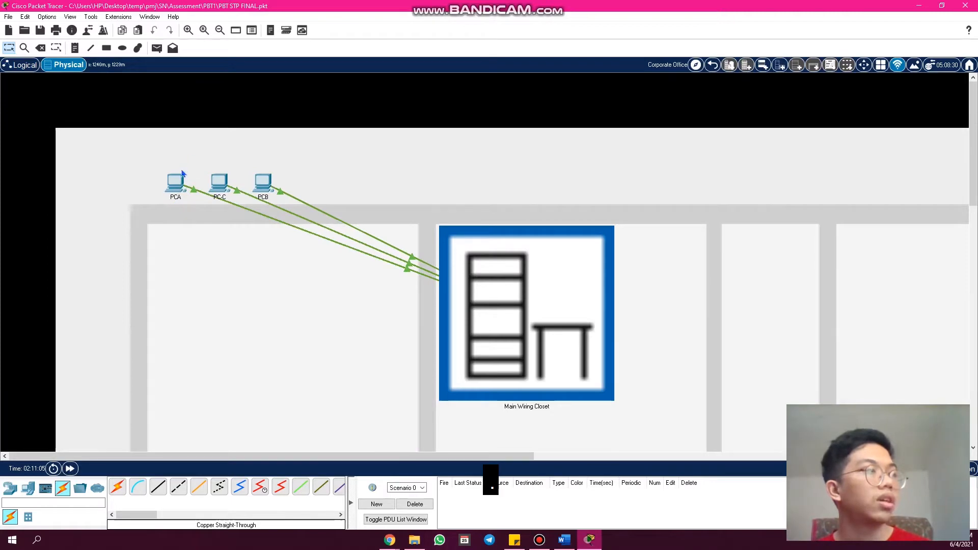
click(477, 314)
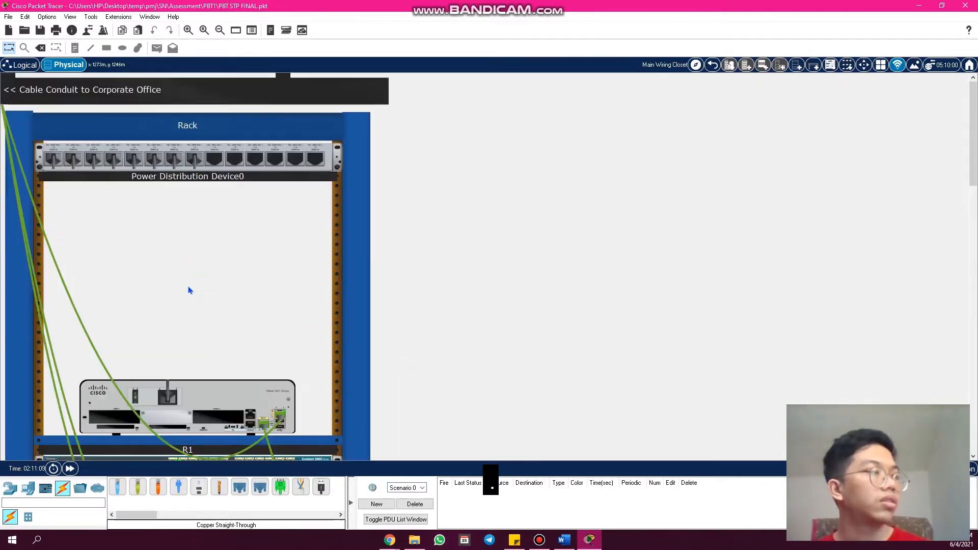
scroll(224, 302, down, 2)
scroll(258, 296, down, 1)
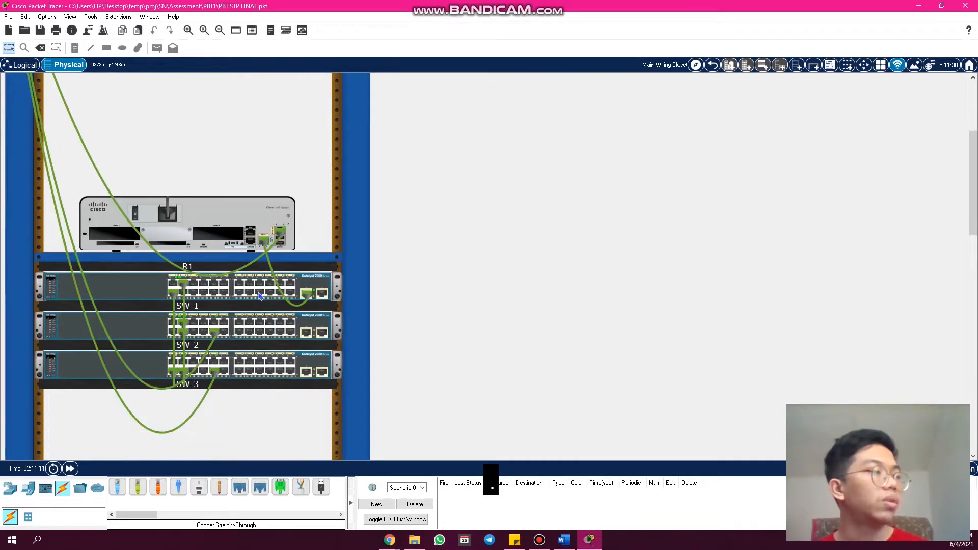
click(712, 64)
click(21, 65)
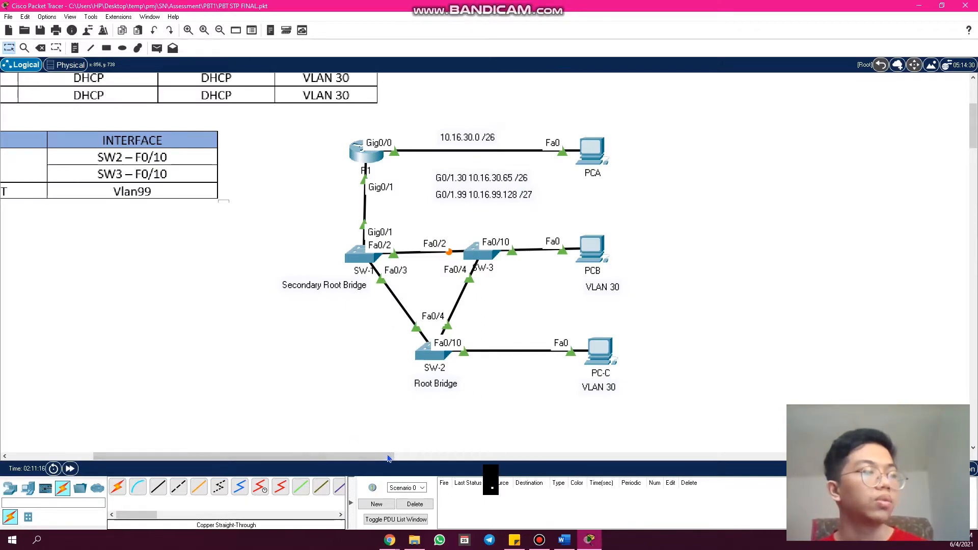
- Examine R1's interfaces and addresses in the IP Address Table beside the topology
drag(388, 458, 273, 434)
scroll(263, 410, up, 2)
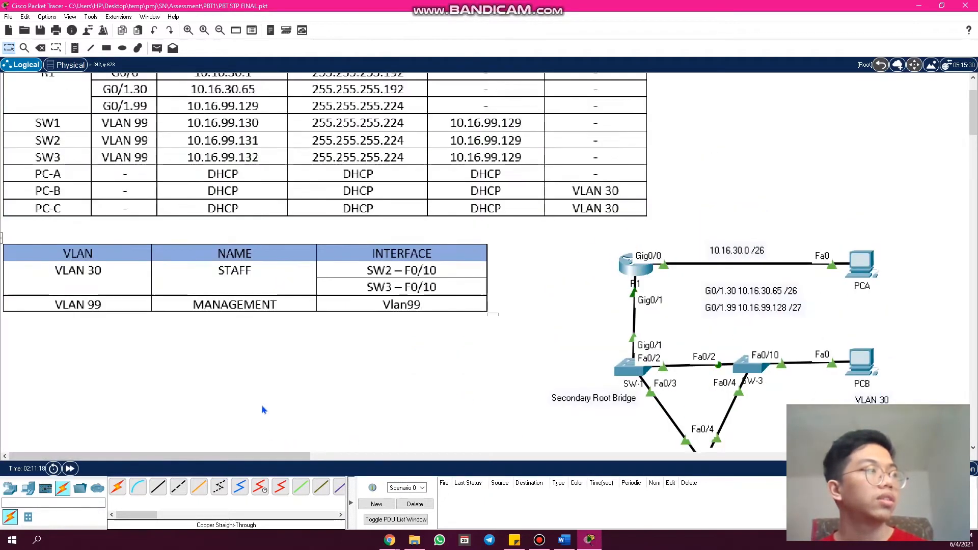
scroll(264, 410, up, 3)
scroll(261, 408, up, 1)
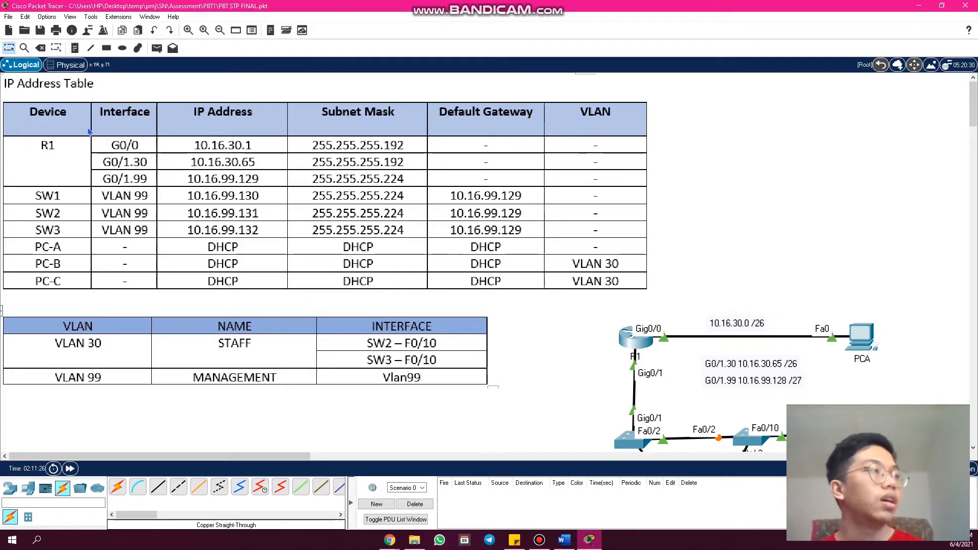
drag(90, 126, 167, 193)
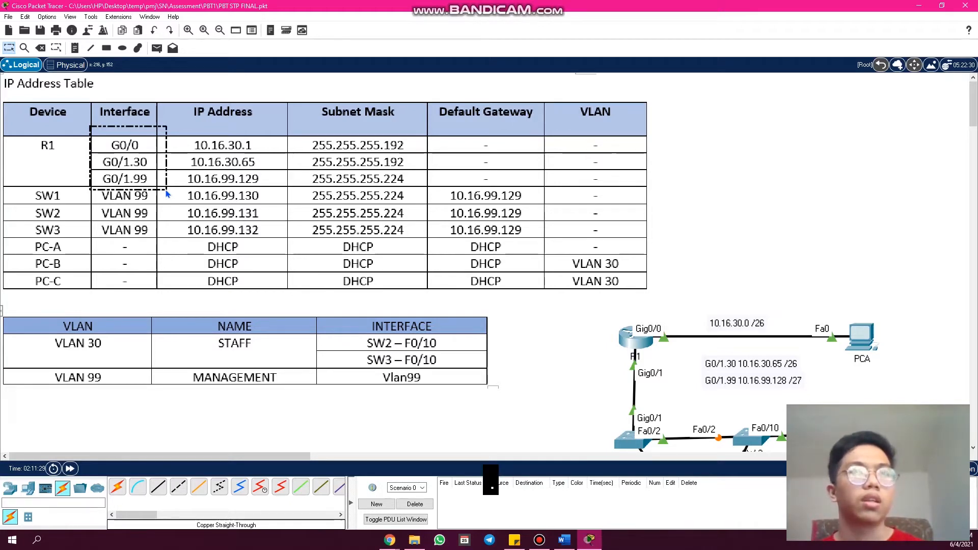
drag(167, 193, 162, 191)
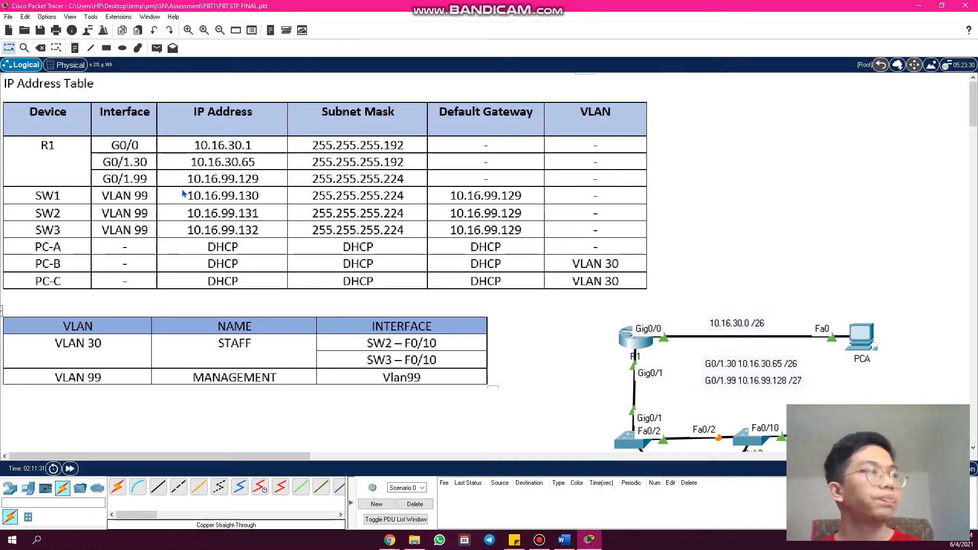
- Review the SW1, SW2 and SW3 rows of the address table and the names in the VLAN table
scroll(184, 192, down, 2)
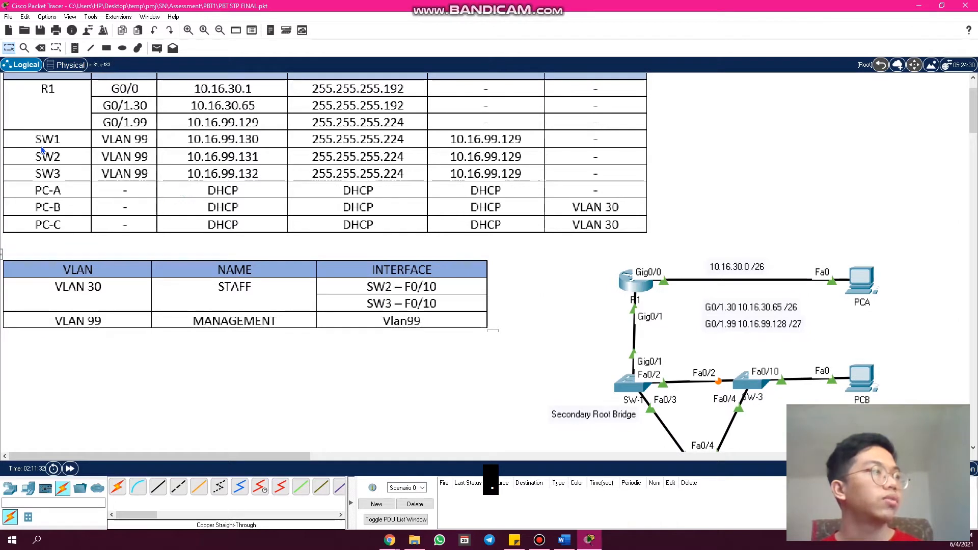
drag(31, 135, 65, 152)
drag(35, 148, 67, 169)
drag(43, 167, 43, 168)
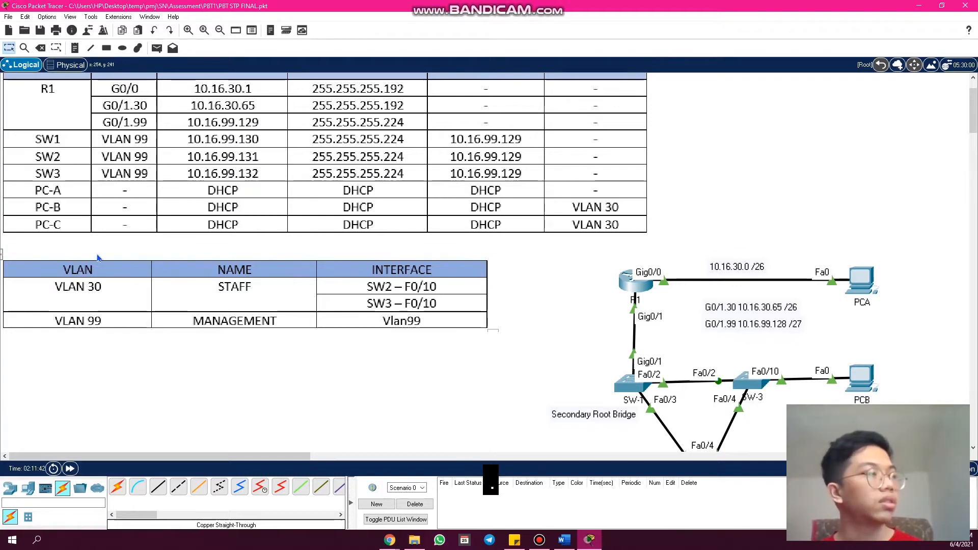
scroll(100, 258, down, 2)
drag(52, 224, 118, 251)
drag(215, 223, 255, 245)
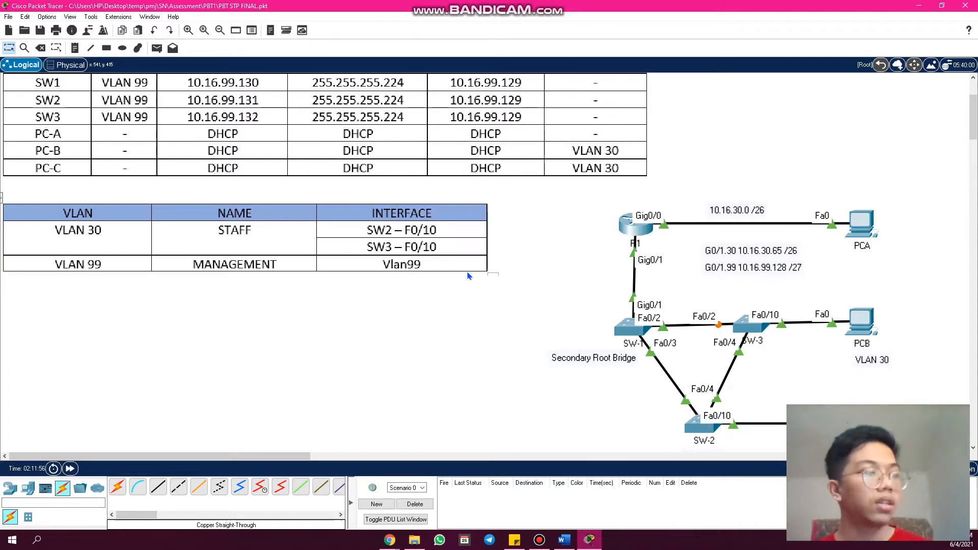
click(390, 541)
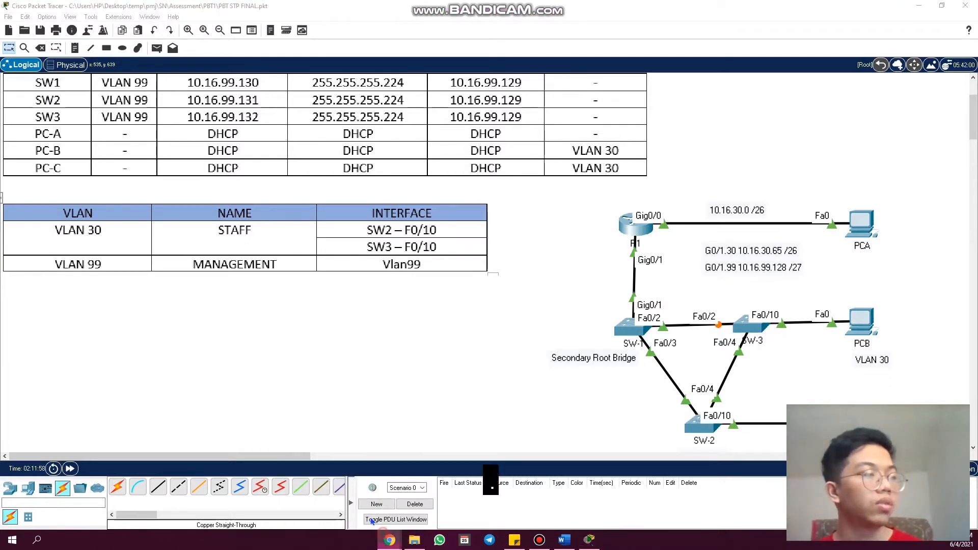
click(345, 497)
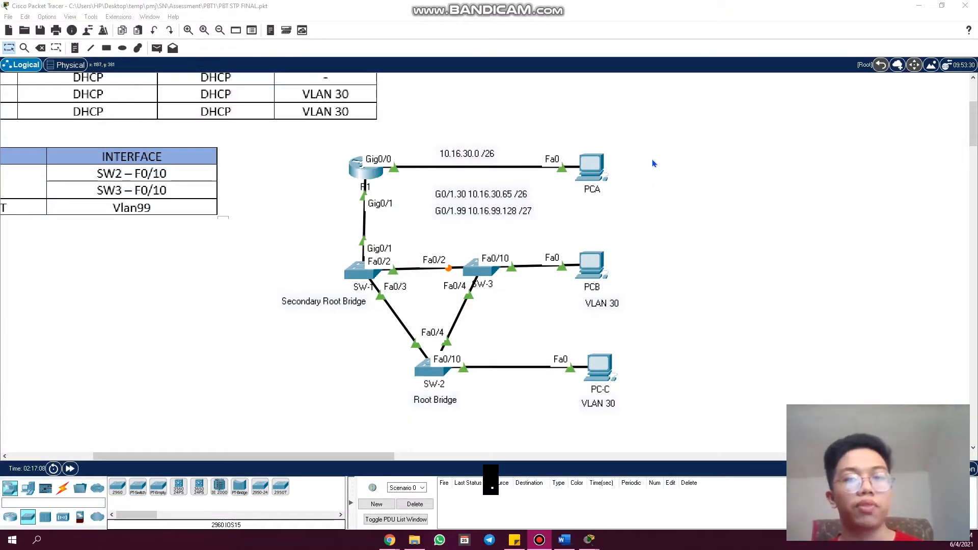
click(671, 212)
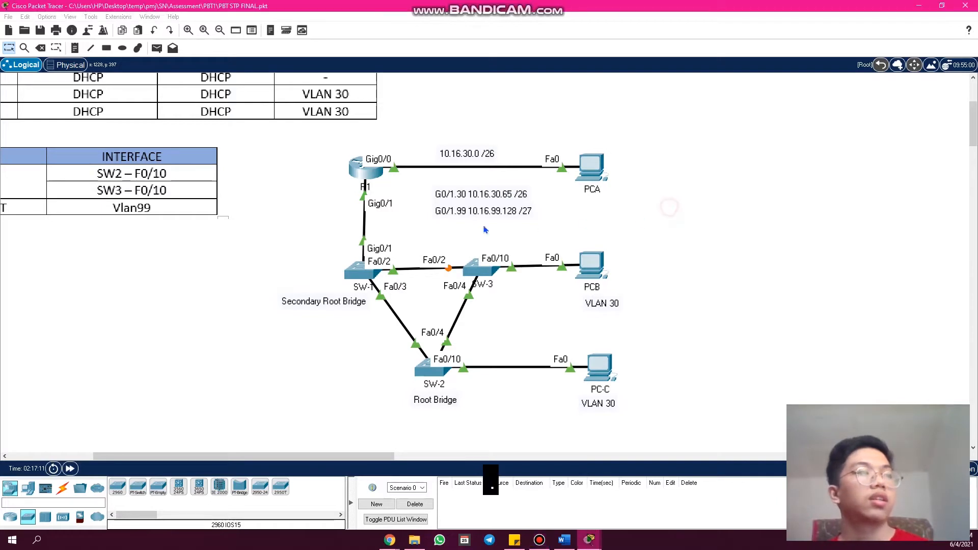
- Open R1's command line, highlight its login banner, and enter the enable password to reach privileged mode
click(366, 182)
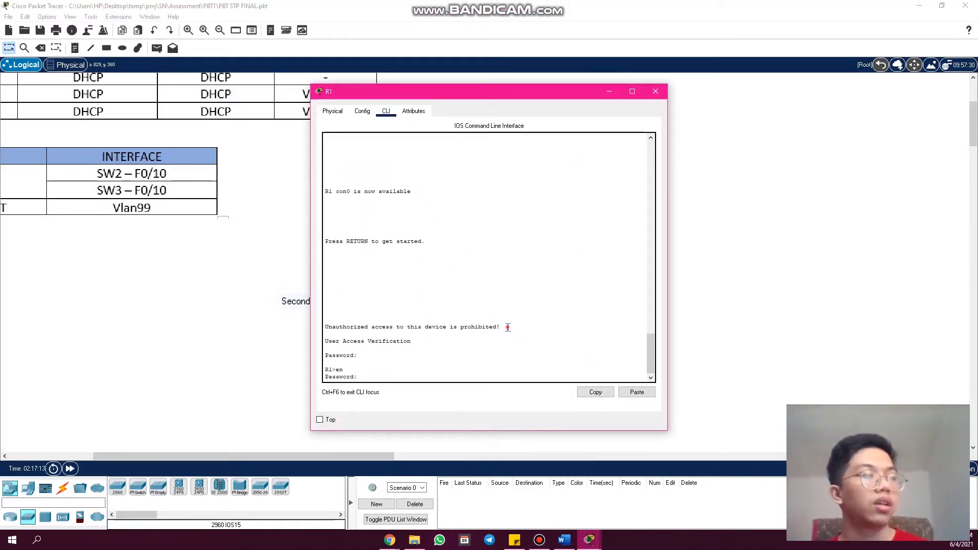
drag(502, 327, 316, 327)
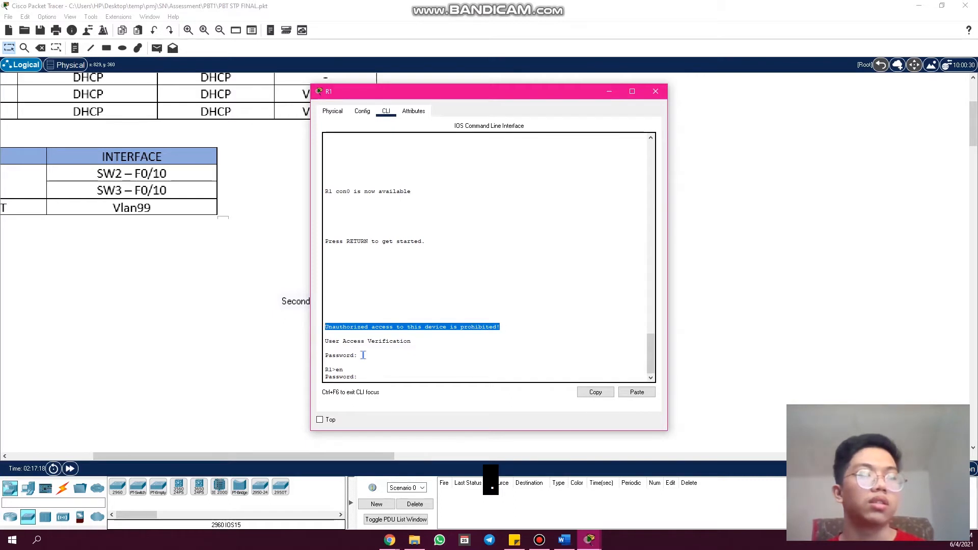
drag(362, 355, 324, 377)
click(413, 376)
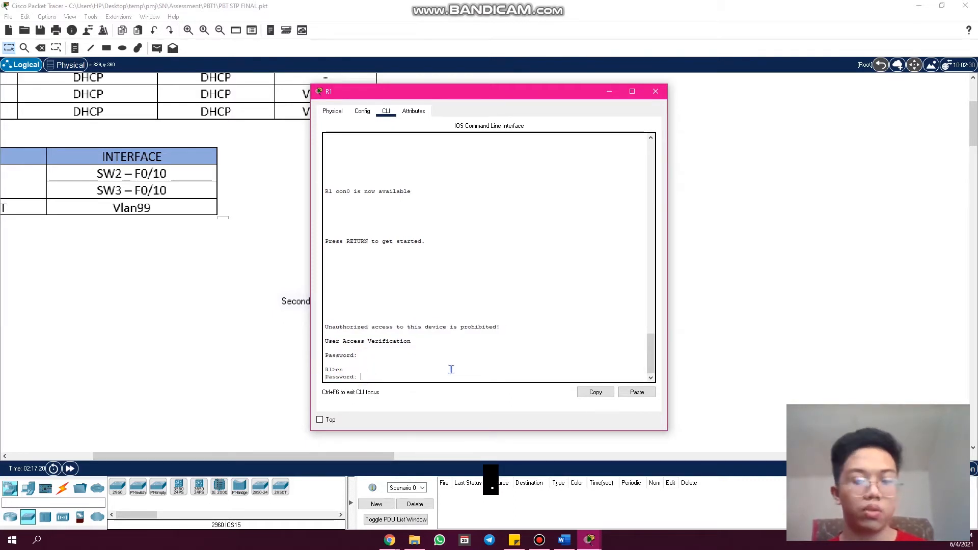
key(Return)
key(Return)
key(Return)
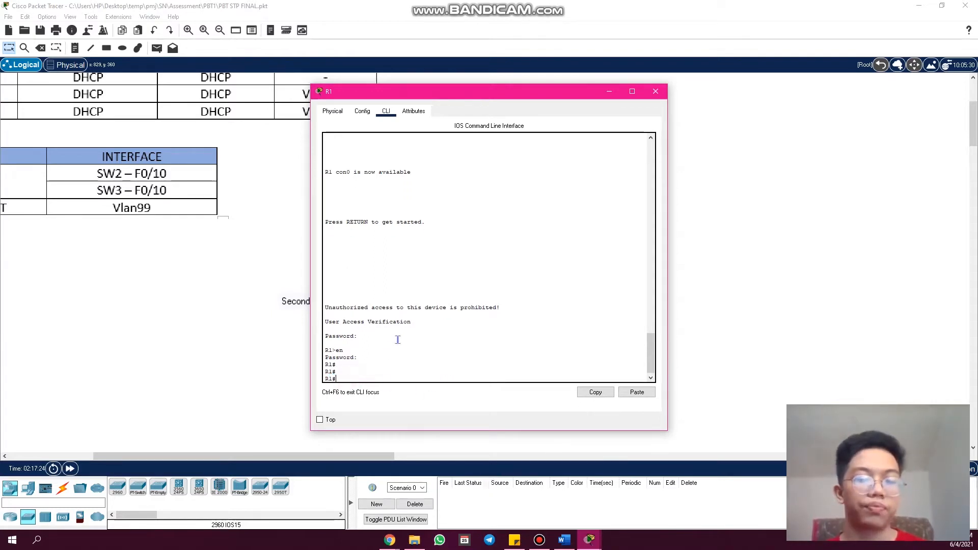
- Run "show run" on R1 and review the encrypted enable secret, DHCP pools and local user entry
text(show run)
key(Return)
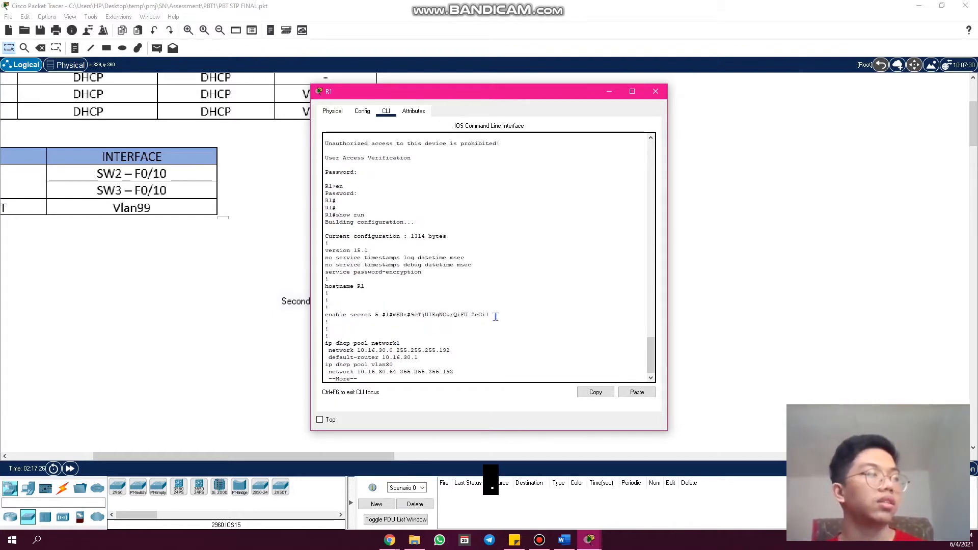
drag(484, 315, 387, 314)
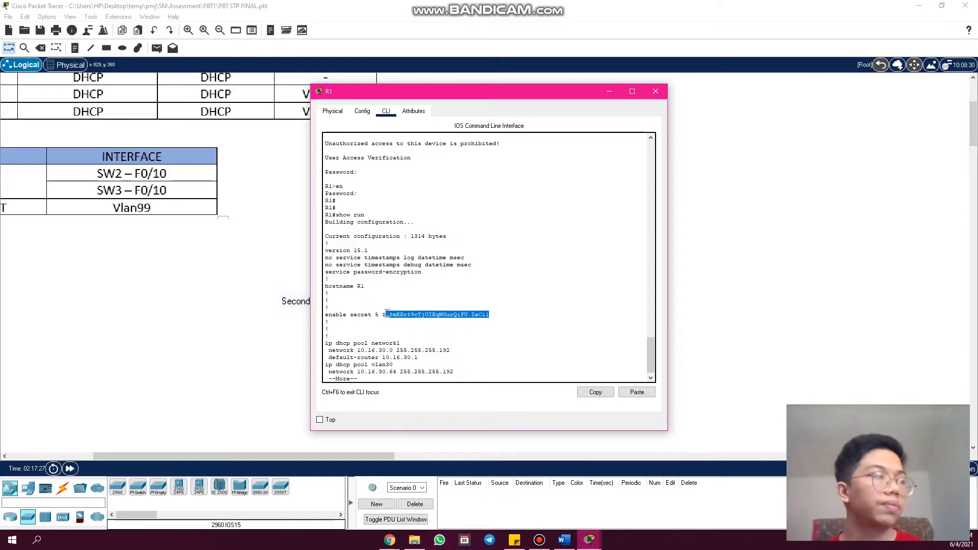
click(436, 289)
key(space)
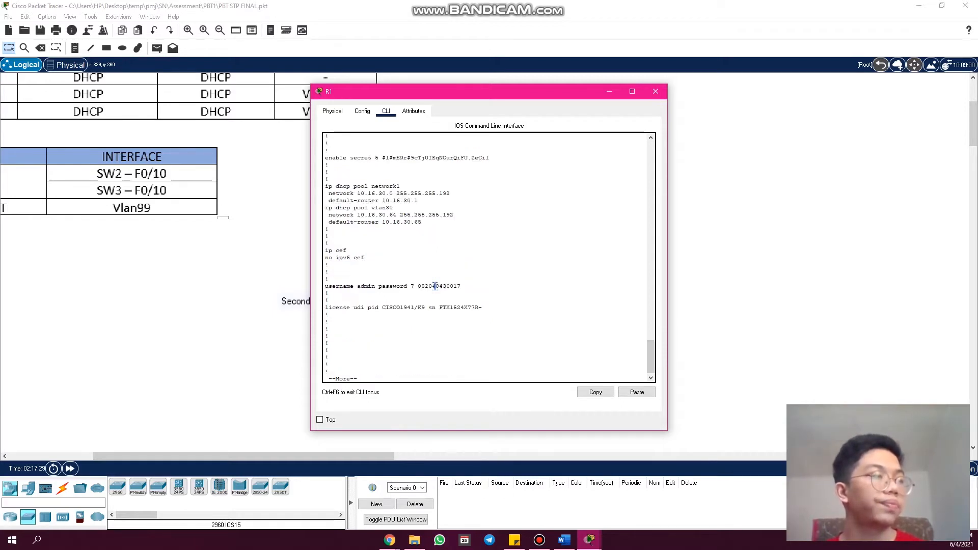
scroll(436, 288, up, 3)
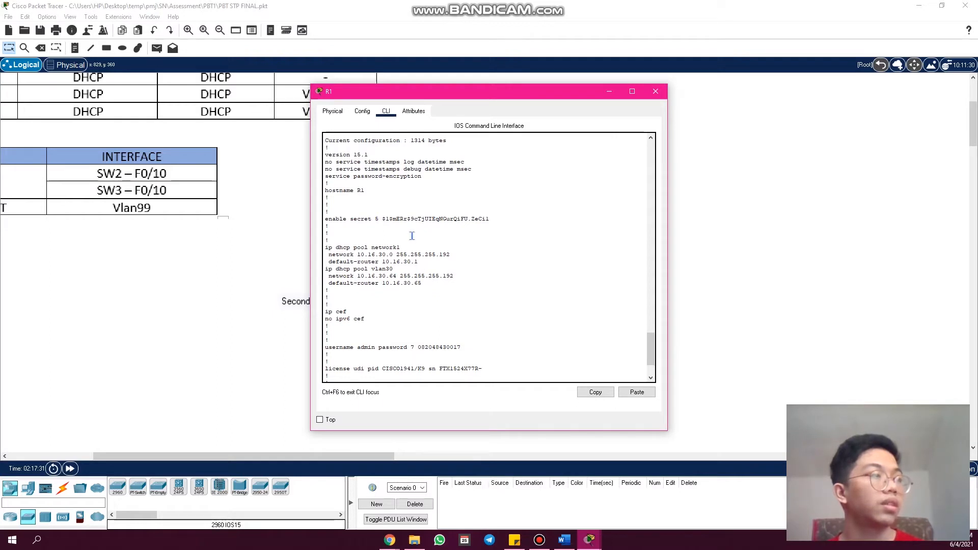
scroll(412, 237, up, 2)
scroll(412, 237, down, 4)
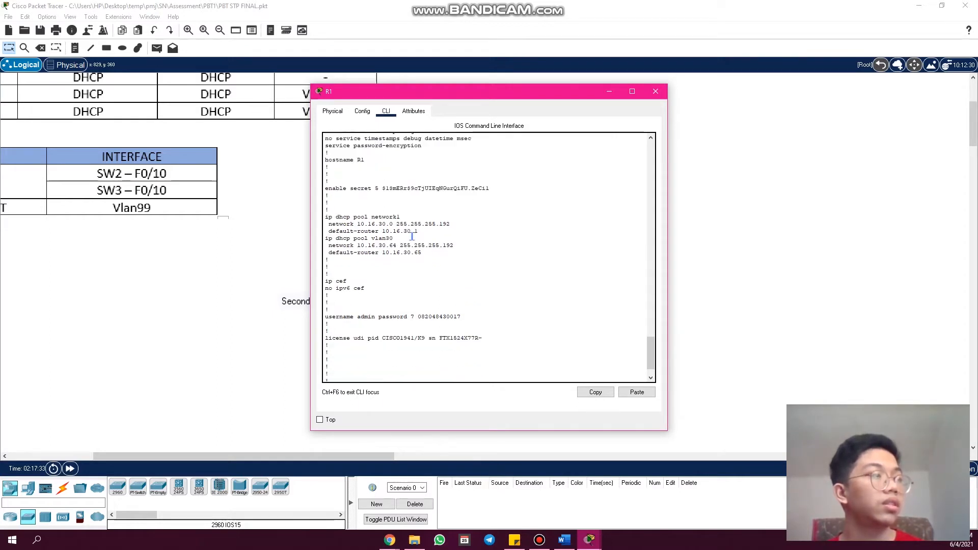
- Review the rest of R1's running configuration, highlighting the domain-lookup, logging synchronous and login local settings, and close R1's window
key(space)
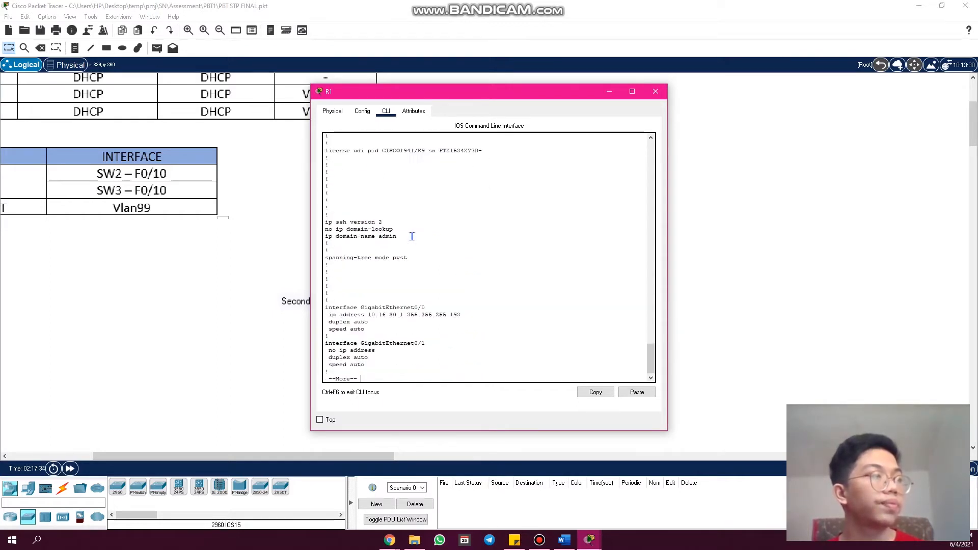
drag(394, 229, 325, 230)
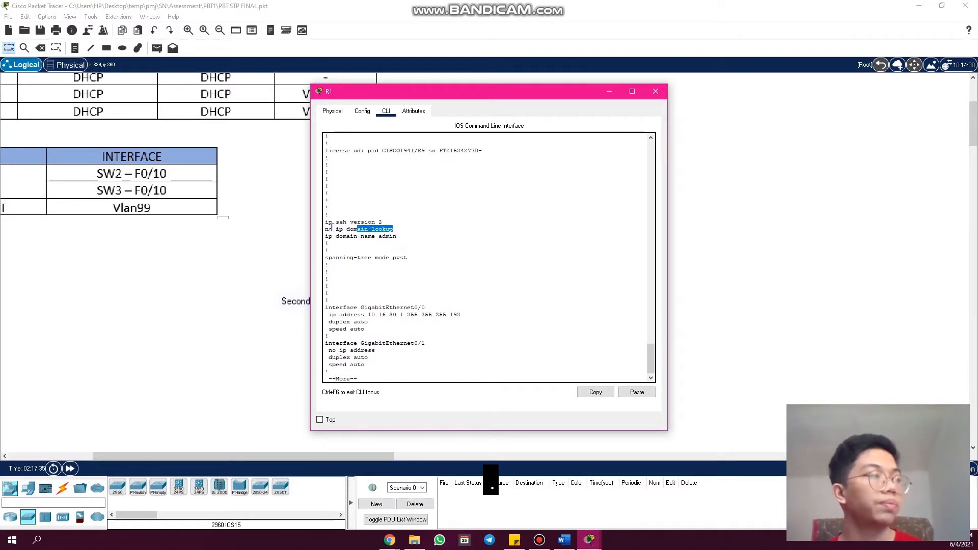
key(space)
key(space)
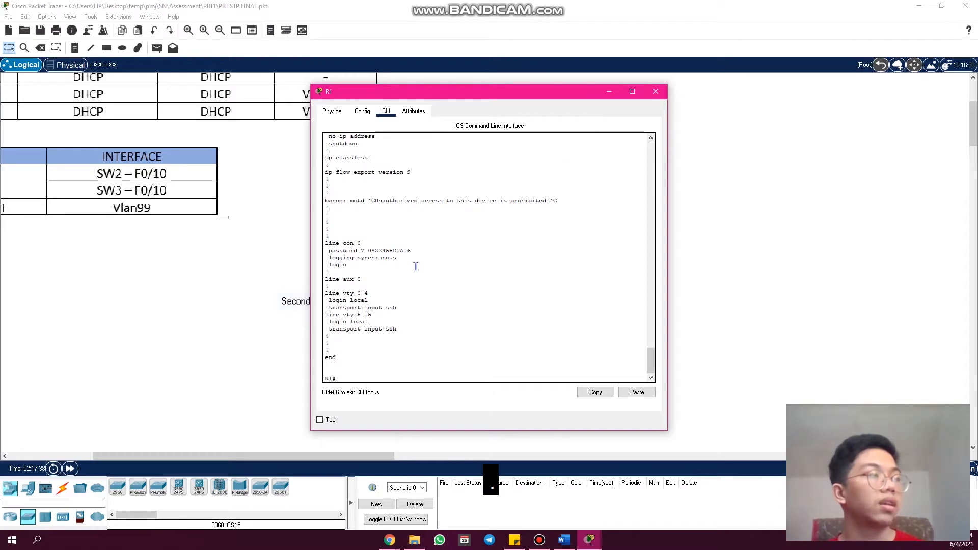
drag(402, 257, 325, 257)
double_click(437, 301)
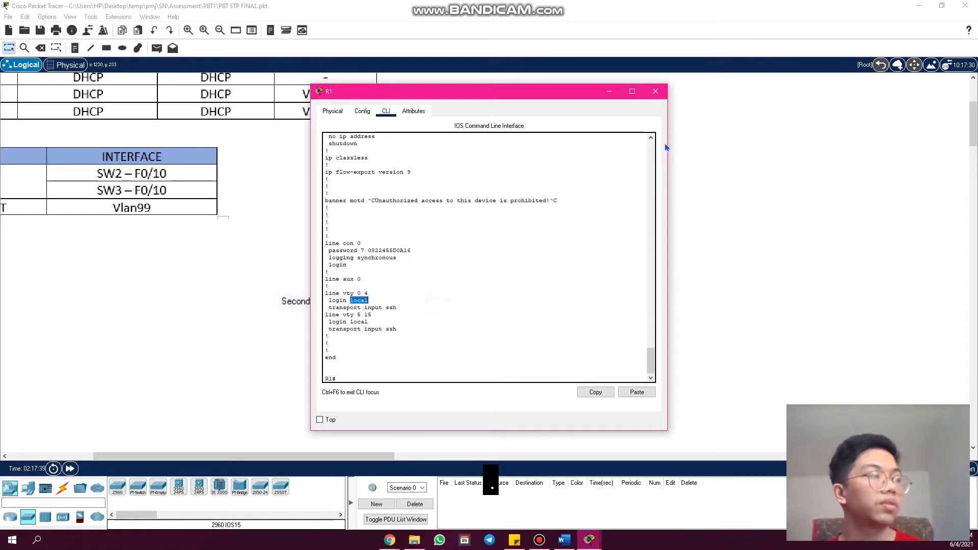
click(656, 92)
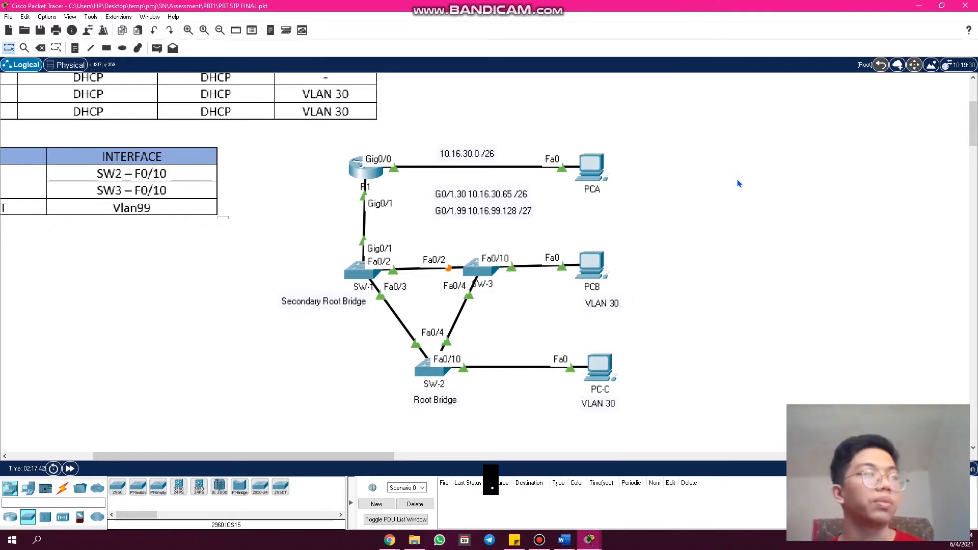
- Reopen R1's command line and run the invalid command "/" to test the disabled domain lookup
click(379, 176)
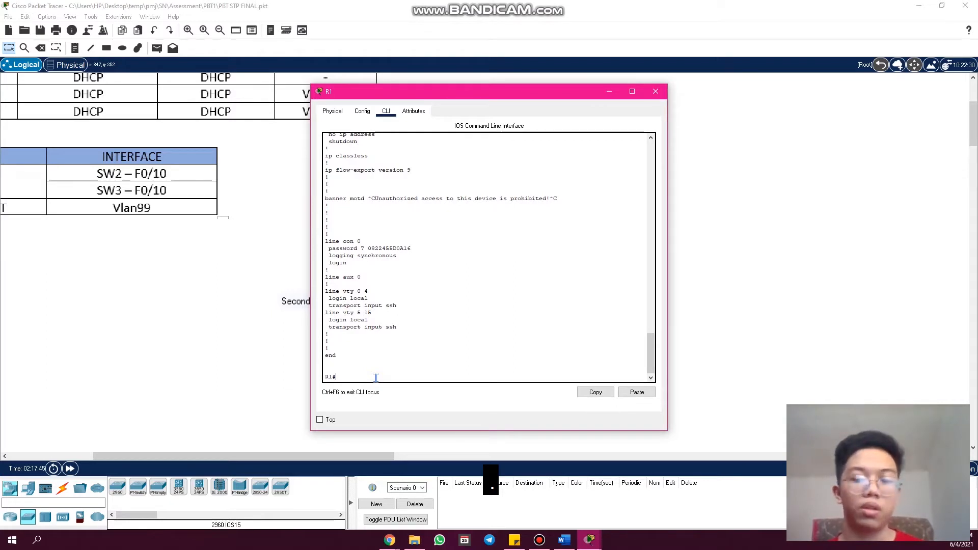
key(Return)
text(/)
key(Return)
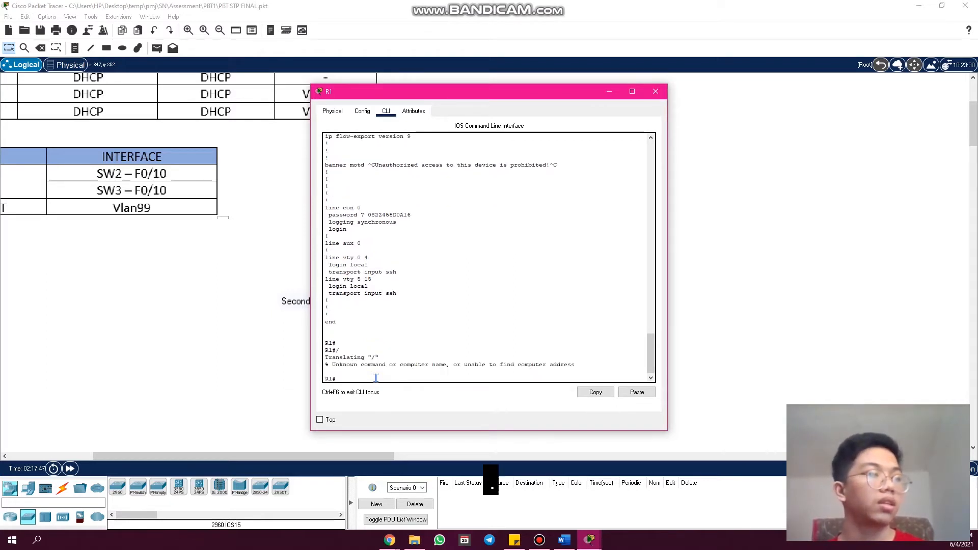
key(alt+Tab)
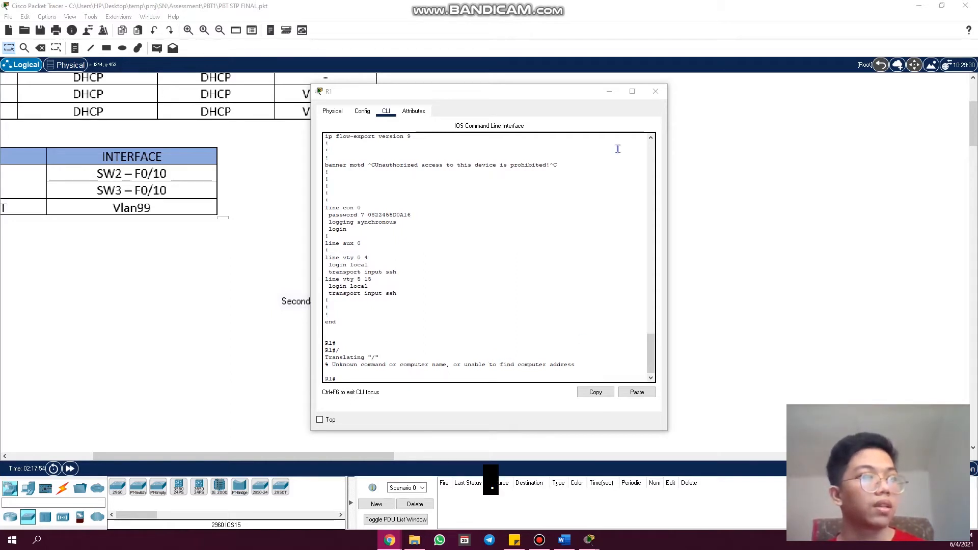
- Close R1's window, place a new 2960 switch below the topology, and enter privileged mode with "en" on its command line
click(656, 92)
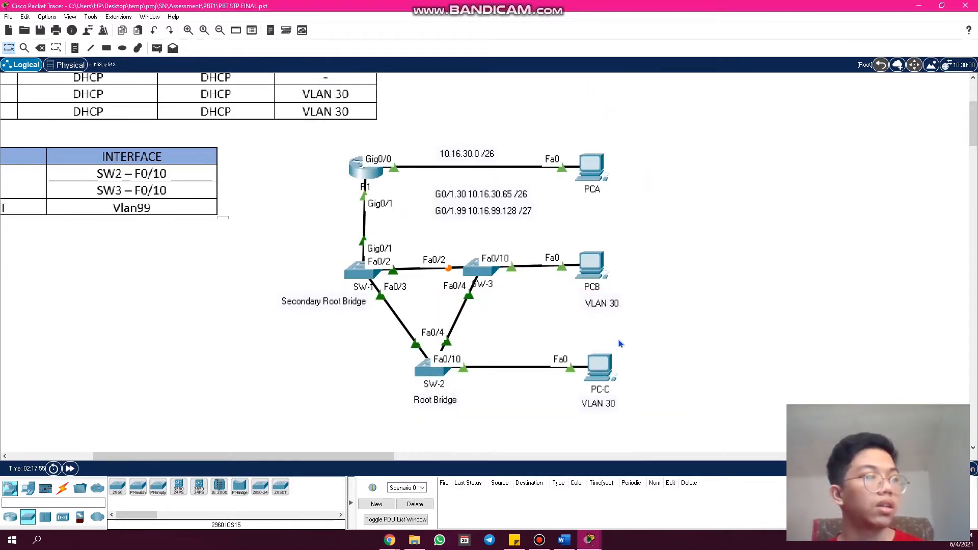
scroll(620, 343, down, 2)
drag(311, 420, 316, 323)
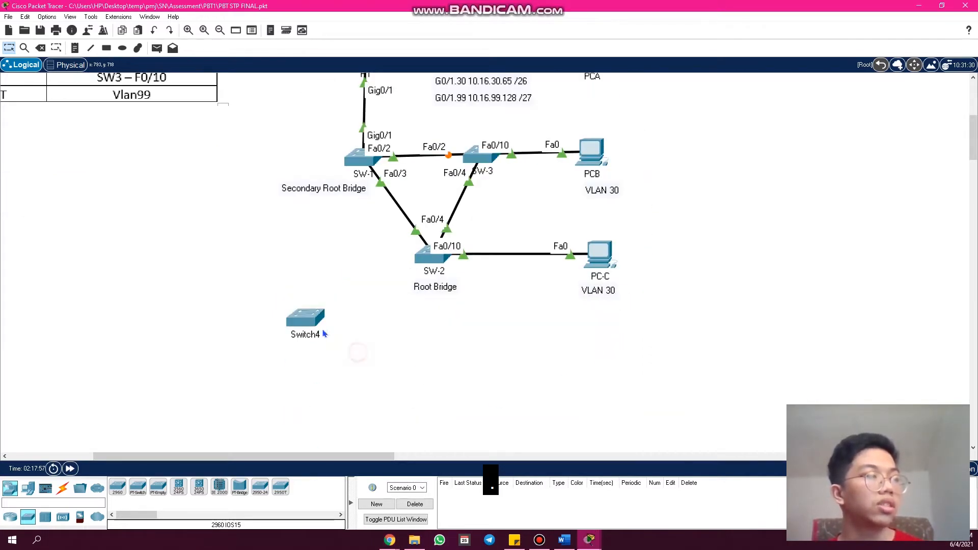
click(316, 324)
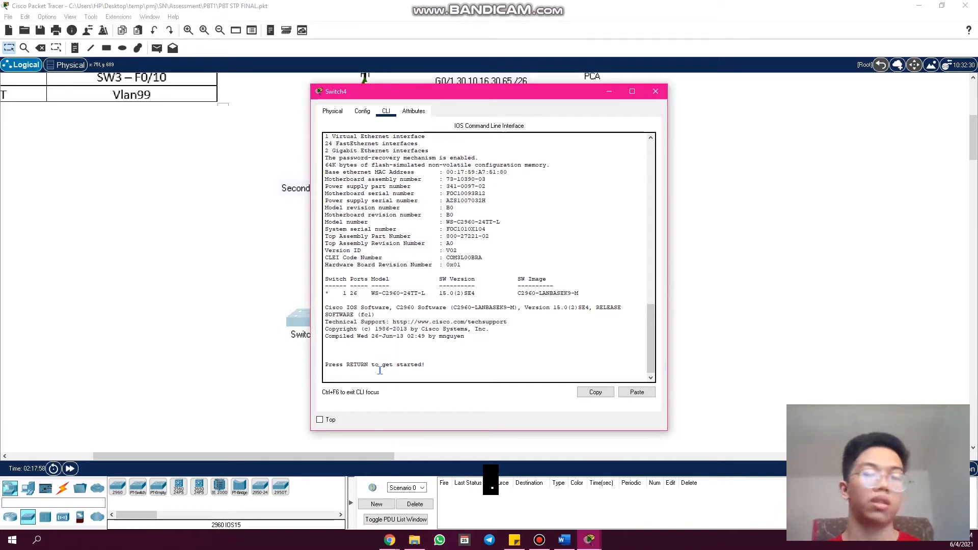
key(Return)
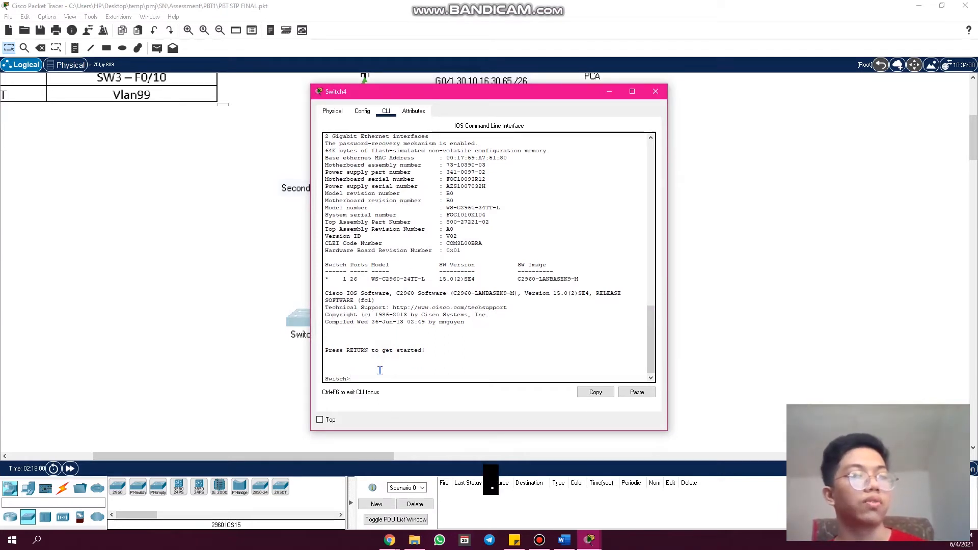
text(en)
key(Return)
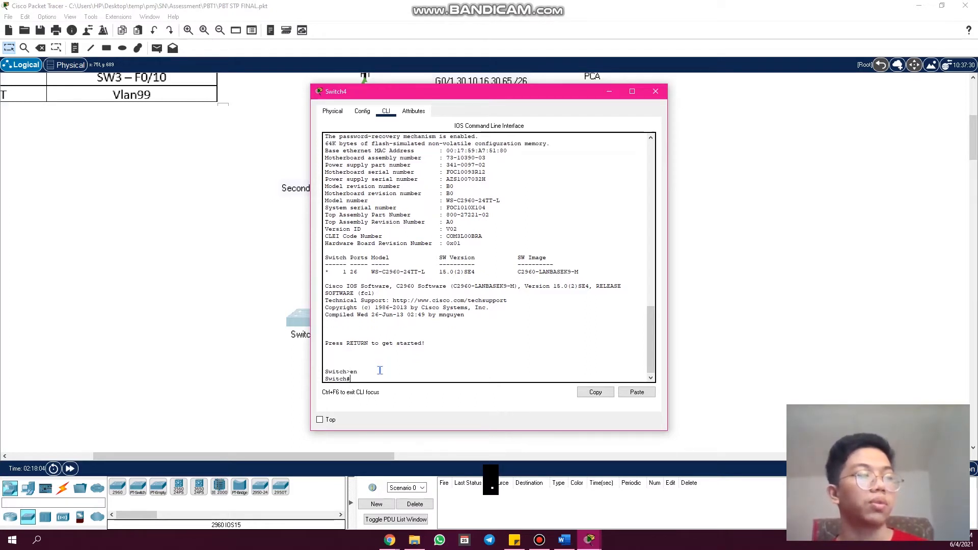
- Run the invalid command "/" on Switch4, highlight the domain server text in its output, and close the switch's window
text(/)
key(Return)
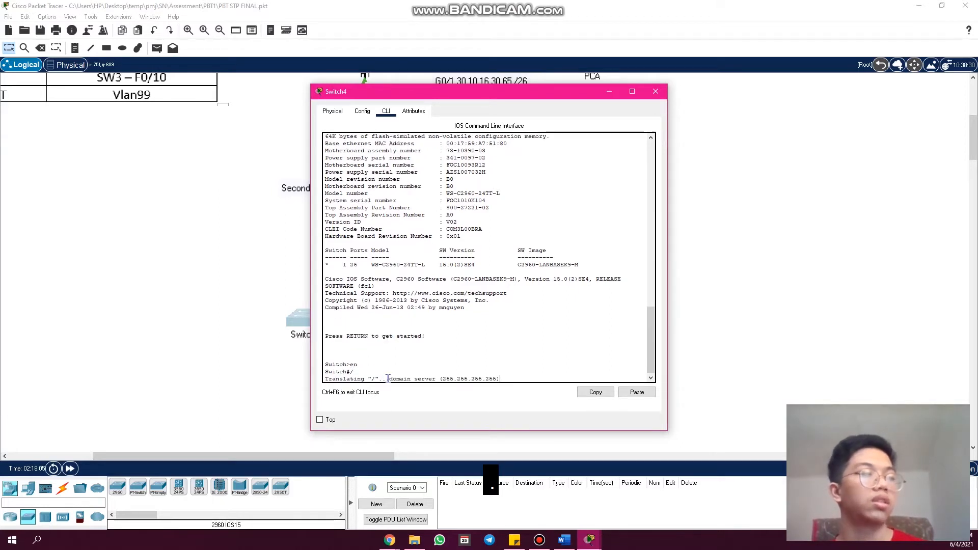
drag(392, 379, 436, 380)
click(474, 374)
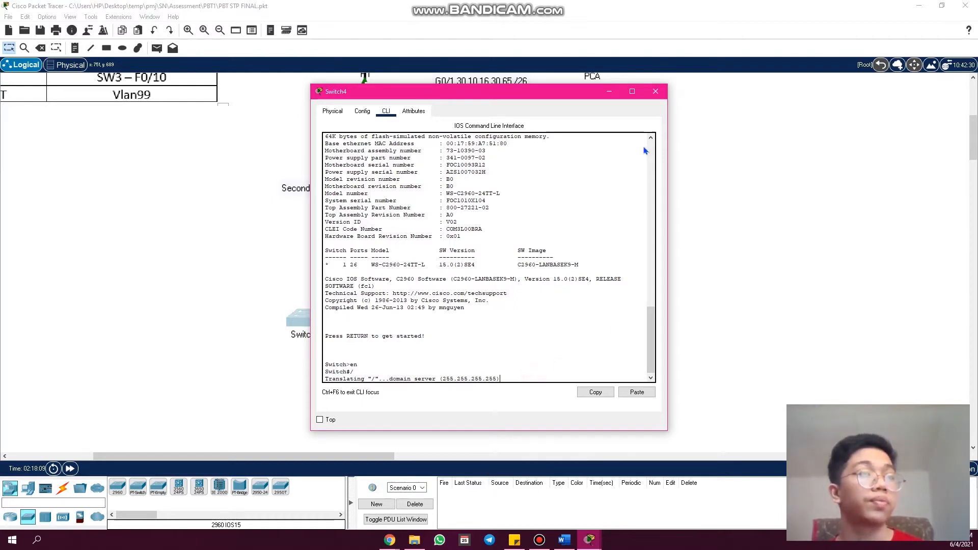
click(656, 91)
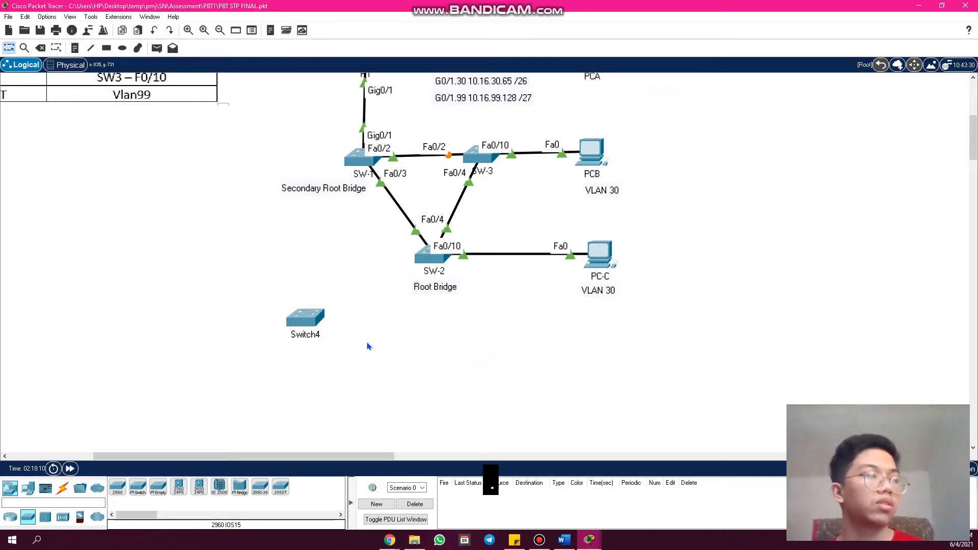
- Delete Switch4 from the topology and return to the Select tool
scroll(369, 347, up, 3)
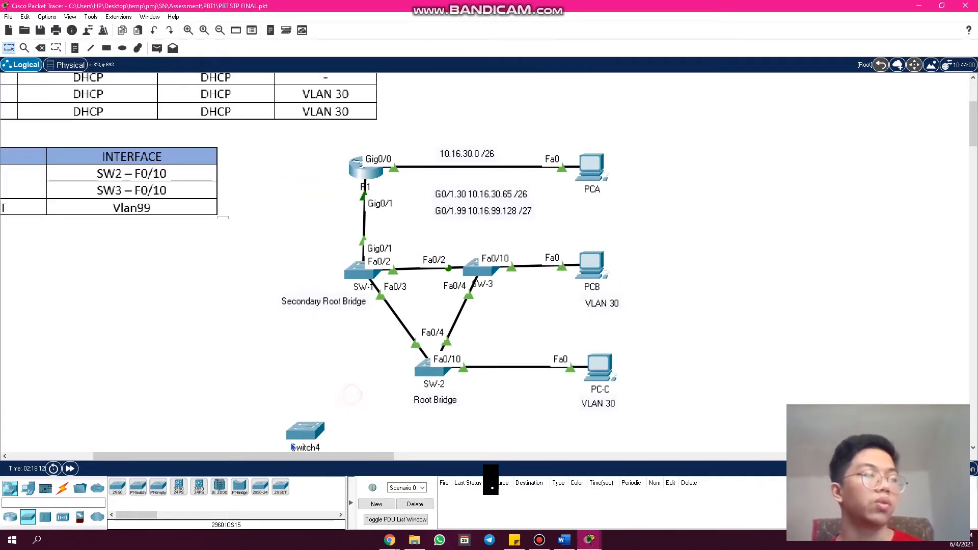
drag(354, 393, 285, 448)
key(Delete)
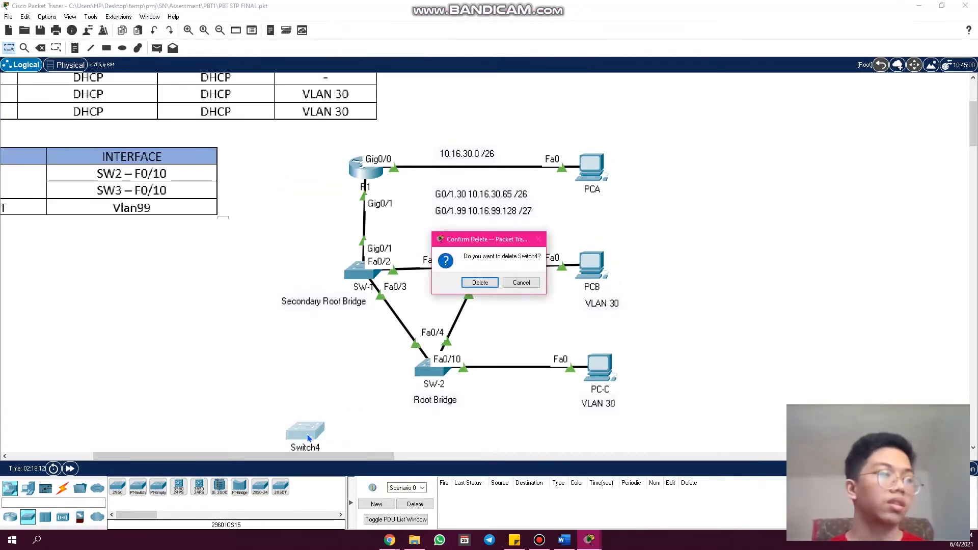
key(Return)
click(10, 48)
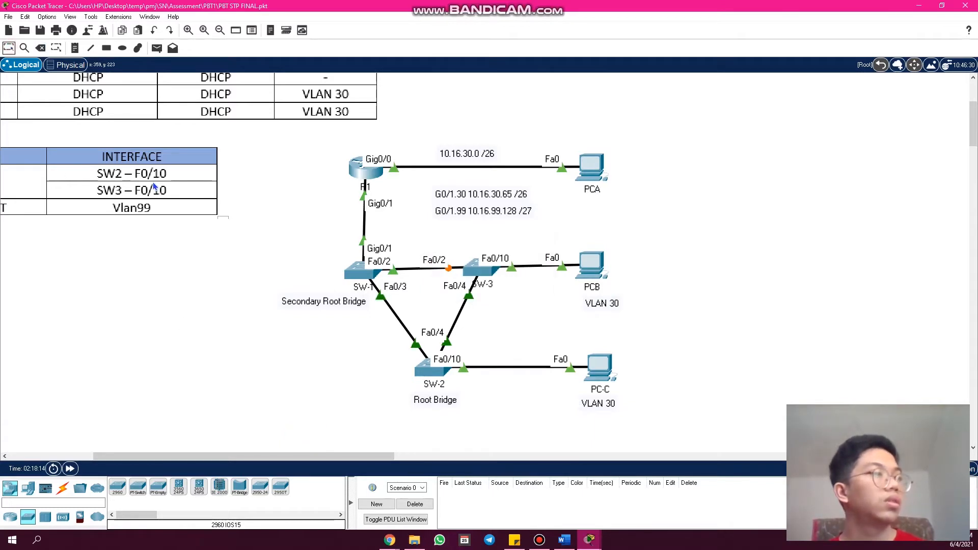
- Reopen R1's command line and try to list its interfaces with "show interfaces br"
click(358, 170)
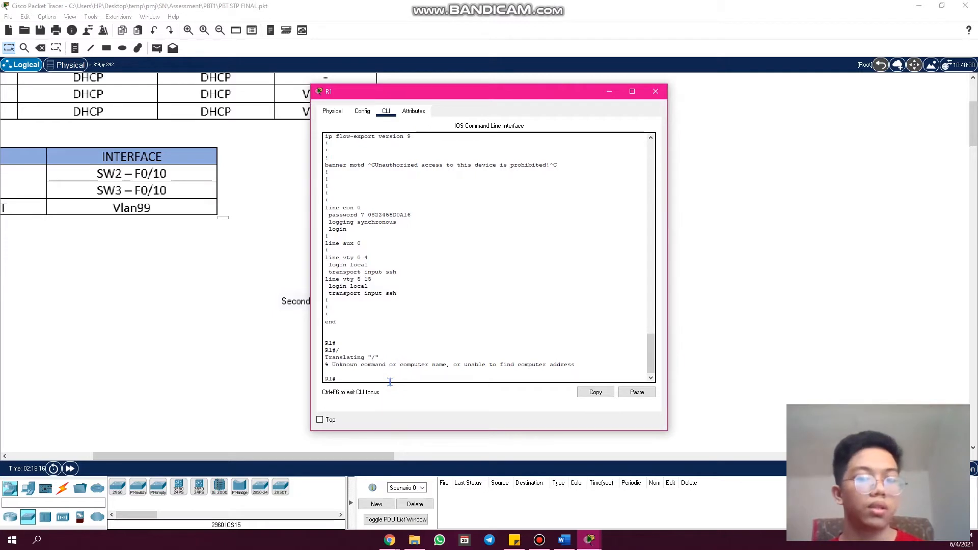
key(Return)
key(Return)
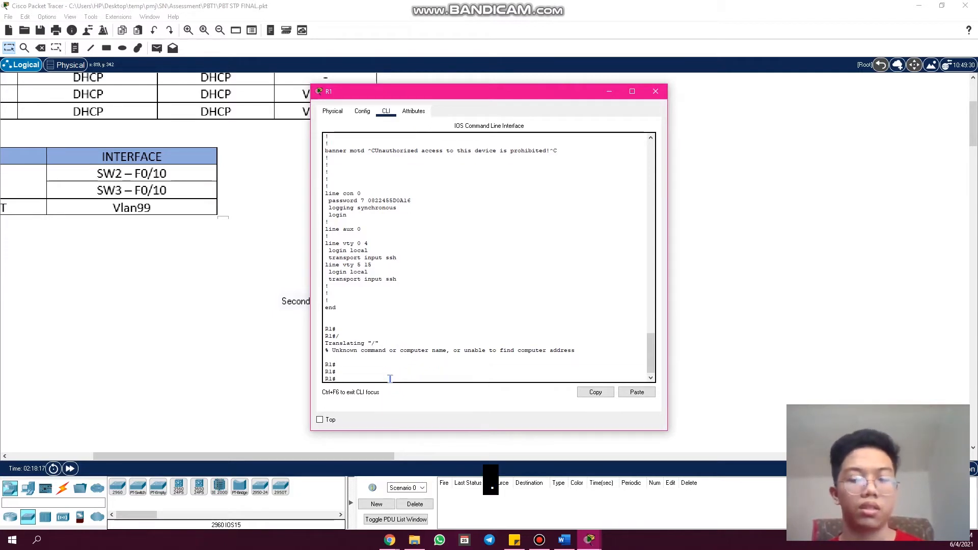
key(BackSpace)
key(BackSpace)
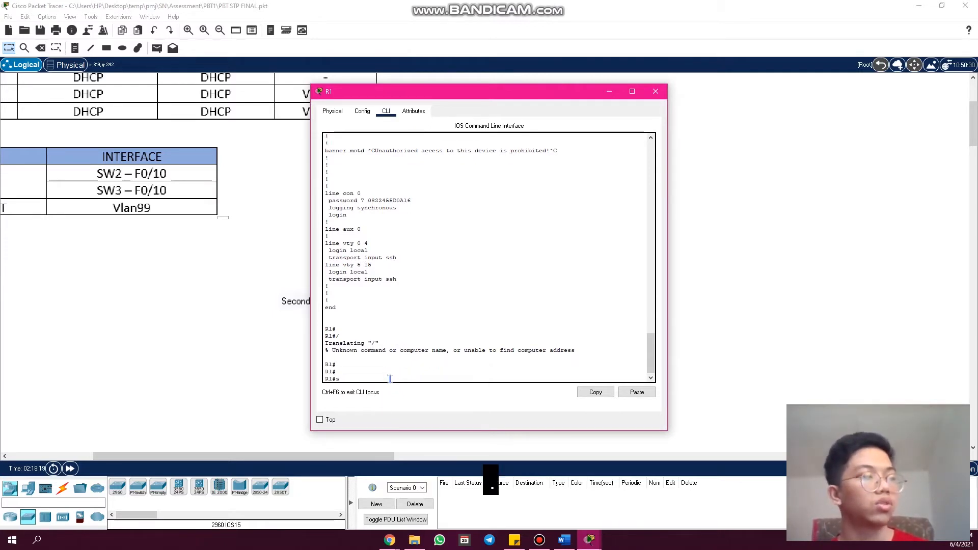
text(show in)
key(Tab)
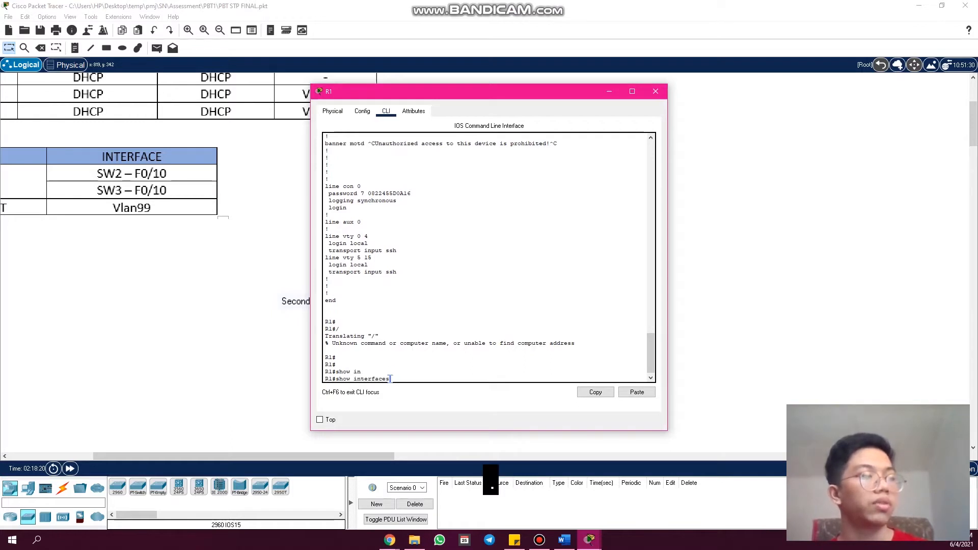
text(br)
key(Tab)
key(Return)
- Try to list R1's interface addresses with the command "show ip interfaces br"
key(Up)
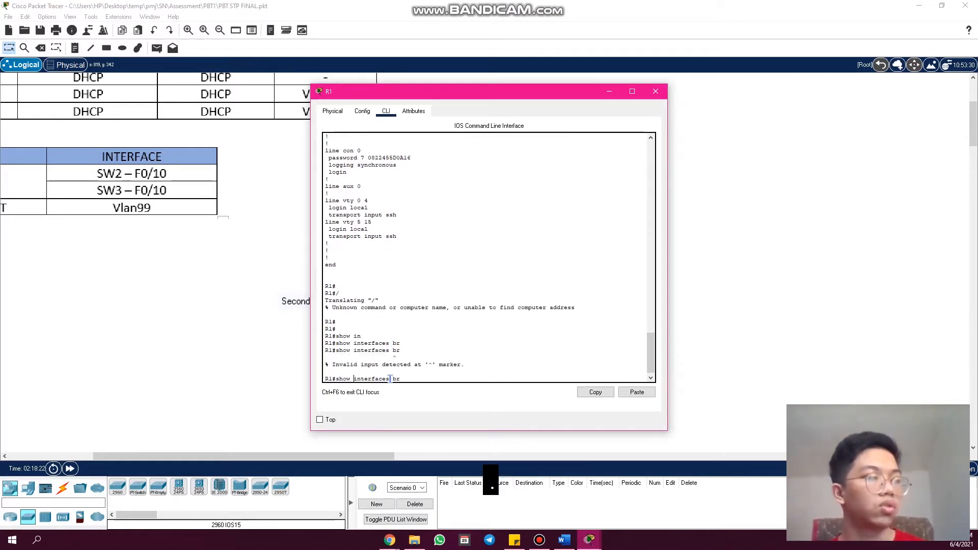
text(ip)
key(Return)
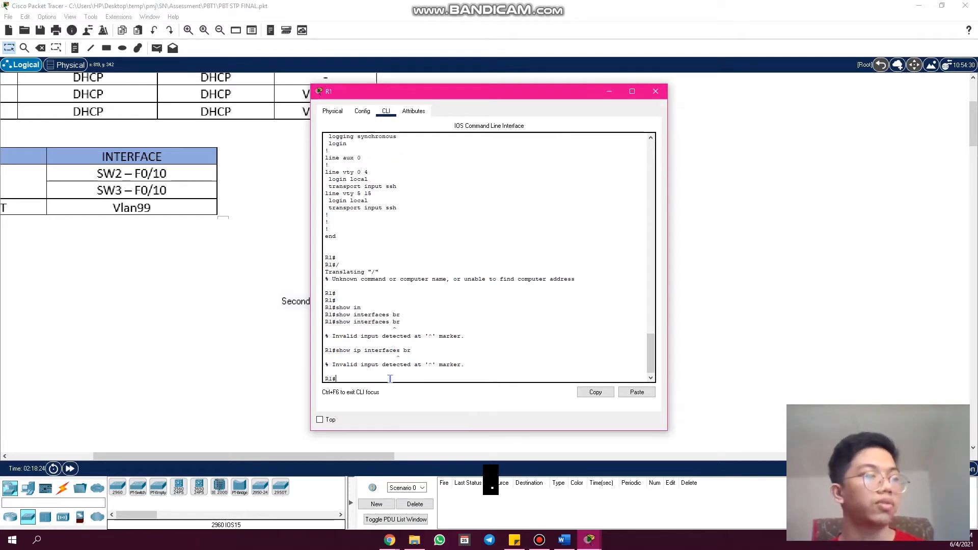
key(Up)
key(Return)
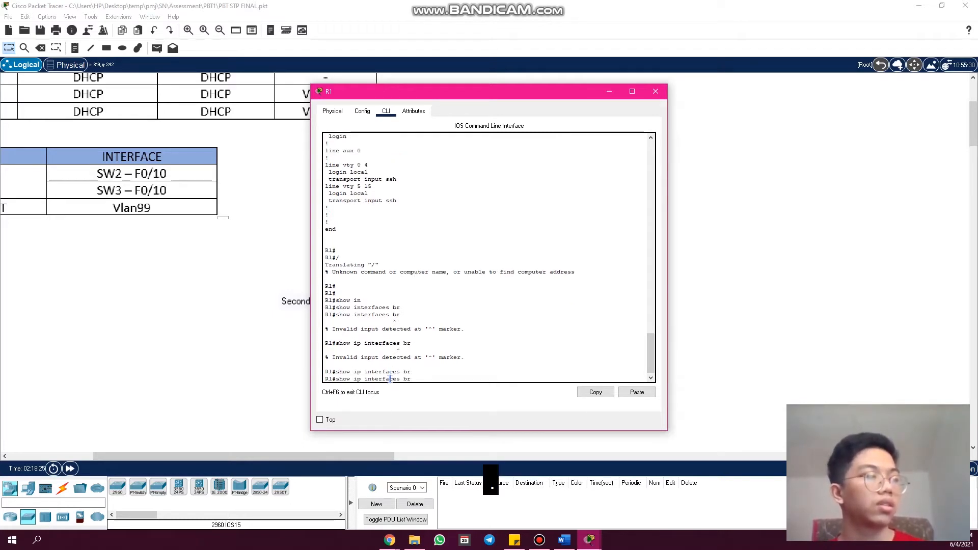
key(Tab)
text(br)
key(Return)
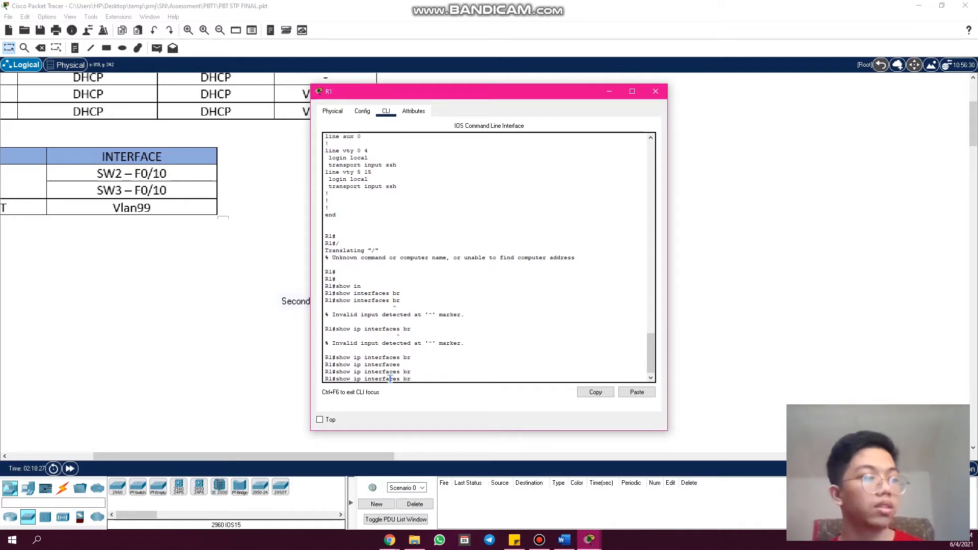
- Correct the command to "show ip interface brief" and run it on R1
key(Up)
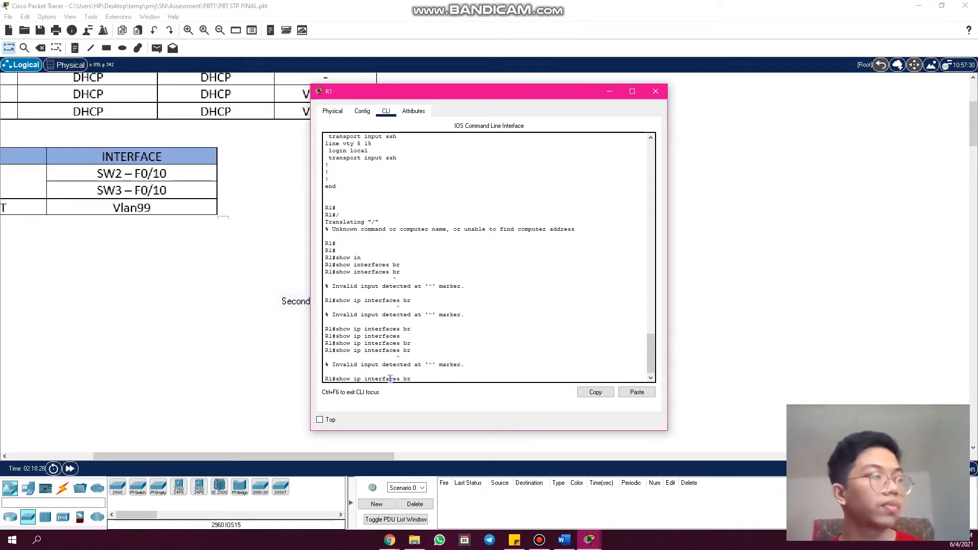
key(Tab)
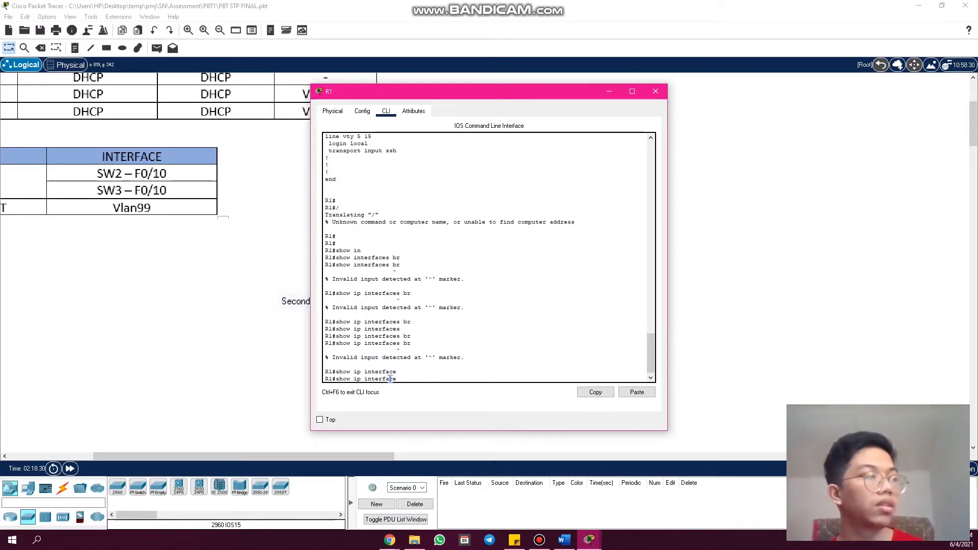
text(br)
key(Tab)
key(Return)
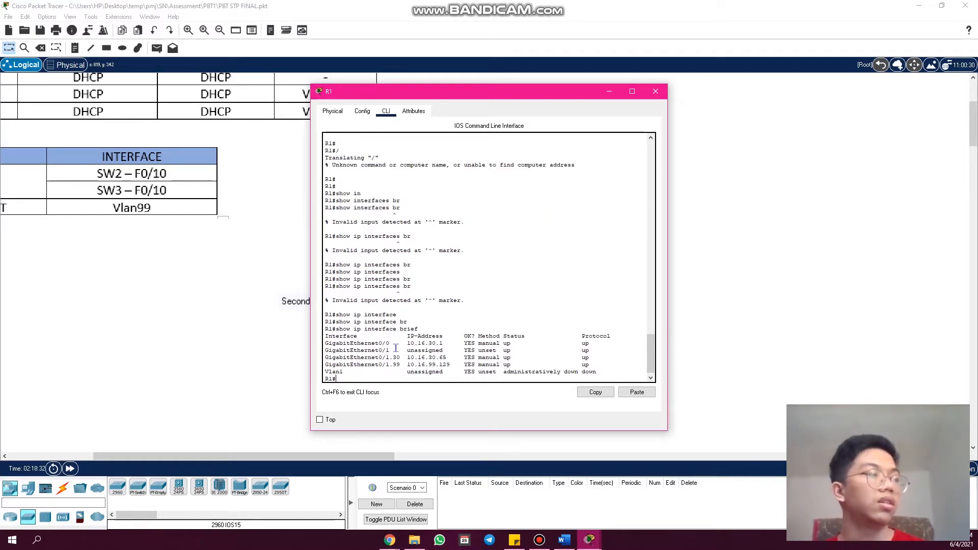
- Compare R1's interface addresses with the topology, highlighting the GigabitEthernet0/0 entry and the GigabitEthernet0/1.99 address, and close R1's window
drag(399, 344, 342, 336)
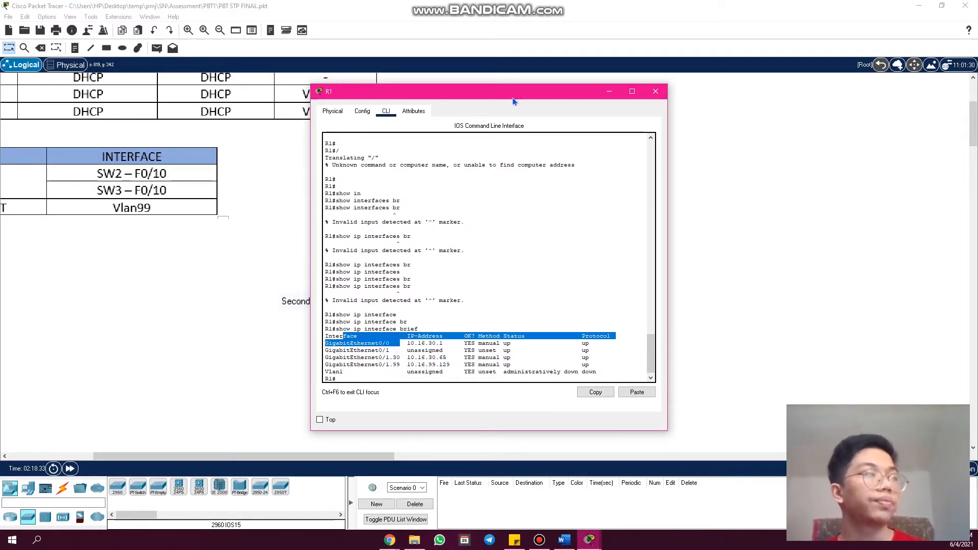
drag(513, 101, 693, 72)
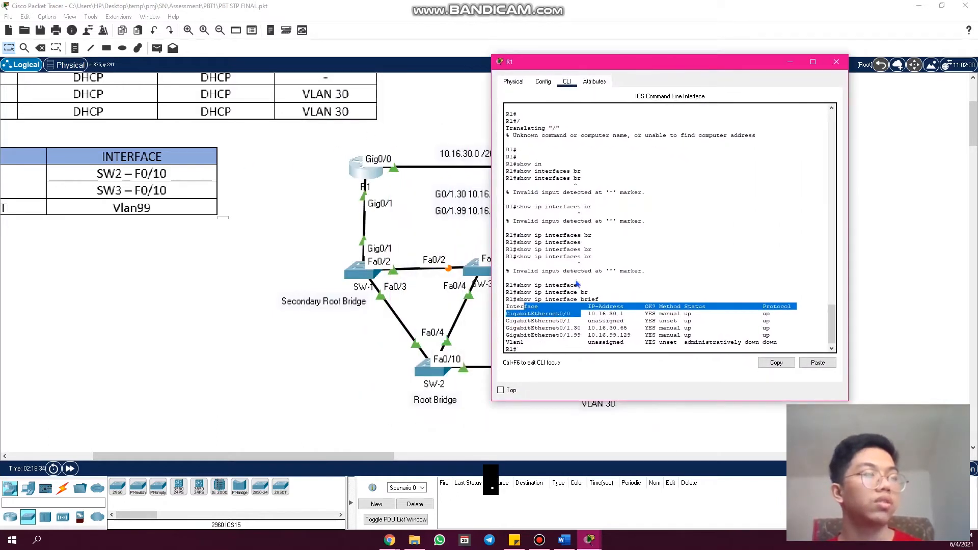
click(589, 316)
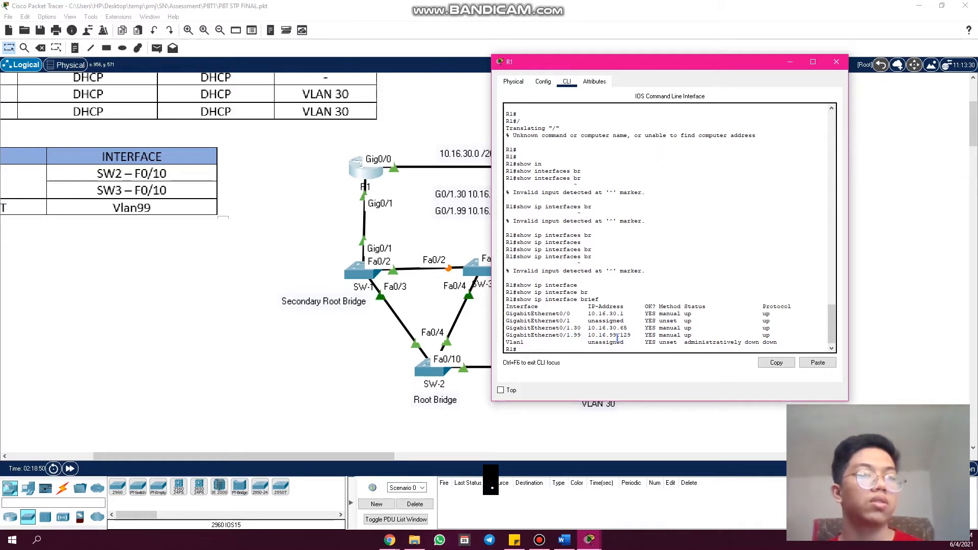
drag(634, 337, 602, 336)
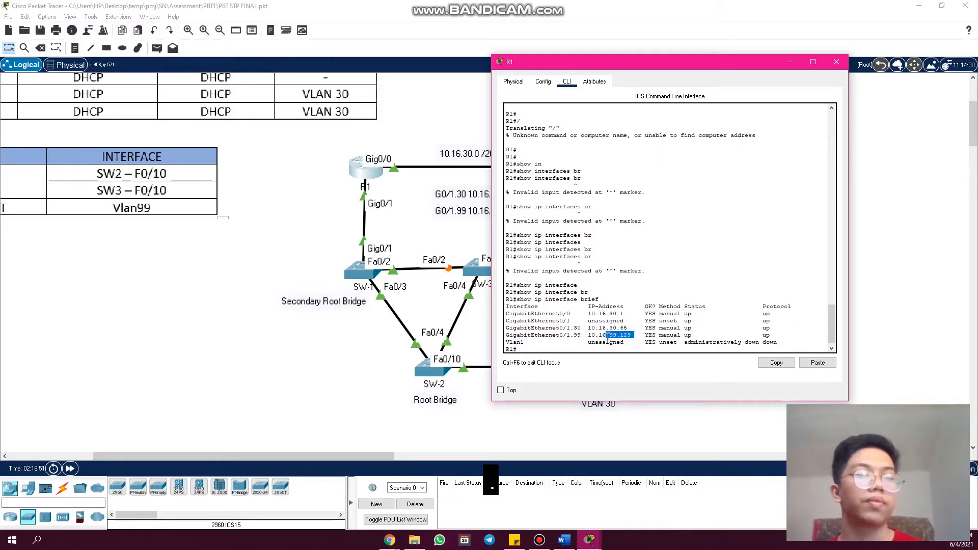
drag(606, 63, 625, 80)
drag(776, 79, 656, 99)
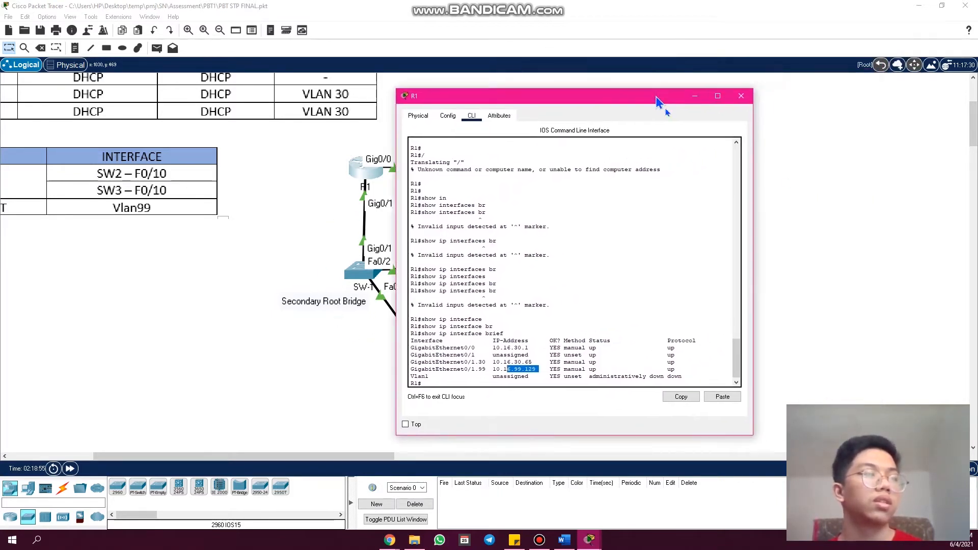
click(741, 101)
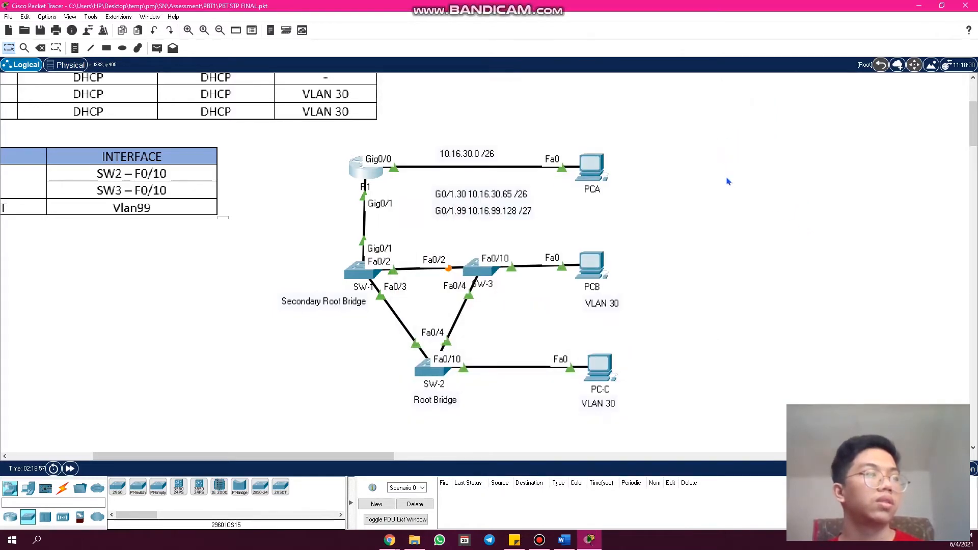
- Switch to Chrome, highlight DHCP in the rubric's Part 2 basic configuration criteria, and return to Packet Tracer
mouse_move(390, 540)
click(376, 523)
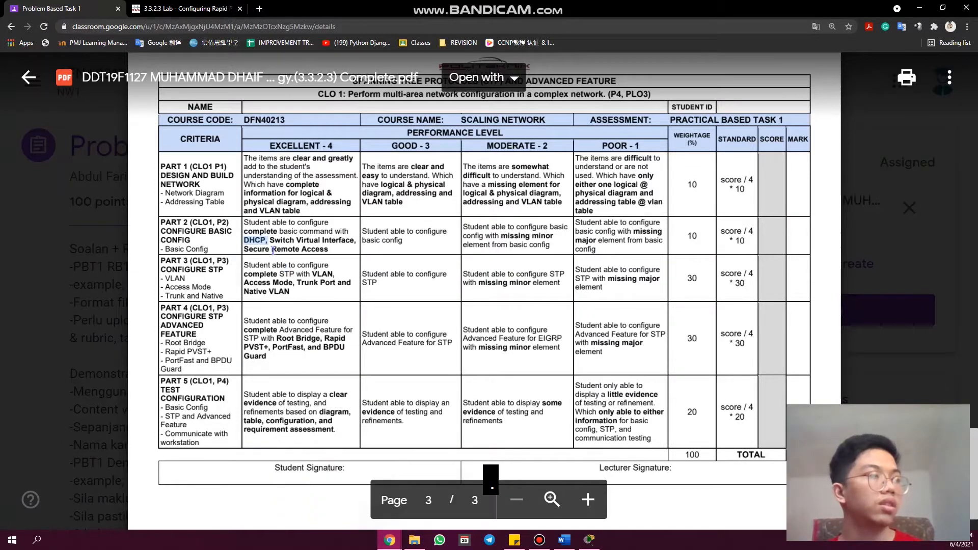
drag(268, 240, 242, 239)
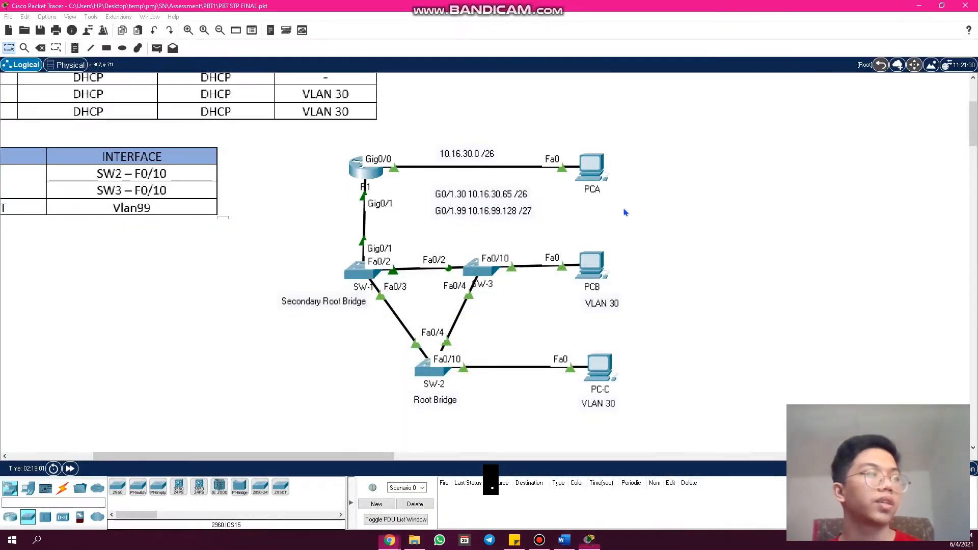
click(919, 8)
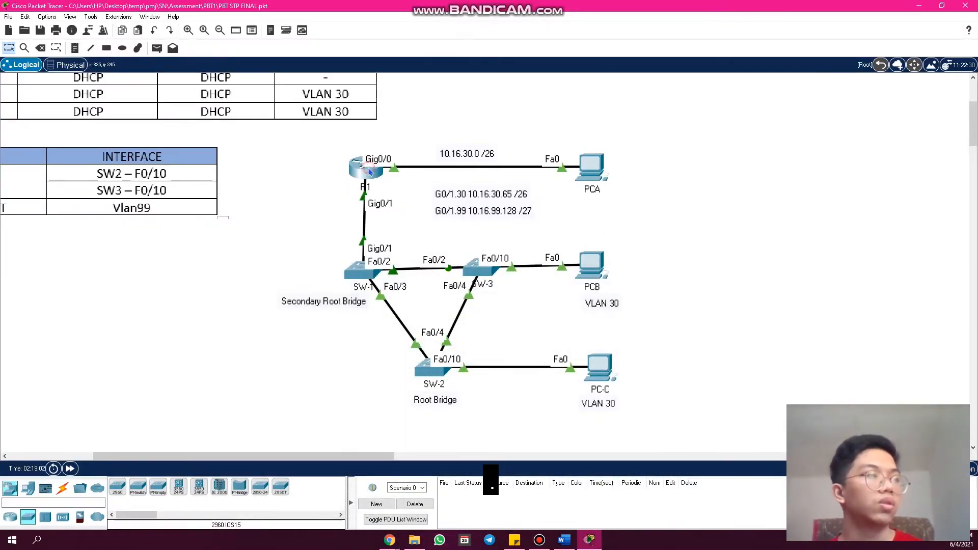
- Reopen R1's command line and try the command "show ip dp po" to check its DHCP pools
click(367, 168)
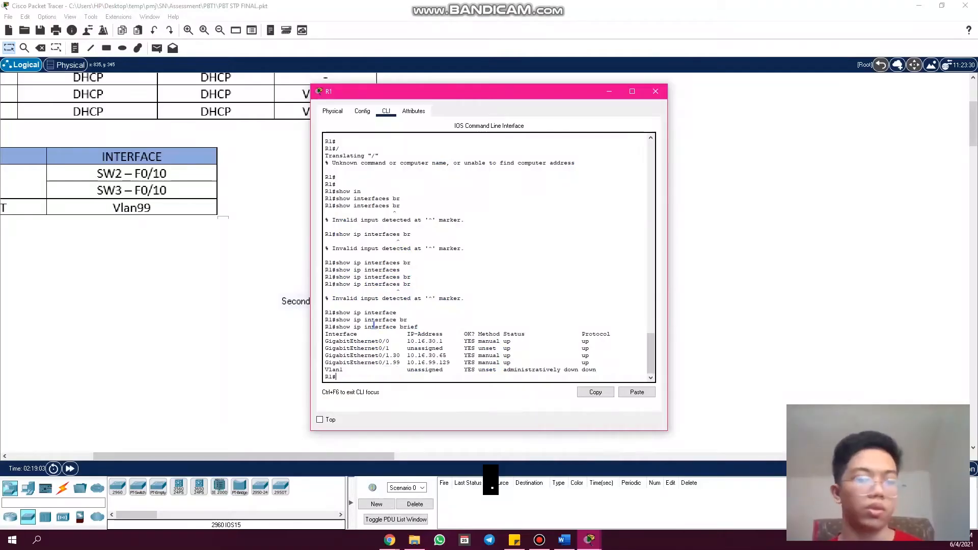
key(Return)
key(Return)
key(Return)
key(Return)
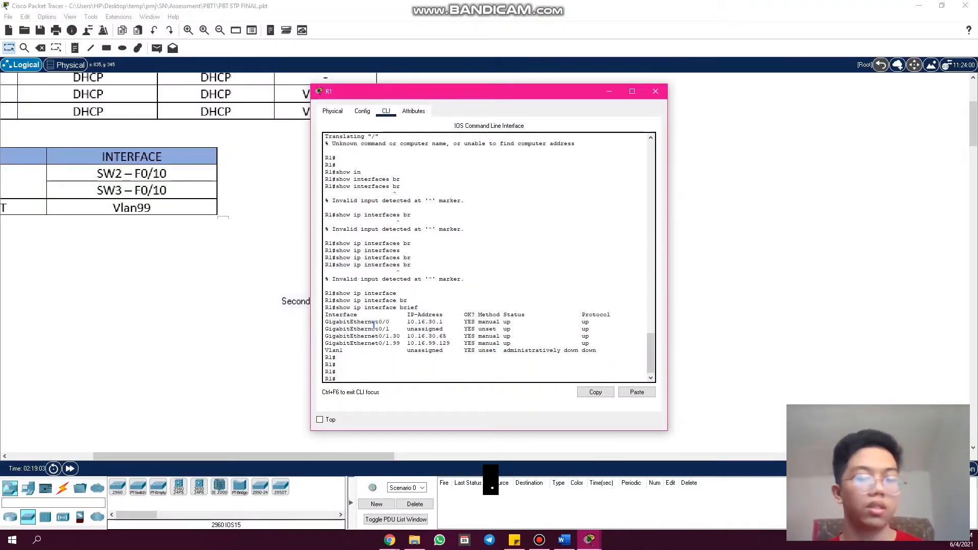
text(show )
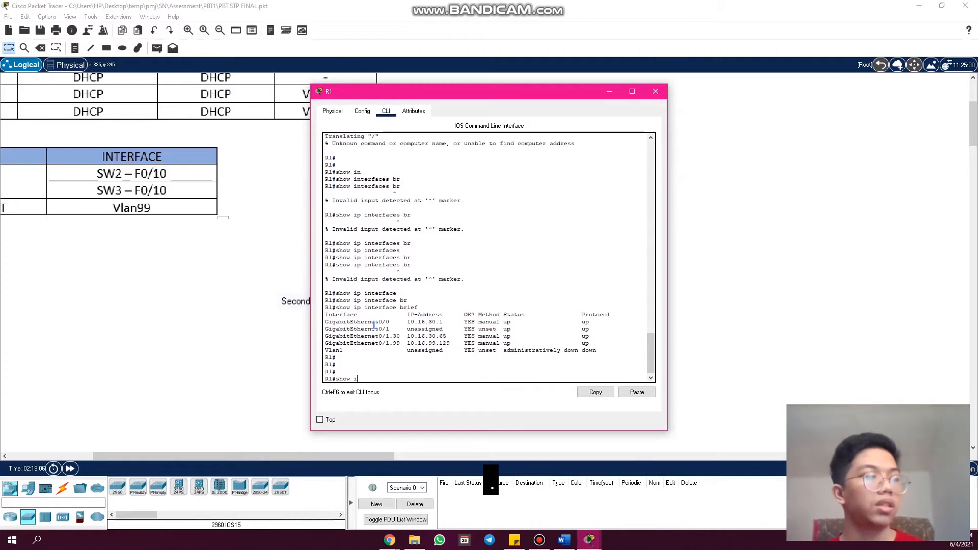
text(ip dp po)
key(Return)
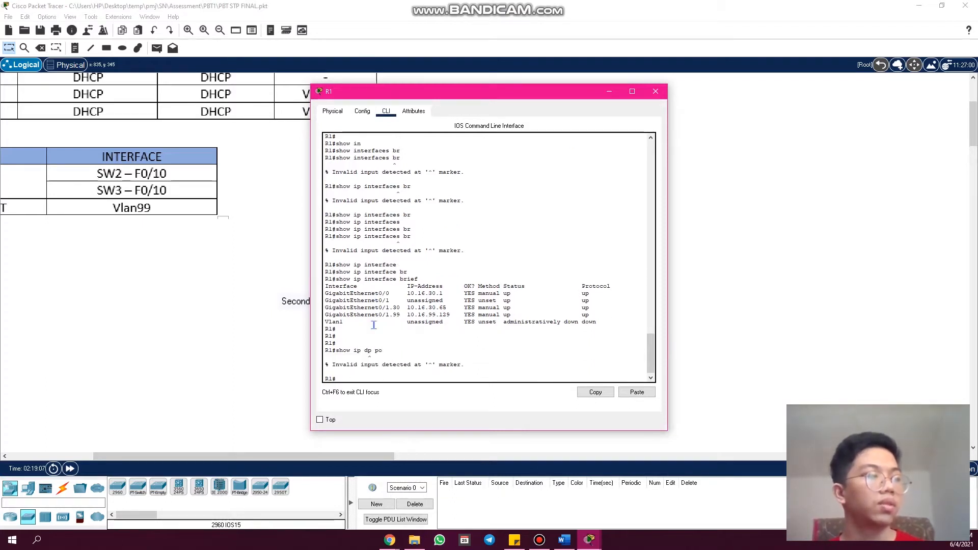
- Correct the command to "show ip dhcp po" and run it on R1 to list its DHCP pools
key(Up)
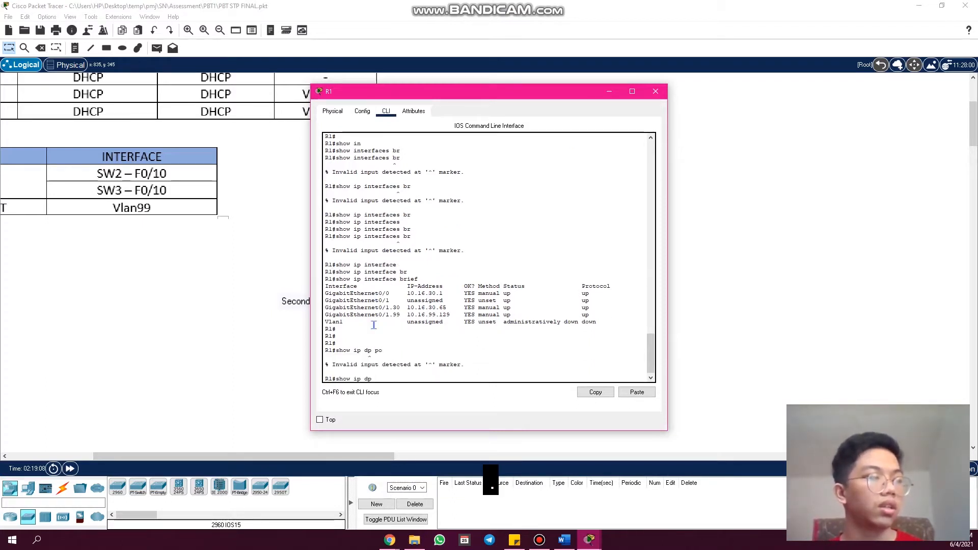
key(BackSpace)
key(BackSpace)
text(dhc)
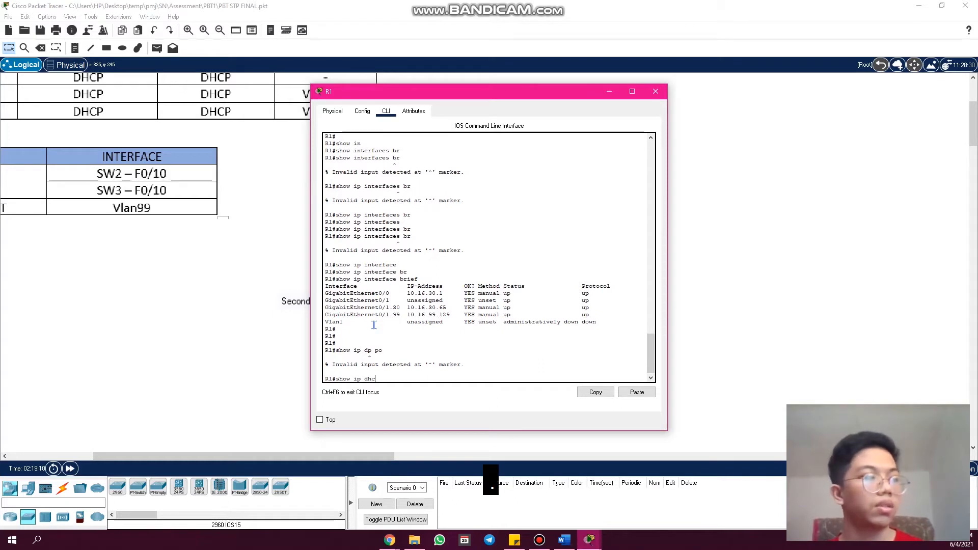
text(p po)
key(Return)
key(Return)
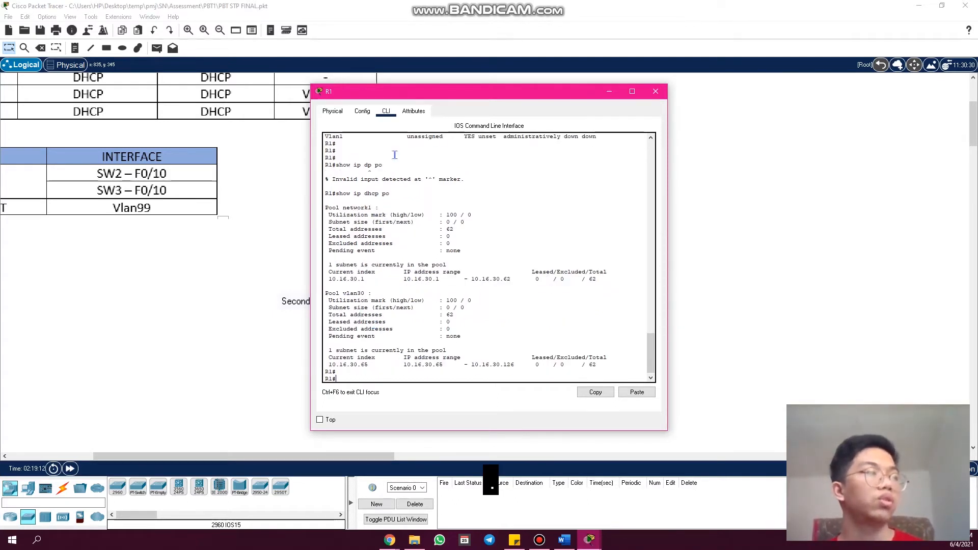
- Compare R1's network1 and vlan30 DHCP pools with the topology's addressing labels, highlighting the pool entries, and close R1's window
drag(420, 94, 531, 205)
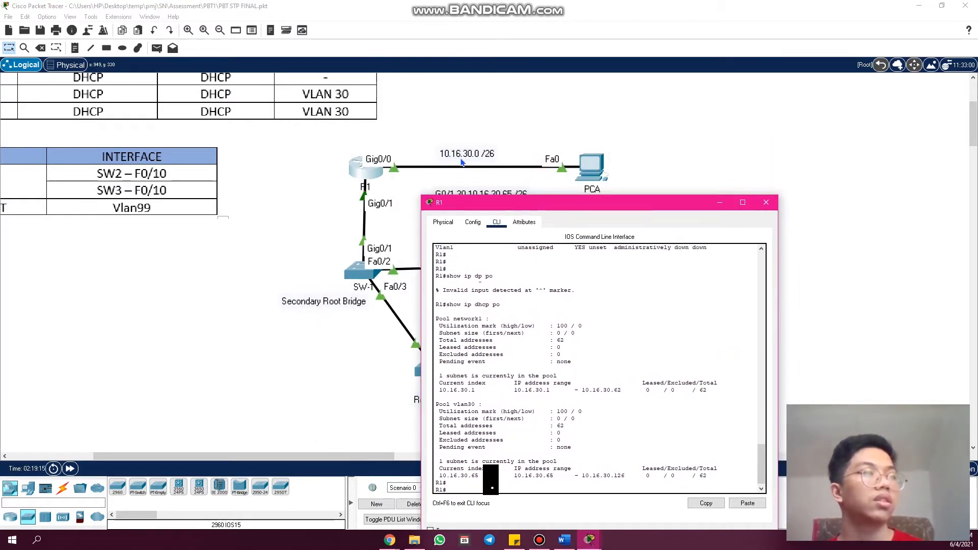
drag(514, 196, 510, 104)
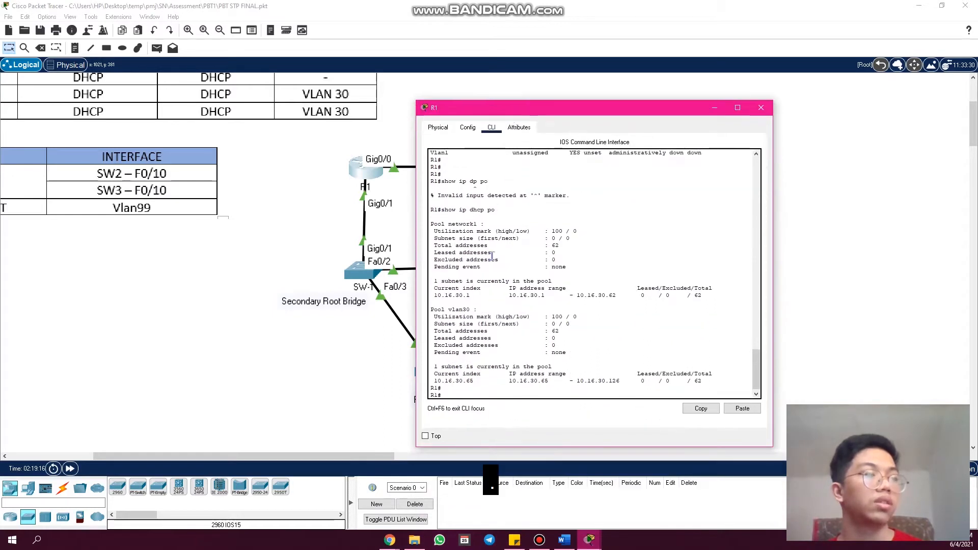
drag(711, 296, 430, 222)
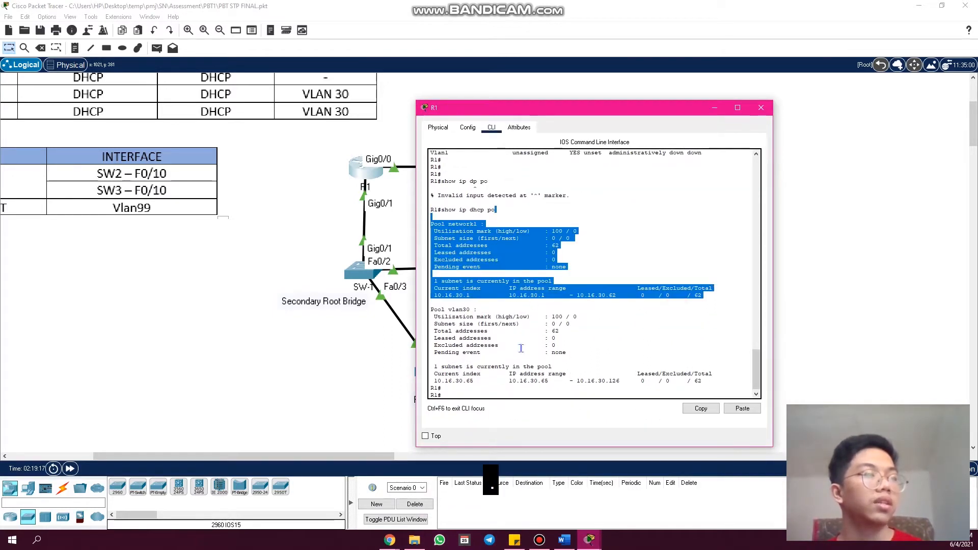
double_click(544, 366)
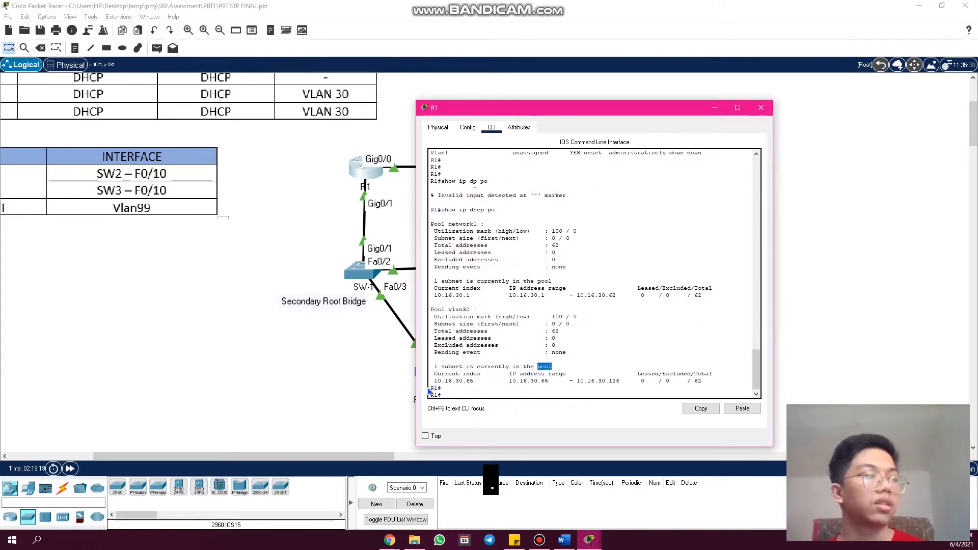
drag(474, 382, 471, 382)
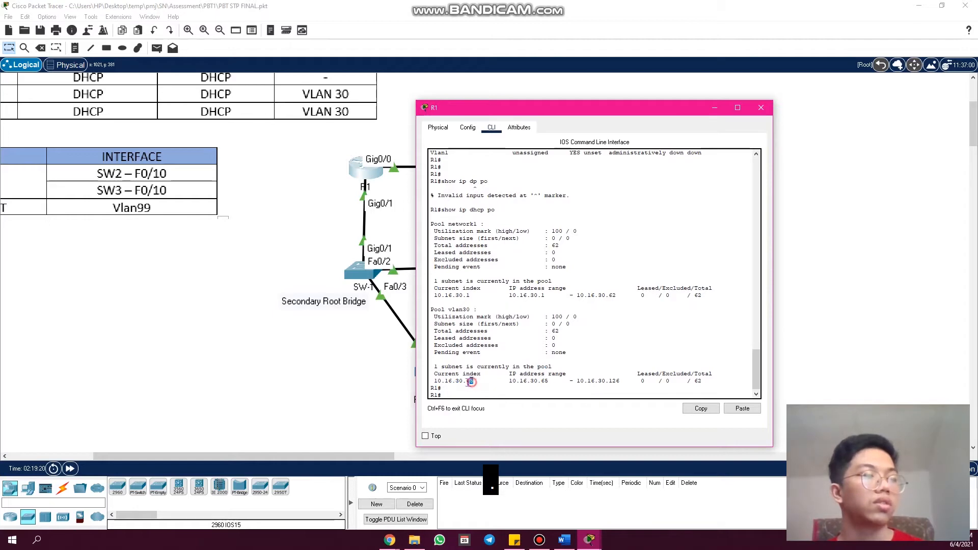
drag(488, 113, 451, 316)
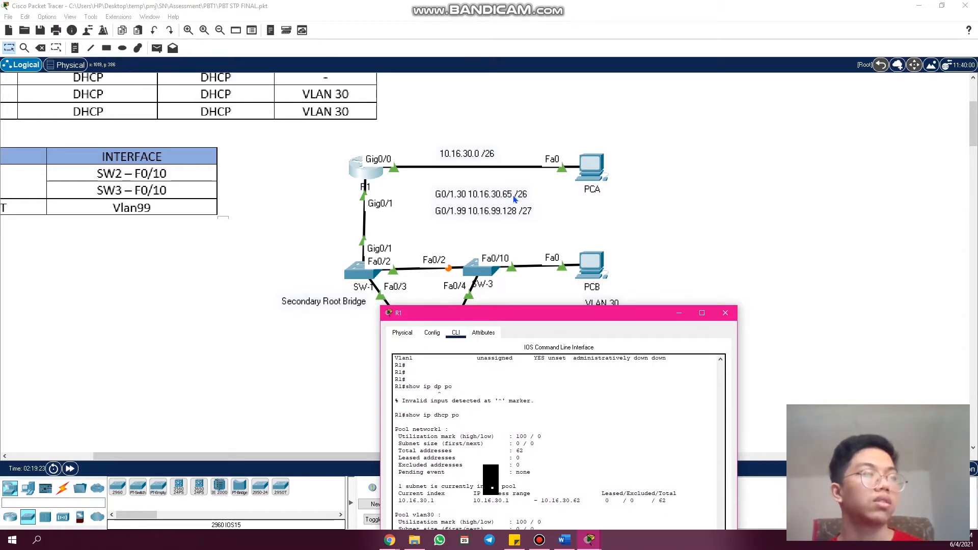
drag(527, 315, 536, 107)
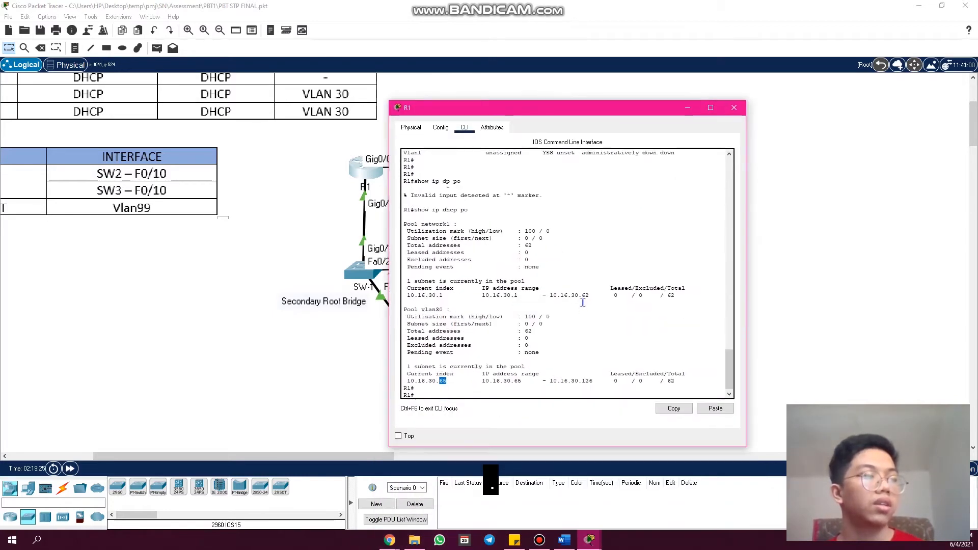
click(550, 395)
click(761, 132)
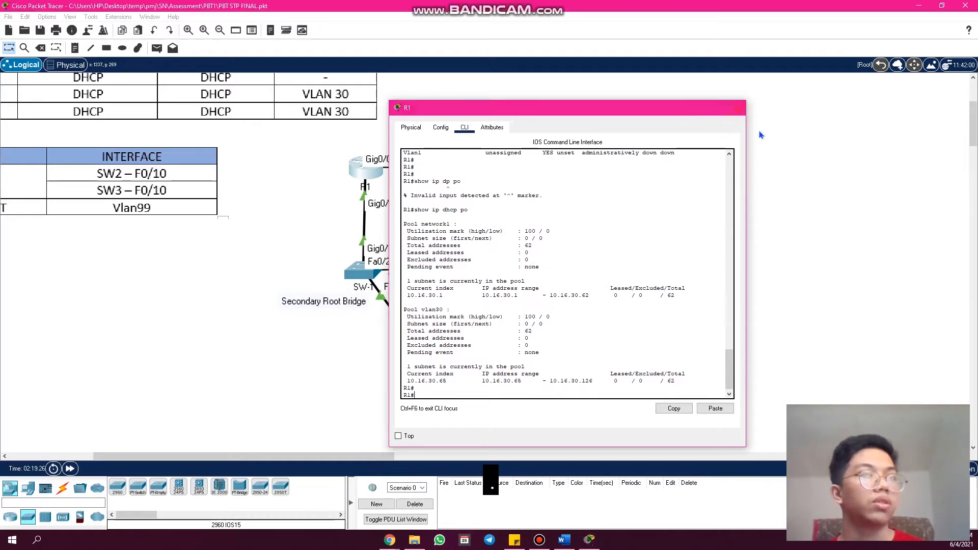
- Set PCA's IPv4 configuration to DHCP and close its window once it has received an address
click(594, 169)
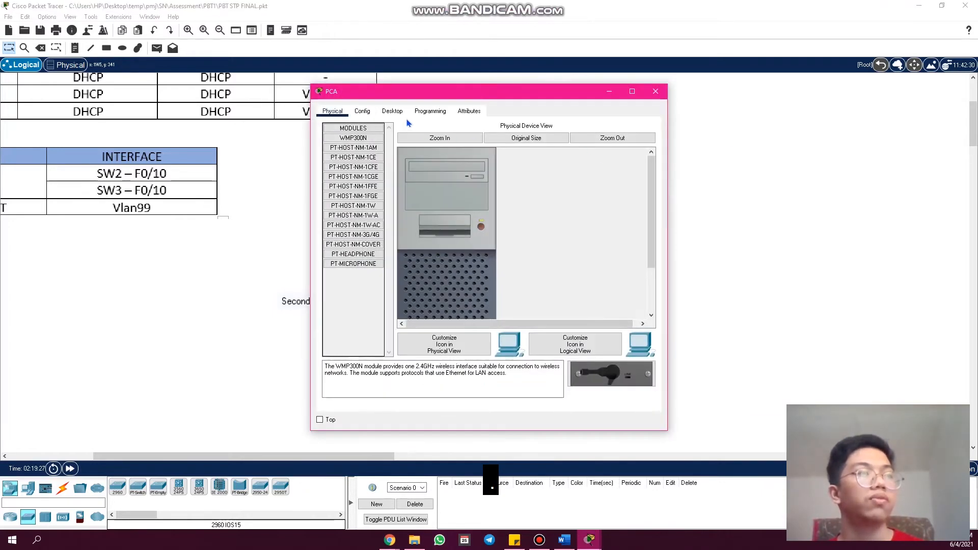
click(398, 113)
click(362, 156)
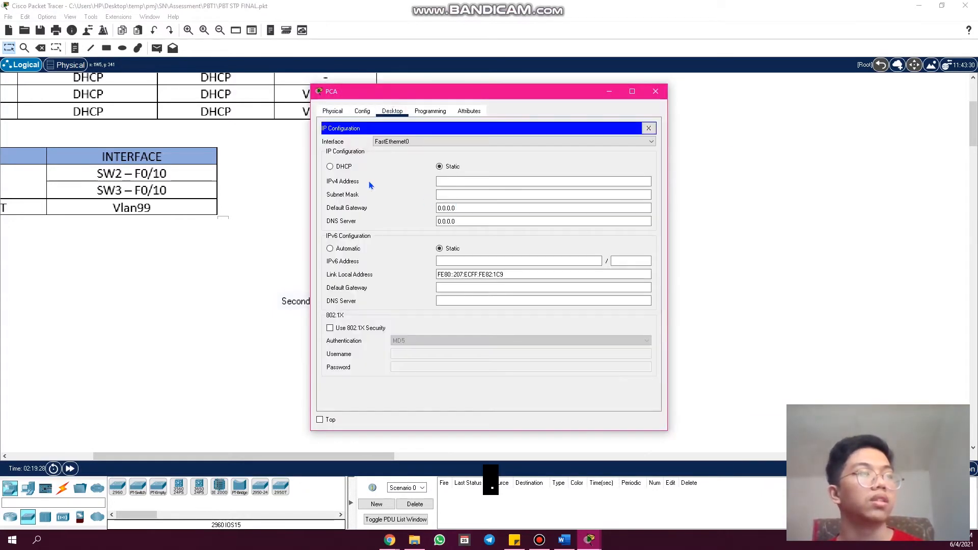
click(341, 171)
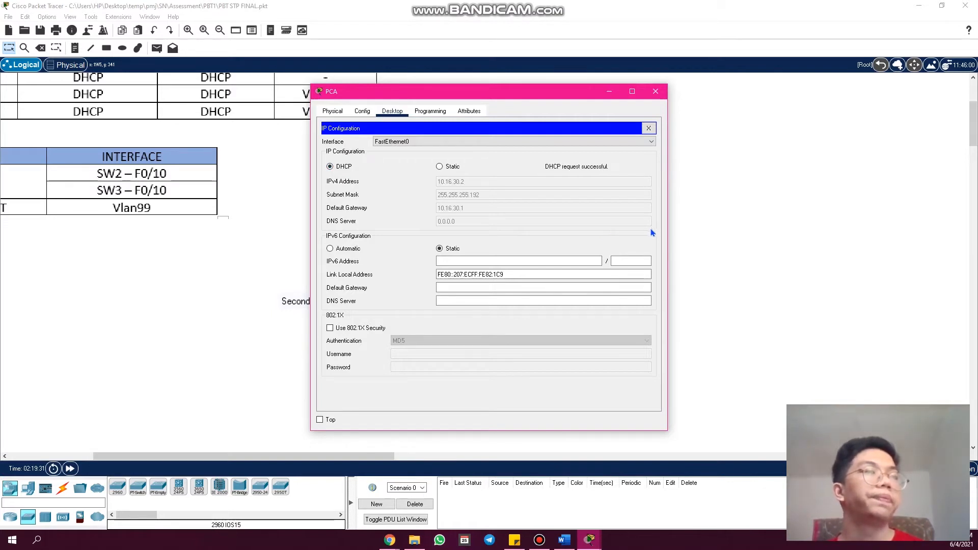
click(655, 91)
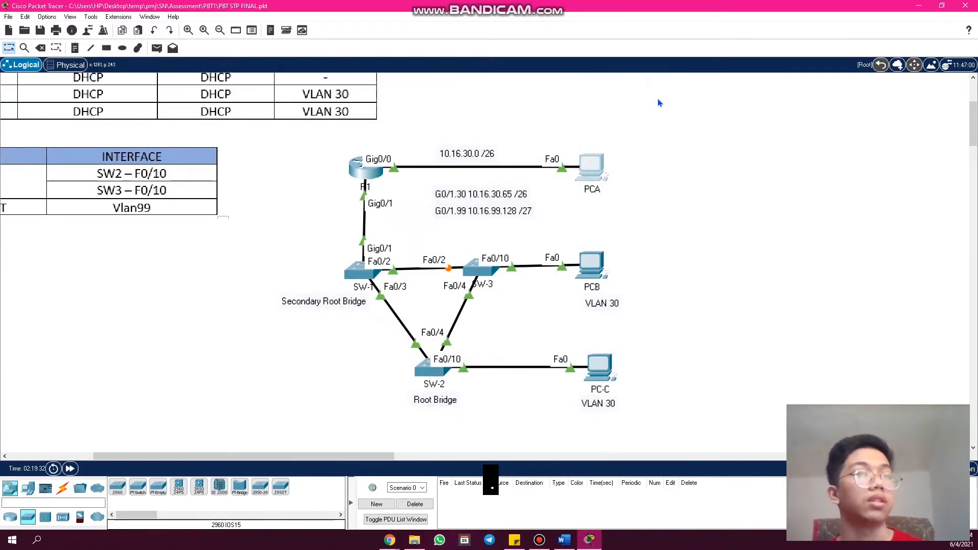
- Check that PCB obtains its IPv4 address through DHCP in its IP configuration, and close its window
click(596, 274)
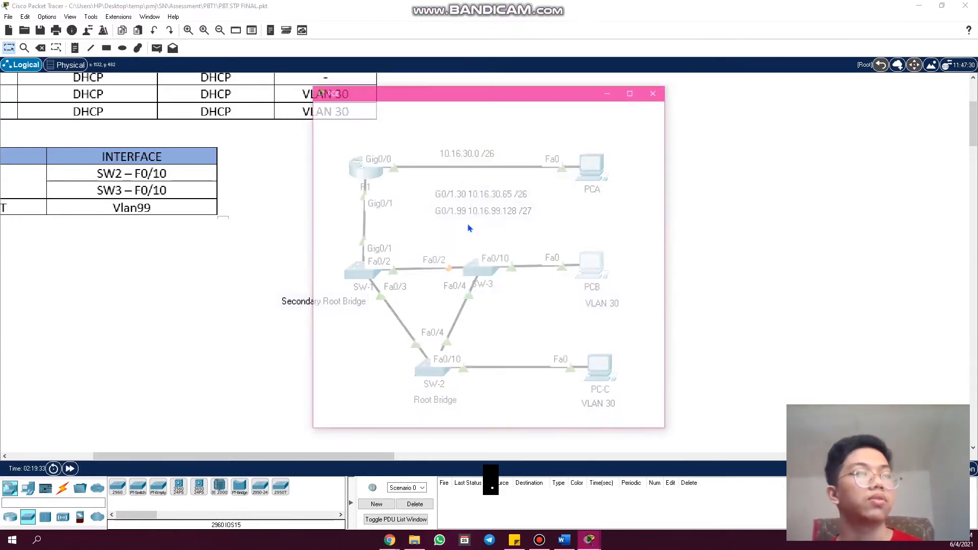
click(392, 111)
click(353, 158)
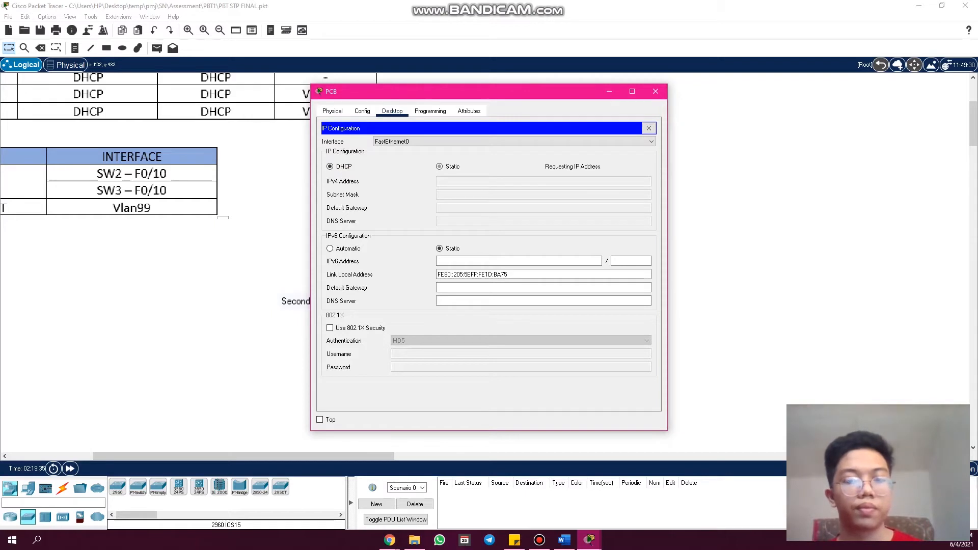
key(alt+Tab)
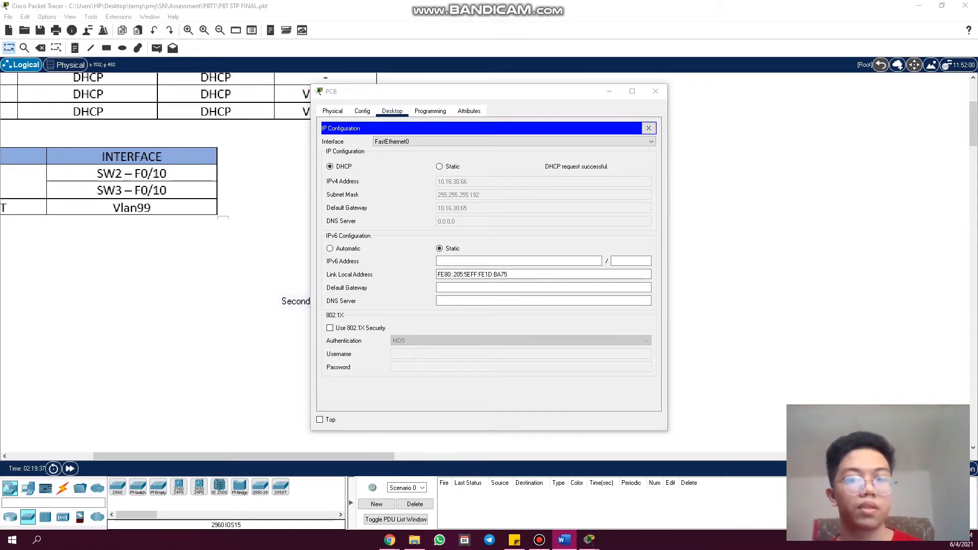
click(655, 91)
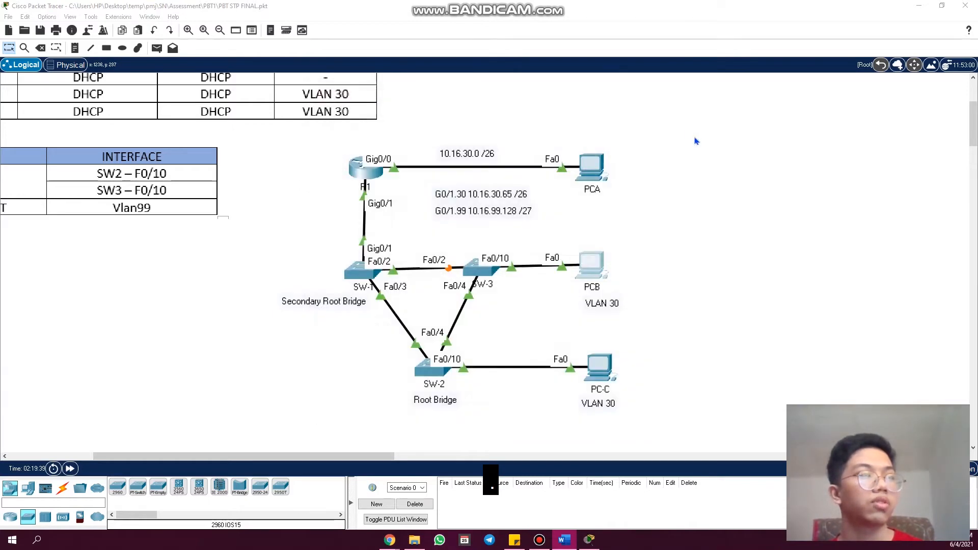
- Set PC-C's IPv4 configuration to DHCP and close its window once it has received an address
click(599, 367)
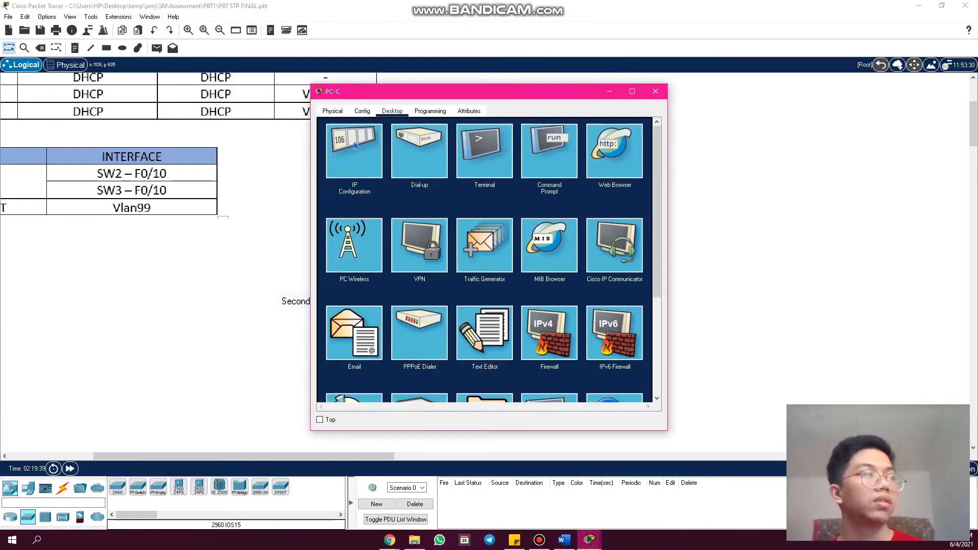
click(355, 146)
click(338, 166)
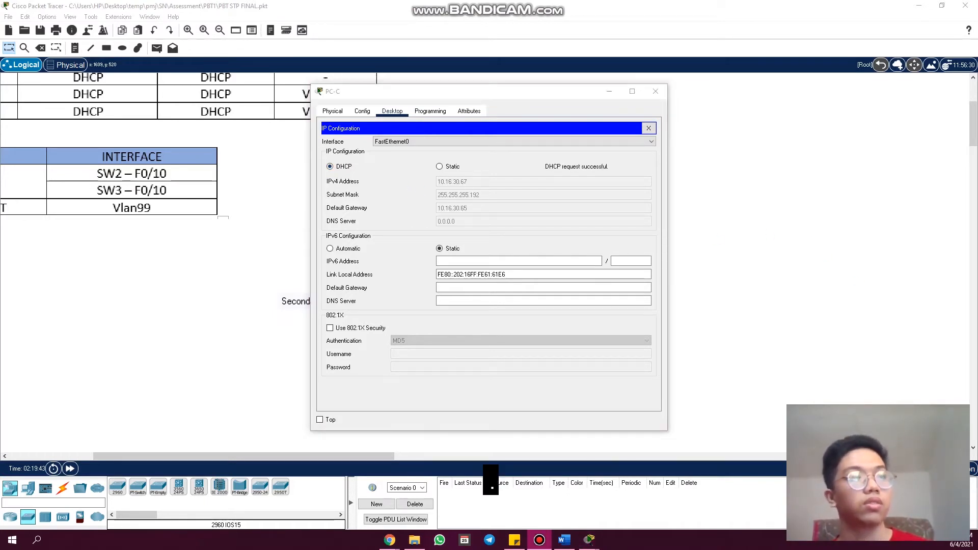
click(656, 91)
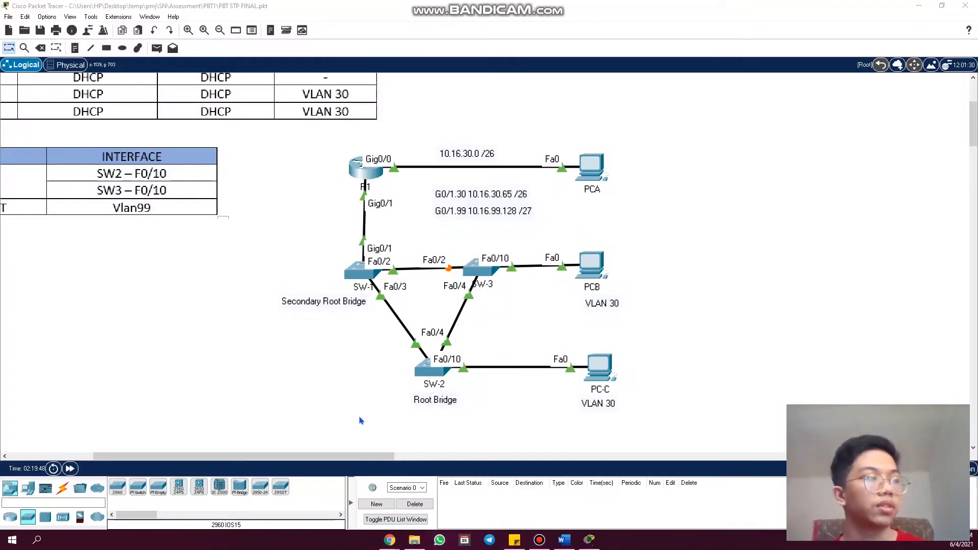
- Open SW-1's command line, start a console session and highlight the unauthorized access banner
click(358, 271)
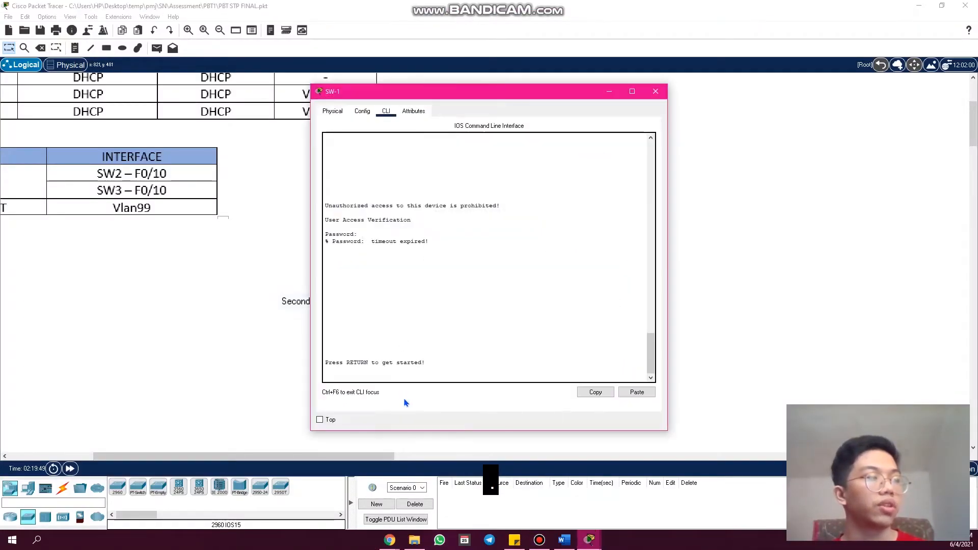
click(399, 377)
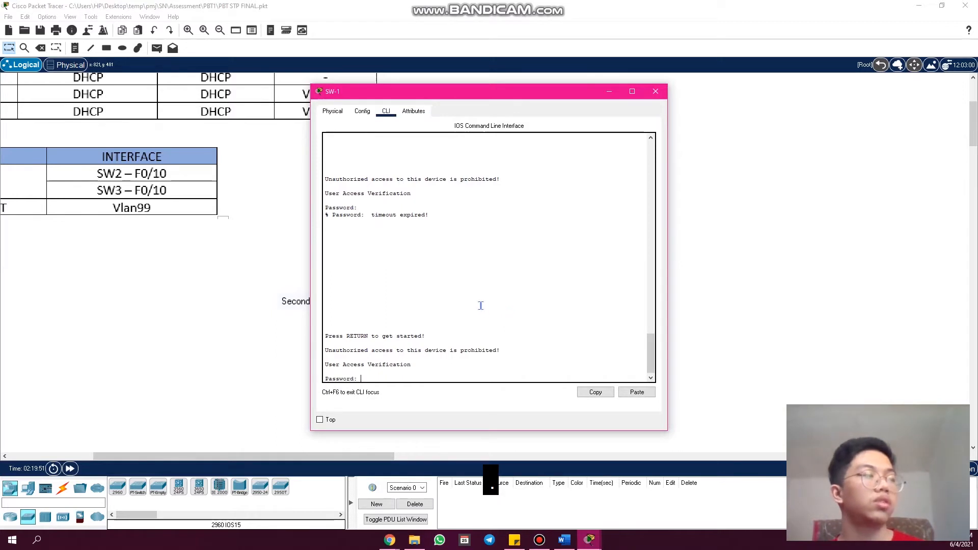
drag(515, 350, 322, 350)
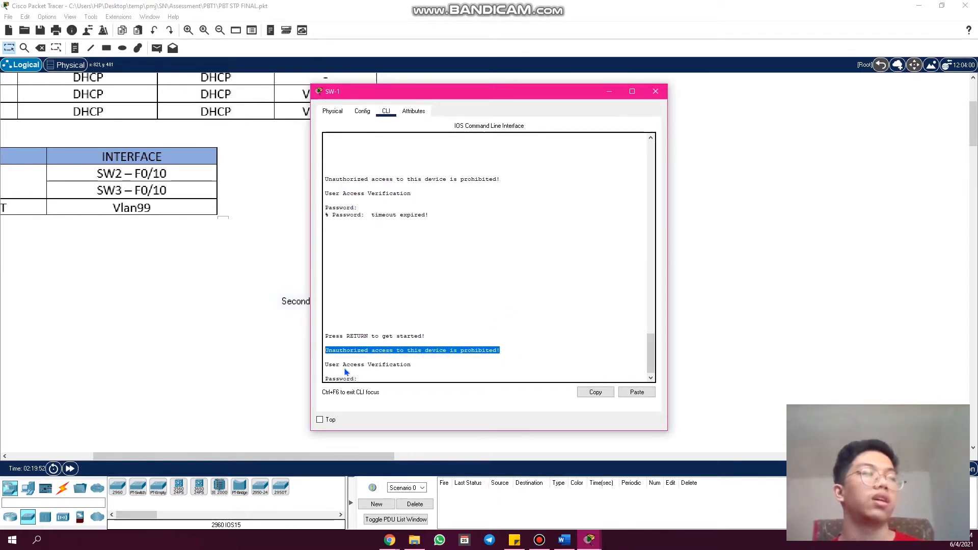
click(405, 378)
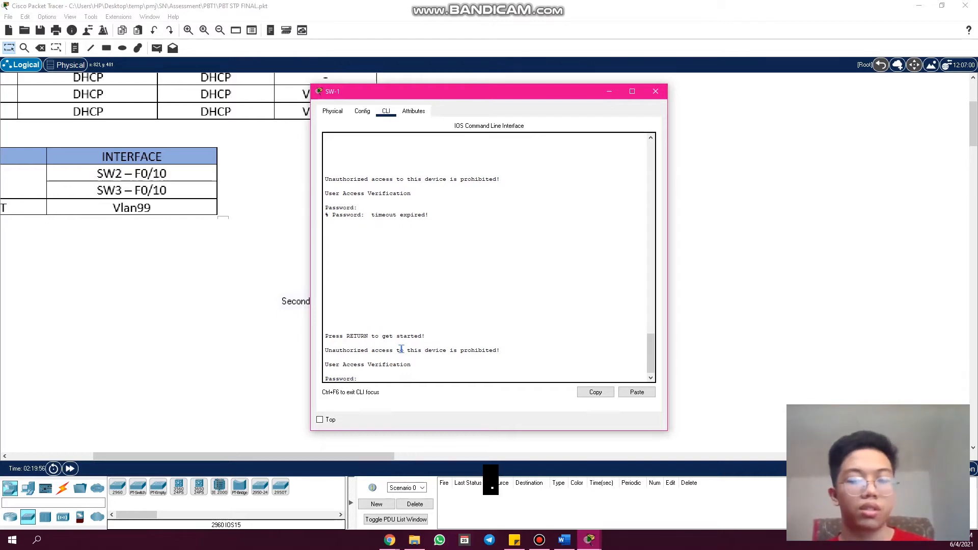
- Log in to SW-1 with the console password and enter privileged mode with "en" and the enable password
key(Return)
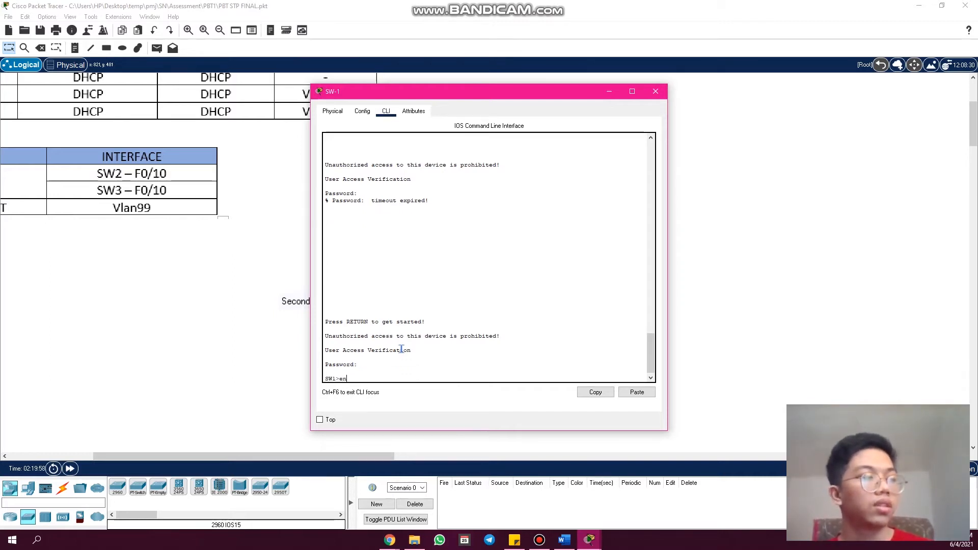
text(en)
key(Return)
key(Return)
key(Return)
key(Return)
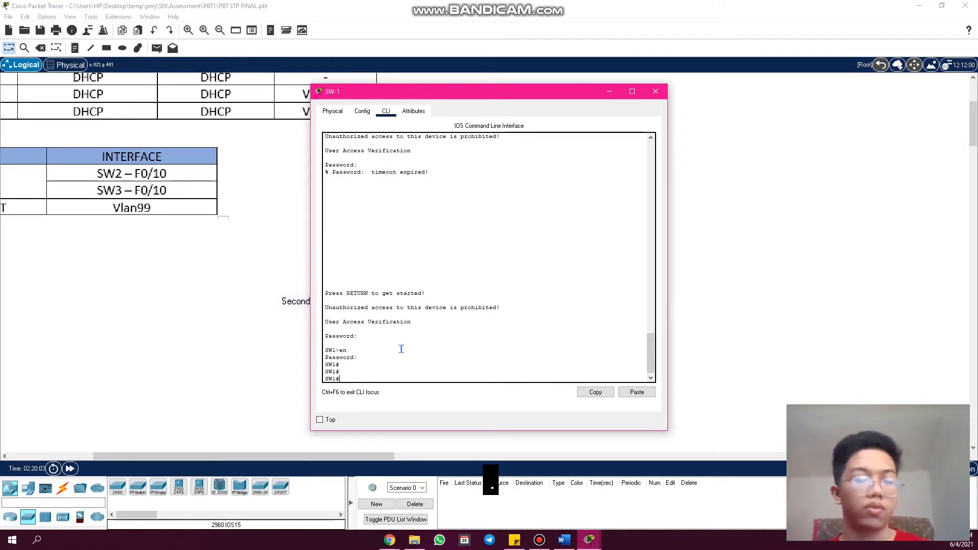
key(Return)
key(Return)
key(Return)
key(Return)
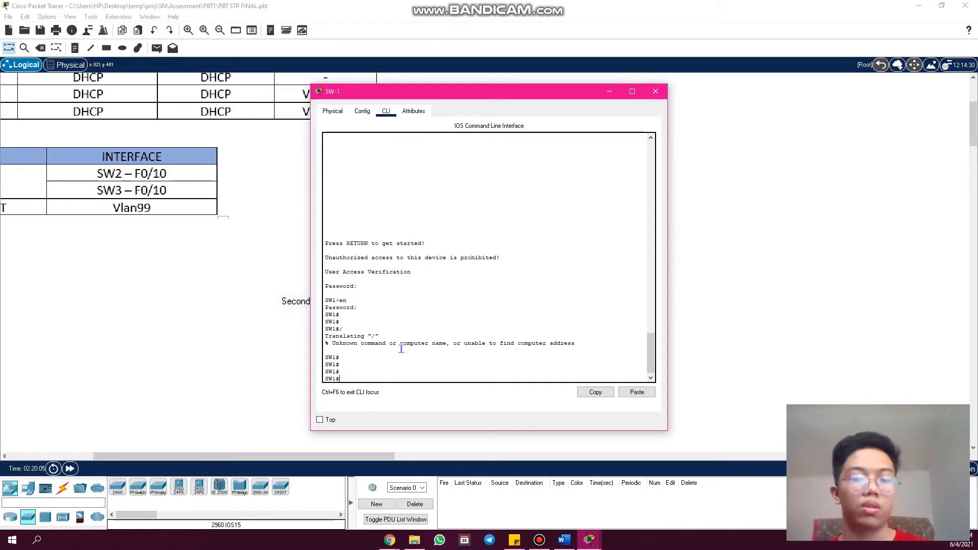
- Run "show run" on SW-1, highlight the encrypted enable secret, and page through the running configuration to its end
text(show run)
key(Return)
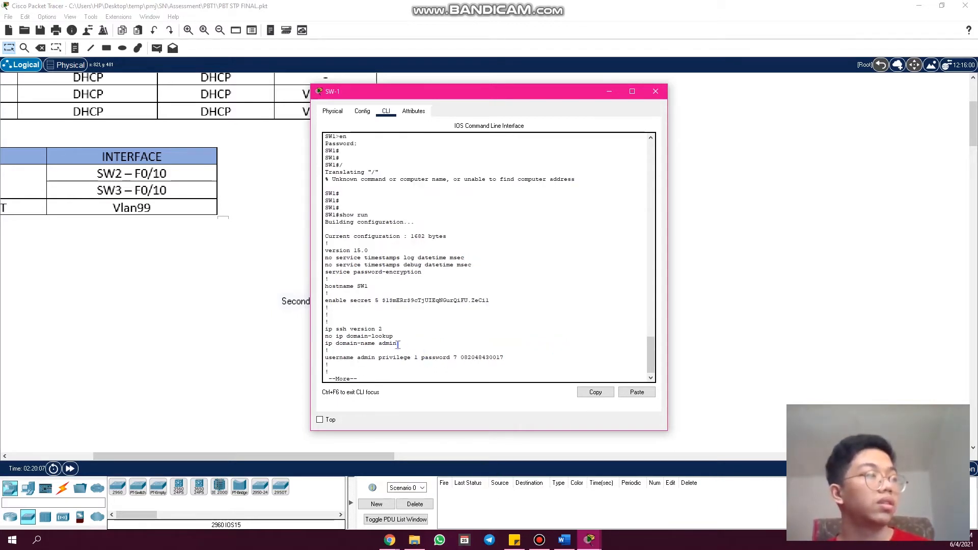
drag(500, 301, 382, 301)
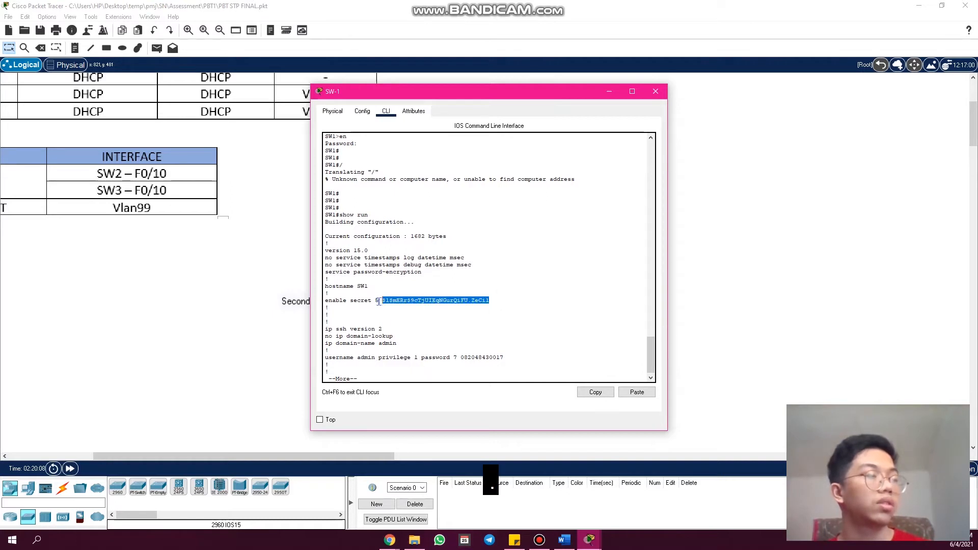
click(412, 374)
key(space)
key(space)
key(space)
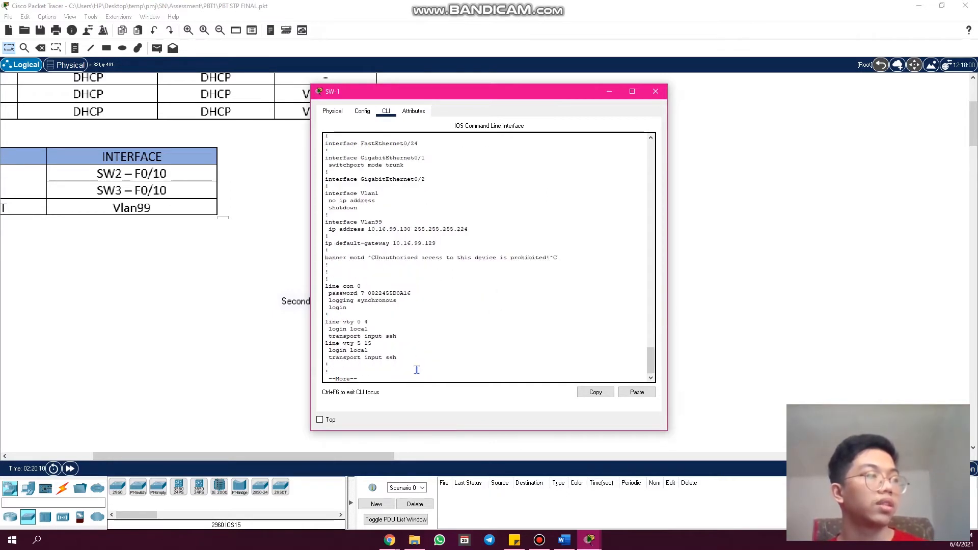
key(space)
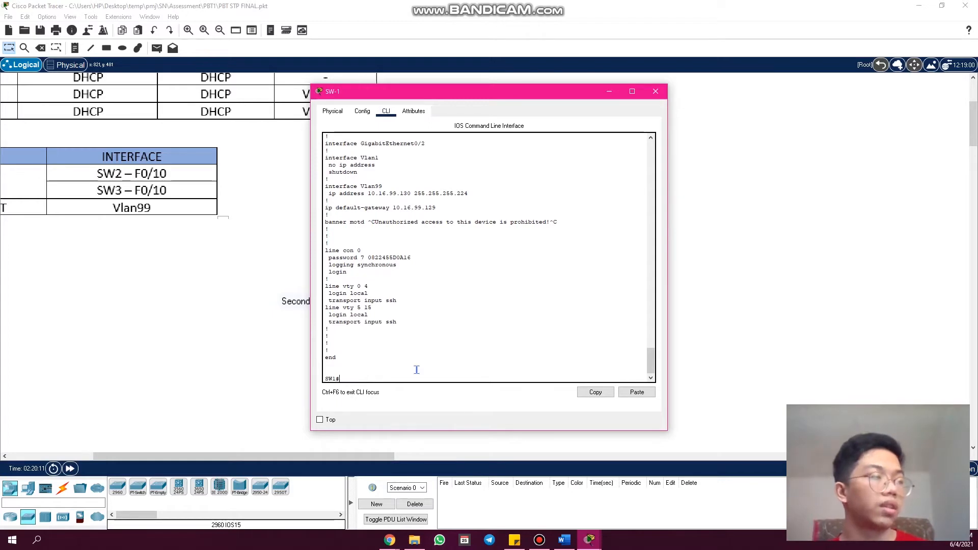
- Begin a "show" command on SW-1, highlight "Switch Virtual Interface" in Part 2 of the rubric in Chrome, and return to Packet Tracer
key(Return)
key(Return)
text(show)
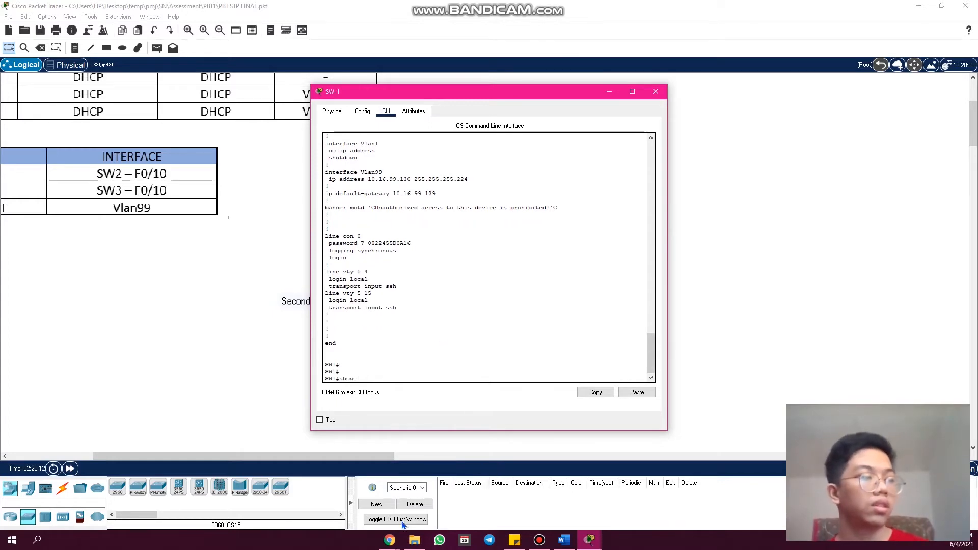
click(391, 540)
click(370, 480)
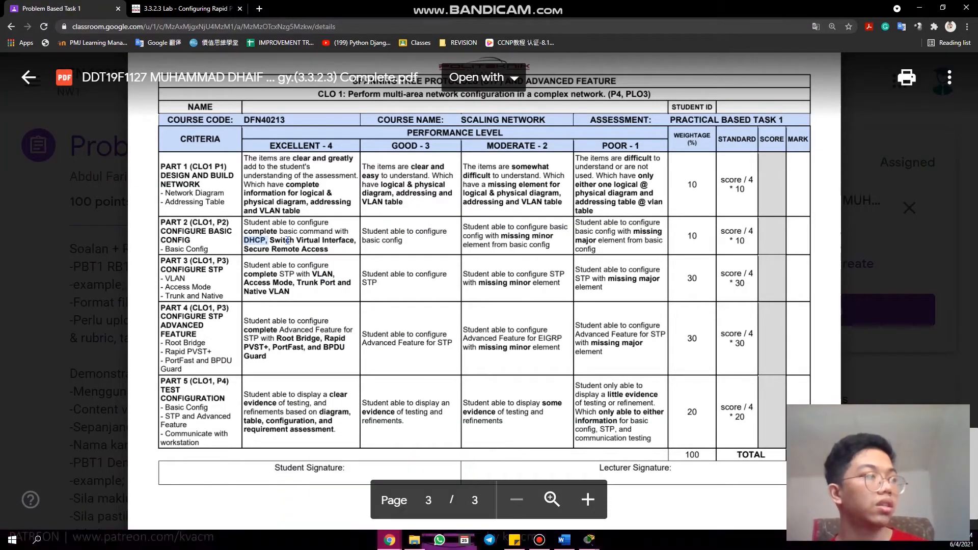
click(271, 240)
drag(271, 240, 355, 240)
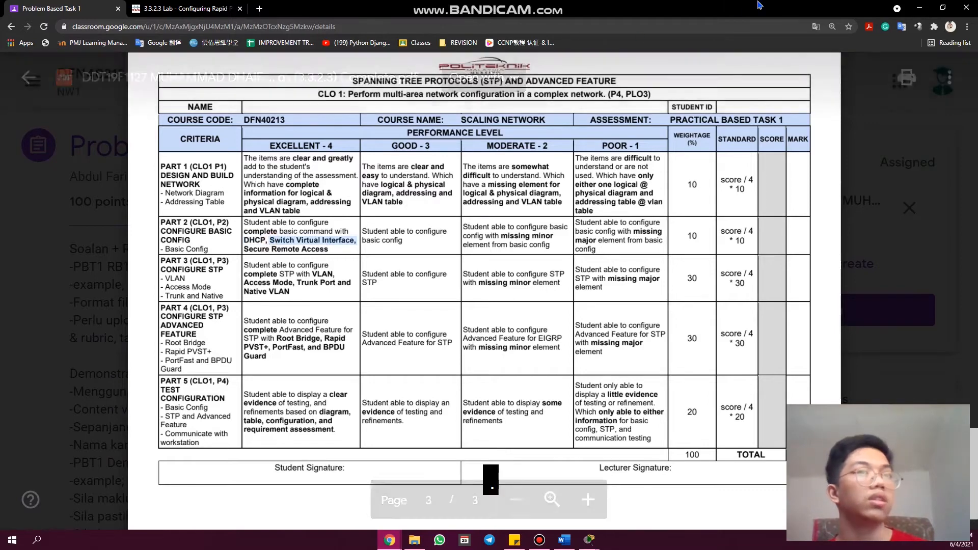
key(alt+Tab)
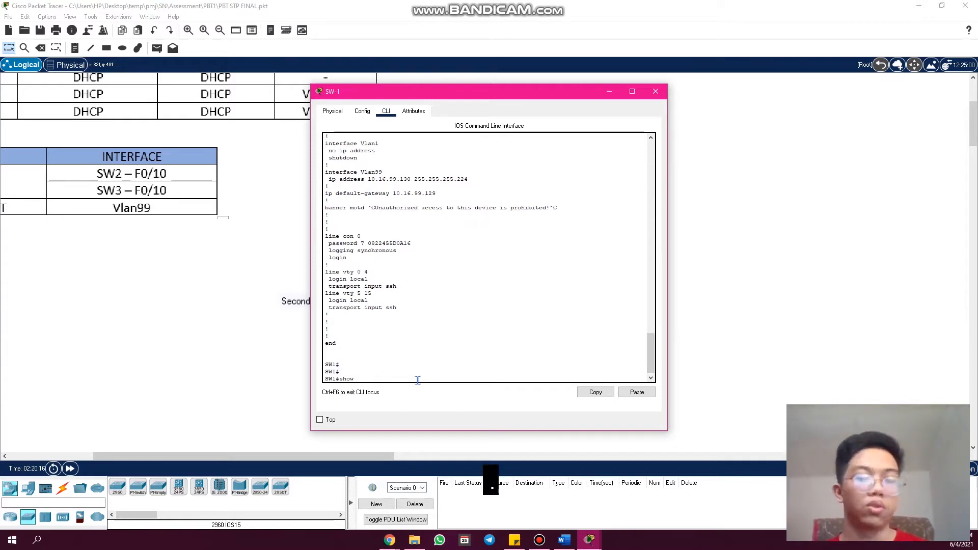
- Complete the command as "show ip interface brief" on SW-1, page to the Vlan99 entry, highlight it and close the switch window
text(ip in)
key(Tab)
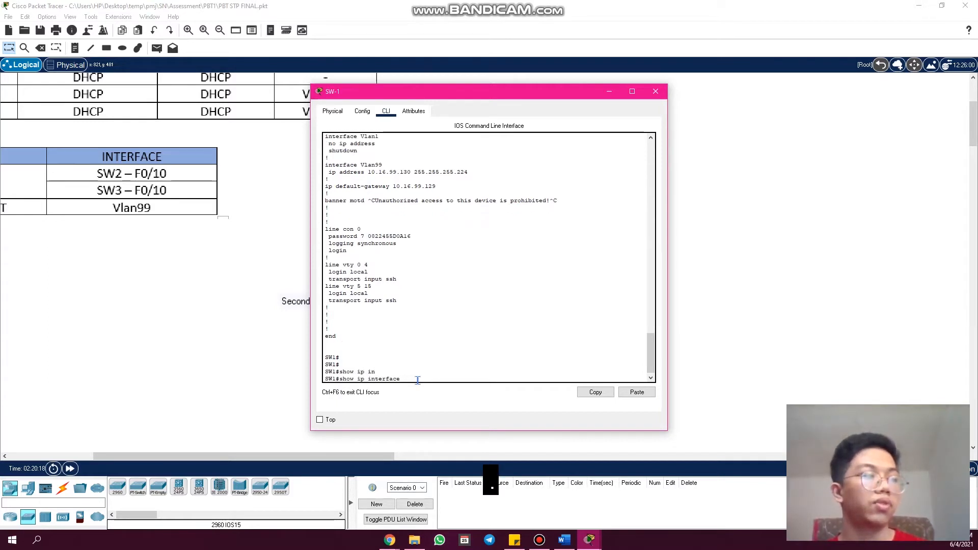
text(br)
key(Tab)
key(Return)
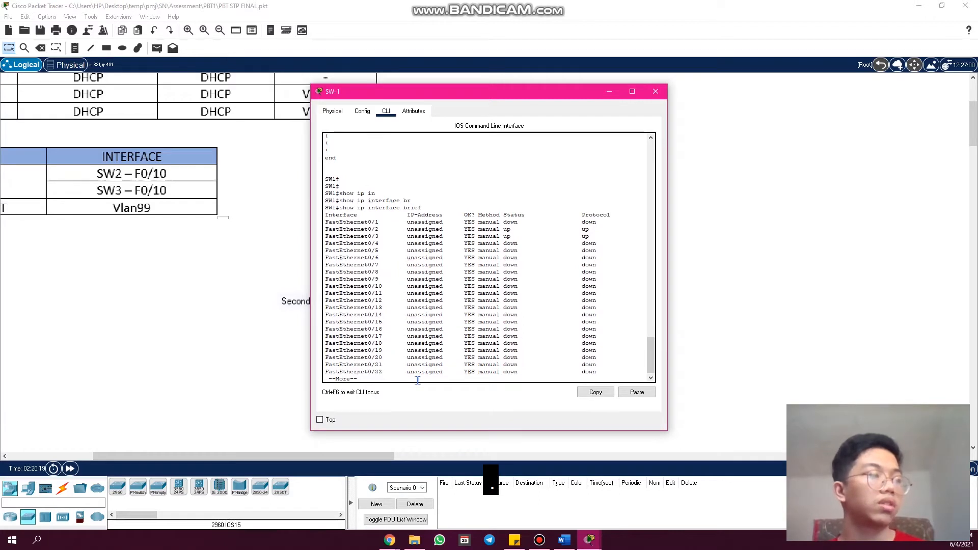
key(space)
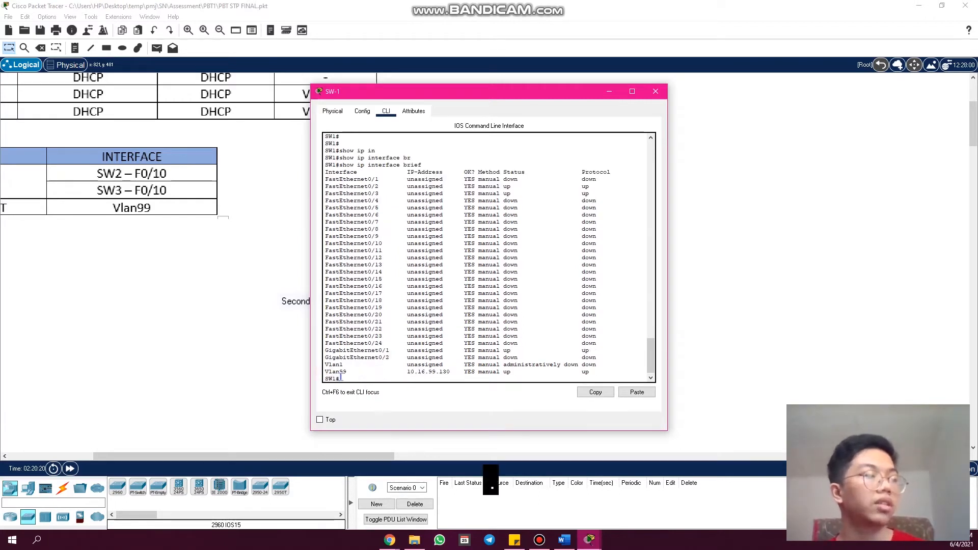
drag(326, 373, 404, 376)
click(326, 370)
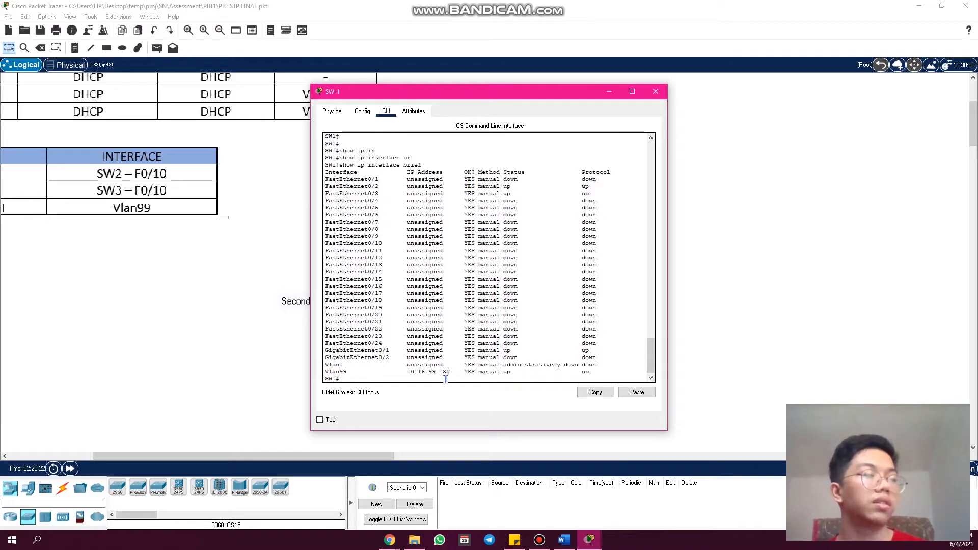
click(653, 92)
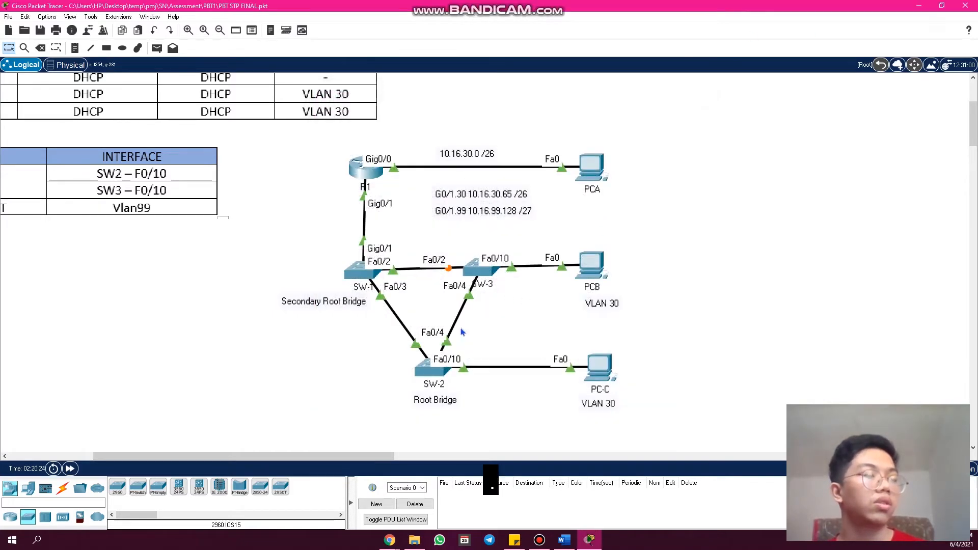
- Run "show ip interface brief" on SW-2, page to the Vlan99 entry, highlight it and close the switch window
click(433, 367)
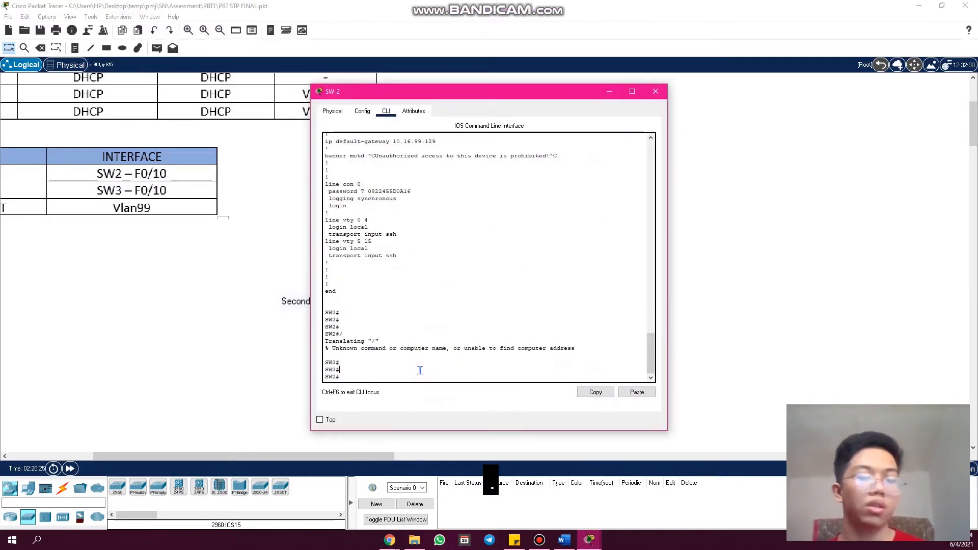
text(s)
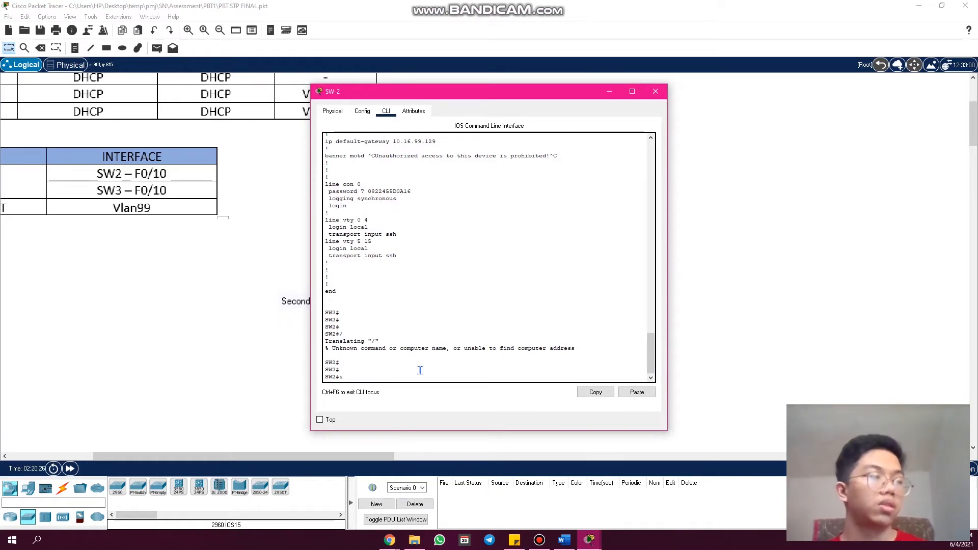
text(jow i)
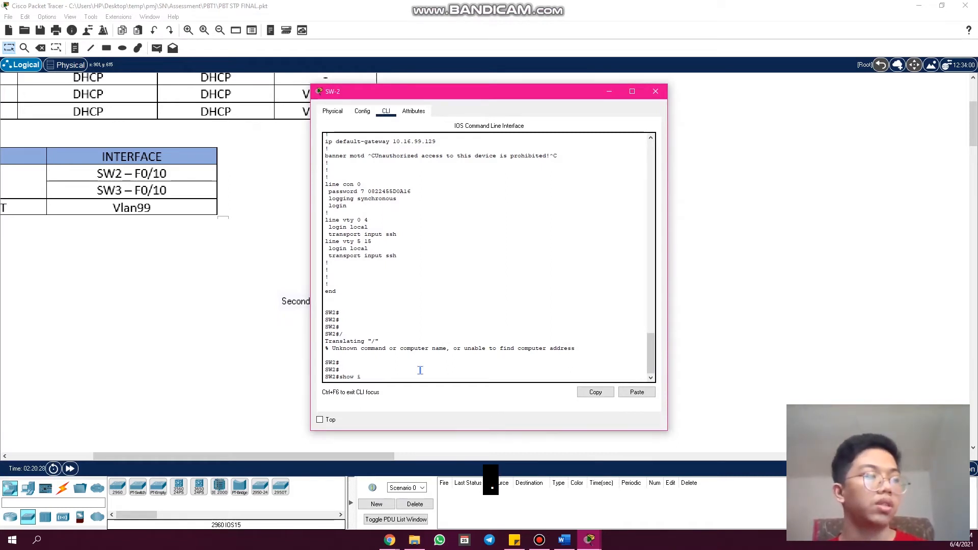
text(p in)
key(Tab)
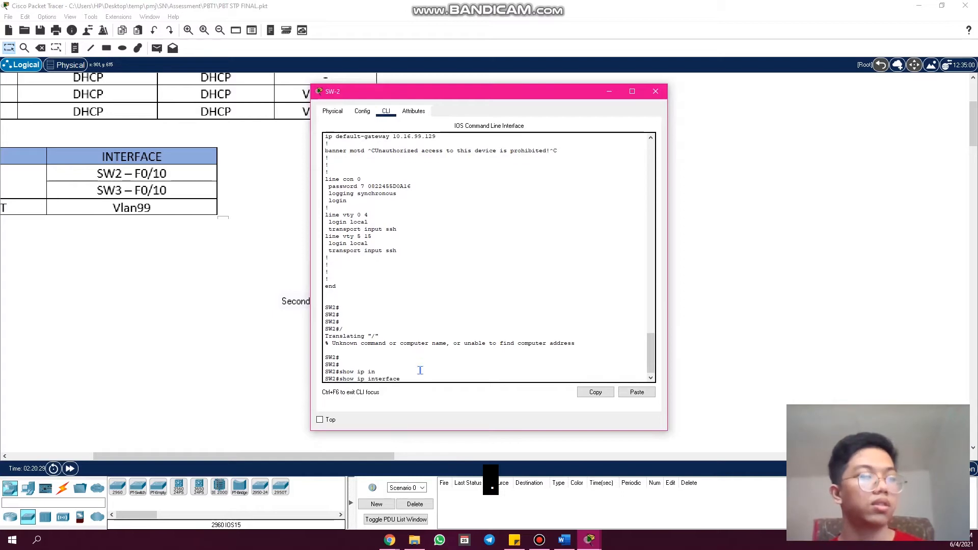
text(br)
key(Tab)
key(Return)
key(space)
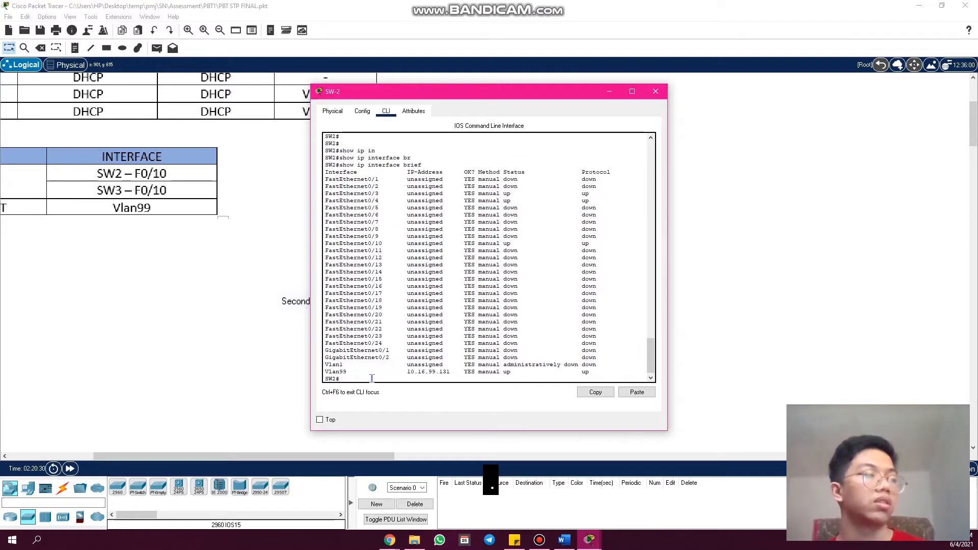
drag(360, 372, 329, 372)
click(655, 91)
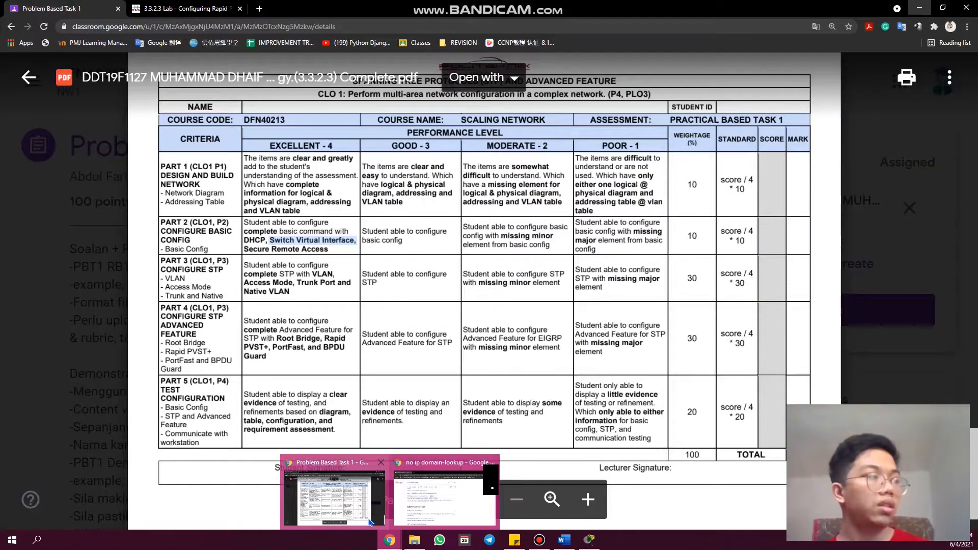
- Highlight "Secure Remote Access" in the rubric, and check R1 in Packet Tracer with "show ip ssh", highlighting the SSH status line
triple_click(327, 250)
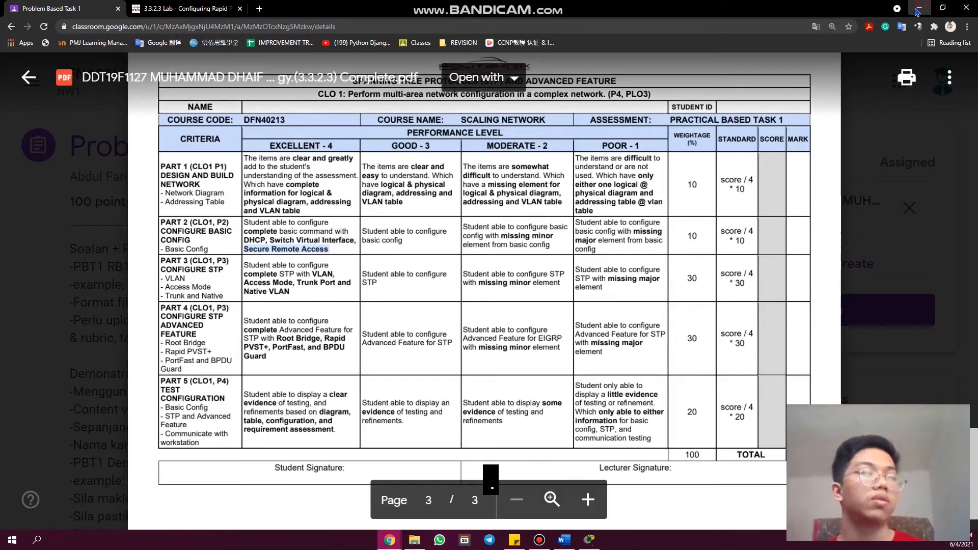
click(921, 7)
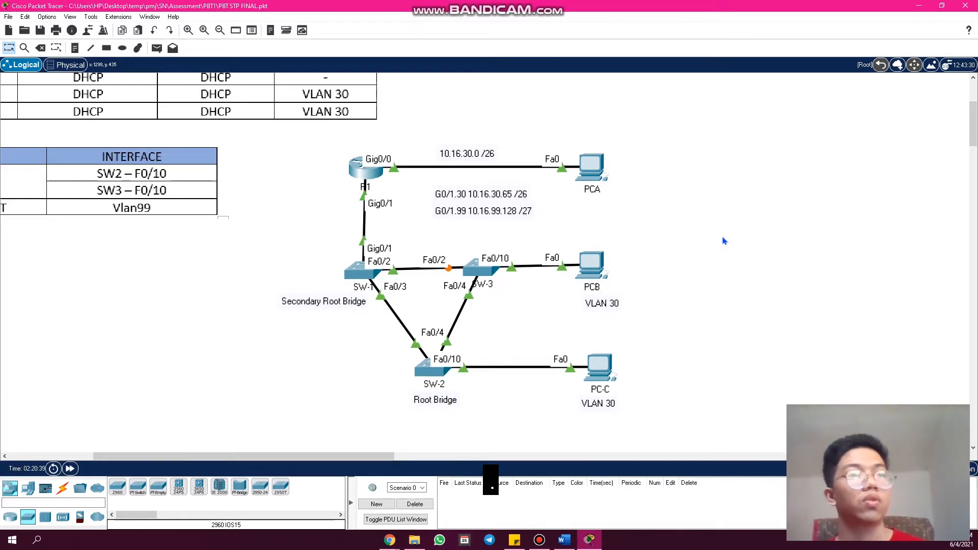
click(365, 172)
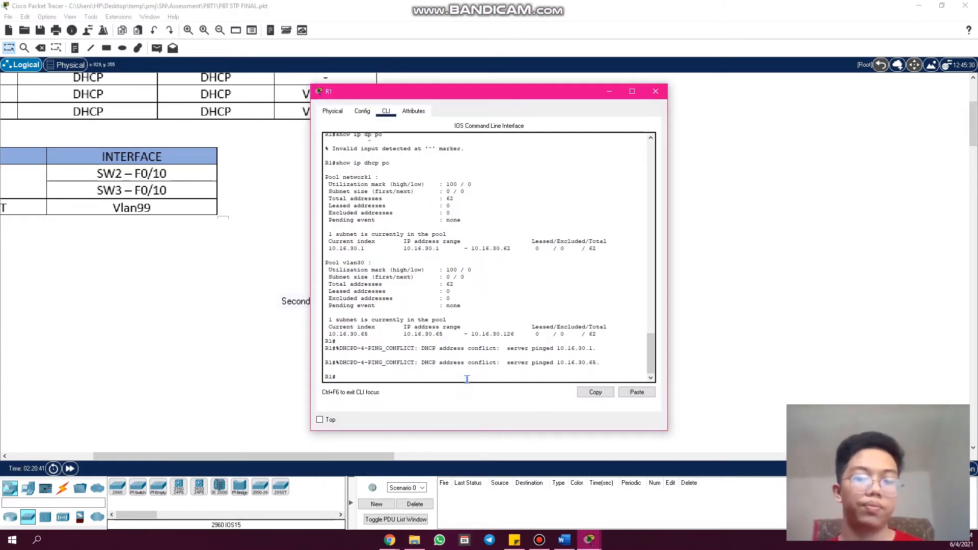
key(Return)
key(Return)
text(show ip ssh)
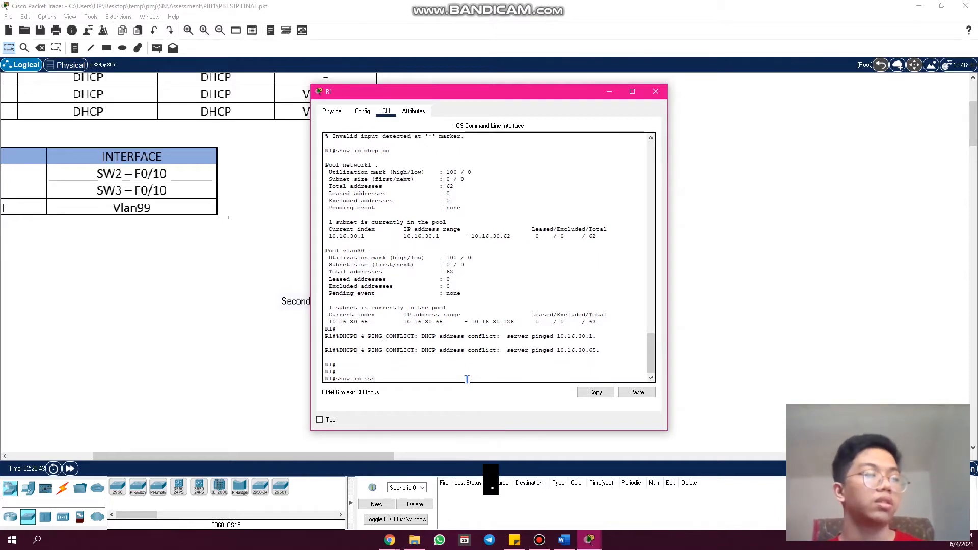
key(Return)
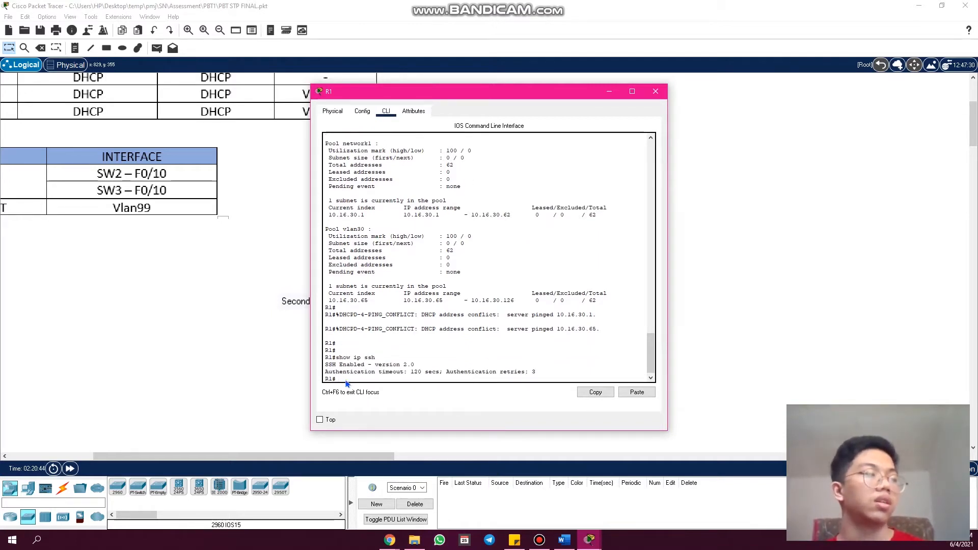
drag(323, 366, 378, 363)
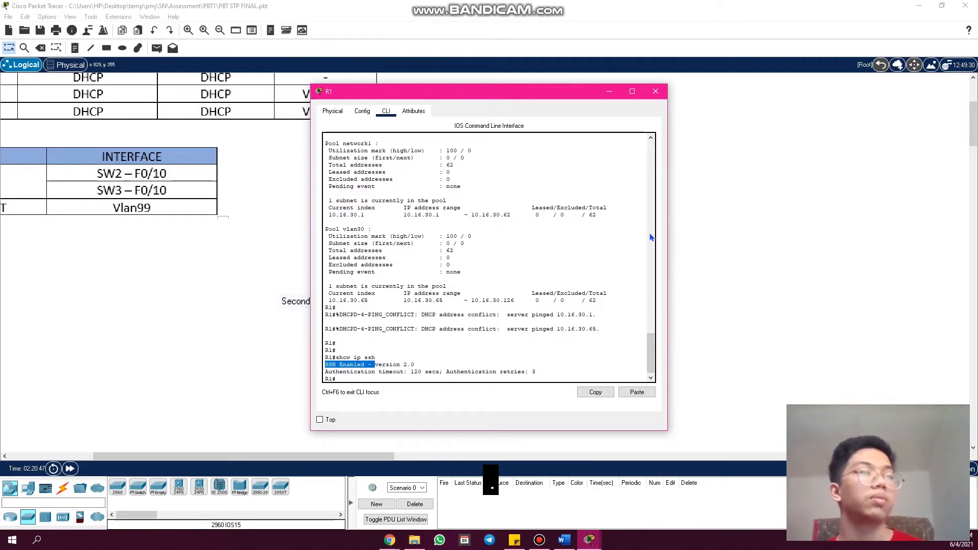
click(655, 92)
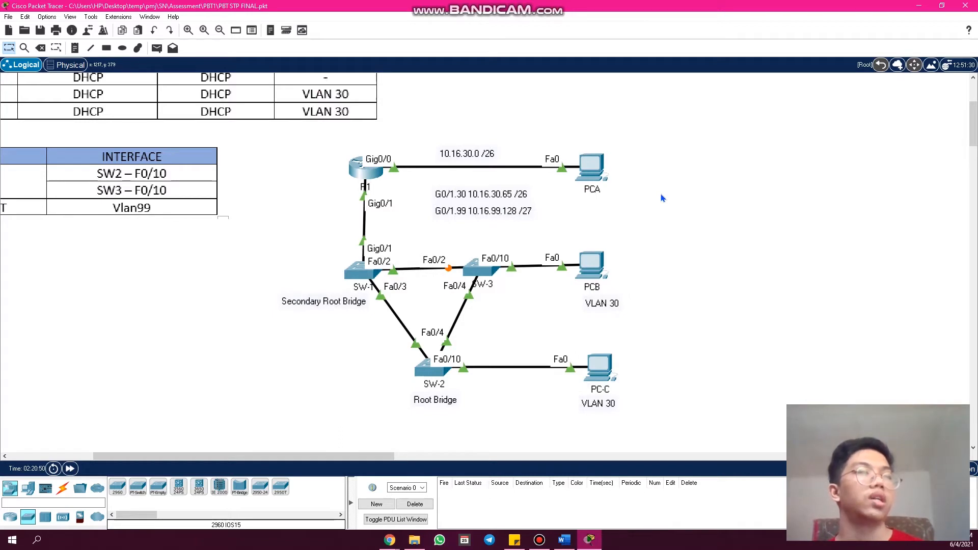
- Open PCA's command prompt, run "ipconfig" and ping the default gateway 10.16.30.1
click(591, 168)
click(556, 148)
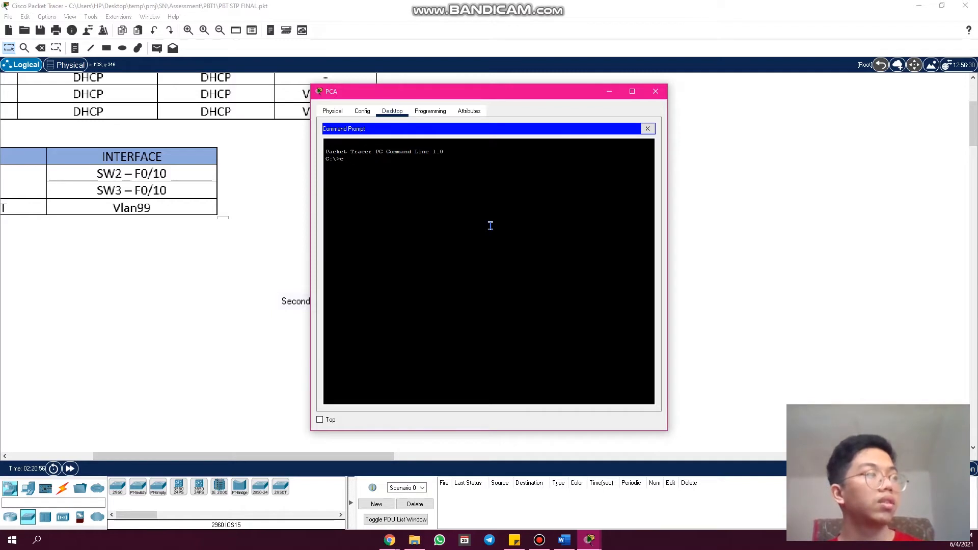
text(ipconfig)
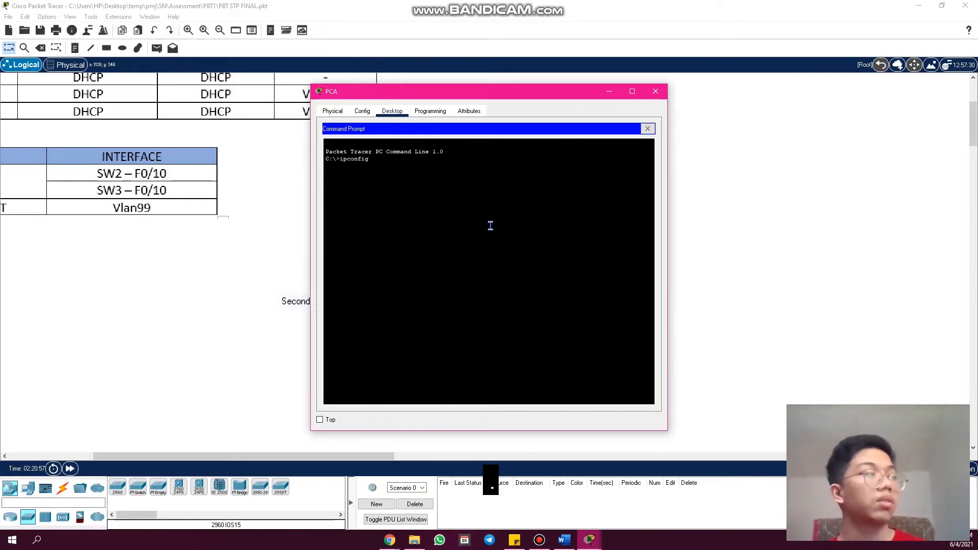
key(Return)
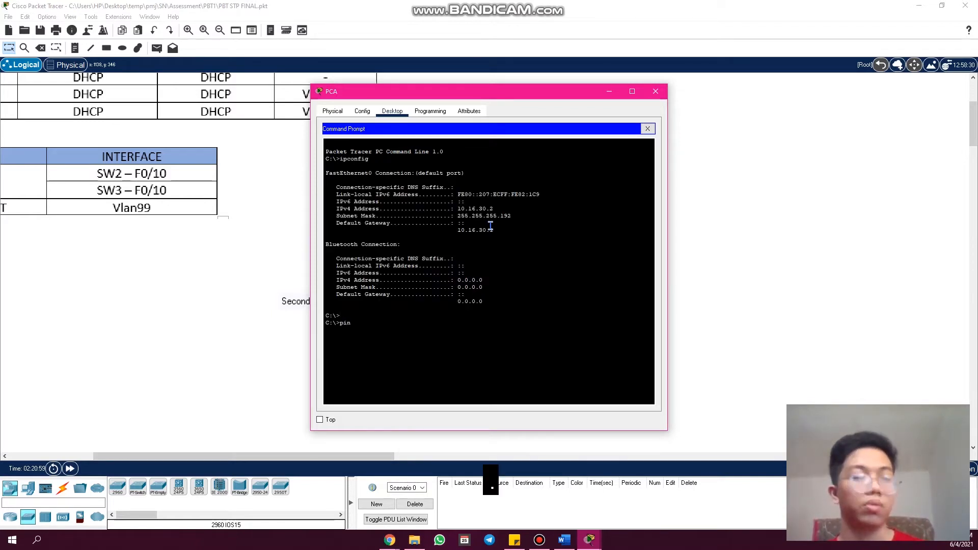
key(BackSpace)
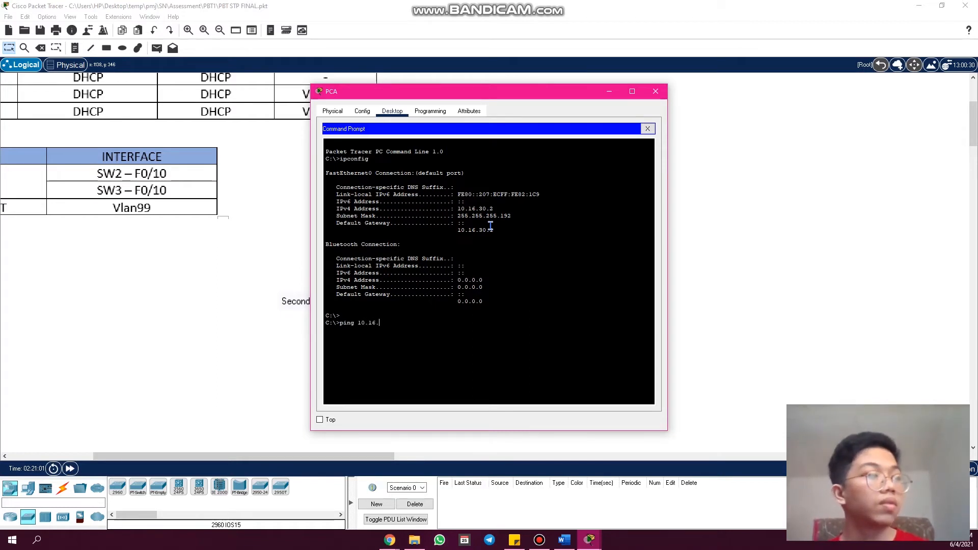
text(0.16.30.1)
key(Return)
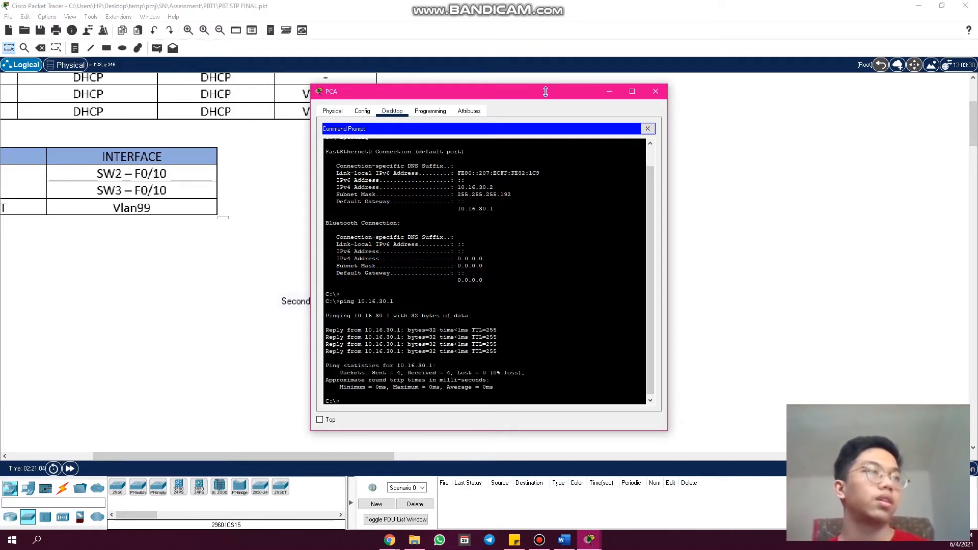
- Move PCA's window aside to uncover the topology and start an SSH session to R1 with "ssh -l admin 10.16.30.1"
drag(550, 95, 705, 102)
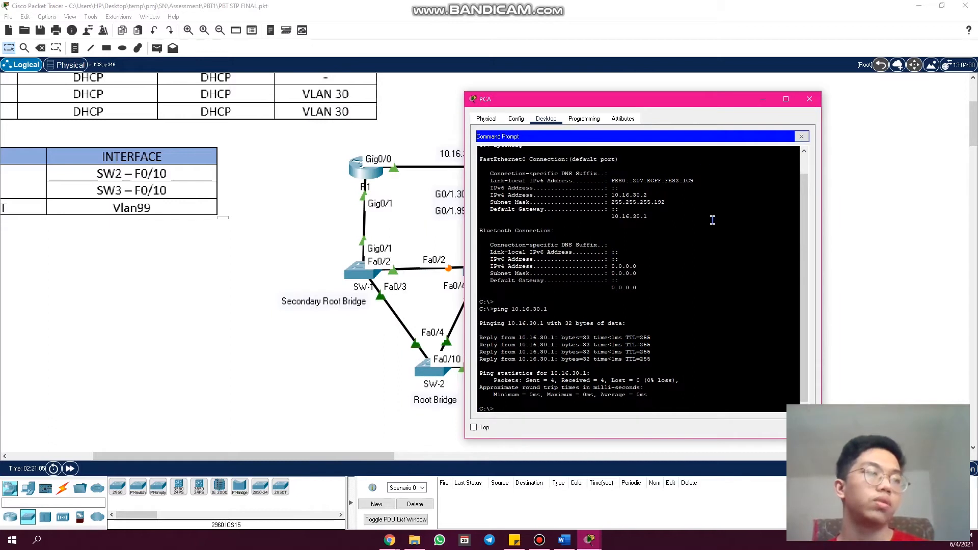
key(Return)
key(Return)
key(Return)
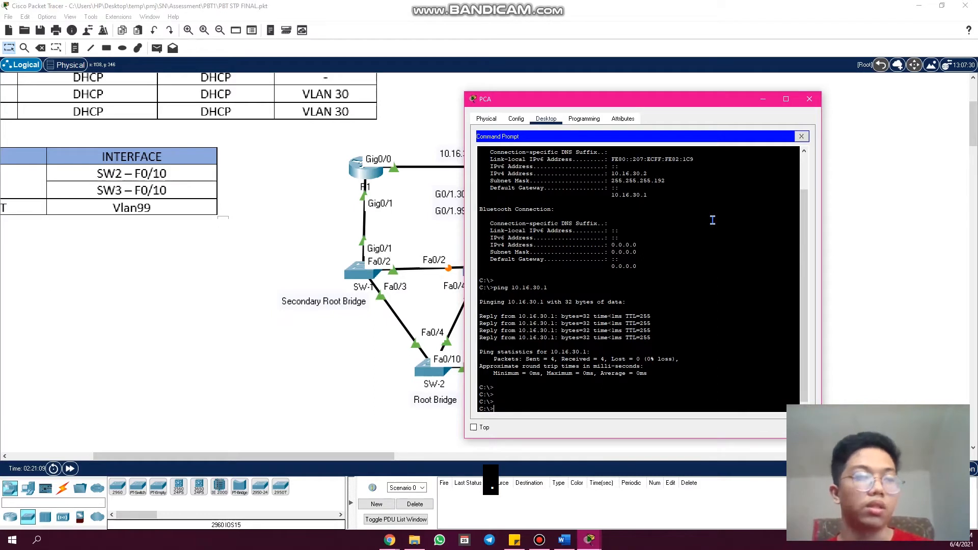
text(ssh -l )
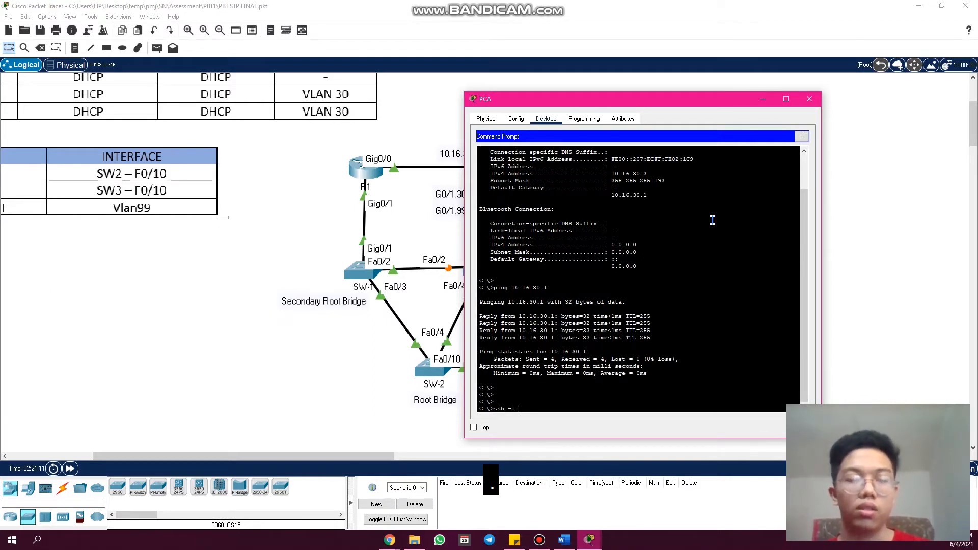
text(admin 10)
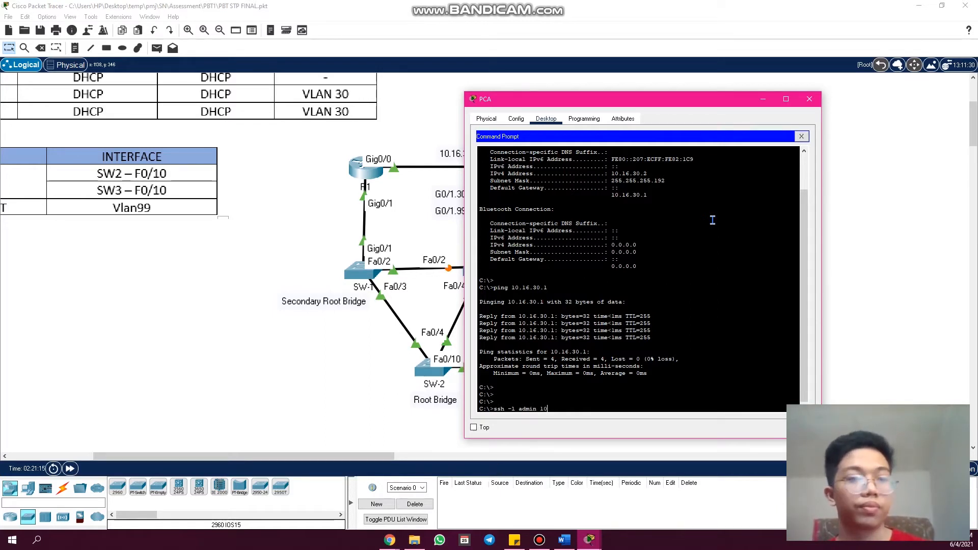
text(.)
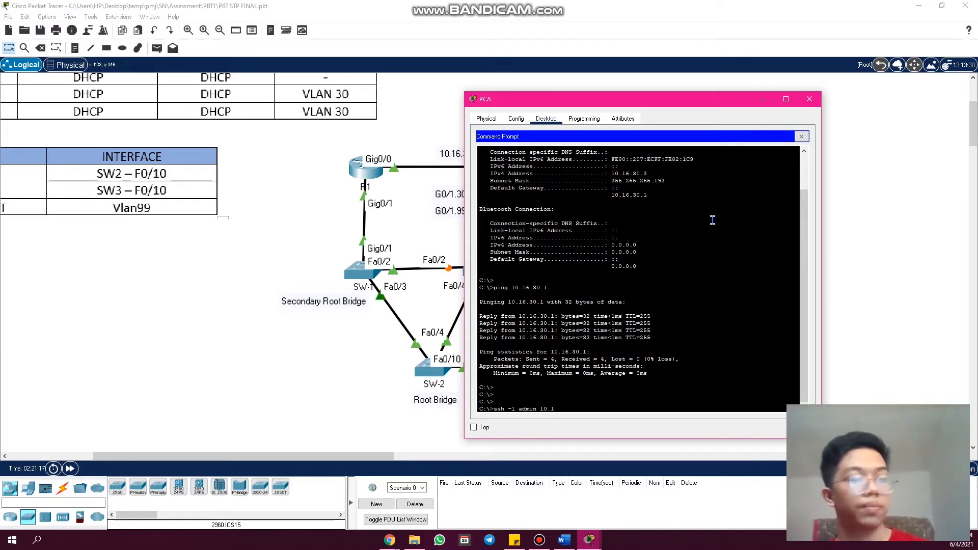
text(16.3)
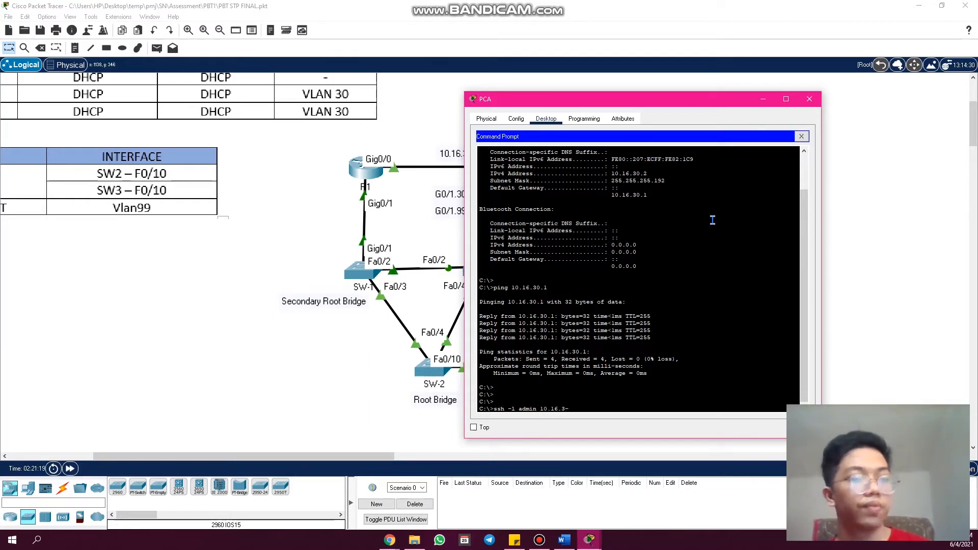
text(0.)
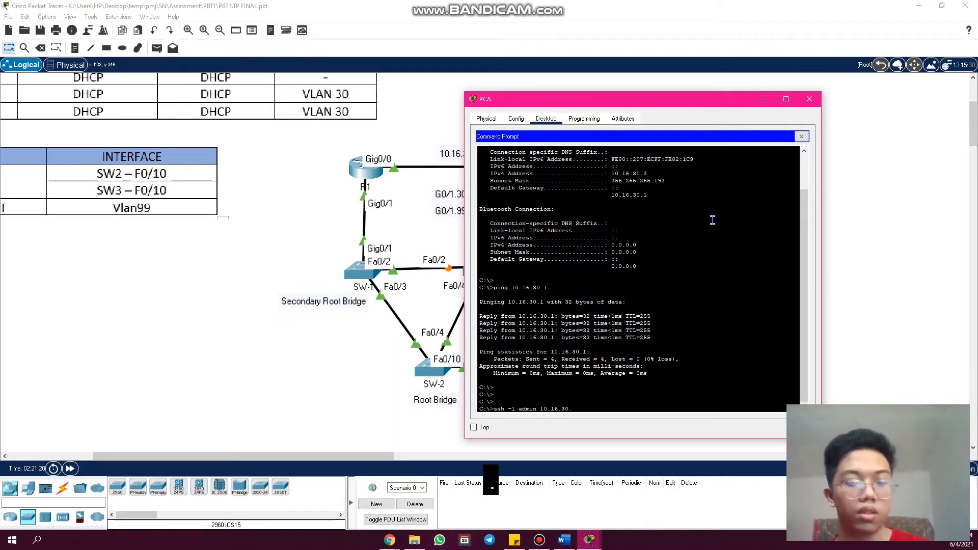
text(1)
key(Return)
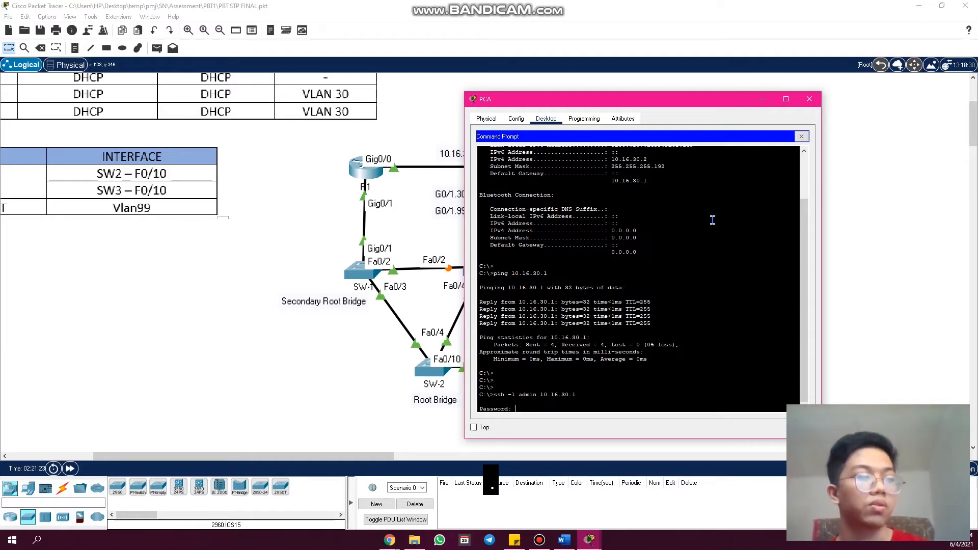
- Enter the SSH account password to log in to R1, and close the session with "exit"
key(Return)
key(Return)
key(Return)
key(Return)
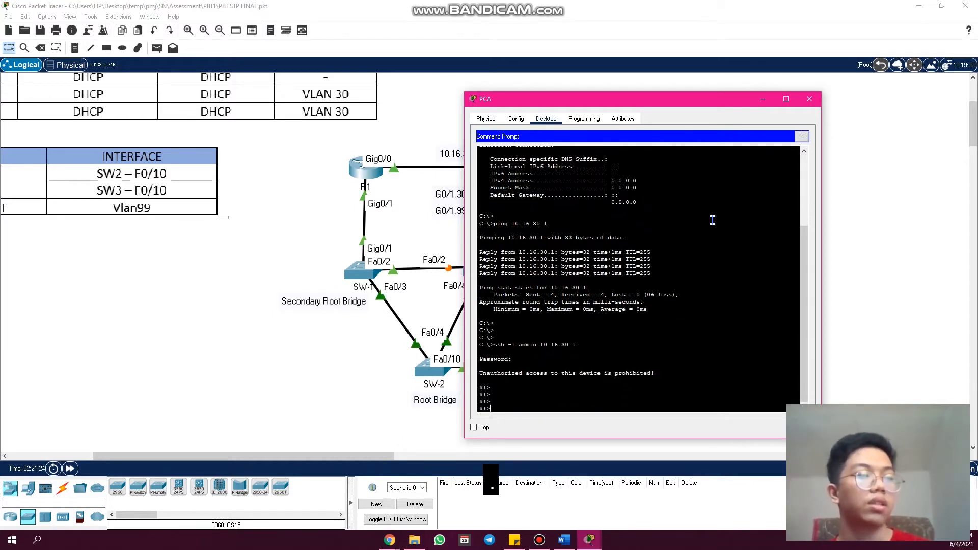
text(exit)
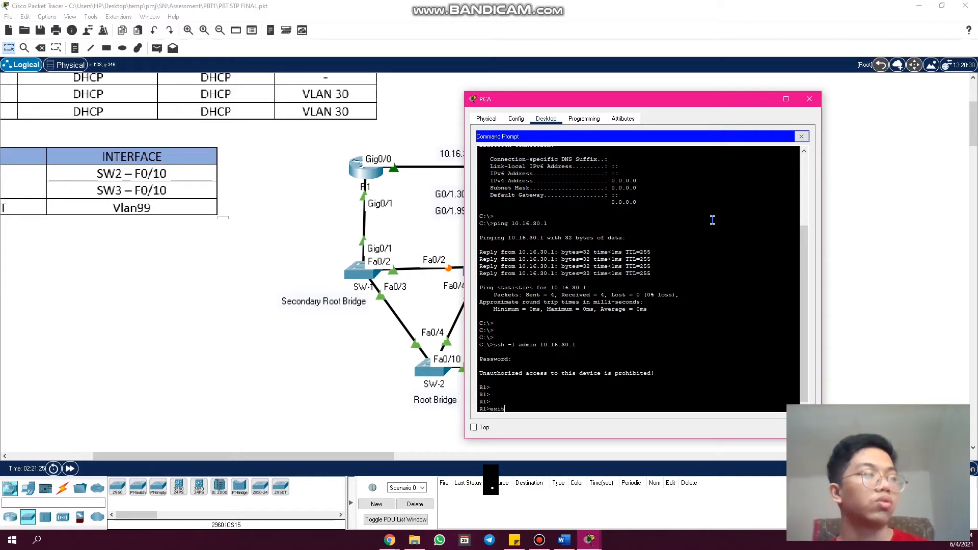
key(Return)
key(Return)
key(Return)
key(Return)
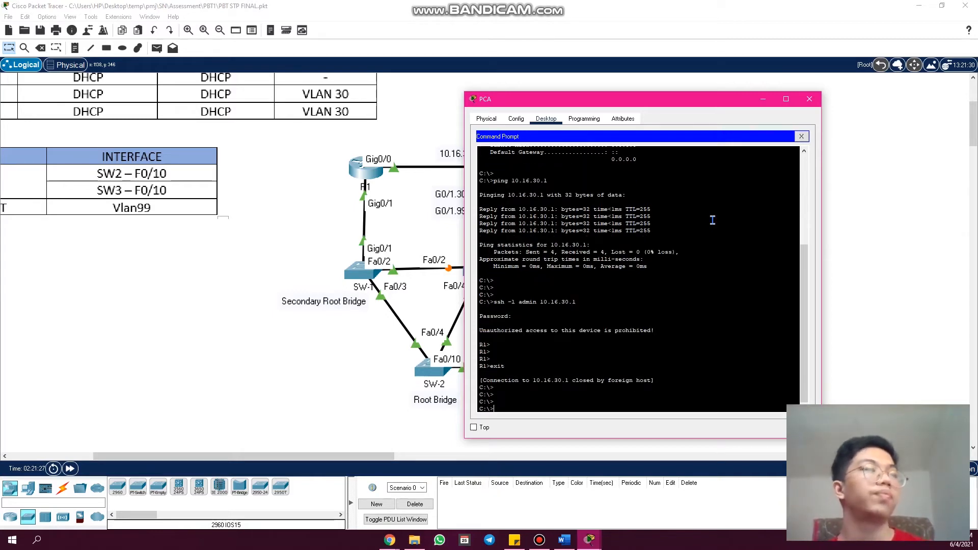
- Show the IP Address Table in the workspace and place PCA's command prompt beside its device addresses
drag(326, 459, 227, 460)
scroll(301, 376, up, 4)
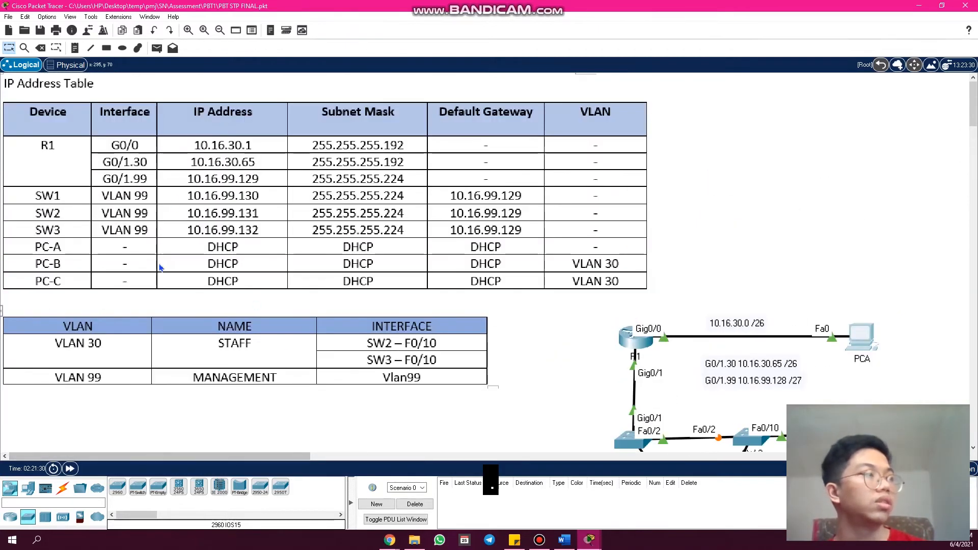
mouse_move(589, 539)
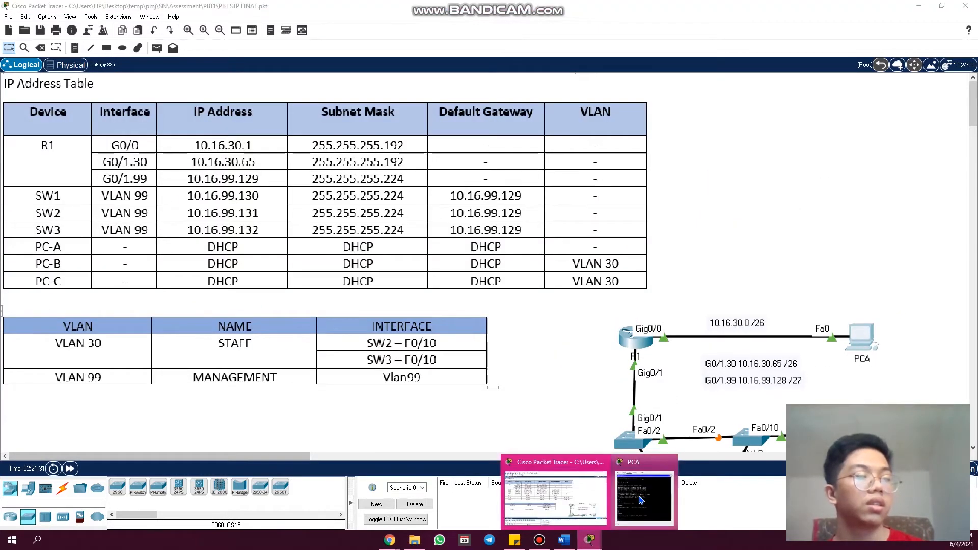
click(640, 500)
drag(595, 103, 430, 80)
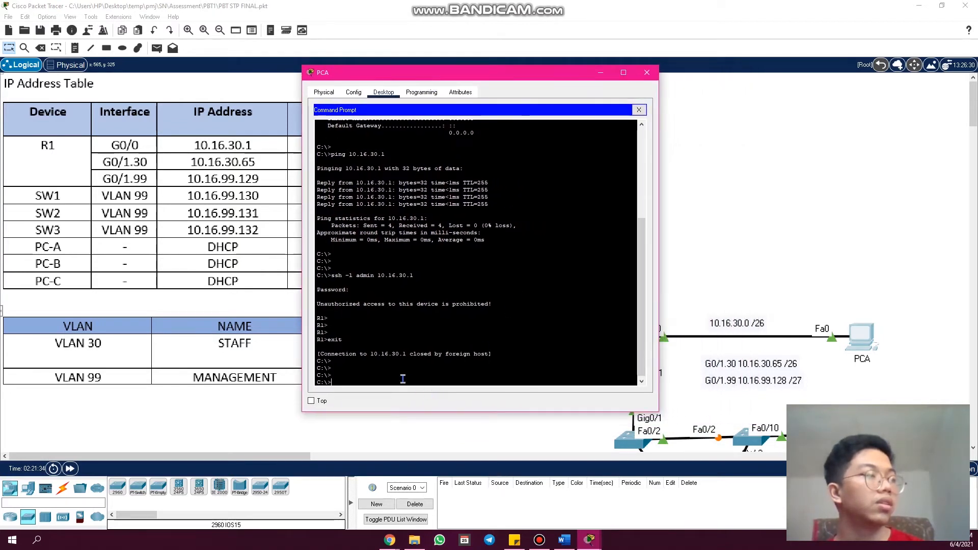
click(345, 378)
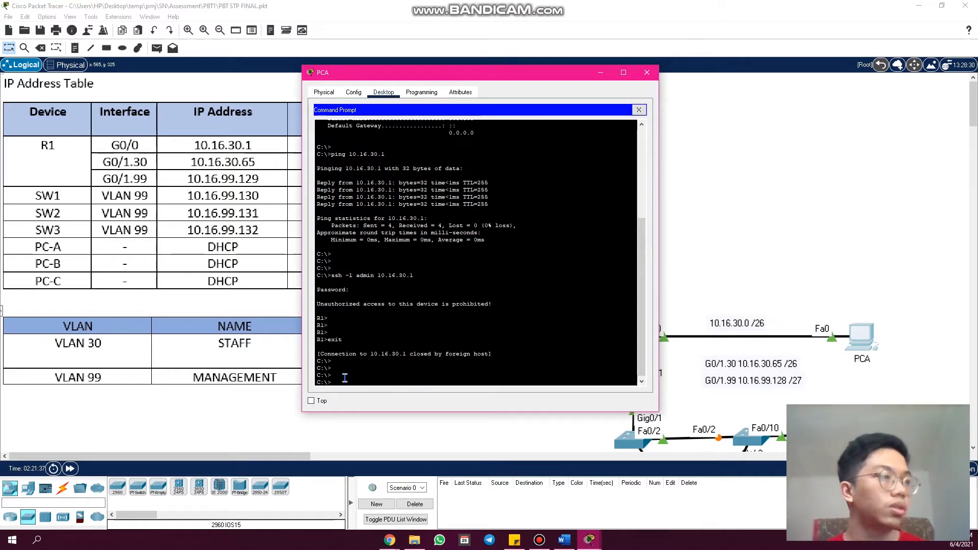
- Ping SW1's management address 10.16.99.130 from PCA, and repeat the same ping
text(ping)
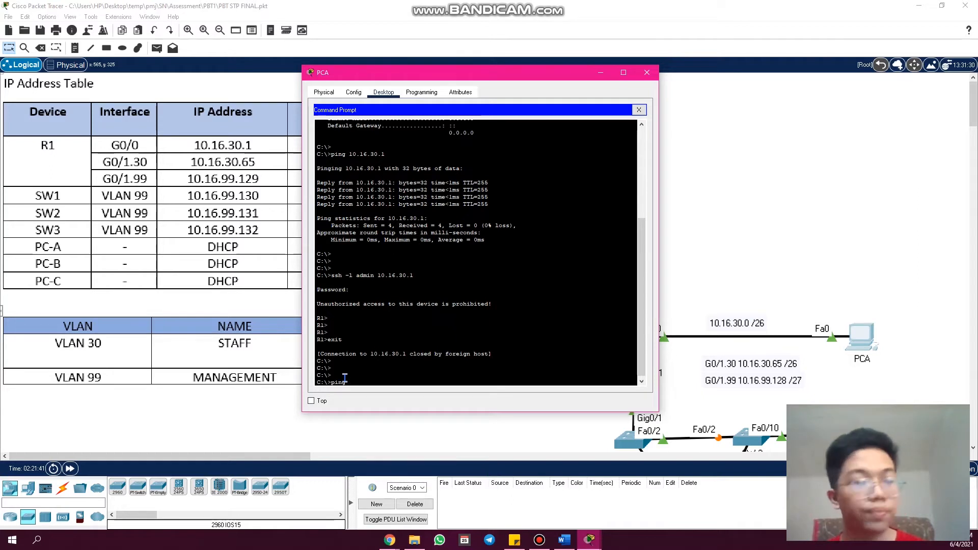
text(10/)
key(BackSpace)
text(.)
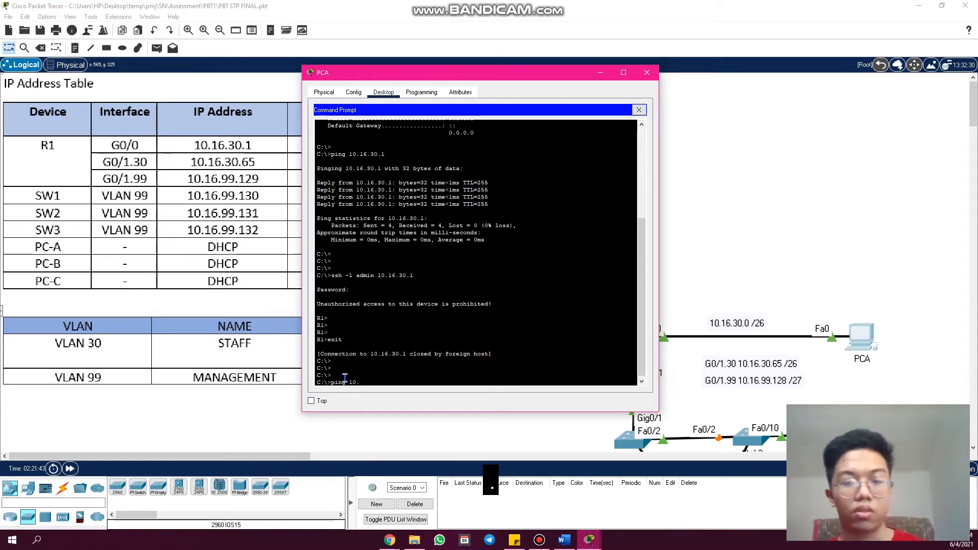
text(16.99)
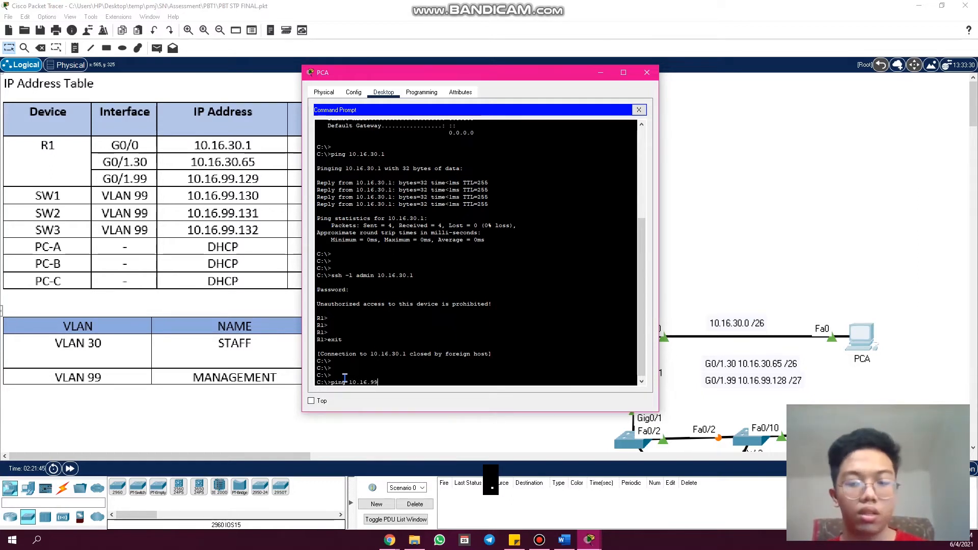
text(.130)
key(Return)
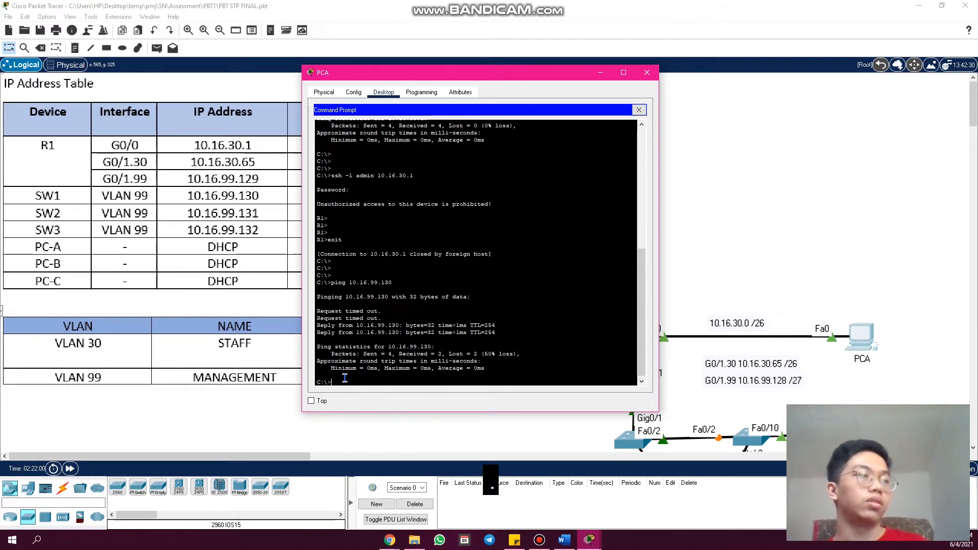
key(Up)
key(Return)
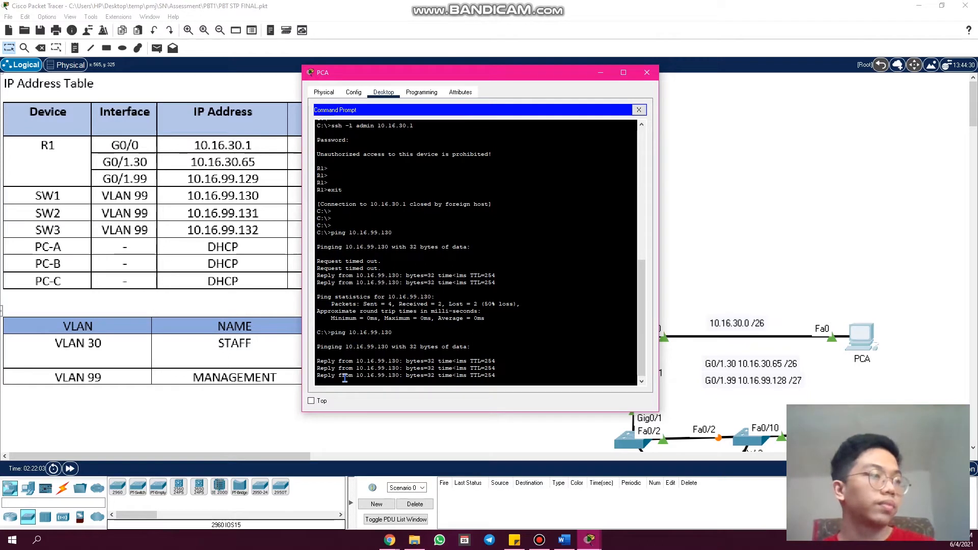
key(Return)
key(Return)
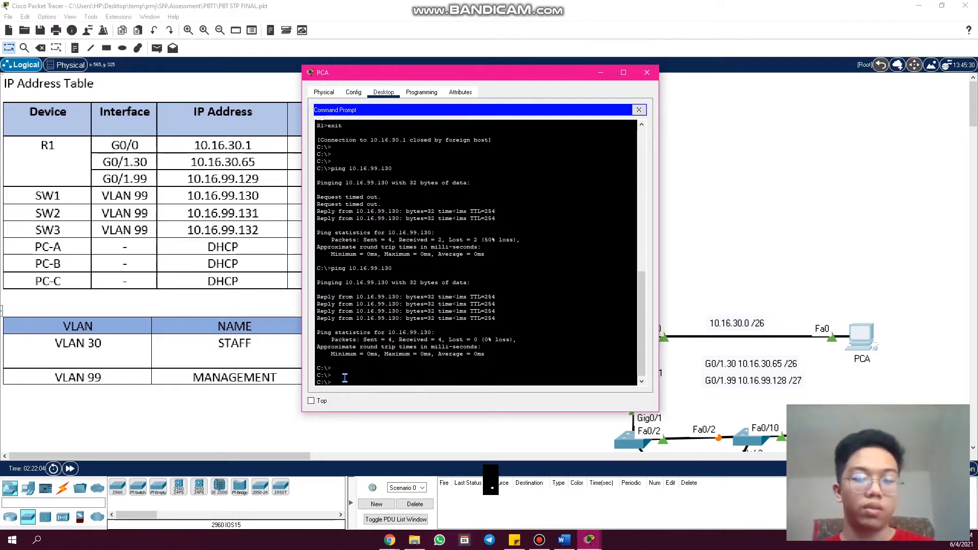
- Open an SSH session to SW1 with "ssh -l admin 10.16.99.130" and enter the account password
text(ssh)
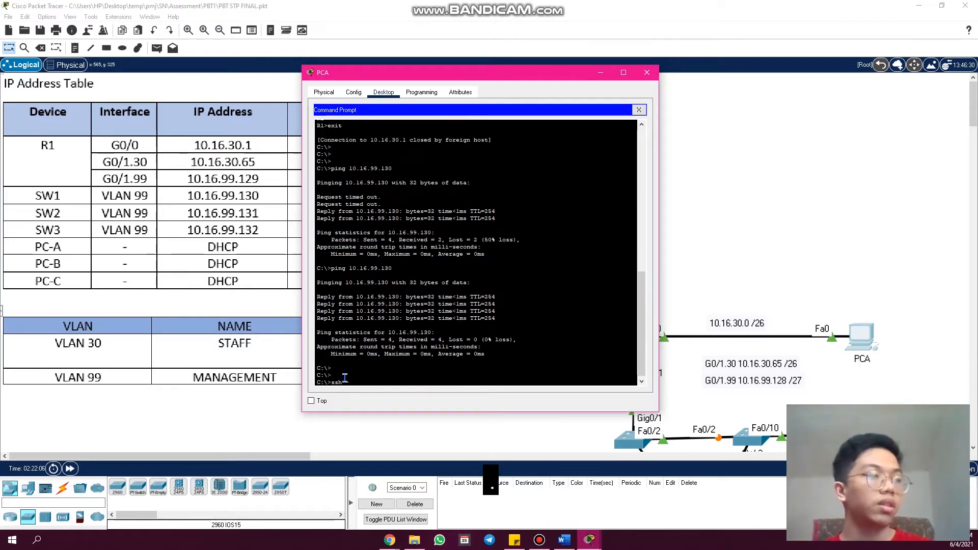
text( -l admin 1)
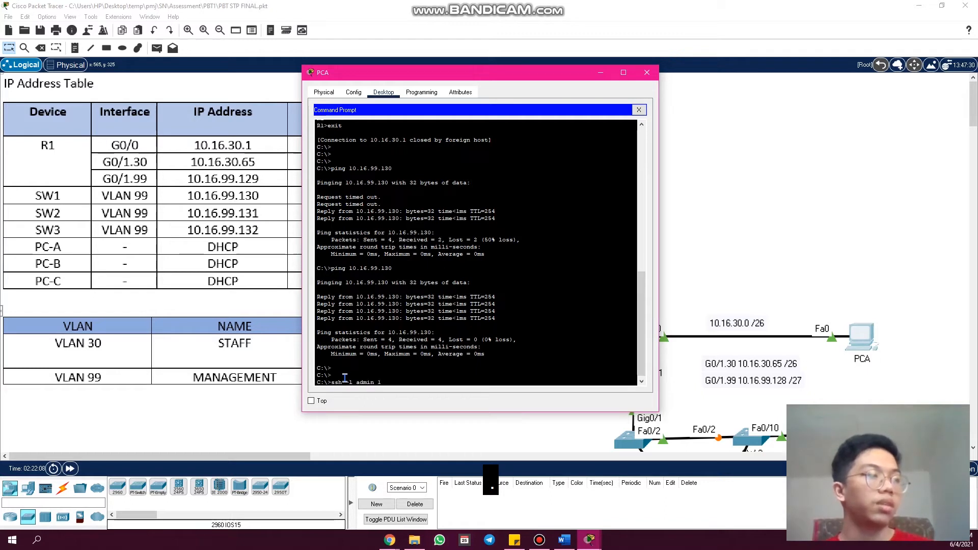
text(0.16.99.1)
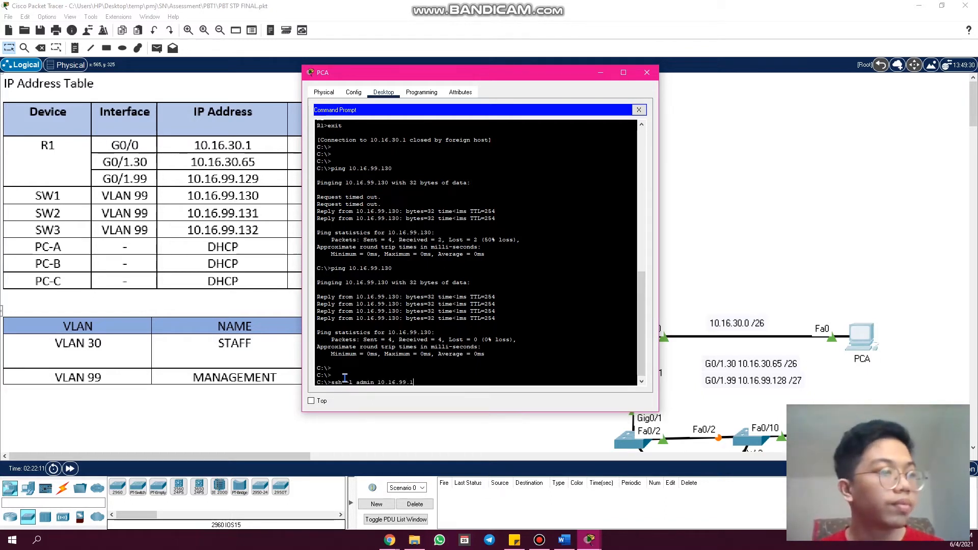
text(30)
key(Return)
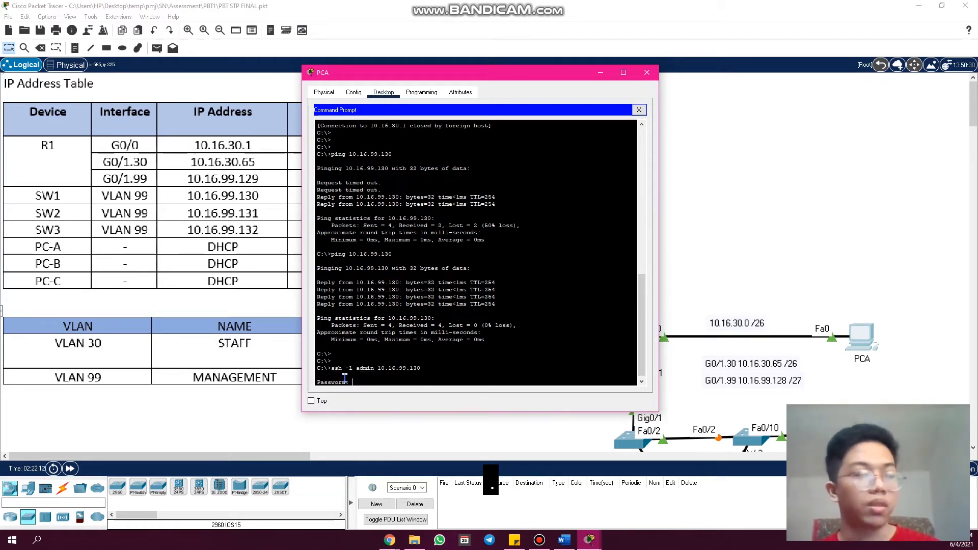
key(Return)
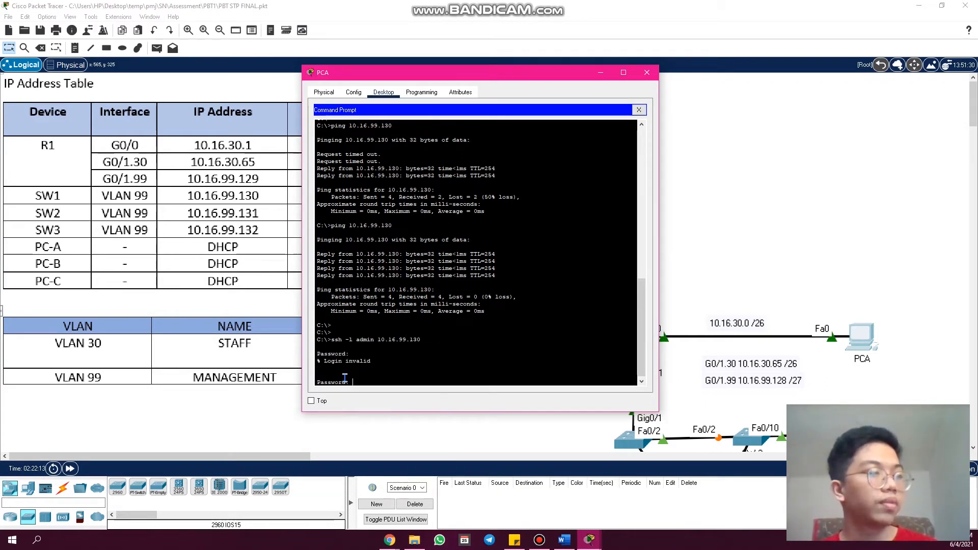
key(Return)
key(Return)
key(Return)
key(Return)
key(Return)
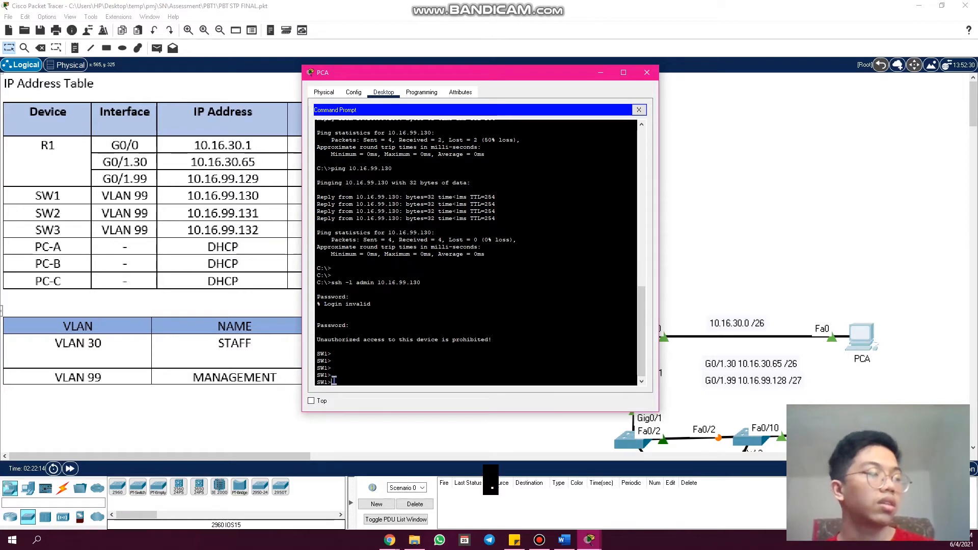
- Highlight the SW1 prompt and close the SSH session with "exit"
drag(334, 381, 311, 362)
click(461, 366)
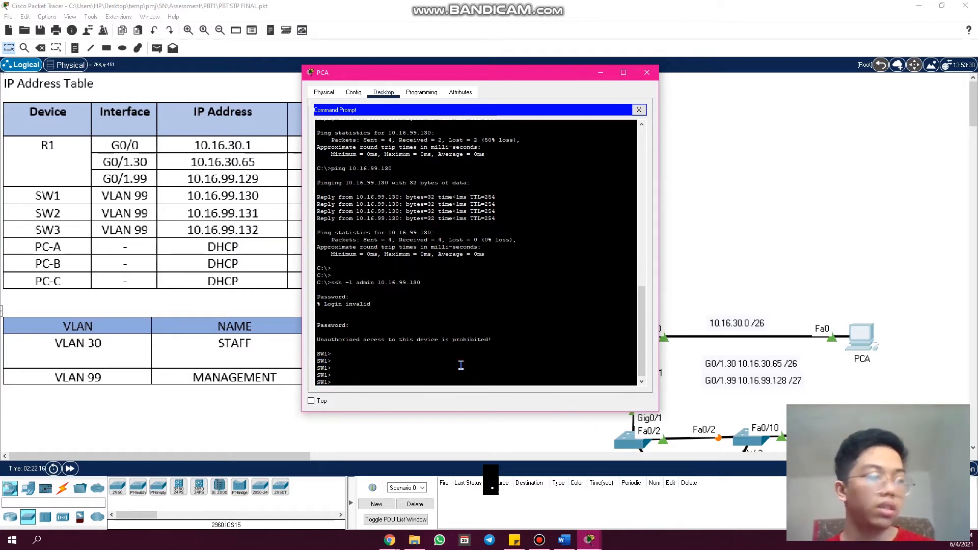
text(exti)
key(Return)
key(Return)
key(Return)
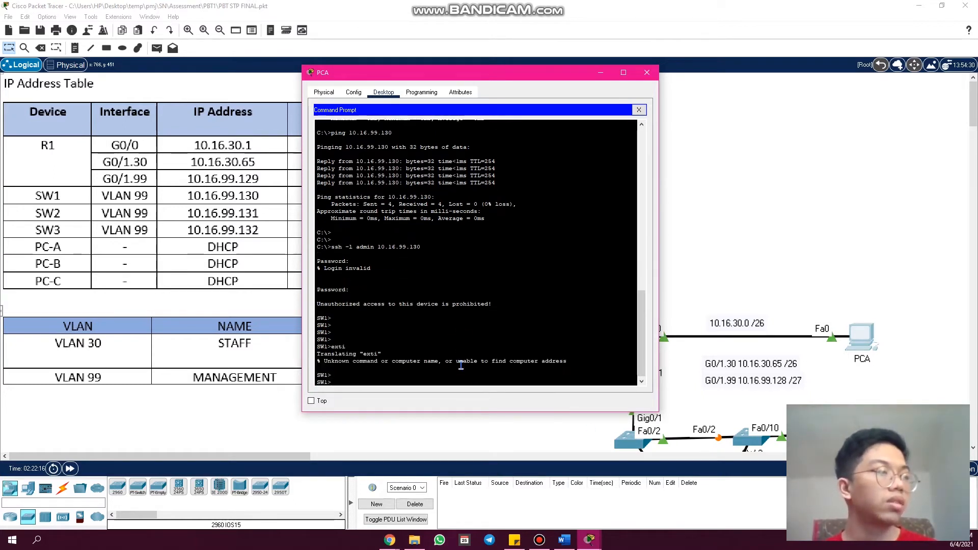
text(exit)
key(Return)
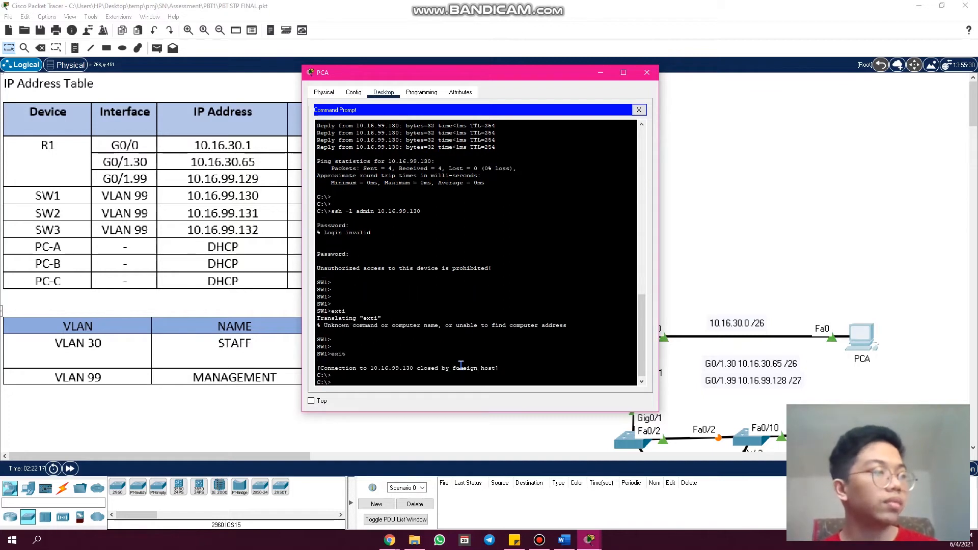
key(Return)
- Connect to SW2 with "ssh -l admin 10.16.99.131", enter the account password, and leave the session with "exit"
key(Up)
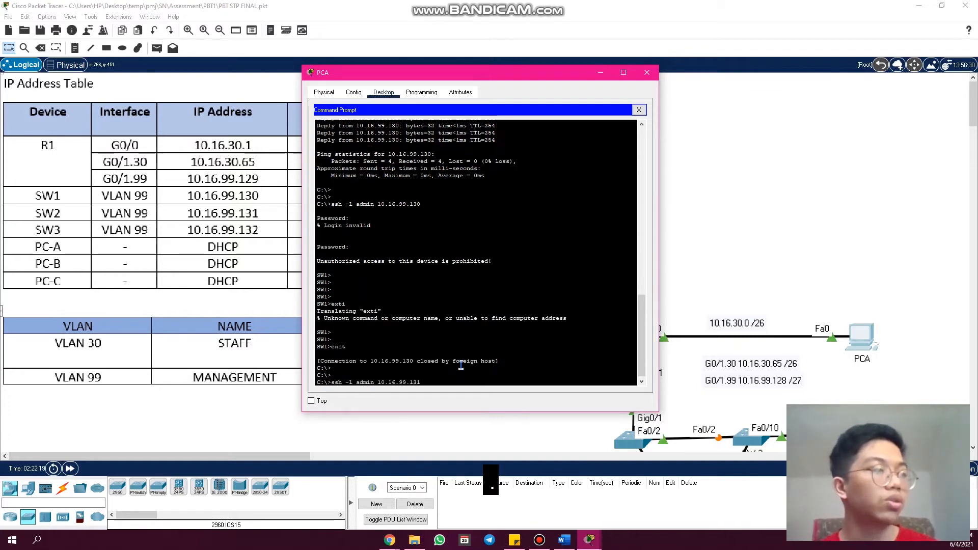
key(Return)
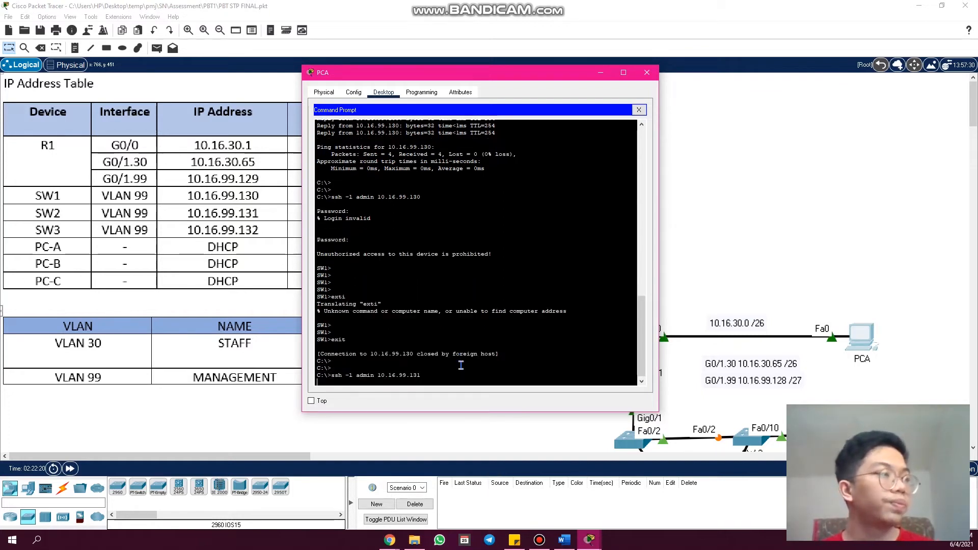
key(Return)
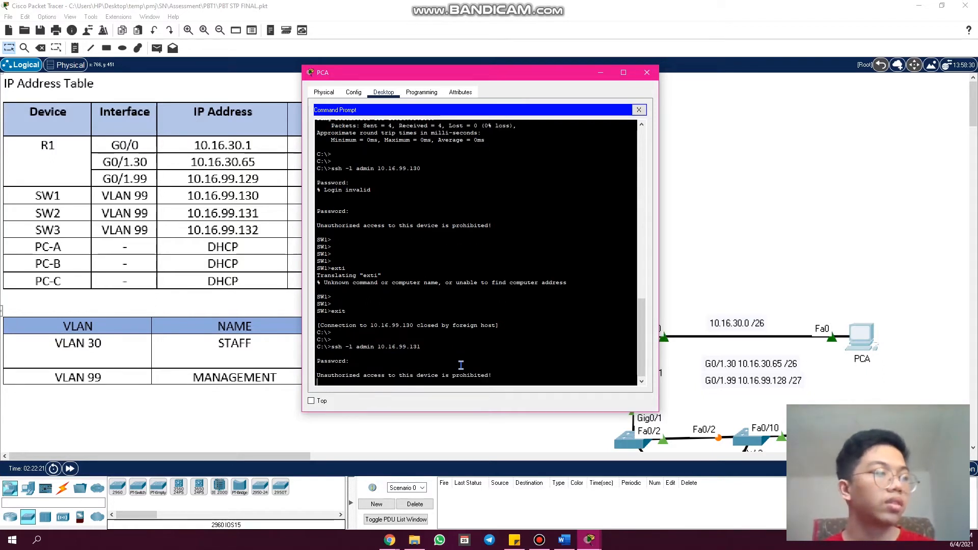
key(Return)
key(Return)
key(Return)
key(Return)
key(Return)
key(Return)
text(exi)
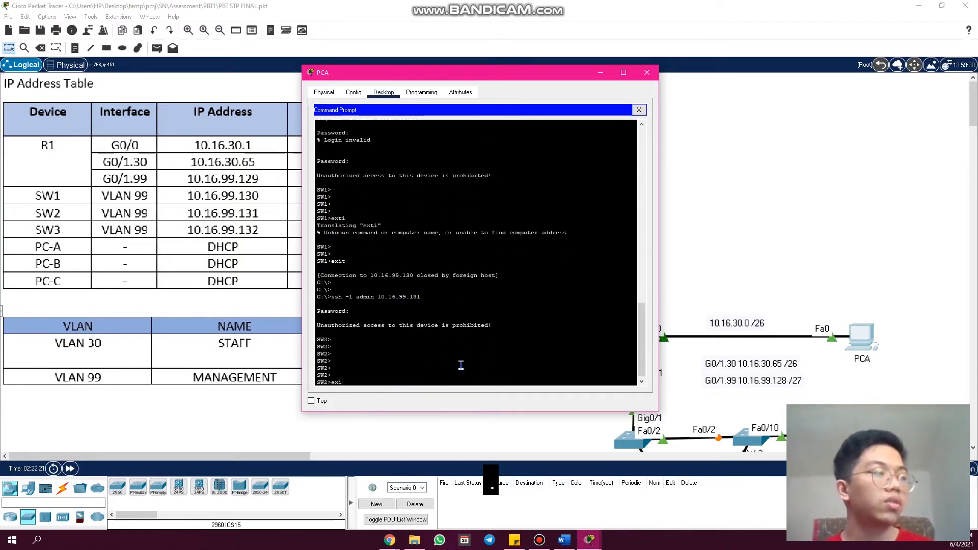
text(t)
key(Return)
key(Return)
key(Return)
- Connect to SW3 with "ssh -l admin 10.16.99.132", enter the account password, and leave the session with "exit"
key(Up)
key(BackSpace)
text(2)
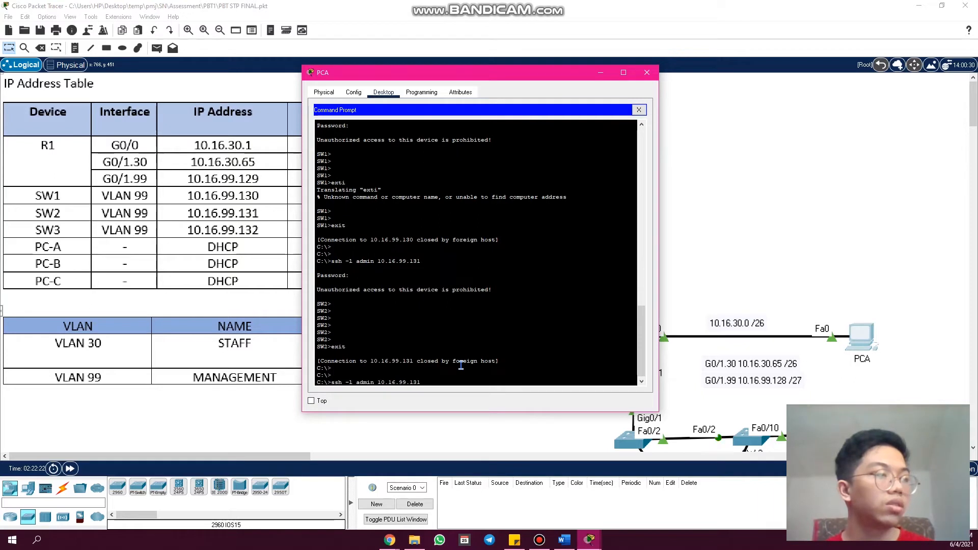
key(Return)
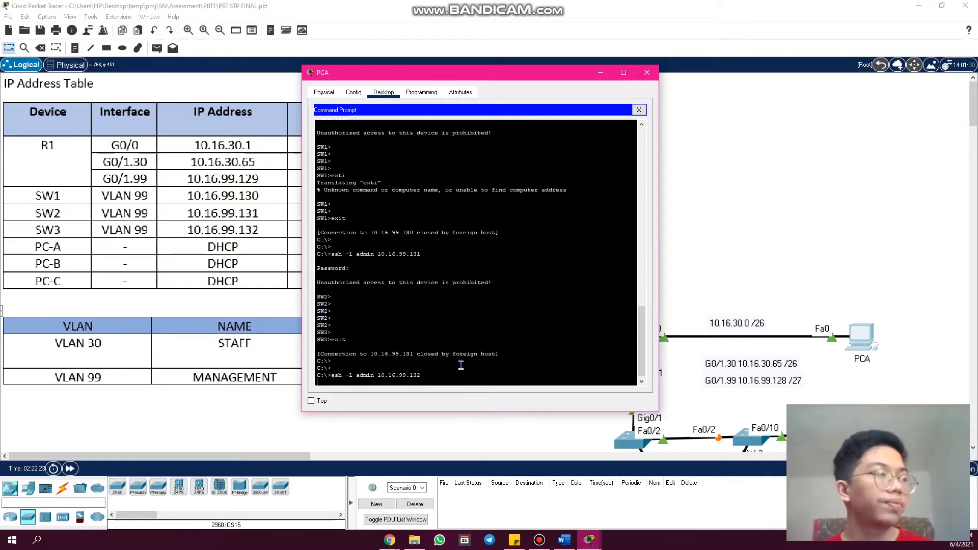
key(Return)
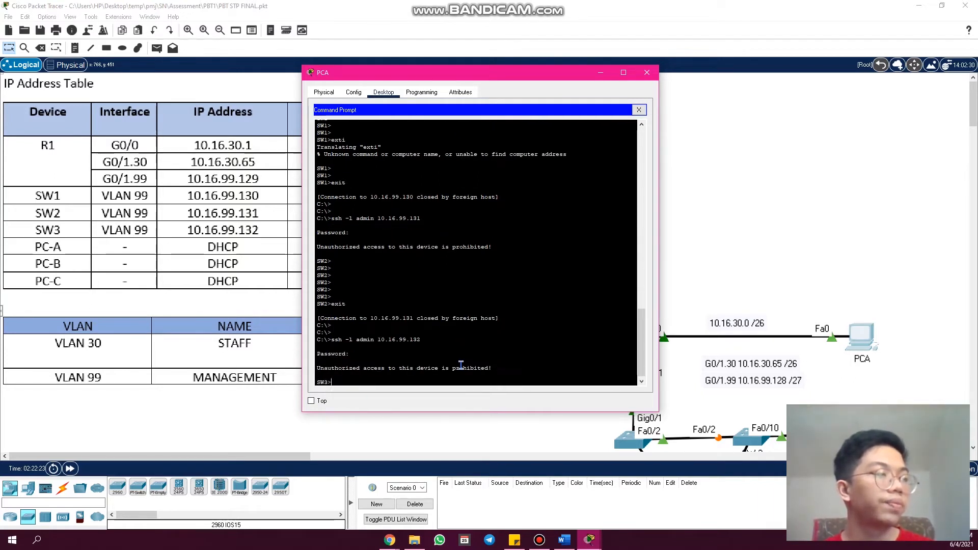
key(Return)
key(Return)
key(Return)
key(Return)
key(Return)
key(Return)
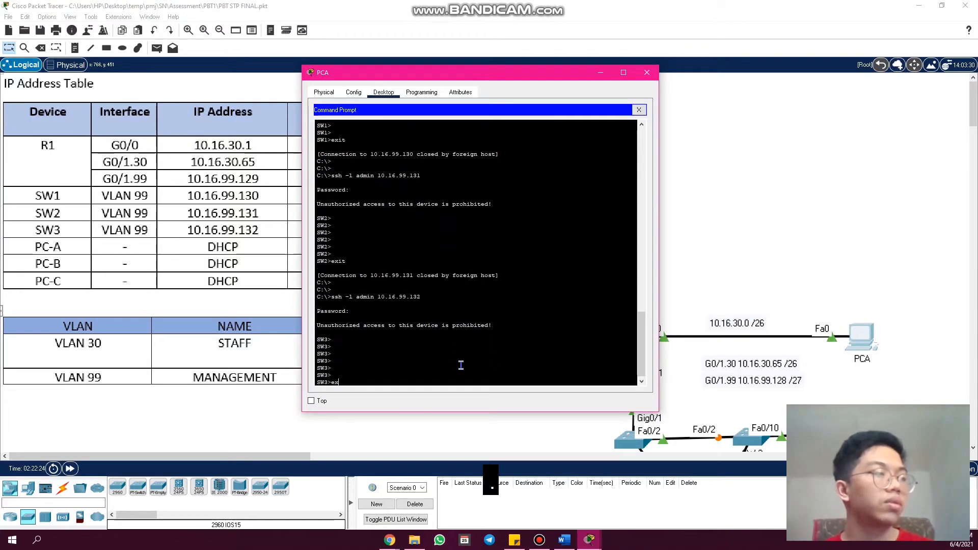
text(exit)
key(Return)
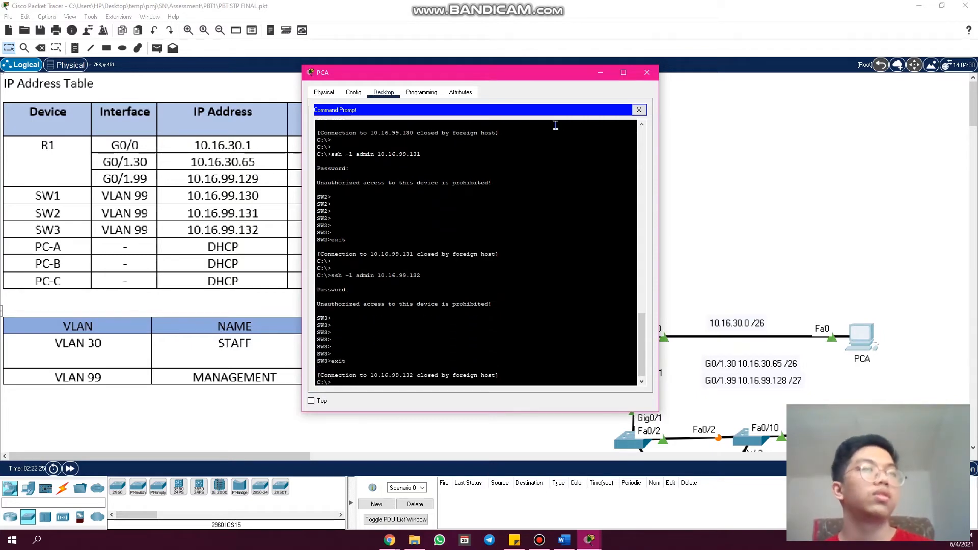
- Close PCA's window, switch to the rubric in Chrome and highlight the Part 3 "Configure STP" criterion down to VLAN
click(647, 72)
click(390, 540)
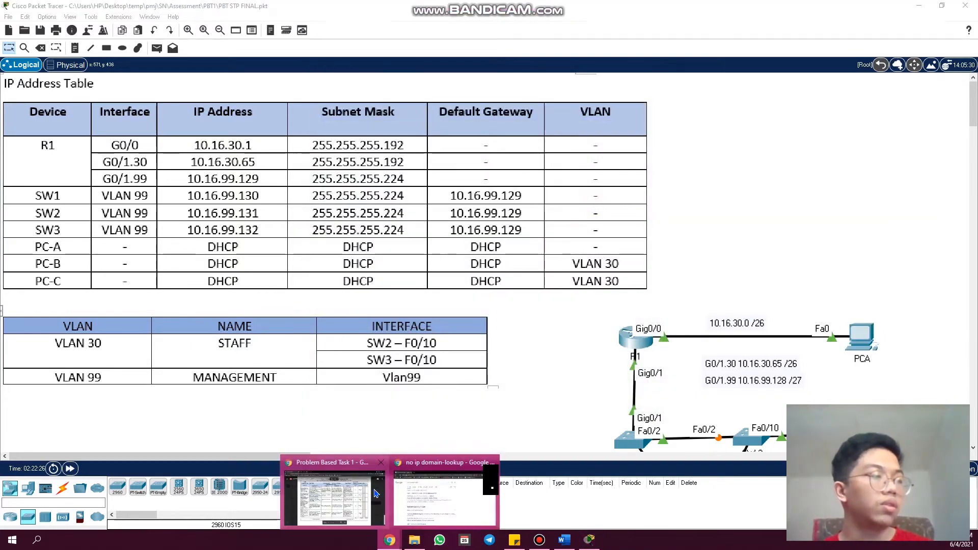
click(333, 497)
drag(208, 251, 162, 223)
click(193, 276)
drag(160, 259, 188, 276)
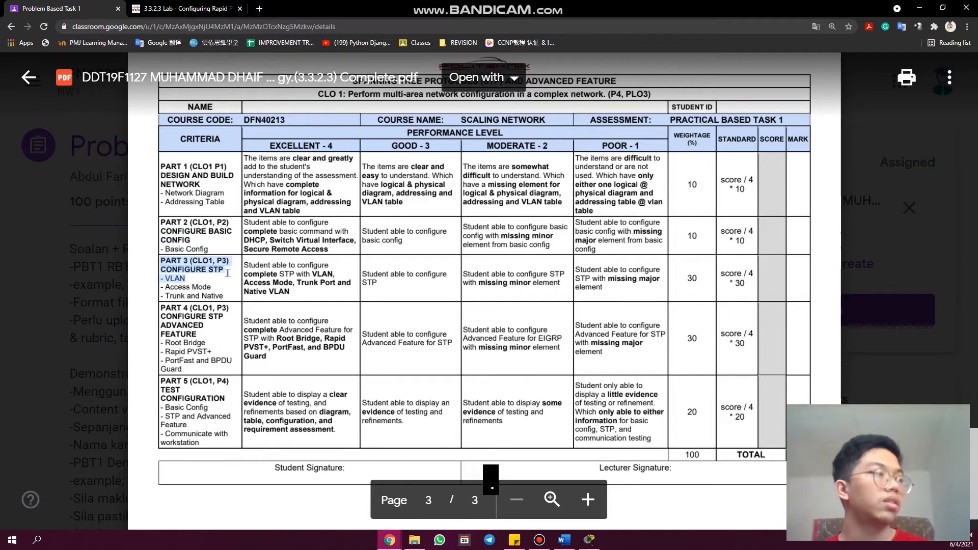
click(230, 279)
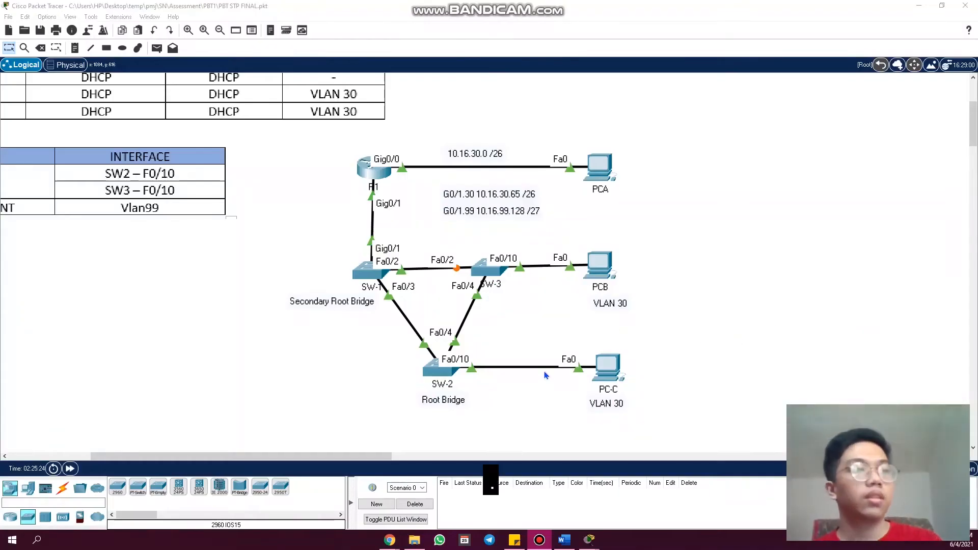
- Check the Part 3 "Configure STP" criteria in the Chrome rubric and return to the Packet Tracer topology
click(383, 540)
click(354, 500)
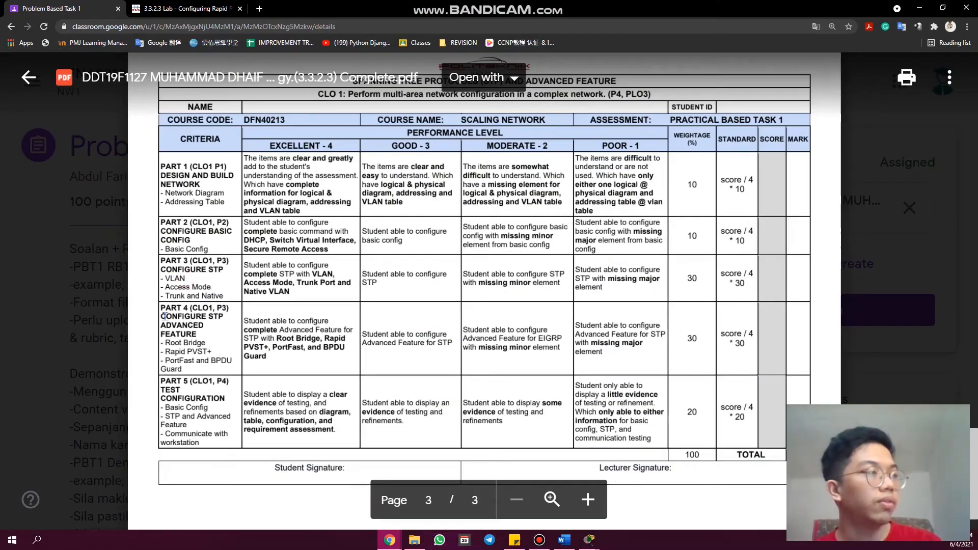
click(588, 540)
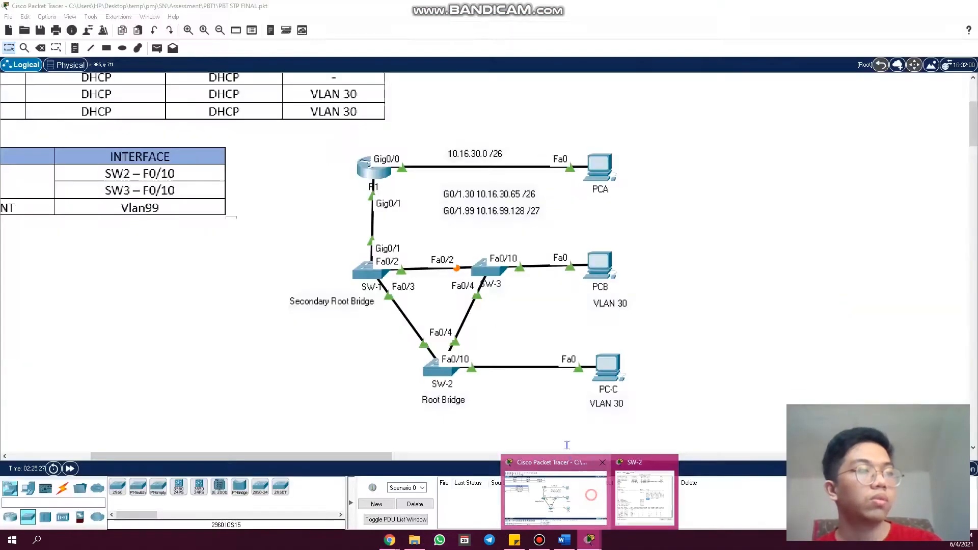
click(545, 492)
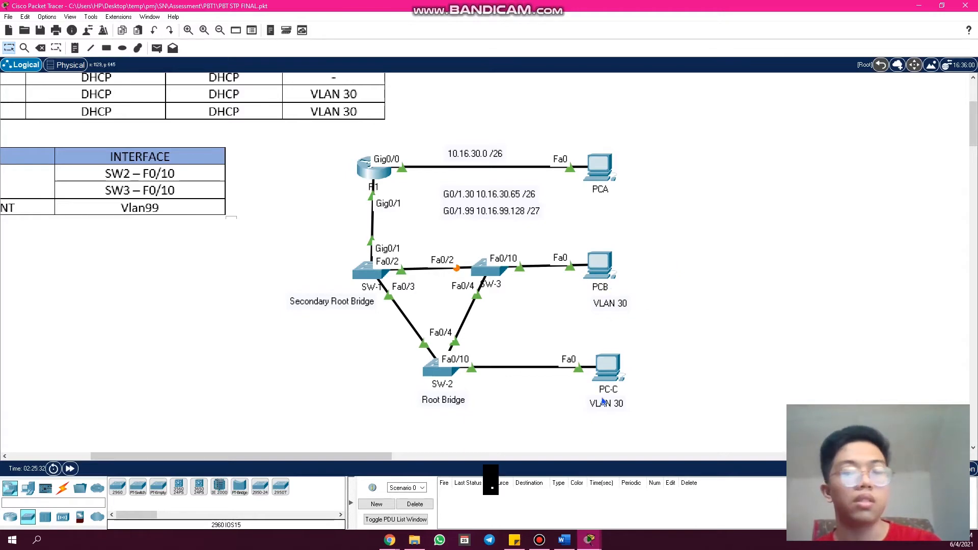
- Open SW-3's command line and run "show vlan"
click(490, 274)
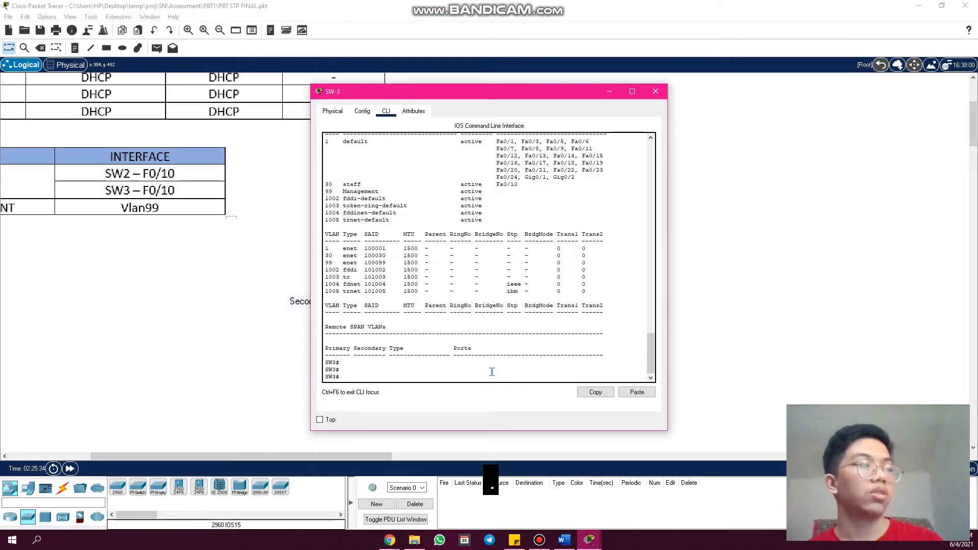
key(Return)
key(Return)
key(Return)
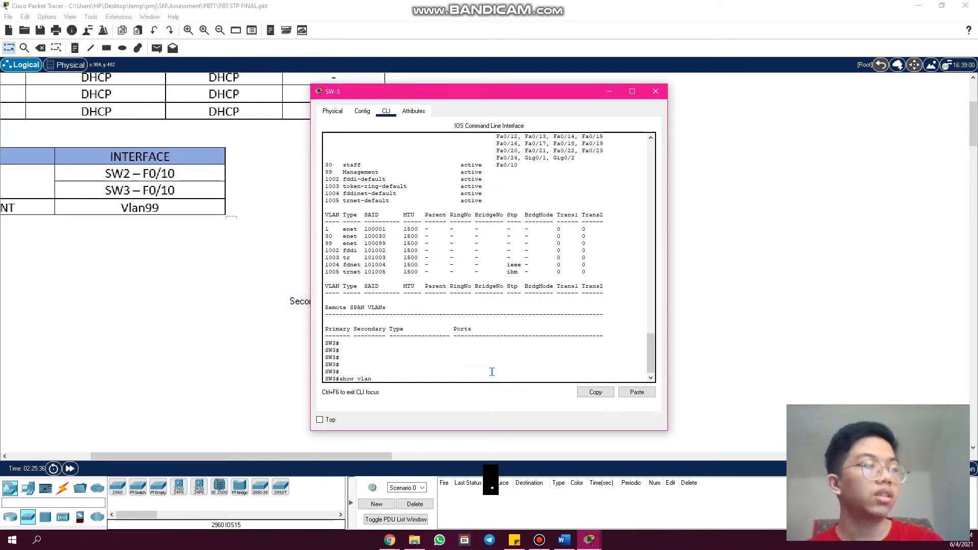
text(show vlan)
key(Return)
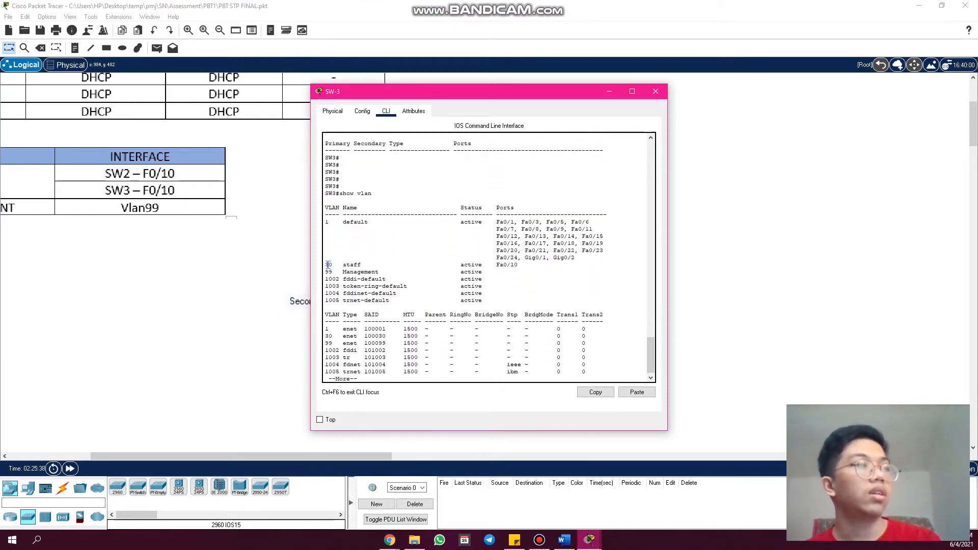
- Highlight VLAN 30, its name, status and port columns in SW-3's VLAN table, and return to the topology
click(324, 204)
drag(326, 264, 331, 264)
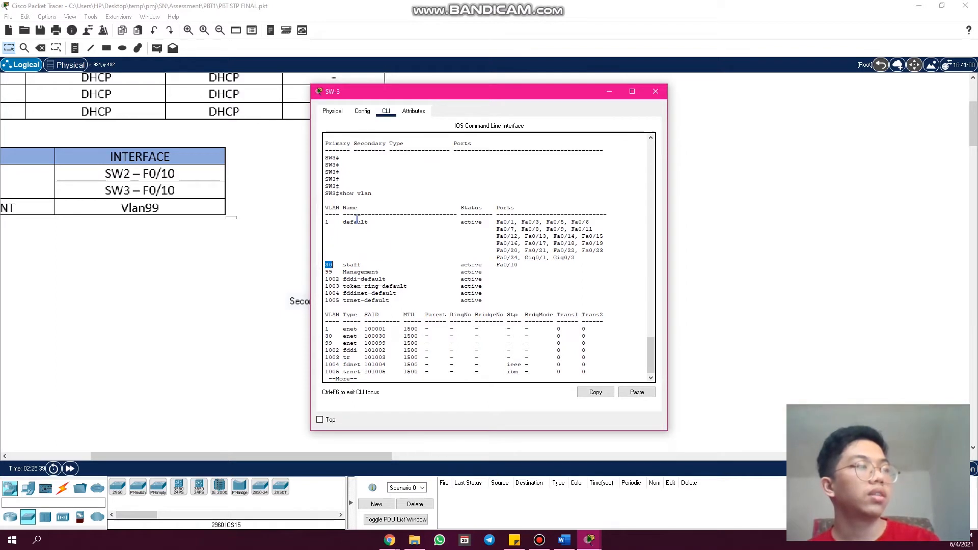
drag(347, 212, 364, 215)
drag(345, 271, 361, 271)
drag(451, 207, 475, 214)
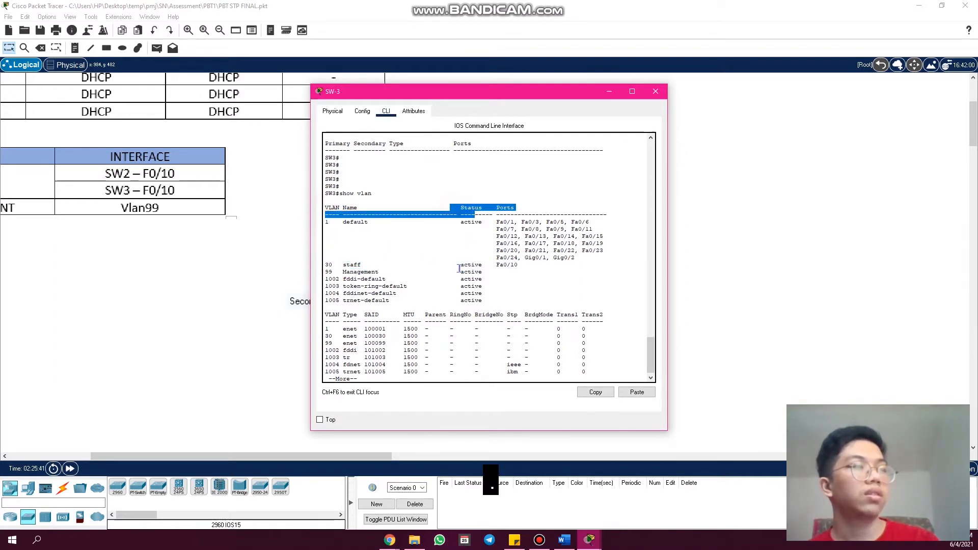
drag(518, 265, 471, 266)
click(514, 204)
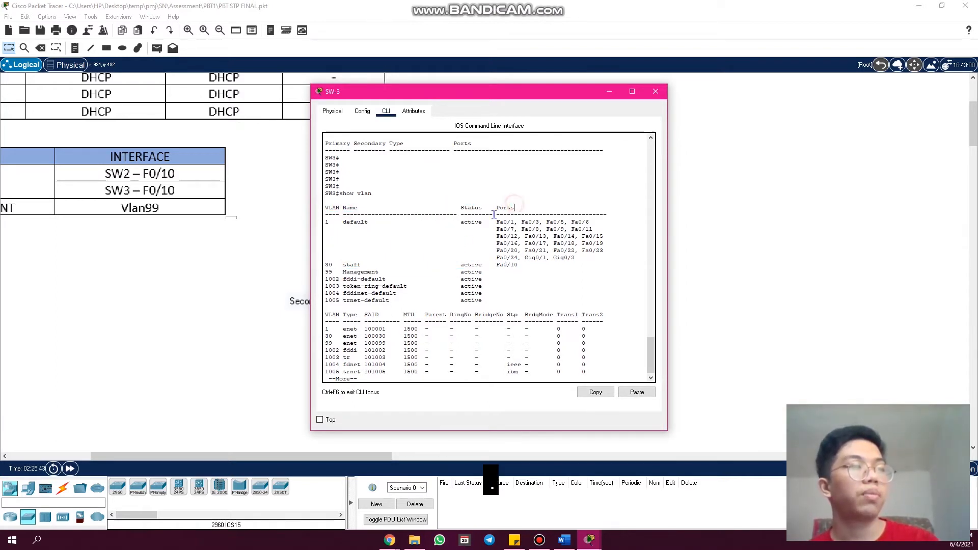
drag(514, 205, 494, 202)
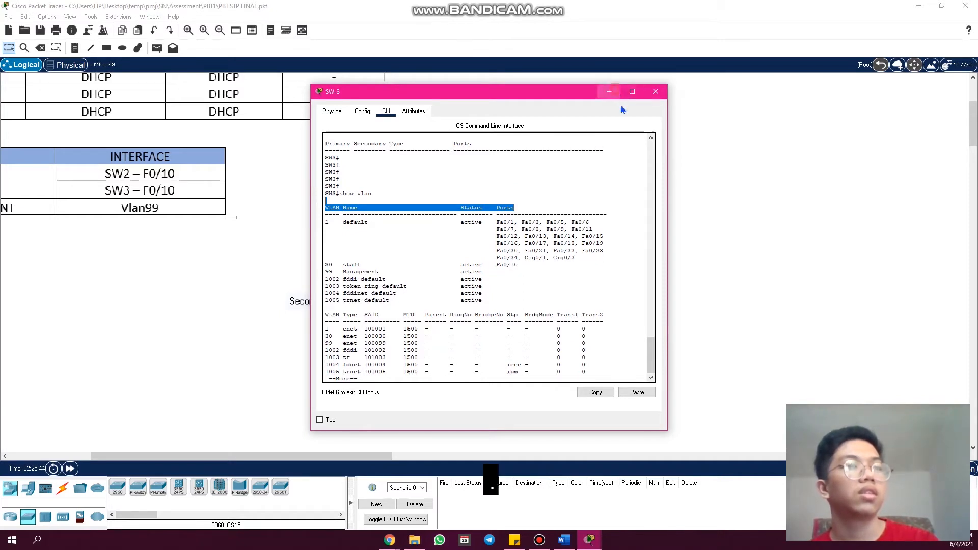
click(728, 150)
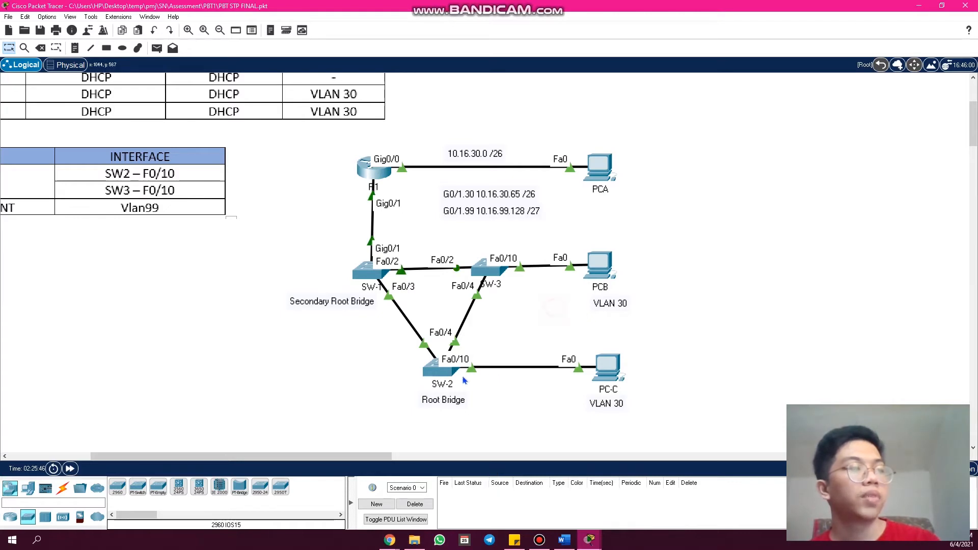
- Open SW-2's command line, finish the pending output and run "show vlan" again
click(438, 373)
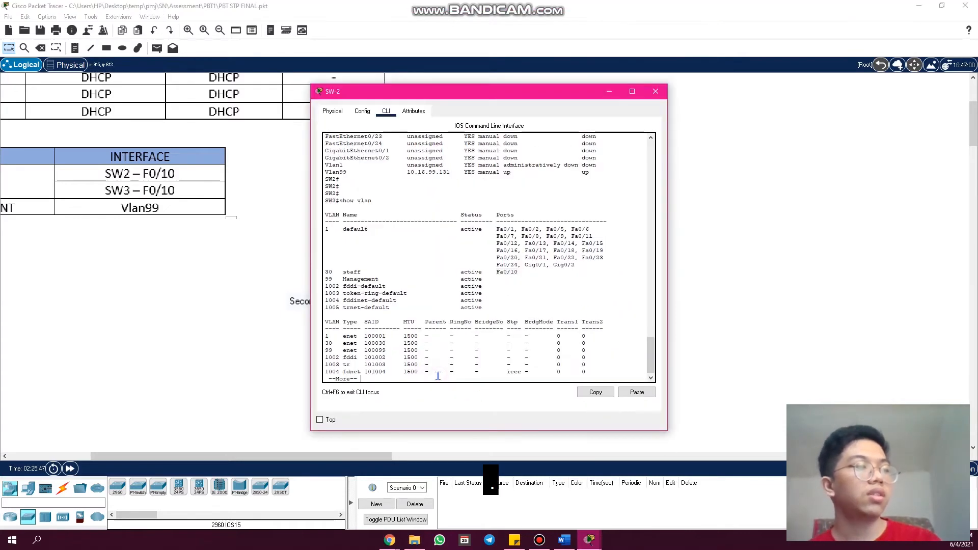
key(space)
key(Return)
key(Return)
key(Return)
text(s)
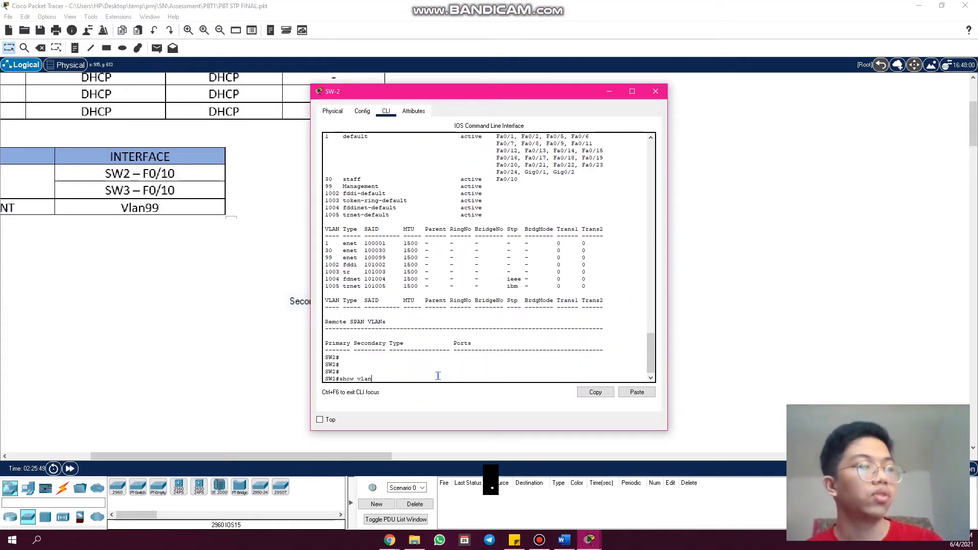
text(how vlan)
key(Return)
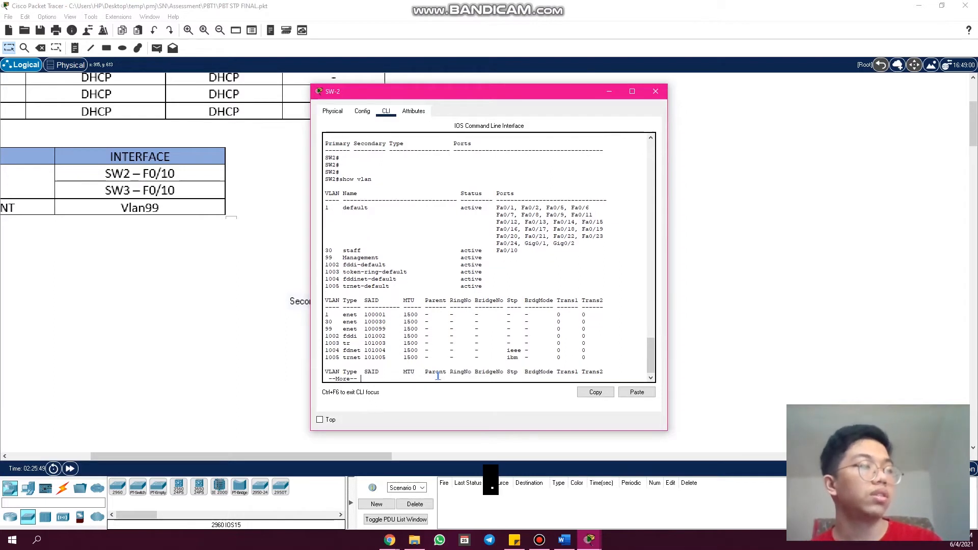
key(space)
- Highlight VLAN 30, the name staff and port Fa0/10 in SW-2's VLAN table, and close SW-2's window
scroll(518, 273, up, 2)
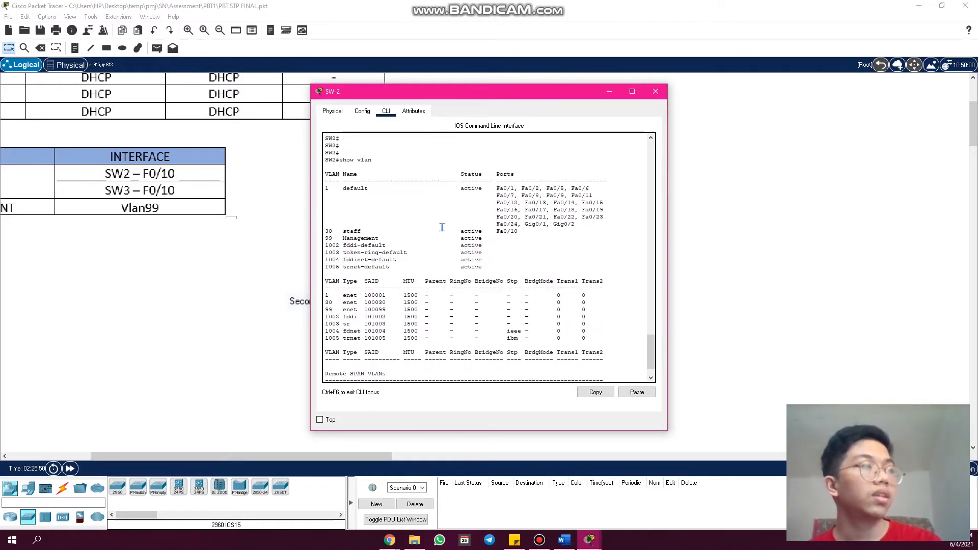
double_click(333, 174)
drag(333, 232, 326, 231)
drag(358, 175, 340, 175)
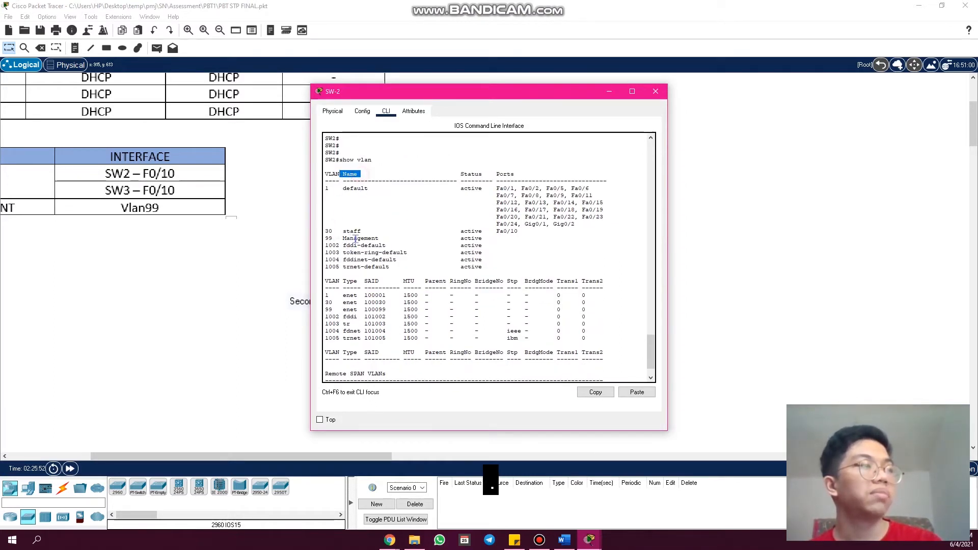
drag(356, 231, 341, 232)
drag(508, 174, 475, 173)
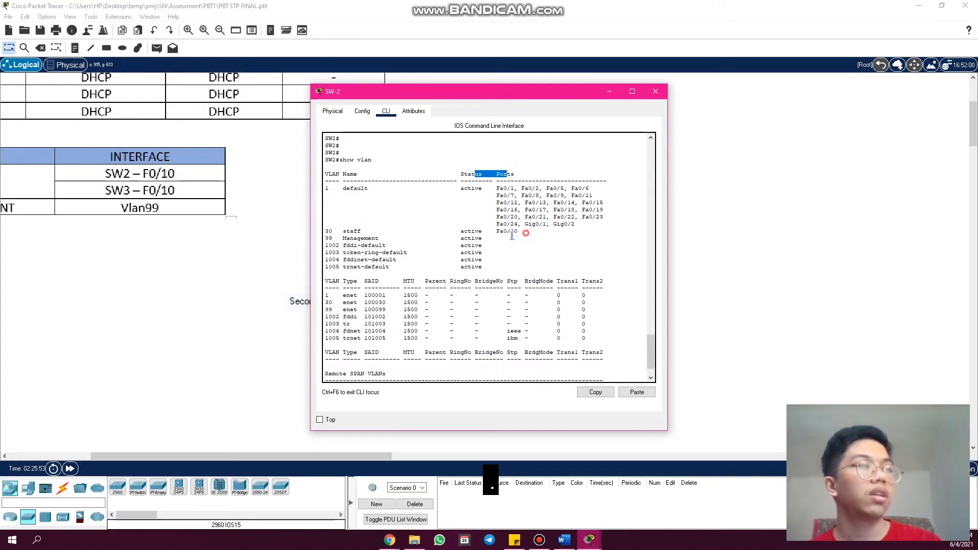
drag(526, 232, 527, 237)
drag(555, 91, 502, 434)
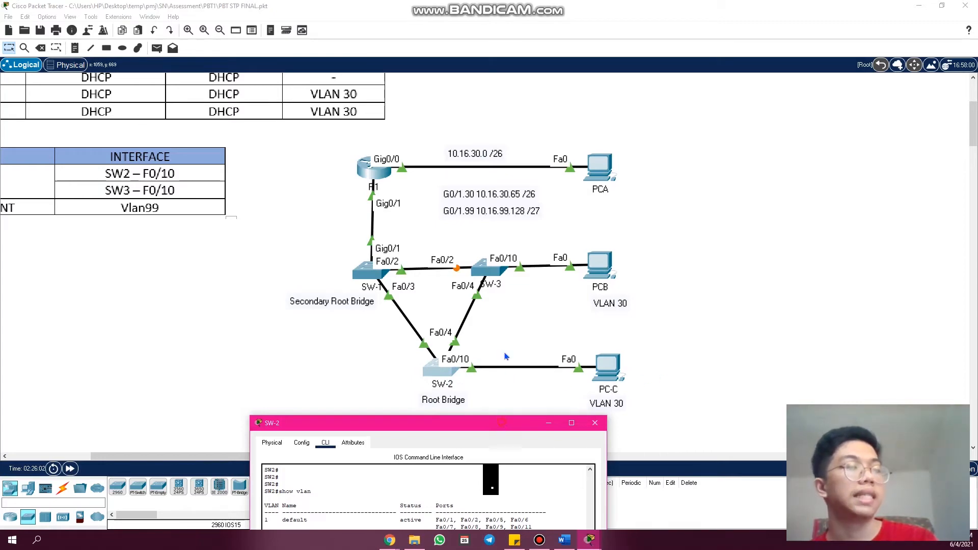
drag(502, 423, 568, 131)
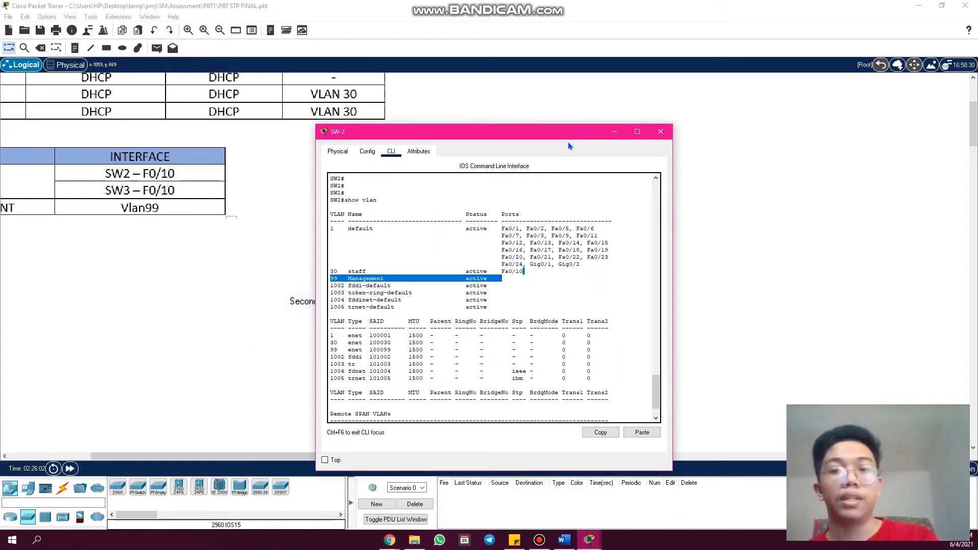
click(660, 132)
- Review the Part 3 access mode criterion in the Chrome rubric and return to the topology
mouse_move(390, 540)
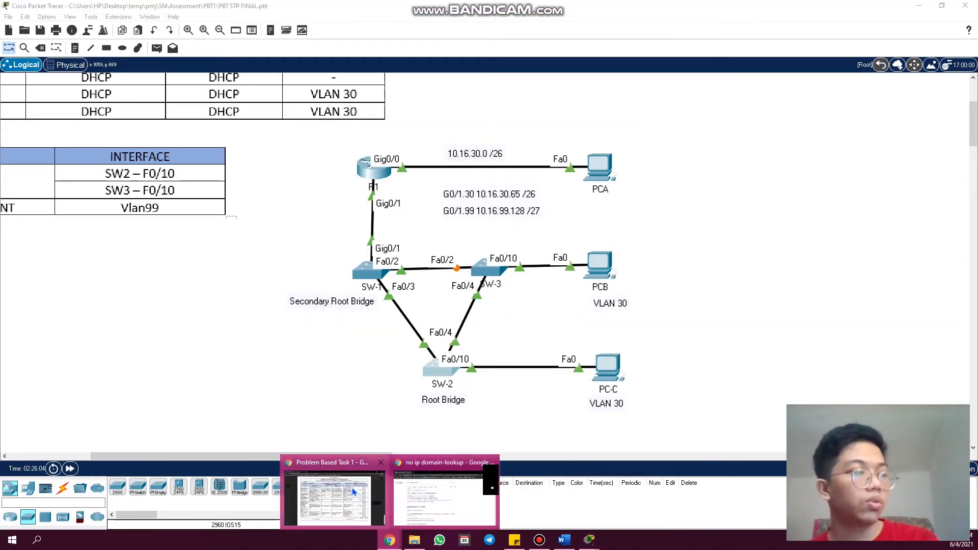
click(354, 488)
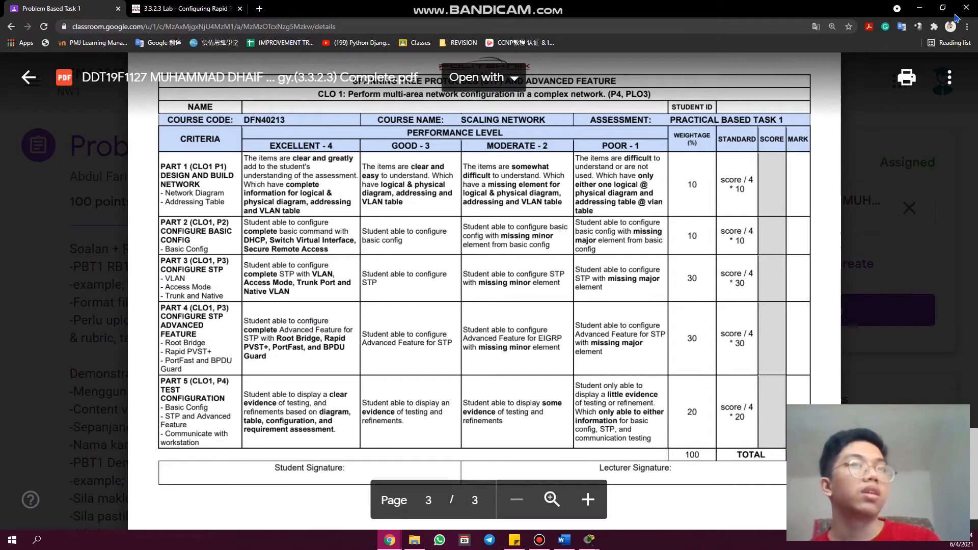
click(919, 7)
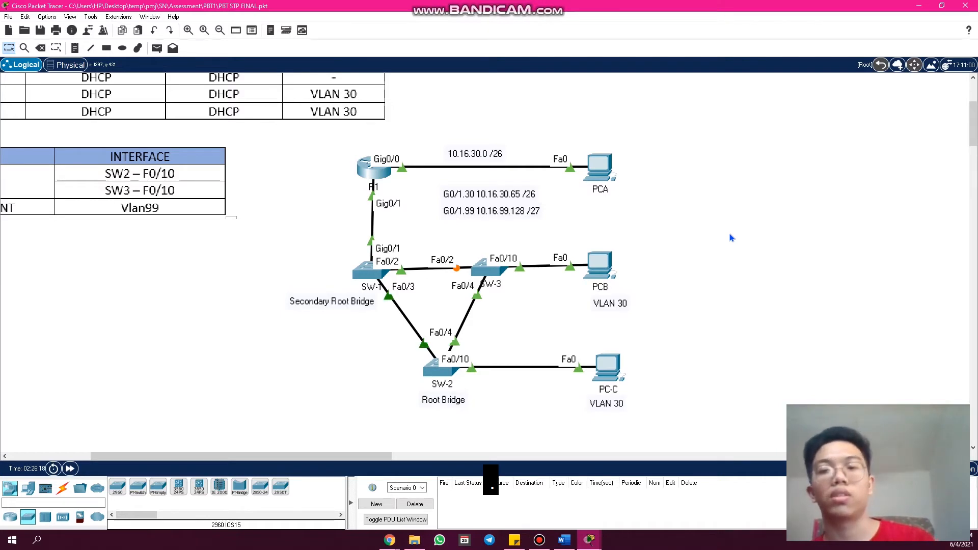
- Open SW-3's command line and run "show run", paging through to the interface configuration
click(486, 277)
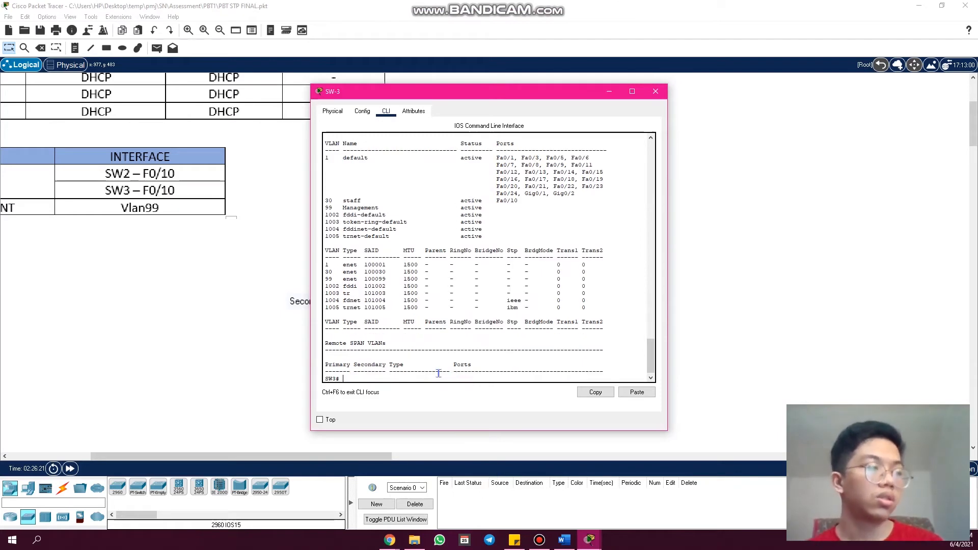
key(Return)
key(Return)
key(Return)
key(Return)
text(show ru)
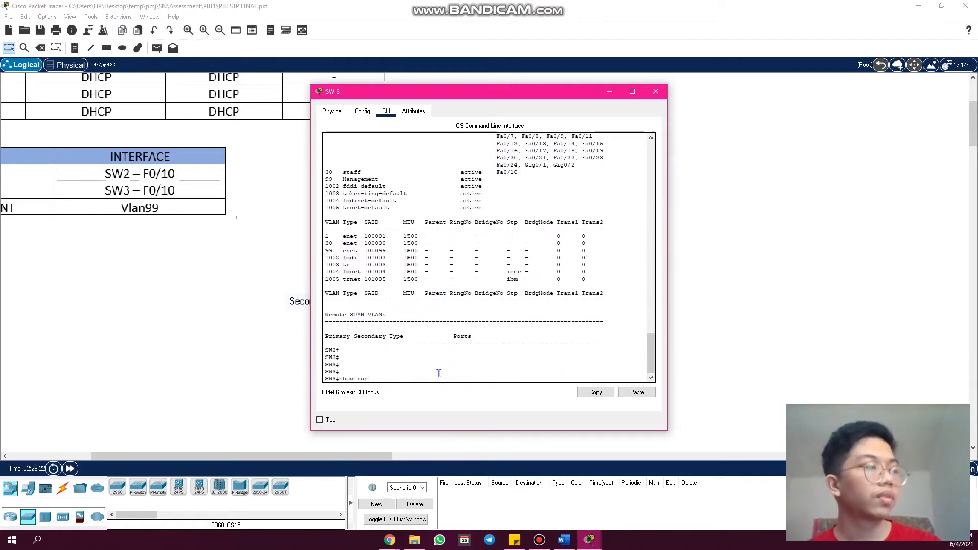
text(n)
key(Return)
key(Return)
key(space)
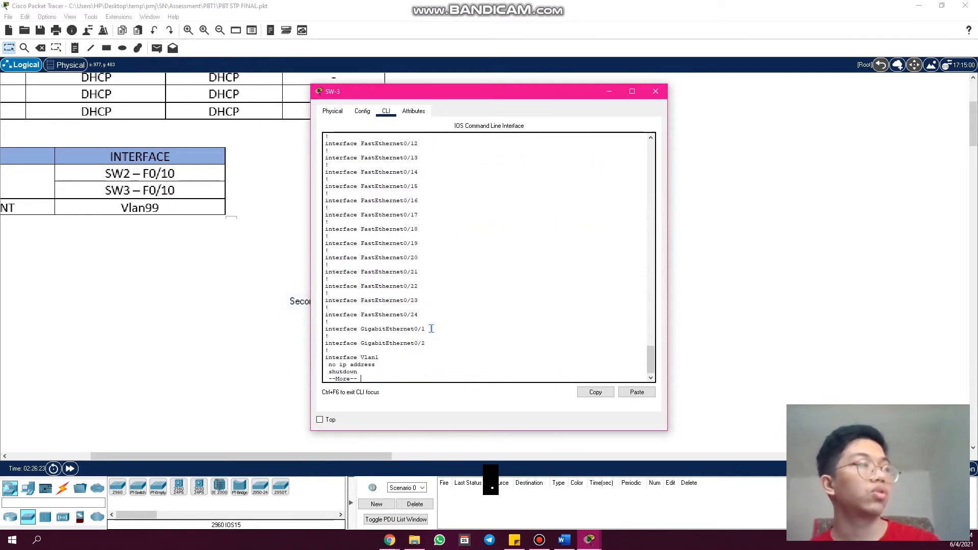
- Highlight the "switchport access vlan 30" and "switchport mode access" lines under SW-3's FastEthernet0/10, and close its window
scroll(431, 328, up, 2)
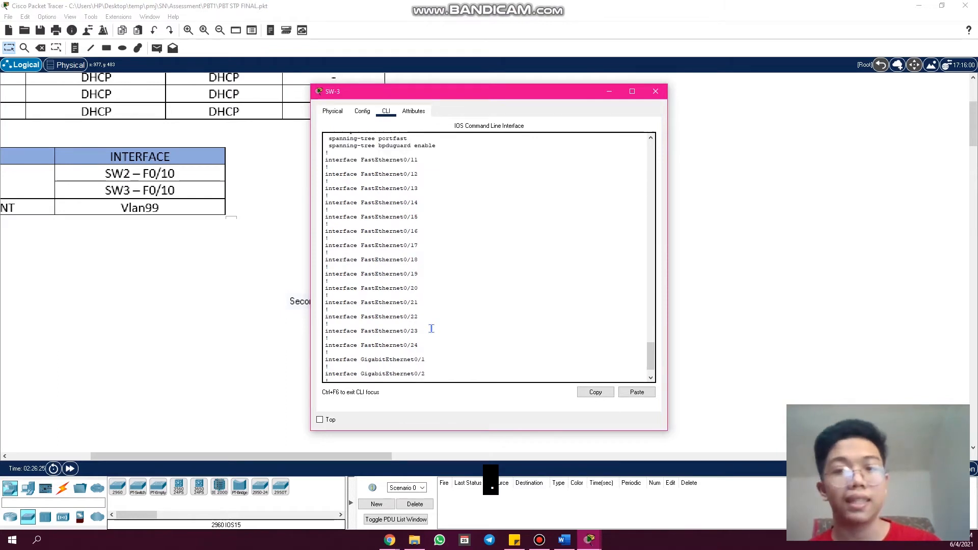
scroll(437, 268, up, 3)
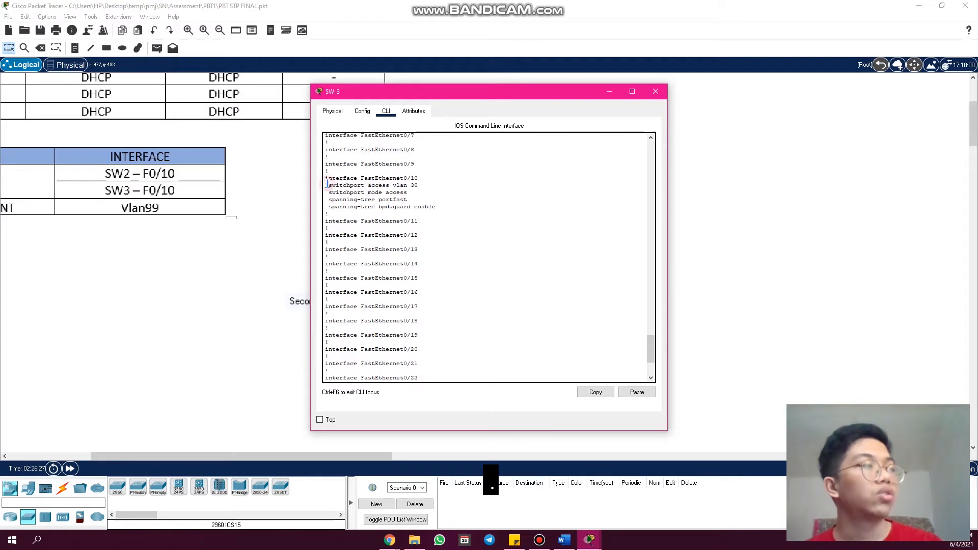
drag(327, 185, 410, 194)
double_click(396, 192)
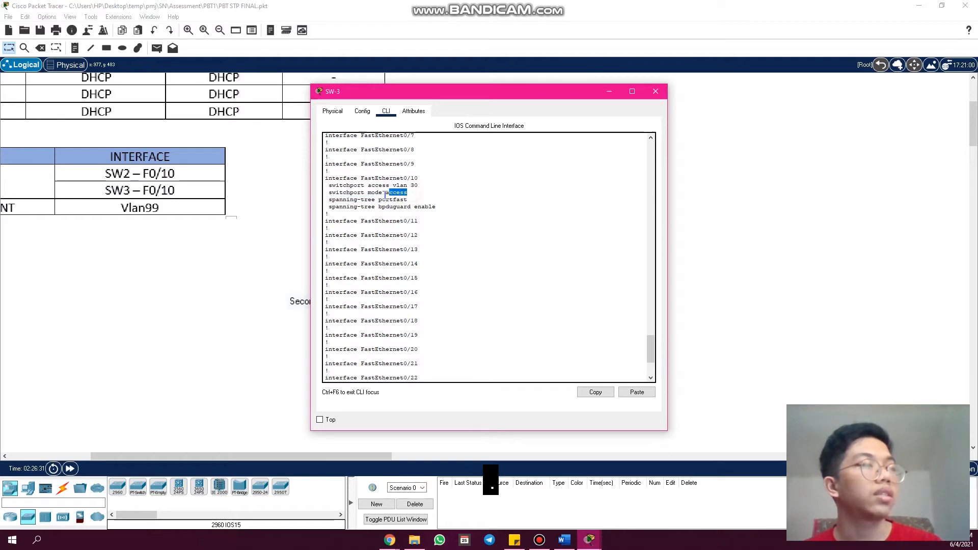
click(656, 92)
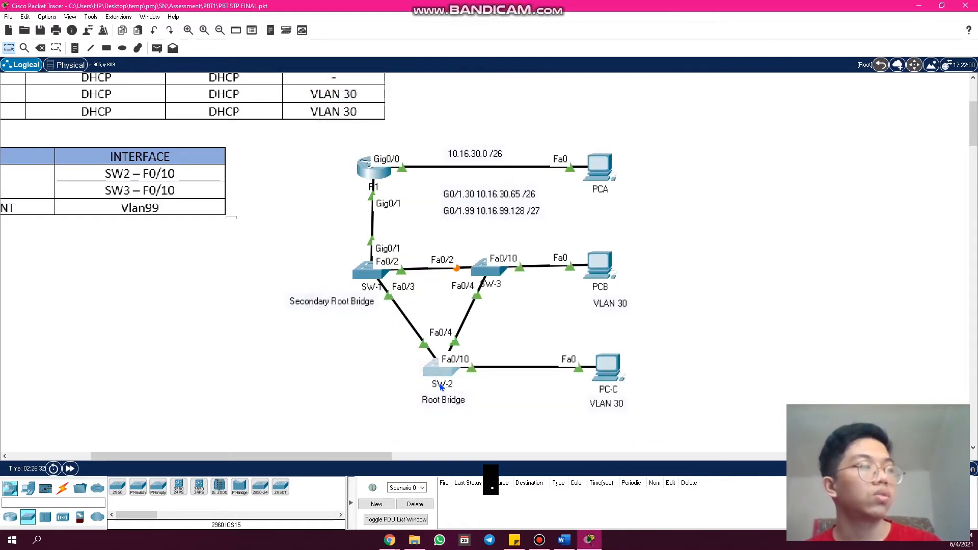
- Run "show run" on SW-2 and highlight the switchport access settings under FastEthernet0/10, then close its window
click(441, 387)
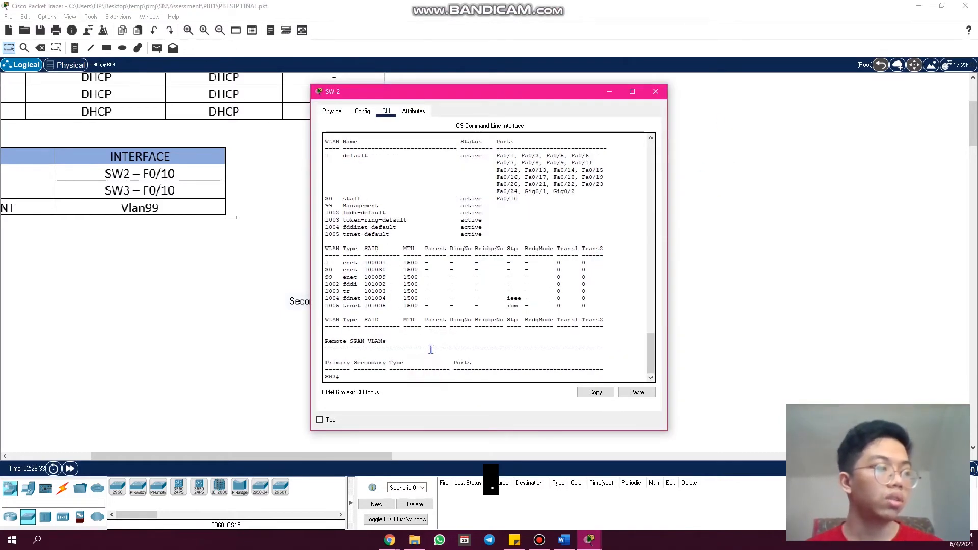
text(sc)
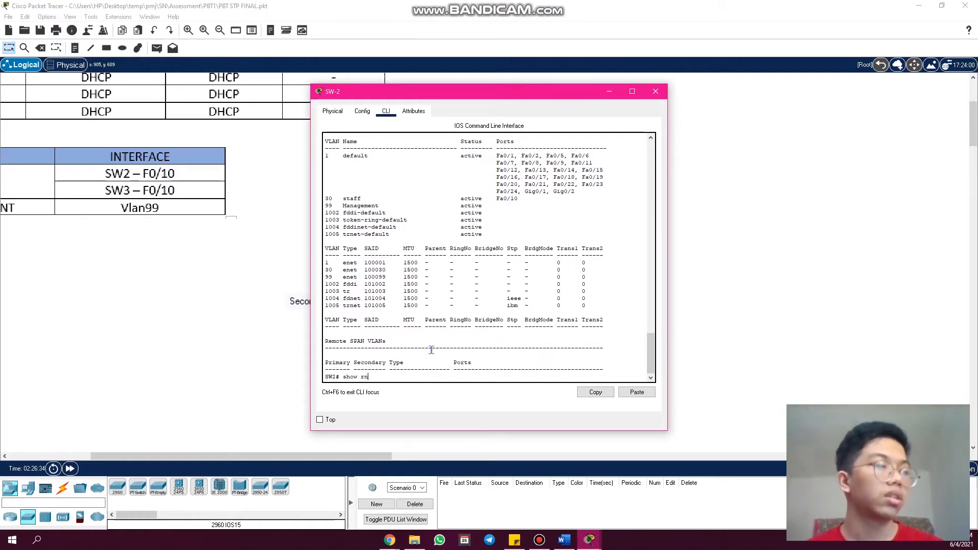
key(Return)
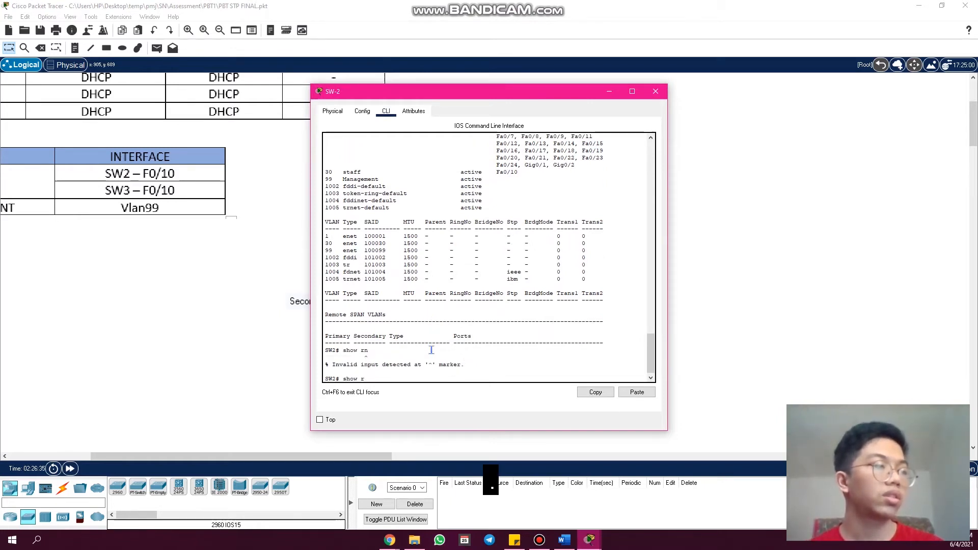
key(BackSpace)
text(un)
key(Return)
key(space)
key(space)
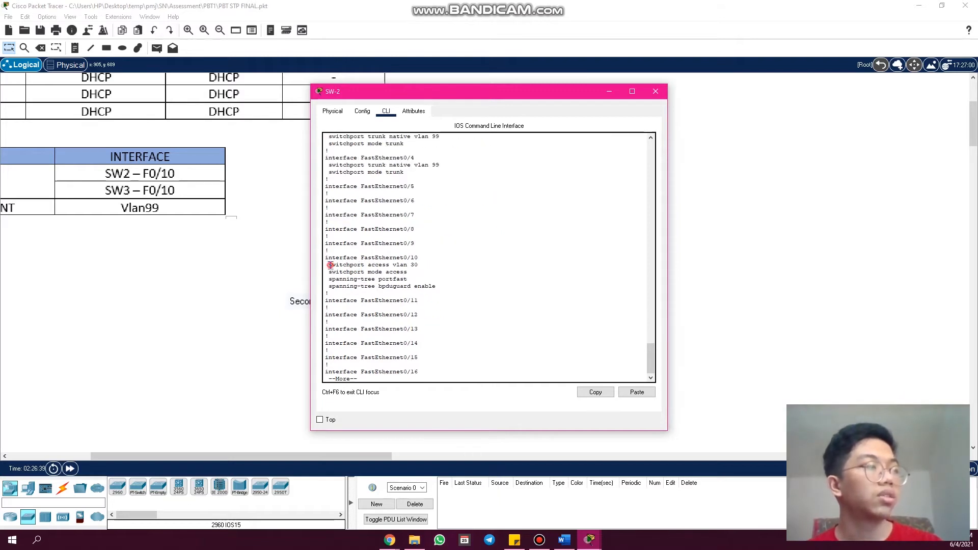
drag(328, 265, 419, 269)
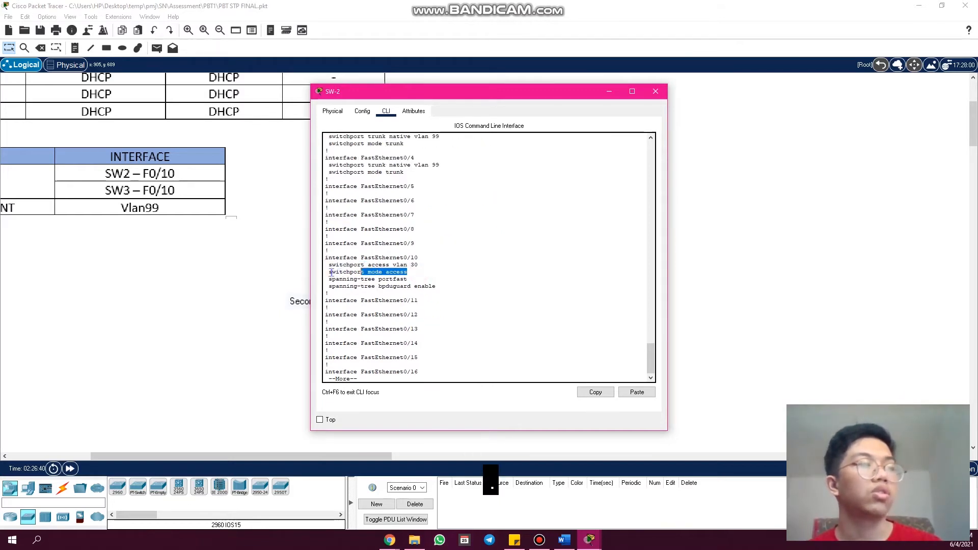
click(656, 92)
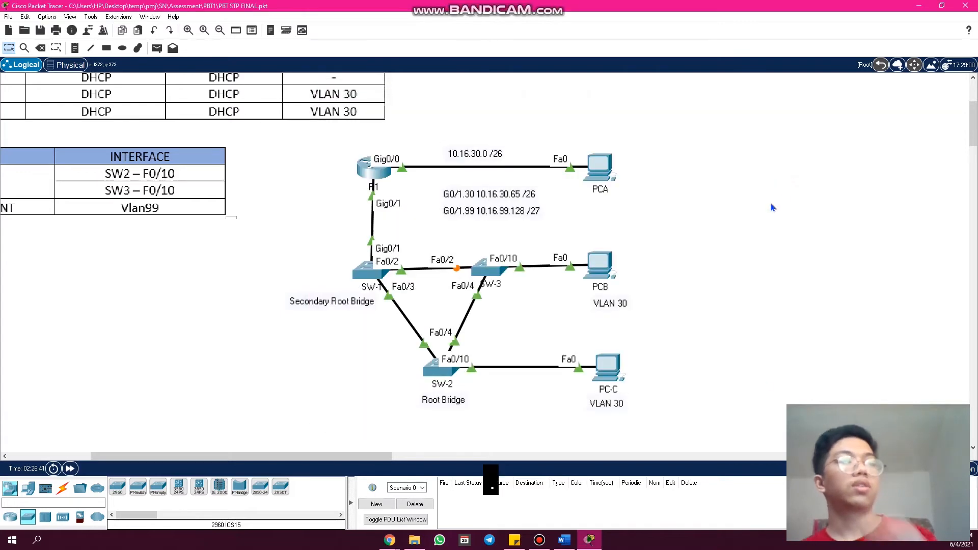
- Switch to the Chrome rubric to review the Part 3 trunk and native criterion, and return to the topology
mouse_move(390, 543)
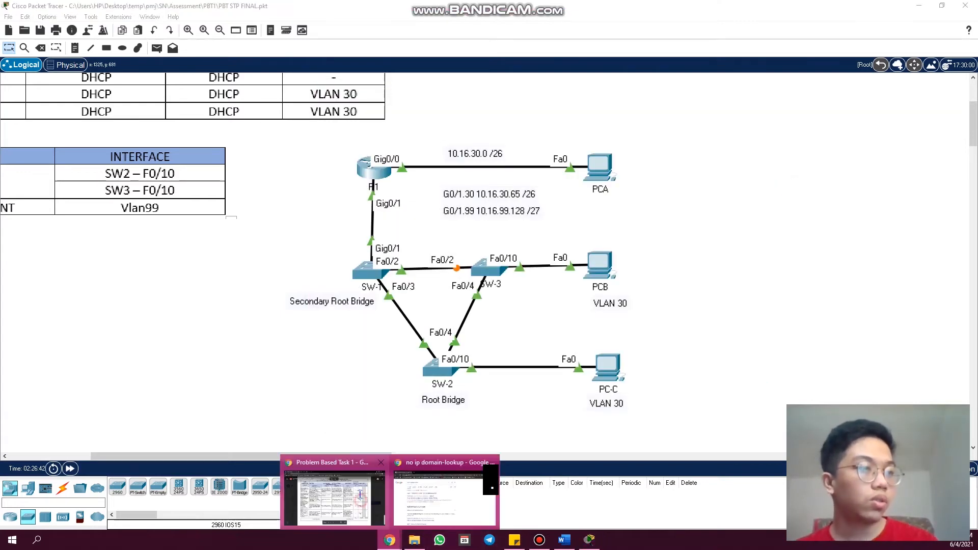
click(334, 492)
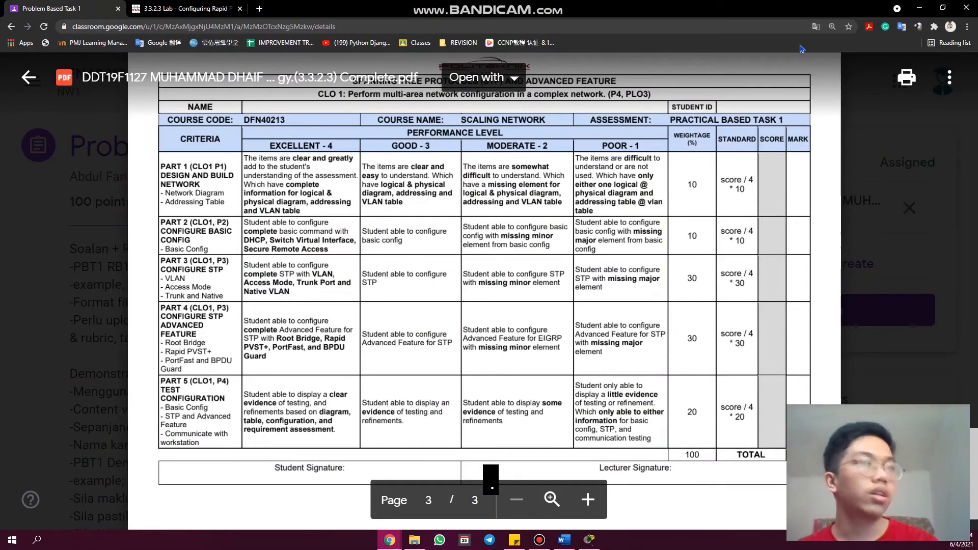
click(920, 7)
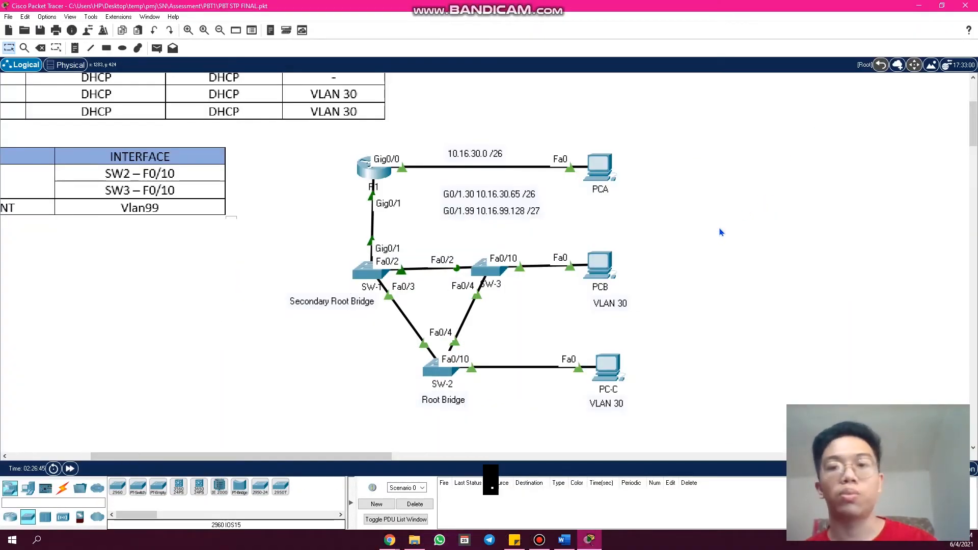
- Open SW-3's command line and page to the end of its running configuration for a fresh prompt
click(490, 273)
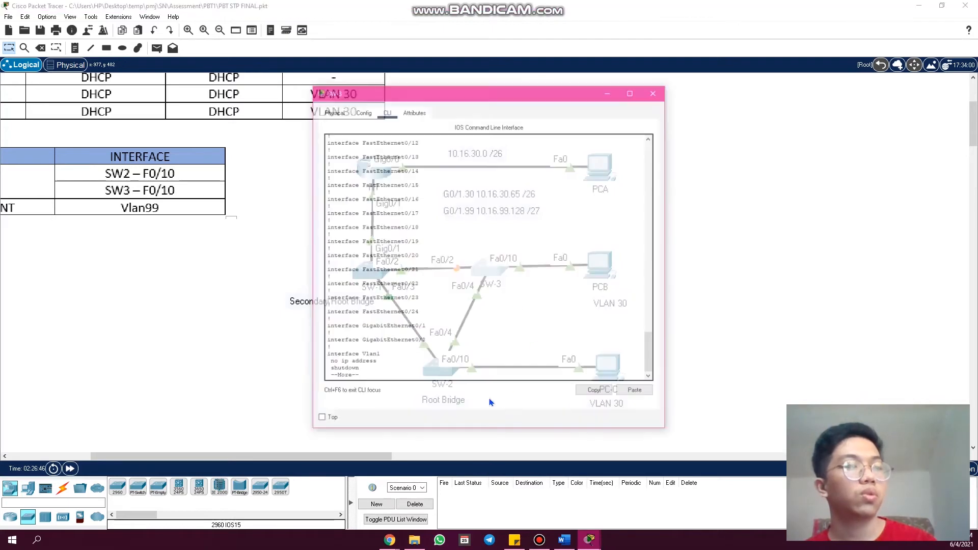
key(space)
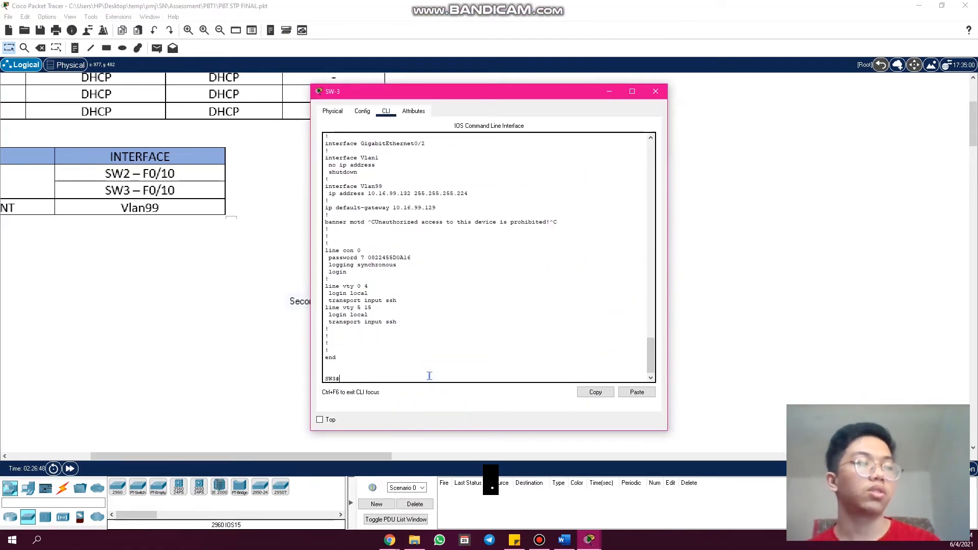
key(Return)
key(Return)
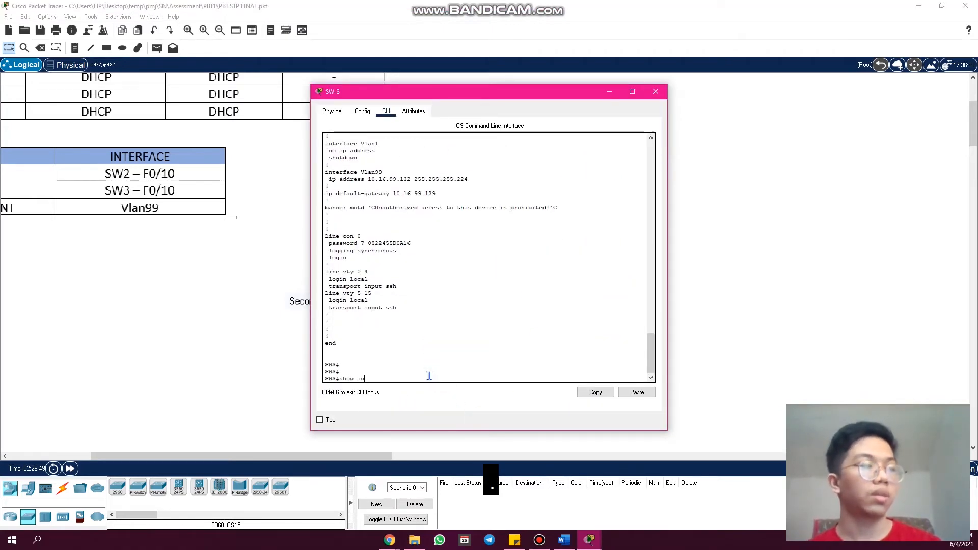
text(show ip in)
key(Tab)
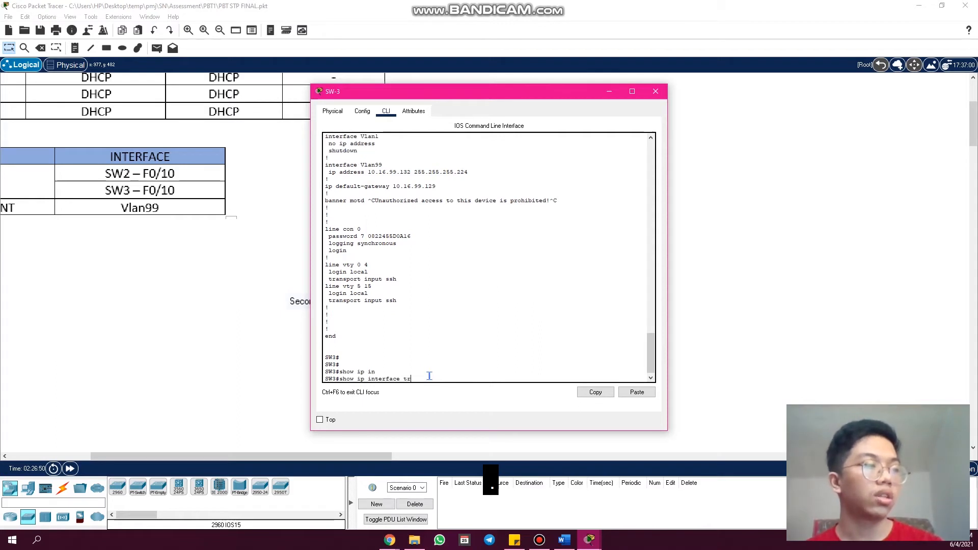
text(tr)
key(Tab)
key(BackSpace)
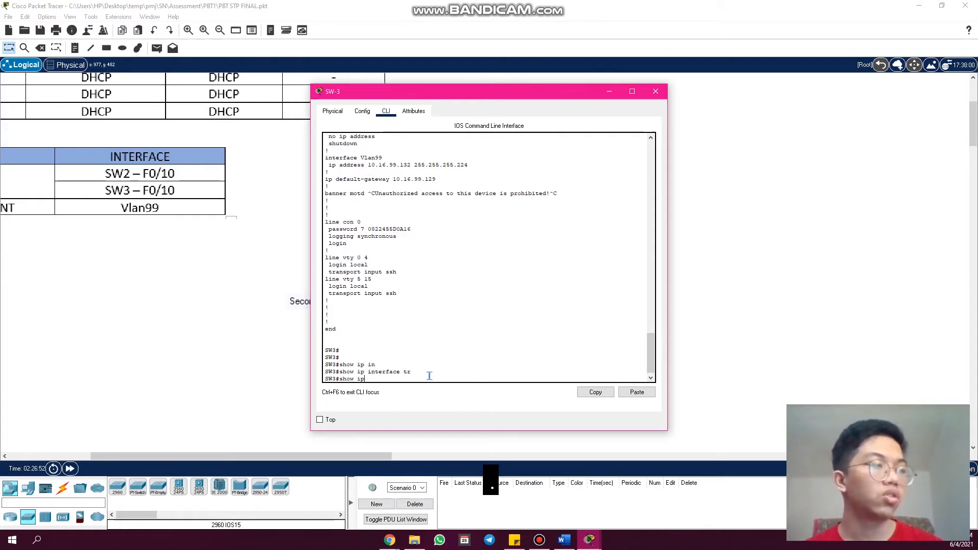
key(Tab)
- Run "show interfaces trunk" on SW-3
text(n)
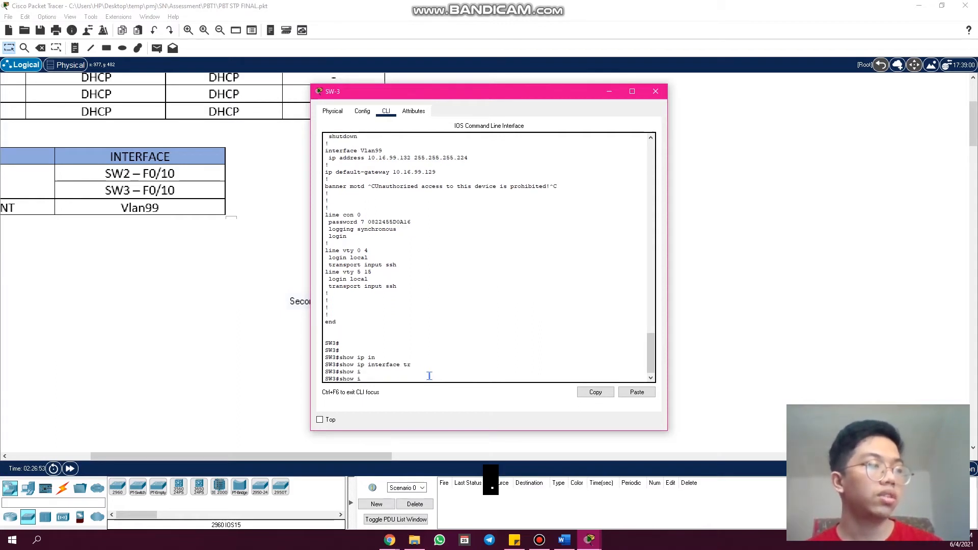
key(Tab)
text(t)
key(Tab)
text(tr)
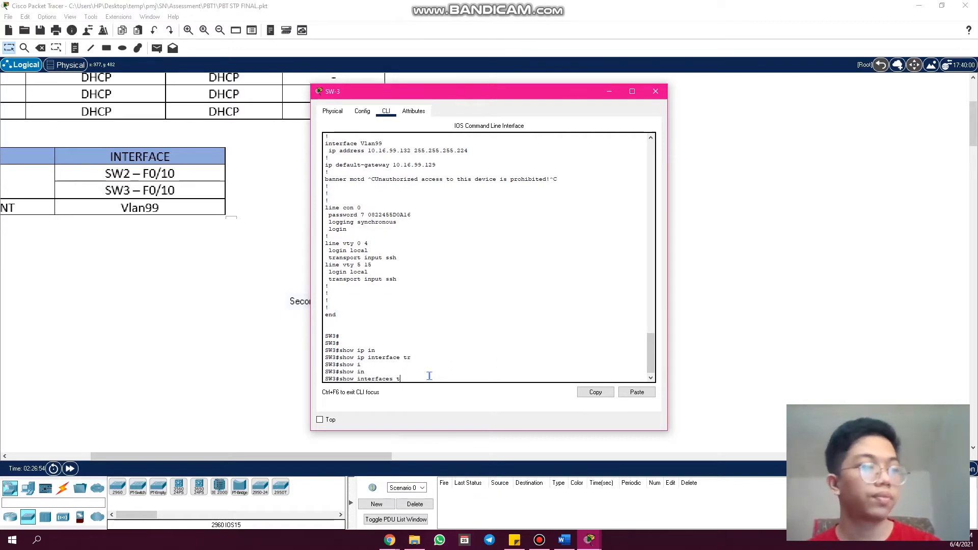
key(Tab)
key(Return)
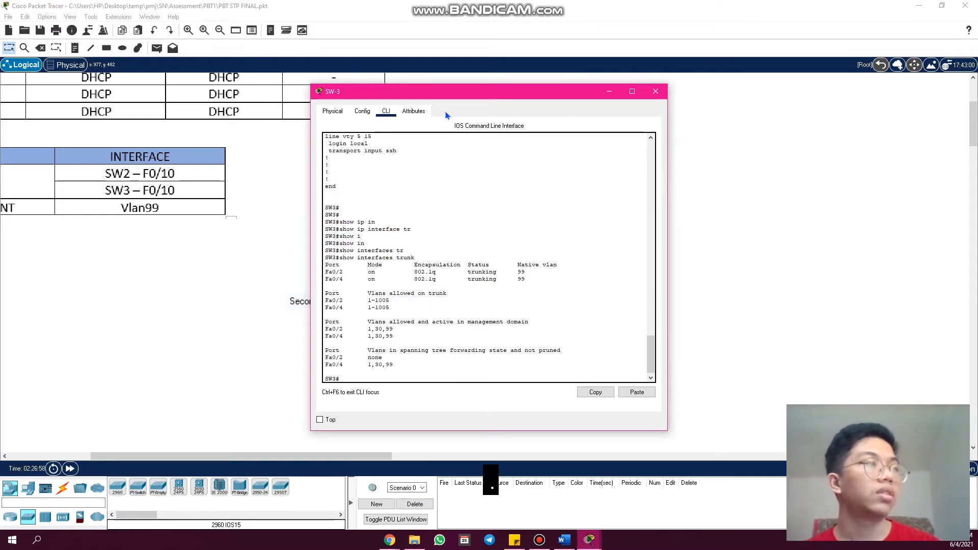
- Move SW-3's window clear of the links, highlight the trunking status and native VLAN entries for Fa0/2 and Fa0/4, and close the window
drag(451, 97, 523, 344)
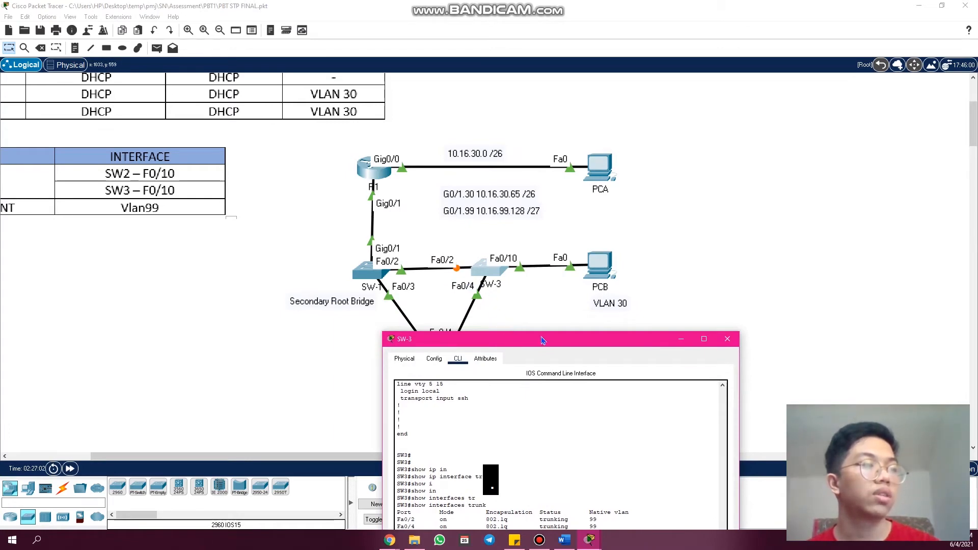
drag(560, 338, 659, 108)
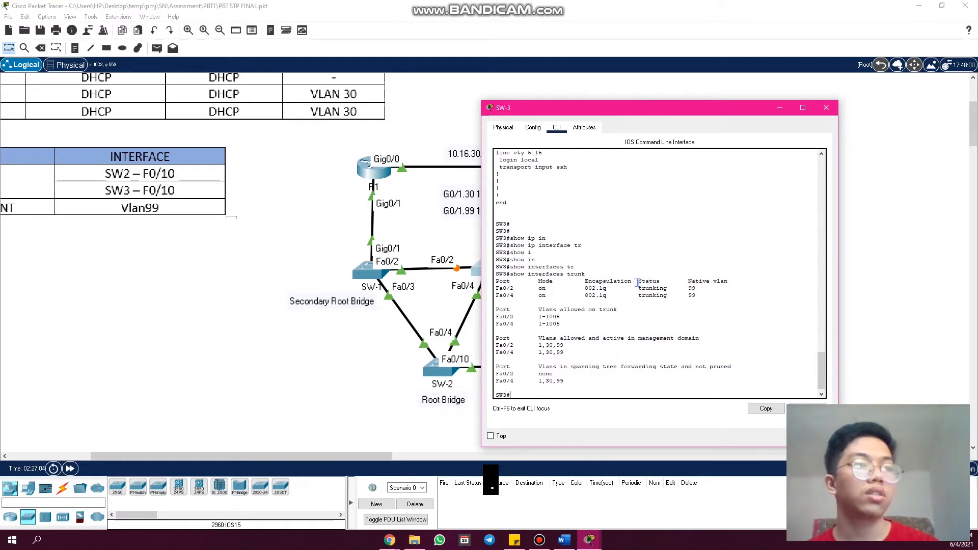
drag(669, 297, 630, 275)
click(702, 295)
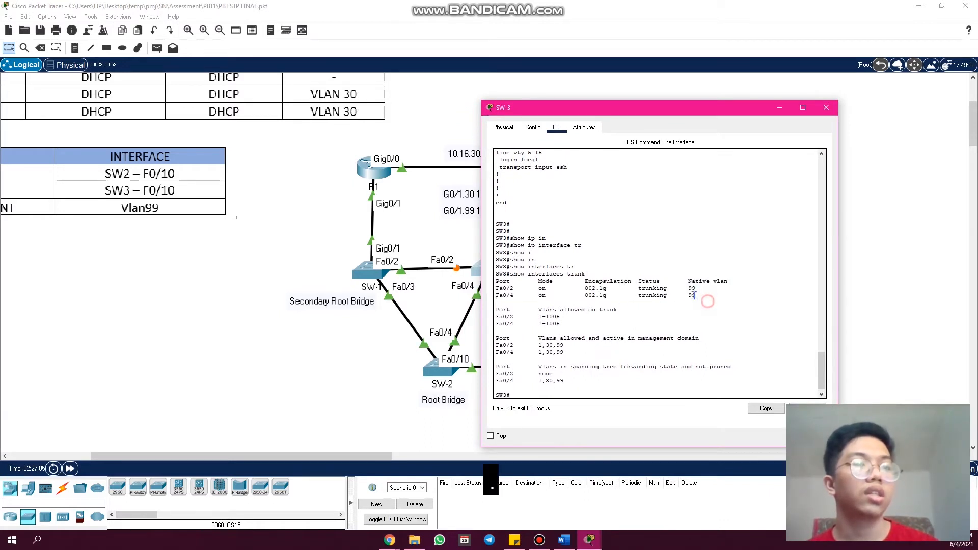
mouse_move(707, 301)
mouse_down()
mouse_move(686, 282)
mouse_move(724, 305)
mouse_up()
click(735, 282)
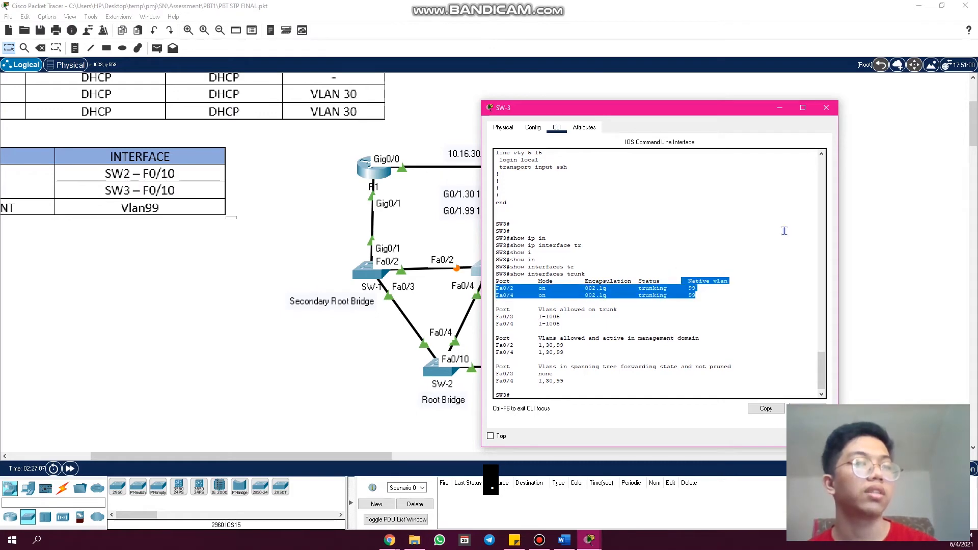
click(826, 107)
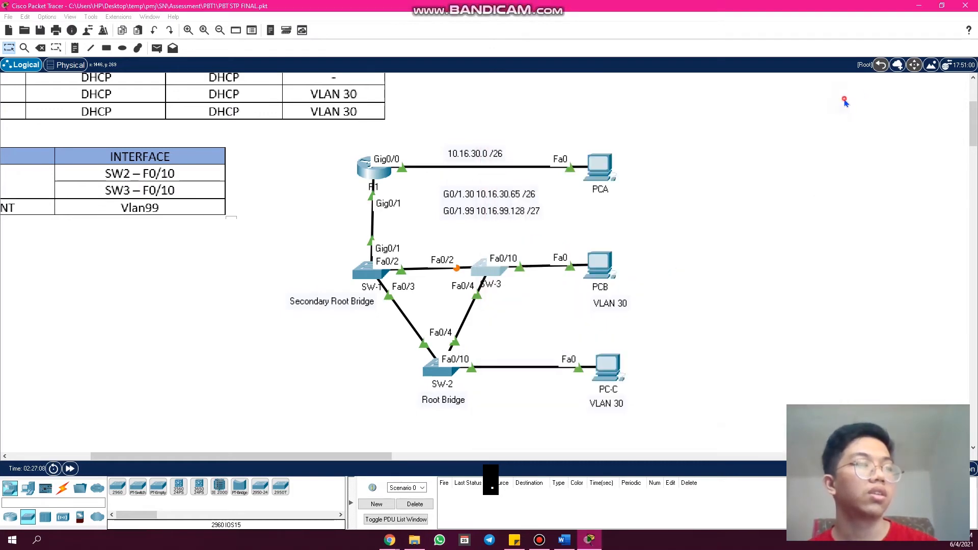
- Reopen SW-3's command line and run "show run", paging through to the FastEthernet trunk interfaces
click(482, 273)
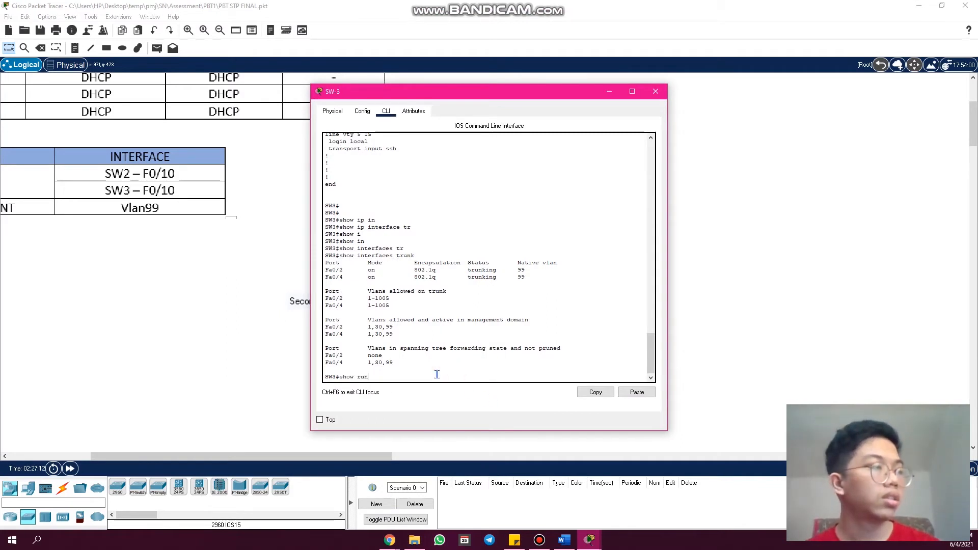
key(Return)
key(space)
key(space)
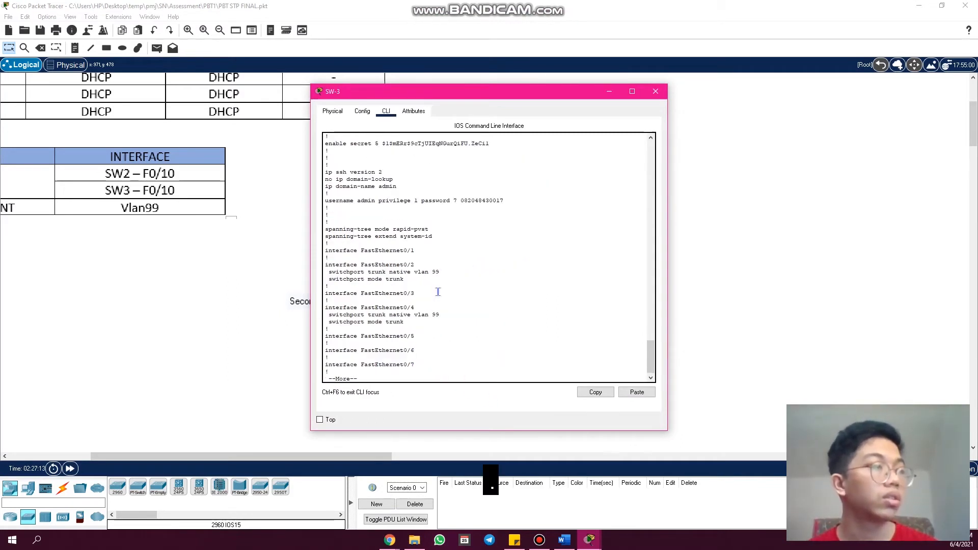
scroll(461, 259, up, 2)
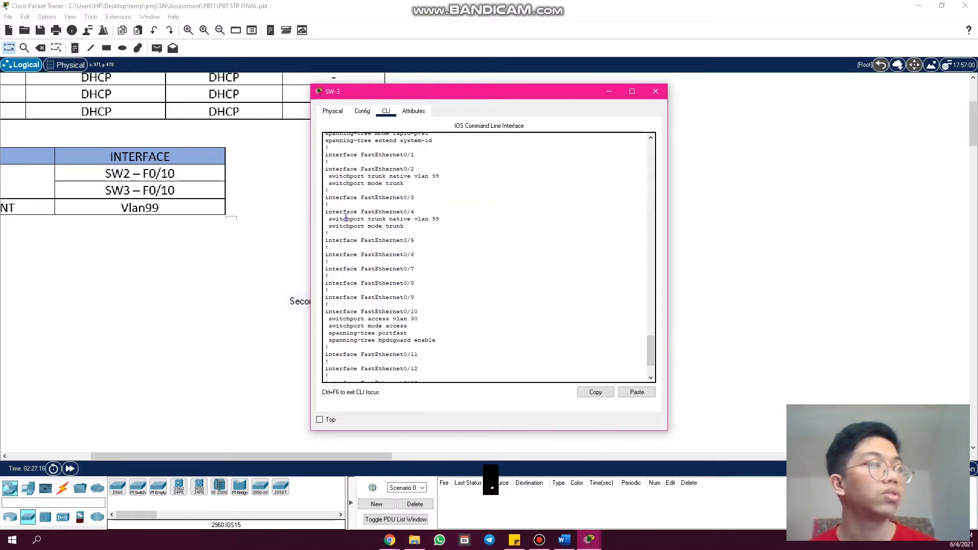
- Highlight "switchport trunk native vlan 99" under SW-3's FastEthernet0/2 and FastEthernet0/4, and close its window
drag(327, 178, 444, 177)
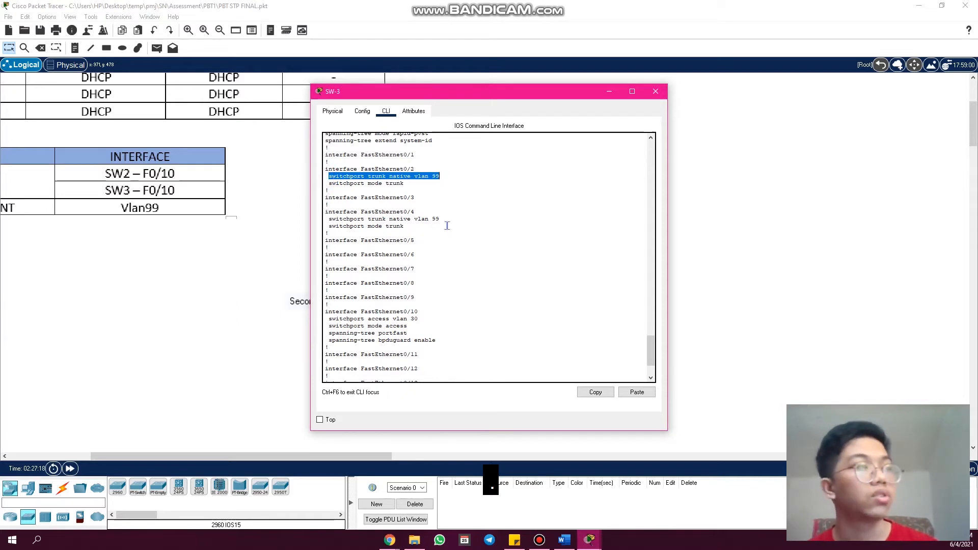
drag(442, 219, 325, 219)
click(656, 91)
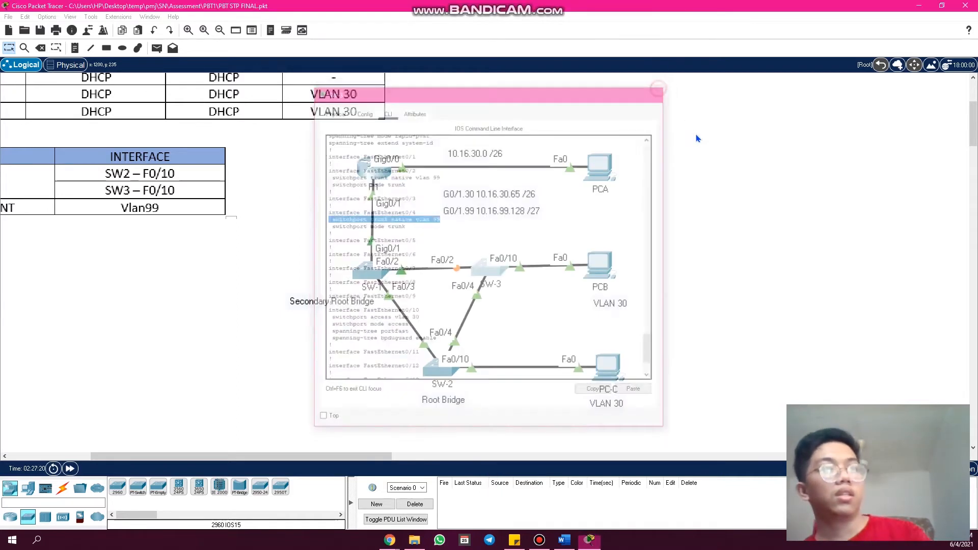
- Switch to Chrome and open the assessment rubric
click(388, 540)
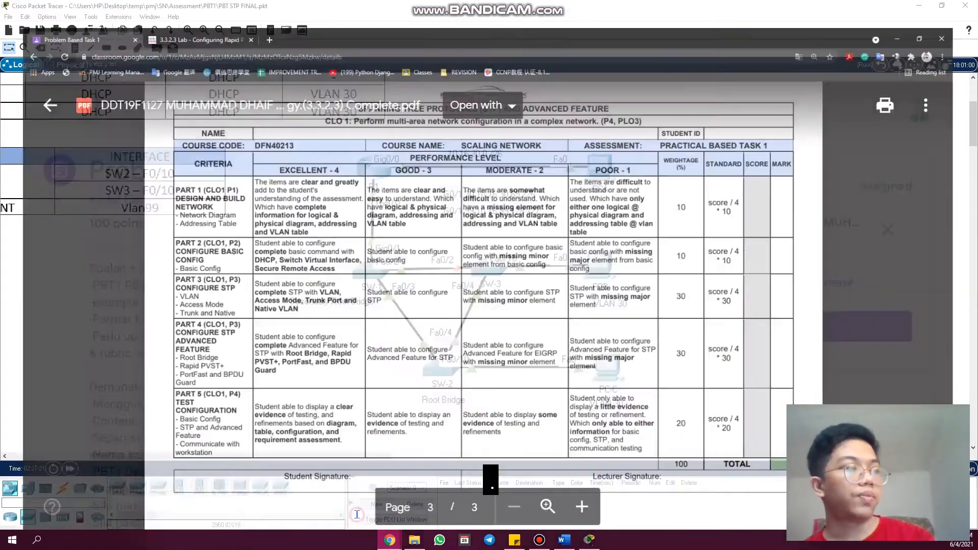
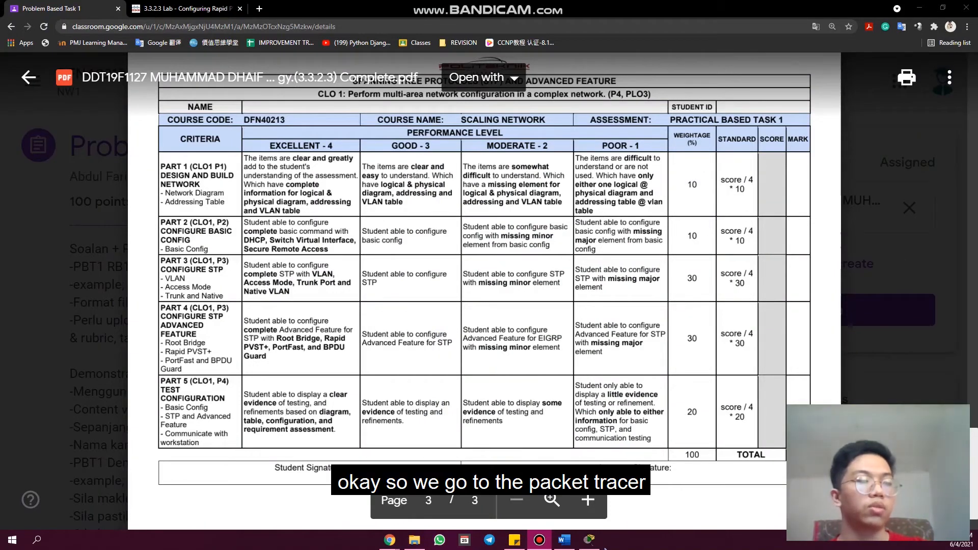
- Switch to Packet Tracer, check the assessment rubric in Chrome once more, and return to the topology
click(591, 541)
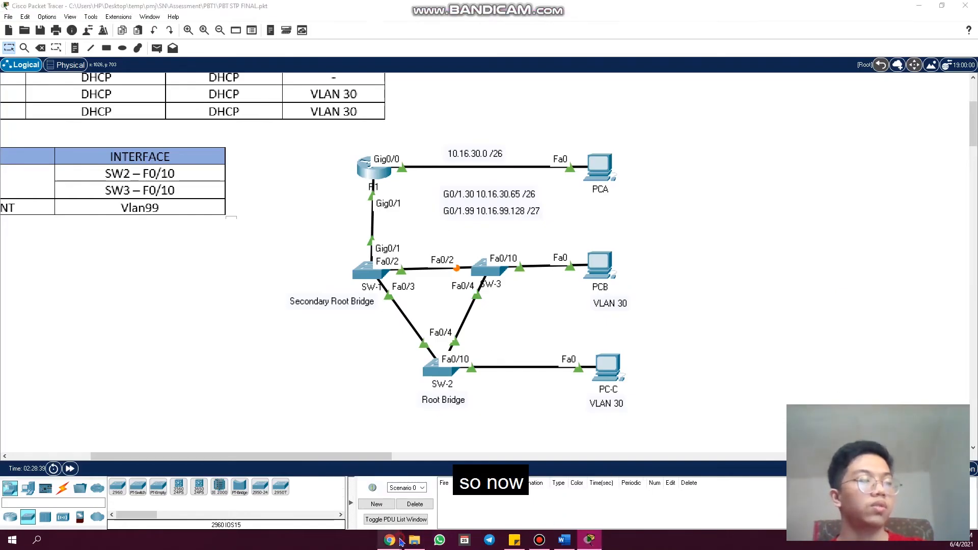
mouse_move(401, 542)
click(329, 493)
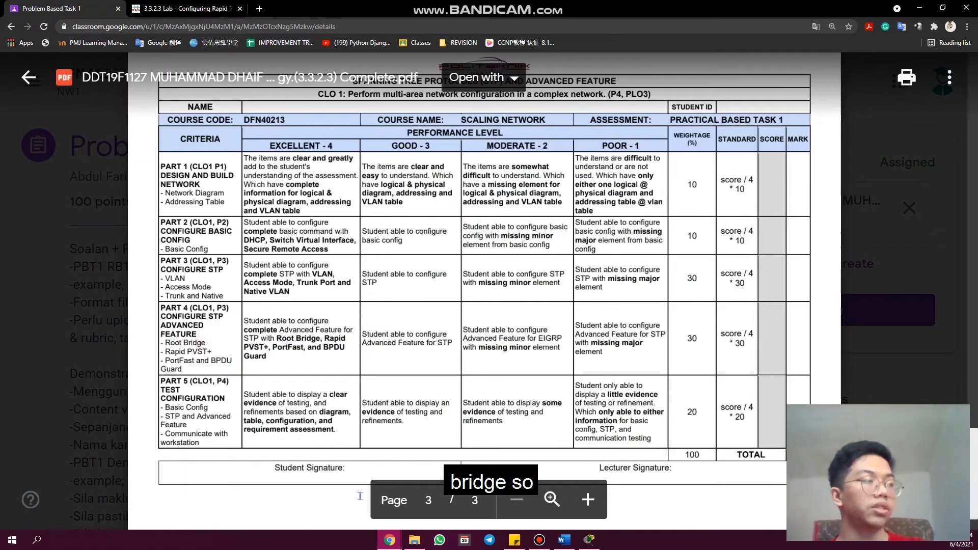
click(919, 8)
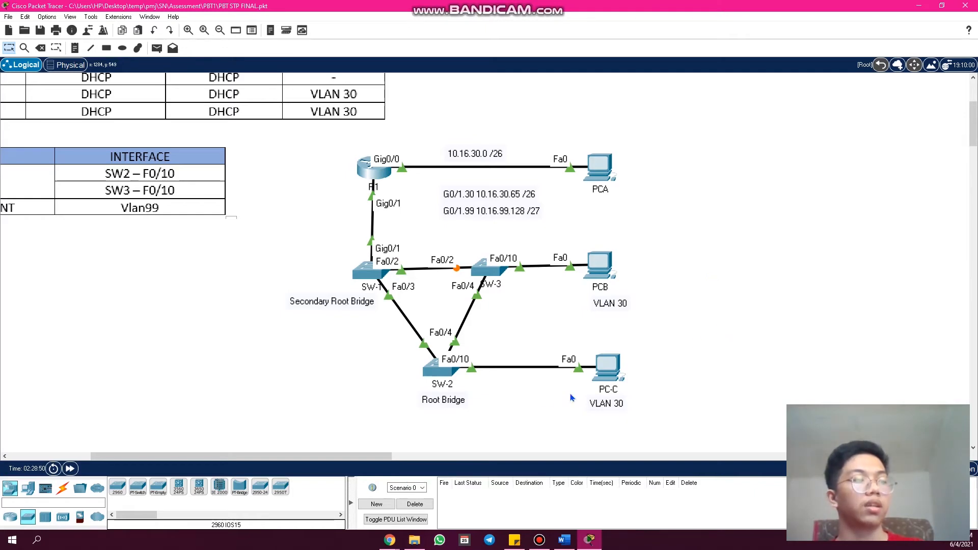
- Open SW-2's command line and page through the rest of the pending running configuration to get back to the prompt
click(436, 375)
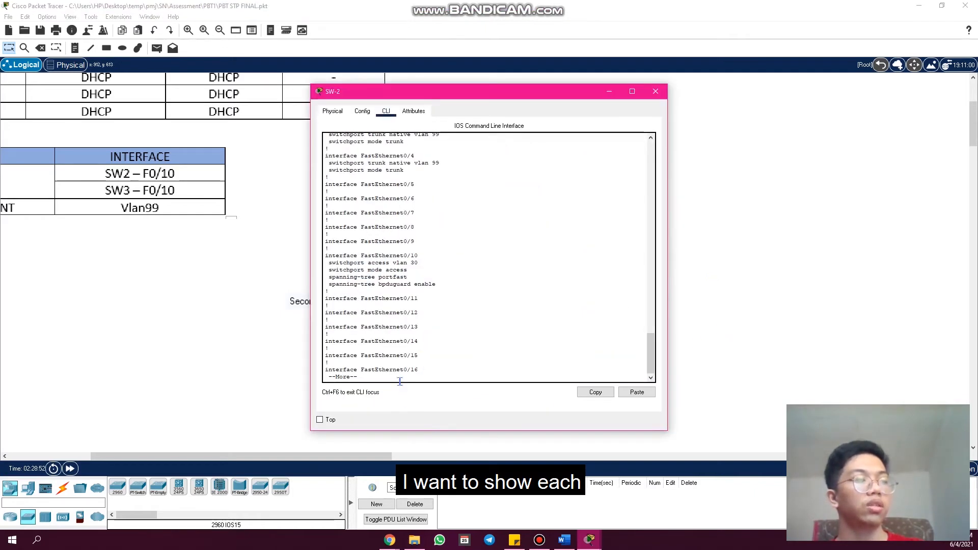
key(space)
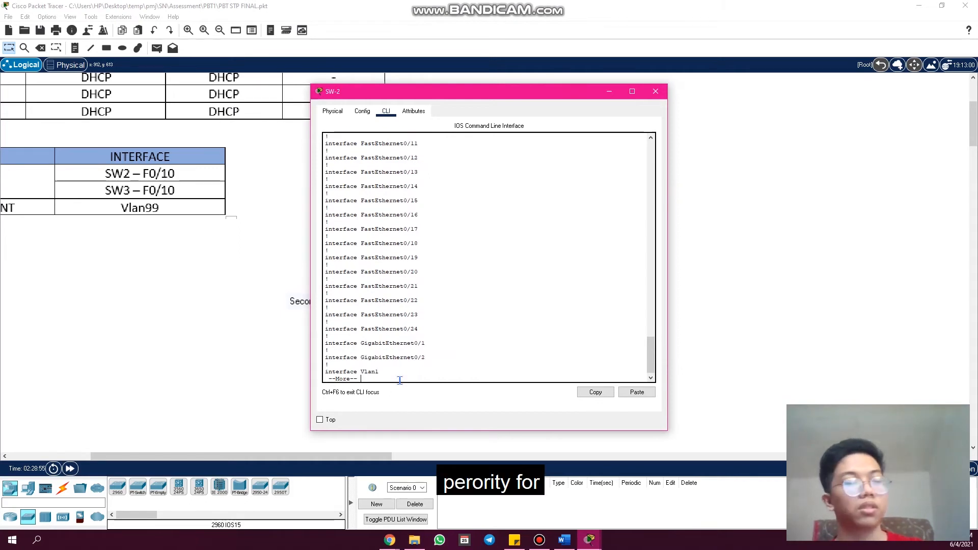
key(space)
key(space)
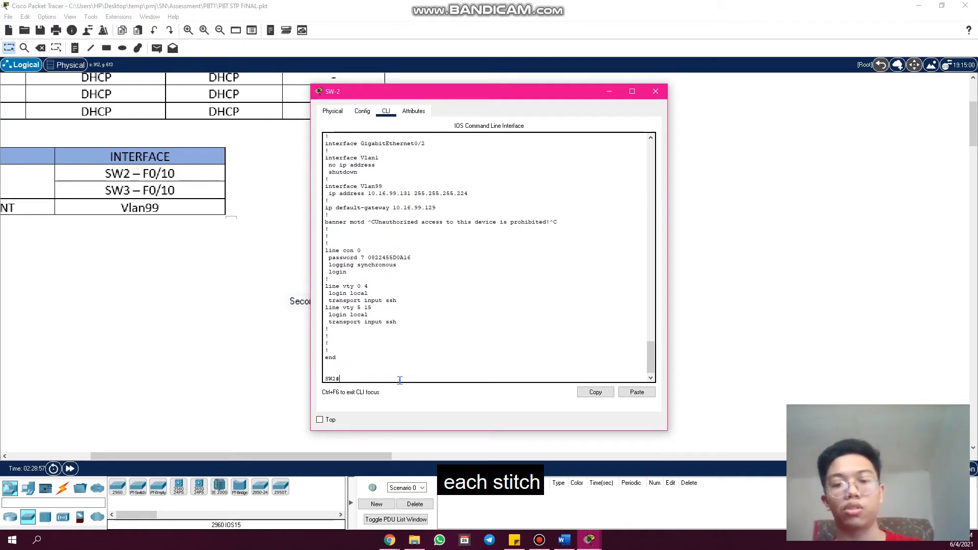
key(Return)
key(Return)
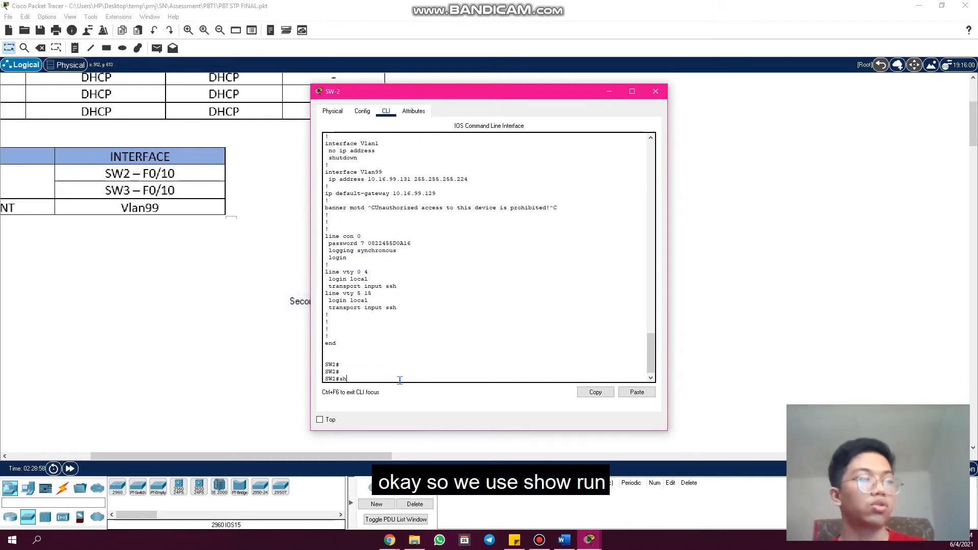
- Run "show run" on SW-2, highlight the priority value in the "spanning-tree vlan 1,30,99" line, and close its window
text(show run)
key(Return)
key(space)
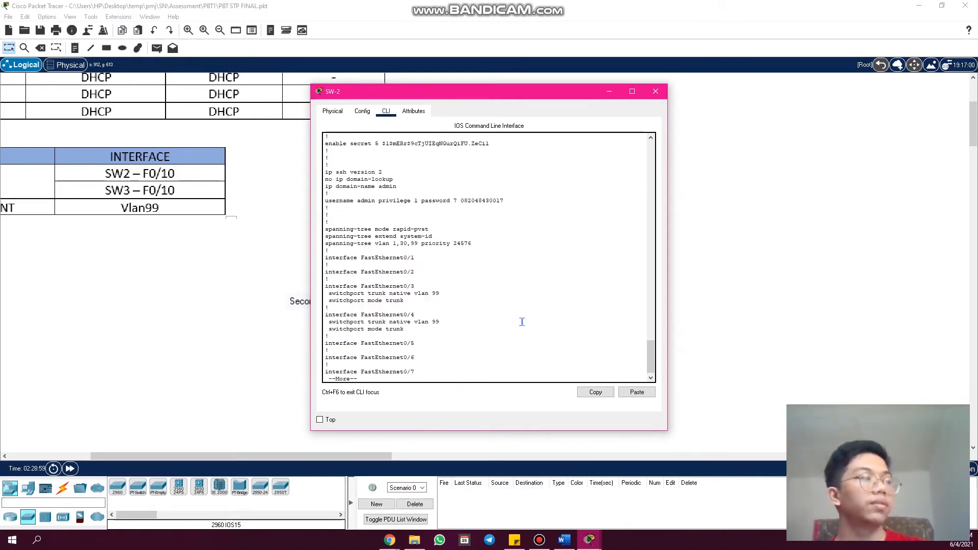
key(space)
scroll(498, 257, up, 4)
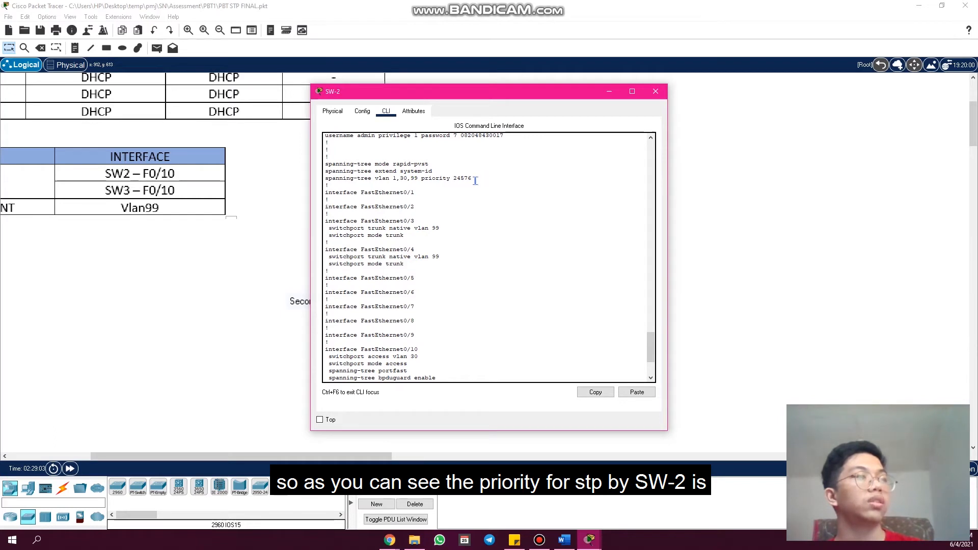
drag(454, 183, 449, 181)
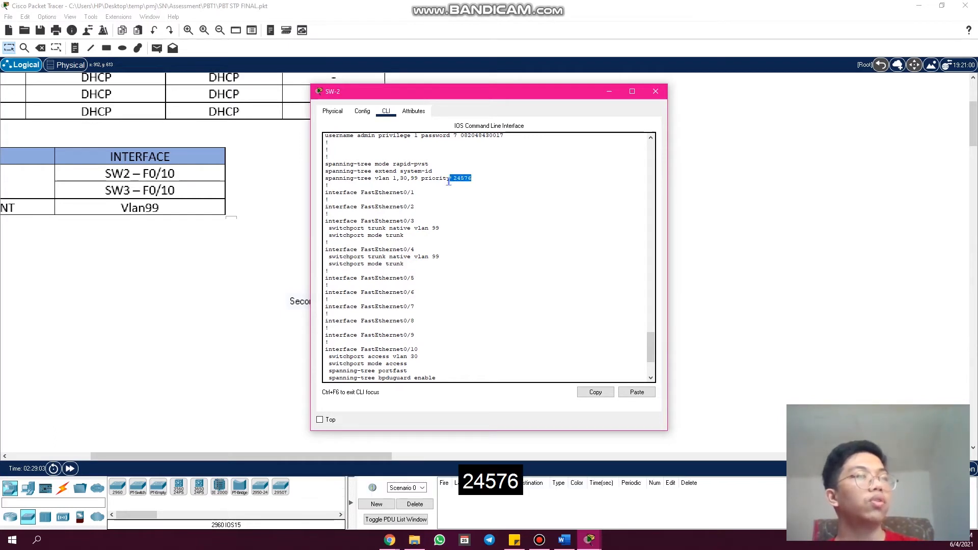
click(656, 91)
- Open SW-1's command line, run "show run", page to the spanning-tree priority line, and close the window
click(365, 262)
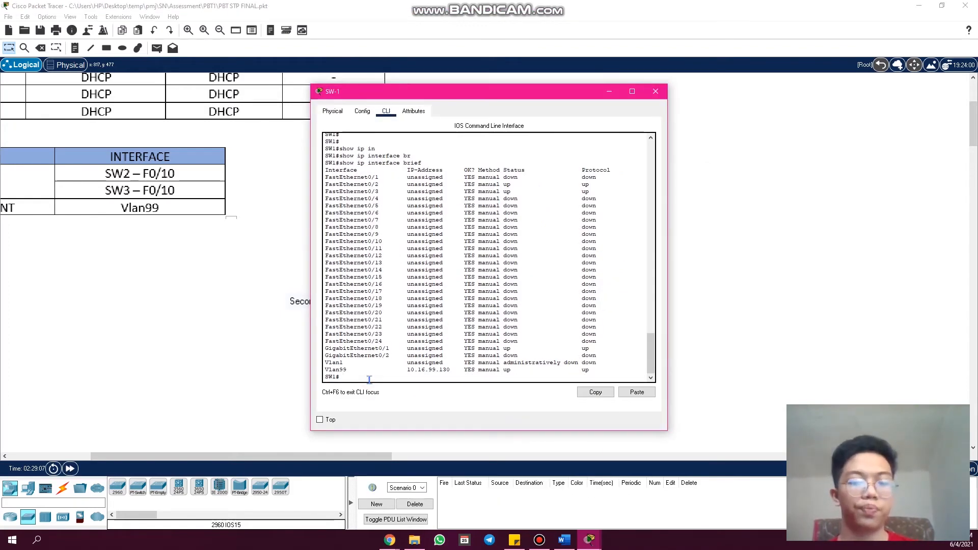
key(Return)
key(Return)
key(Return)
key(Return)
text(sho)
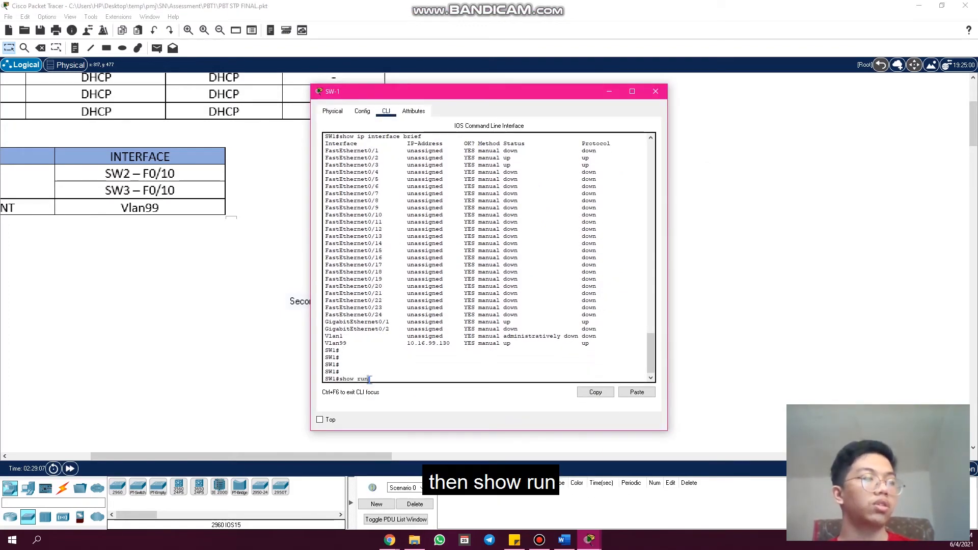
text(w run)
key(Return)
key(space)
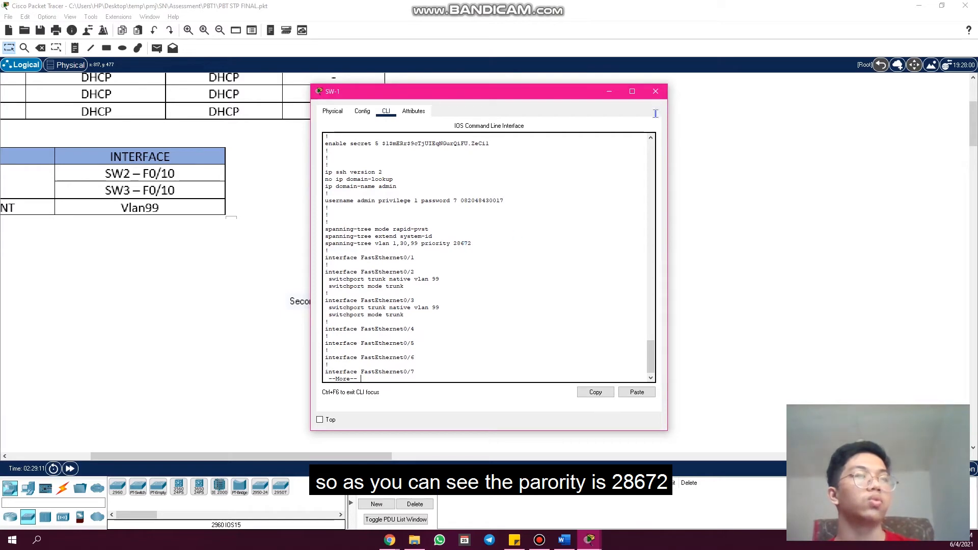
click(656, 91)
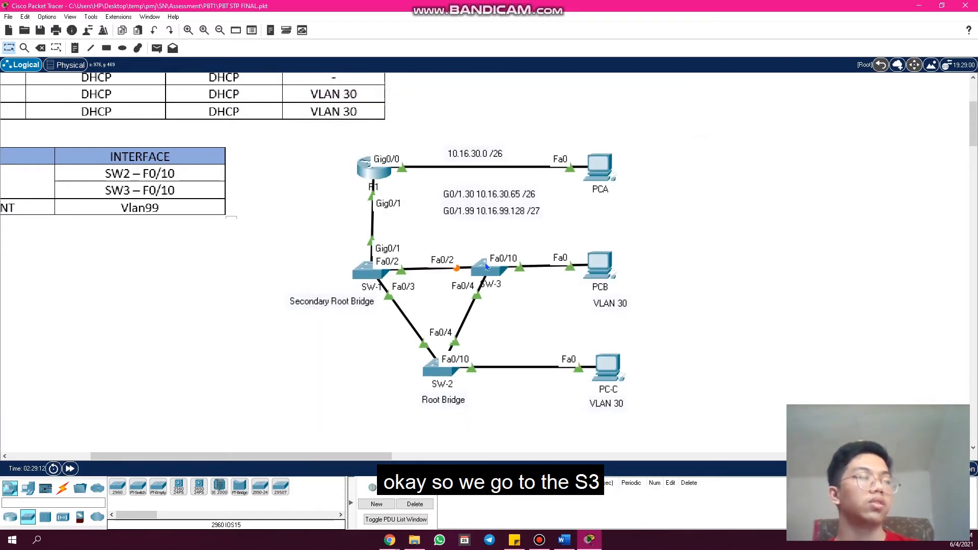
- Open SW-3's command line, review the spanning-tree lines in the earlier "show run" output, and close the window
click(486, 266)
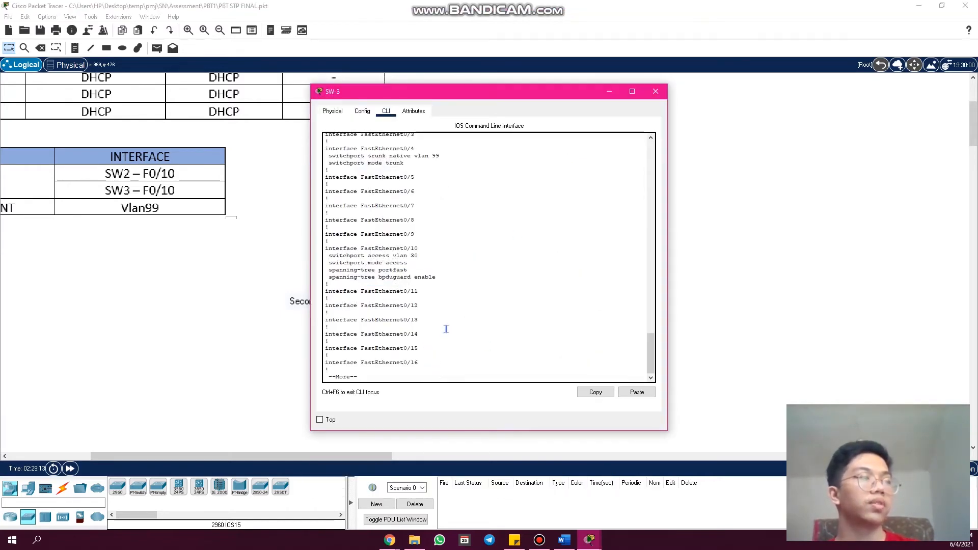
scroll(446, 329, up, 8)
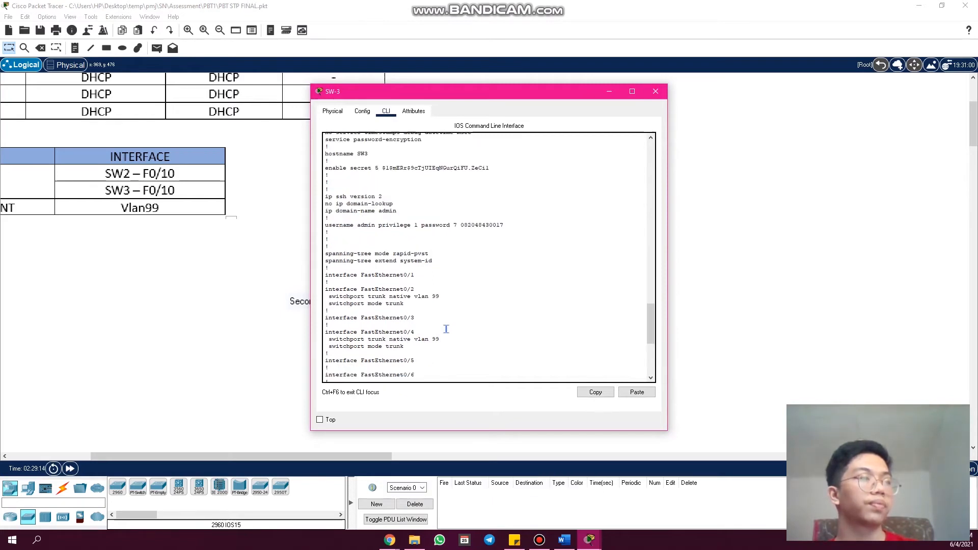
scroll(446, 329, up, 2)
scroll(446, 330, up, 2)
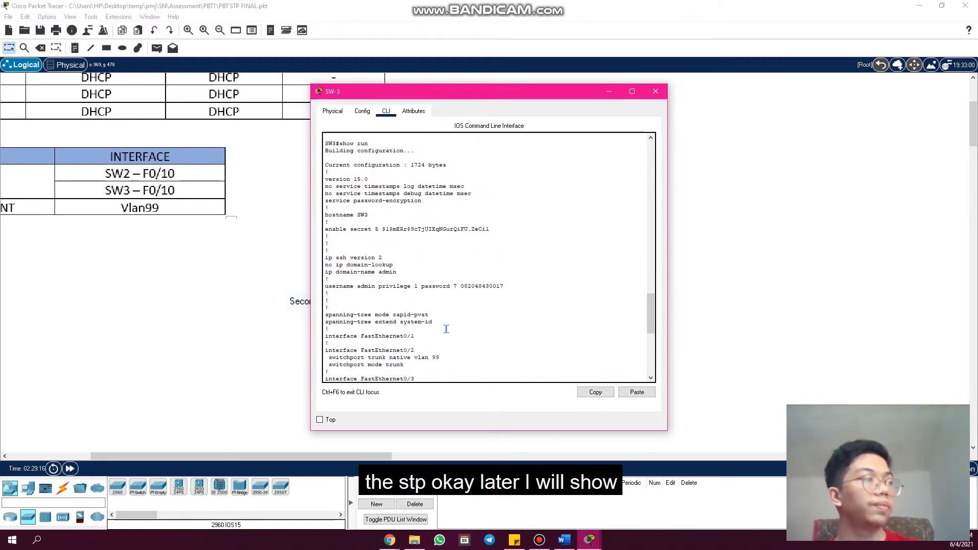
click(654, 92)
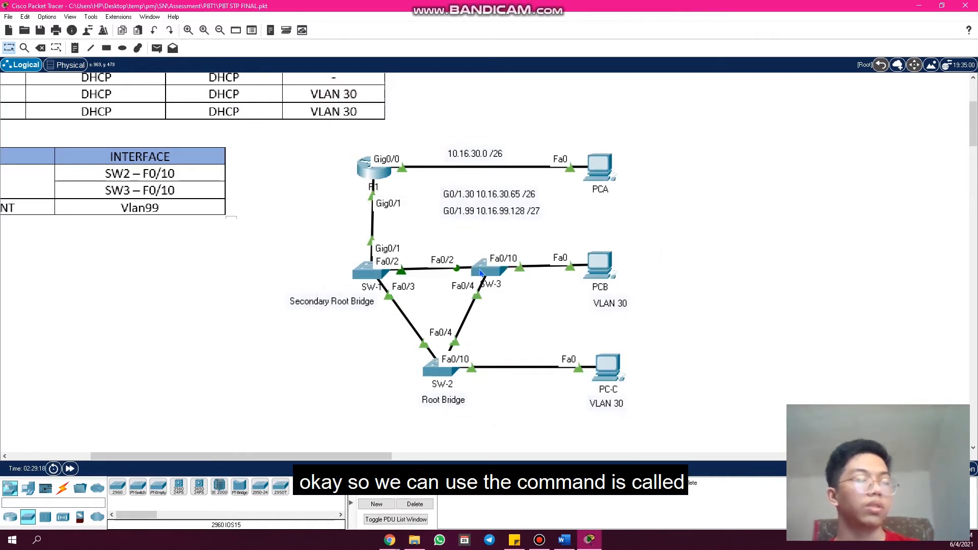
- Reopen SW-2's command line, page to the end of the running configuration, and run "show spanning-tree"
key(alt+Tab)
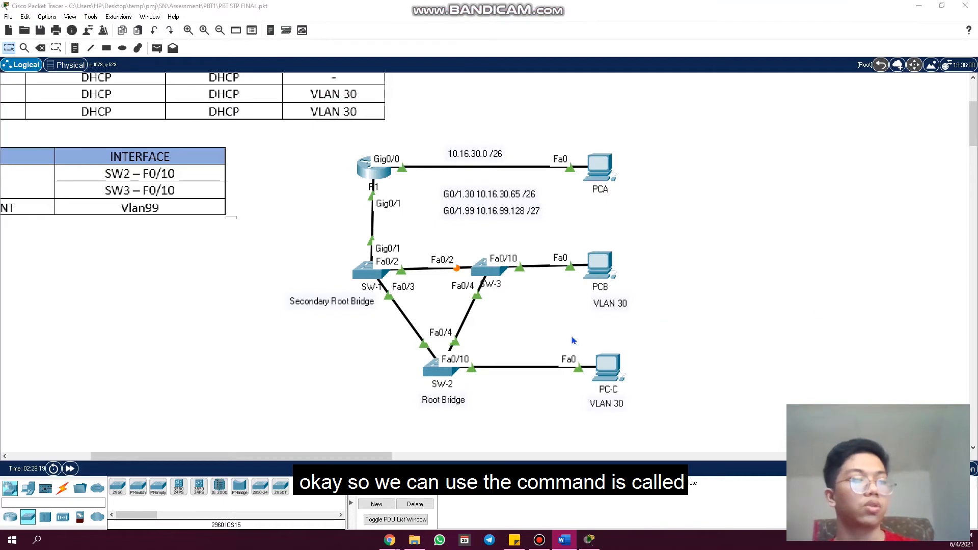
click(443, 384)
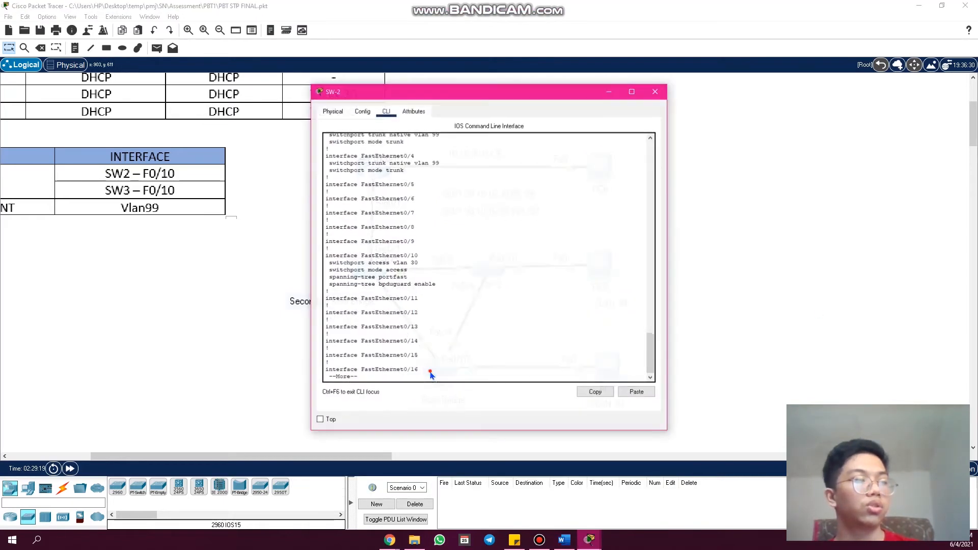
key(space)
key(space)
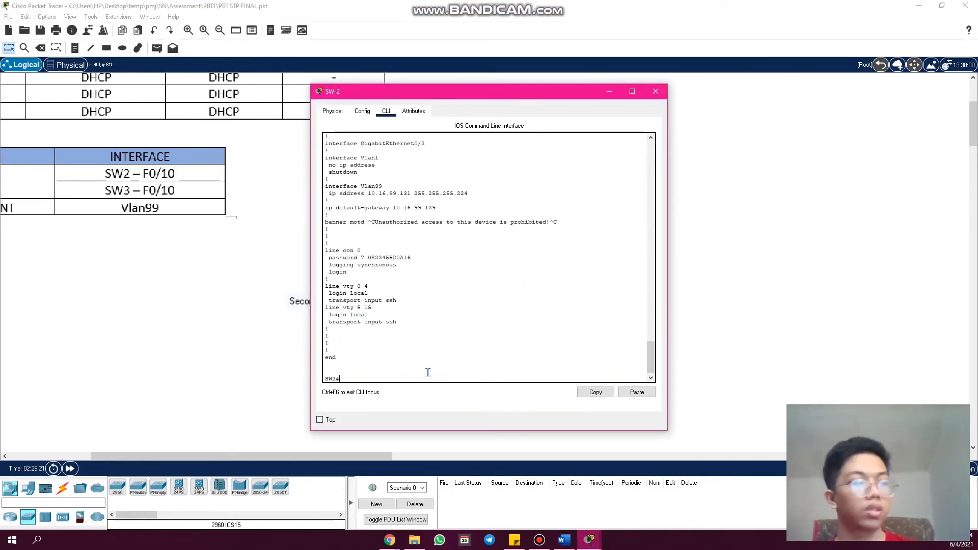
text(sp)
key(Tab)
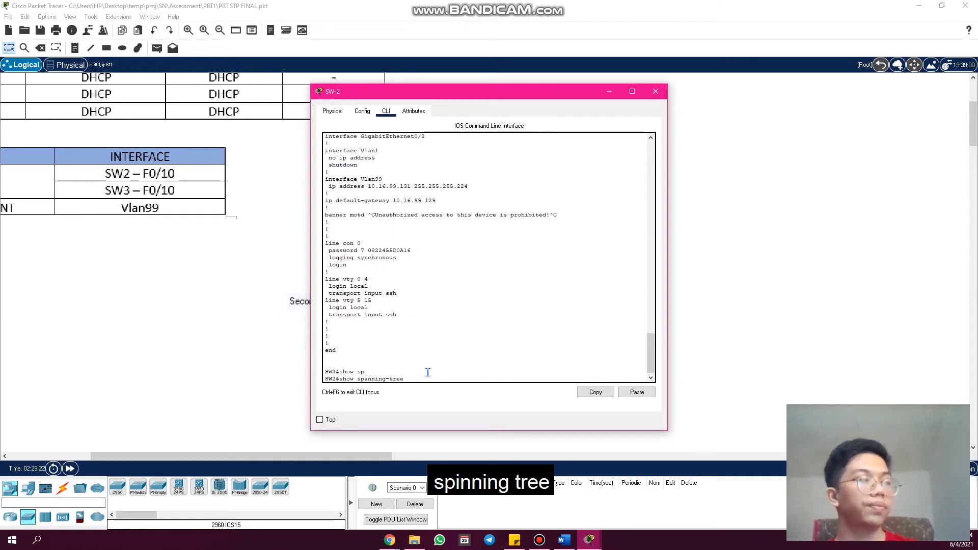
key(Return)
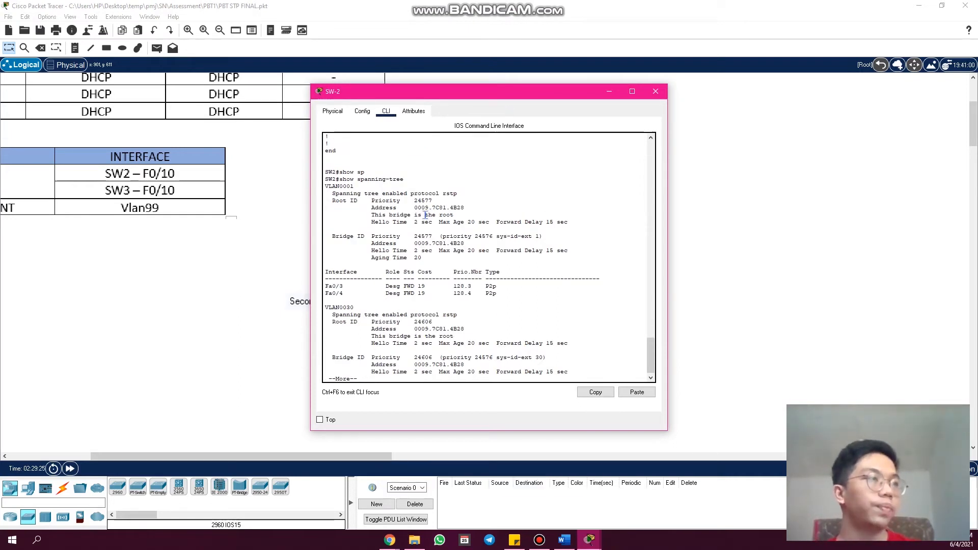
- Page through SW-2's spanning-tree output and highlight the Root ID and Bridge ID entries for VLAN0030 to compare their priorities
click(360, 187)
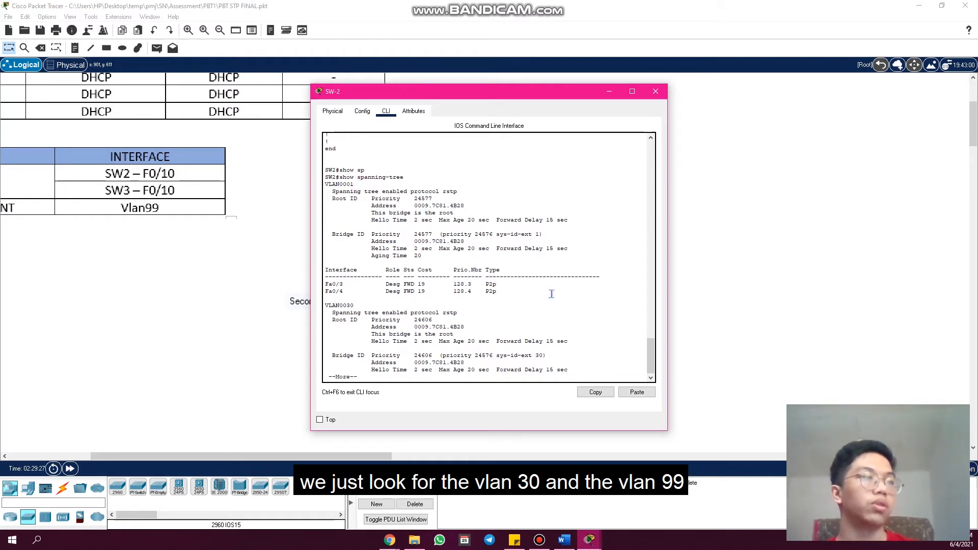
key(space)
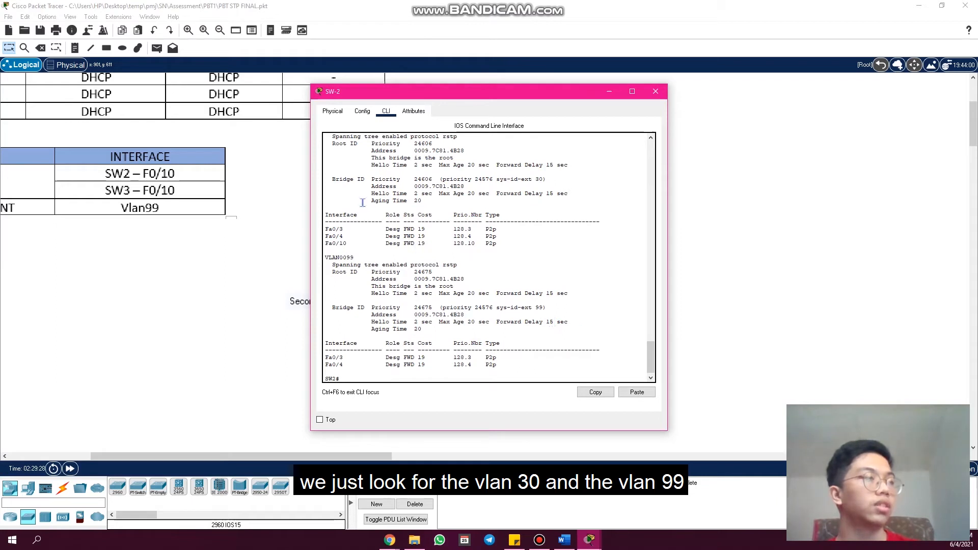
scroll(387, 215, up, 1)
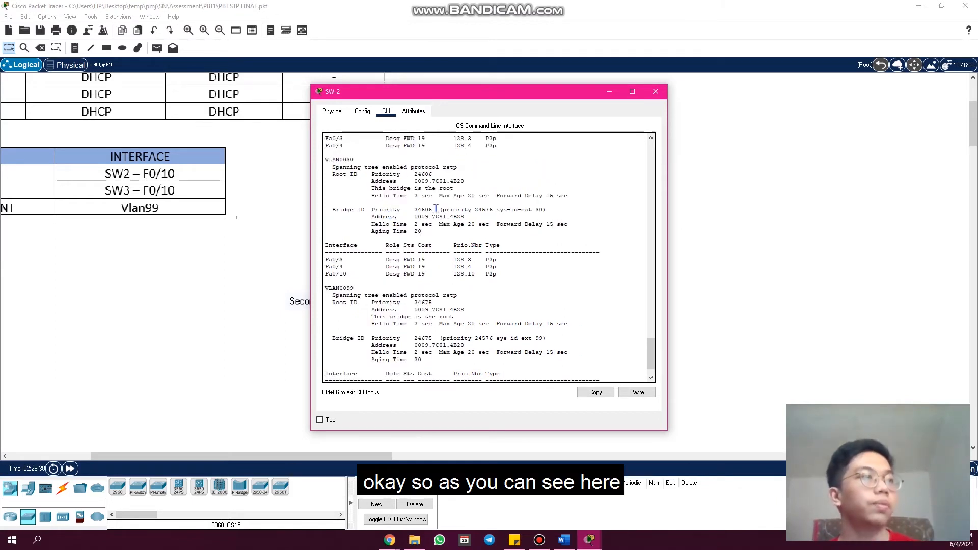
drag(335, 173, 386, 174)
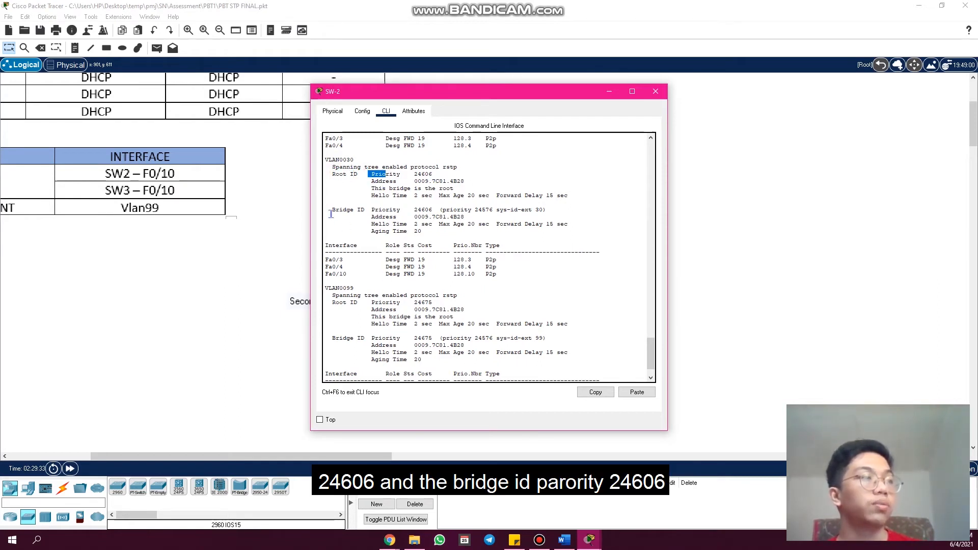
click(432, 211)
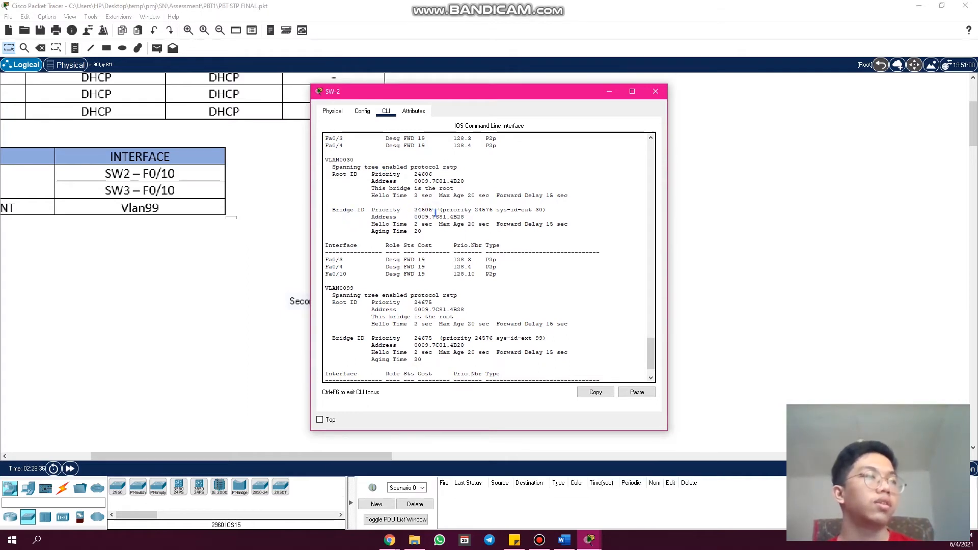
drag(368, 211, 336, 211)
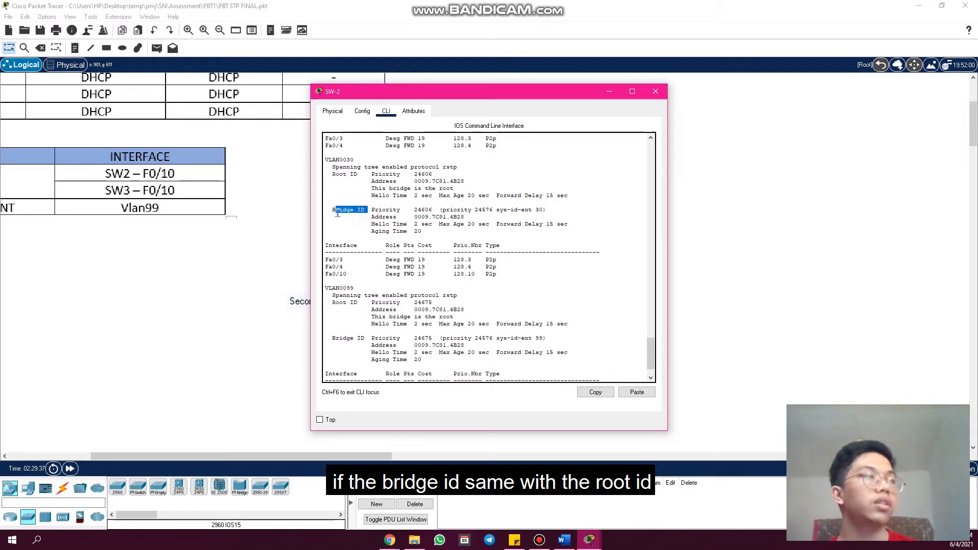
drag(368, 174, 343, 175)
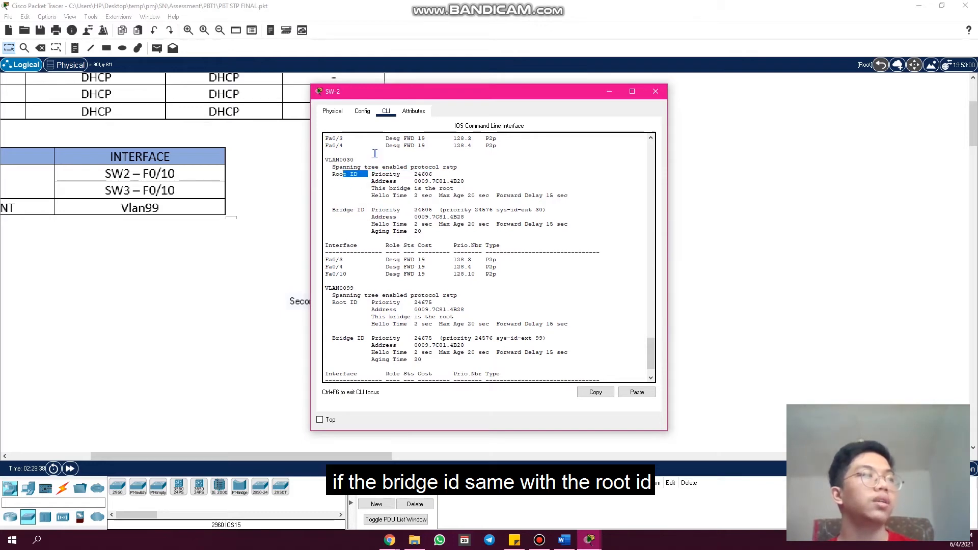
- Move SW-2's window clear of the SW-1 and SW-2 icons, and highlight the Bridge ID and Root ID priorities for VLAN0099
drag(392, 93, 556, 133)
drag(552, 110, 551, 107)
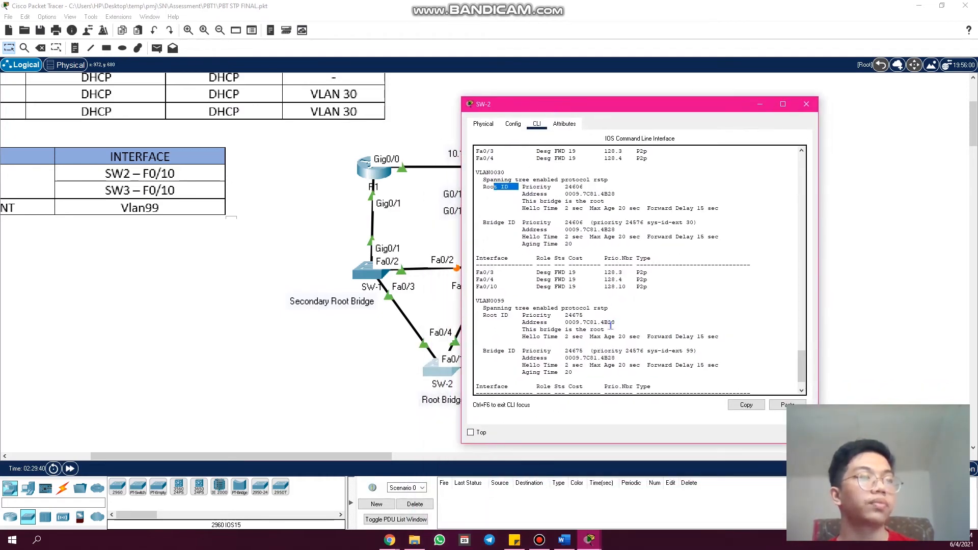
click(610, 326)
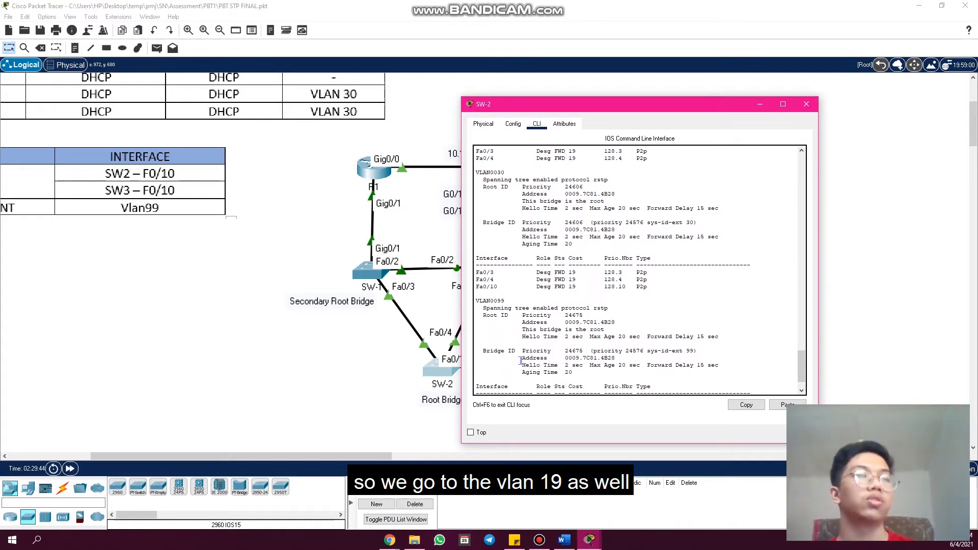
scroll(520, 330, down, 1)
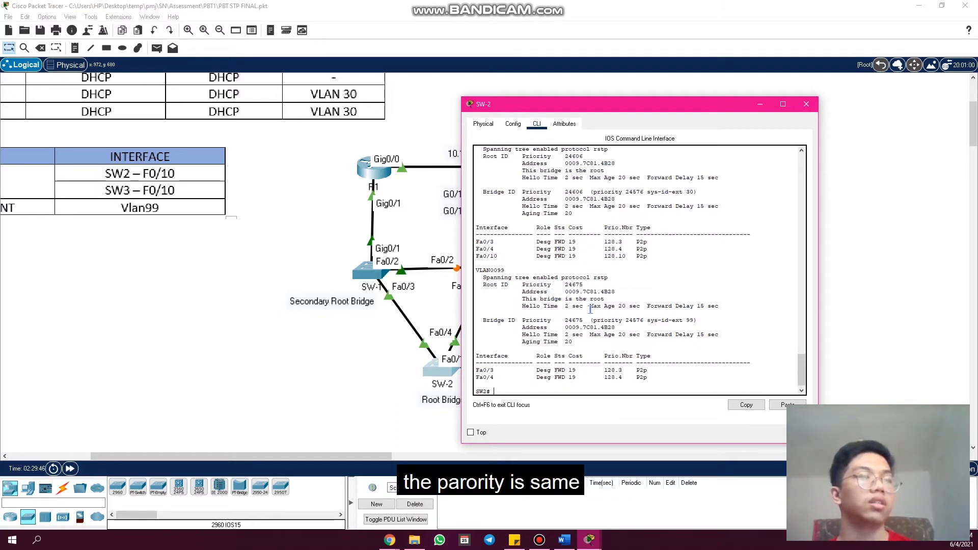
drag(586, 319, 563, 320)
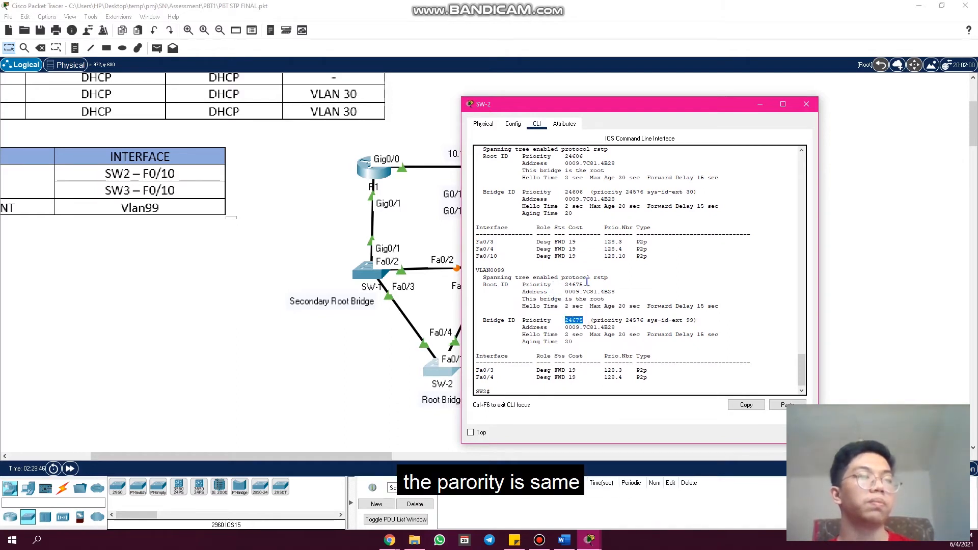
drag(584, 284, 563, 285)
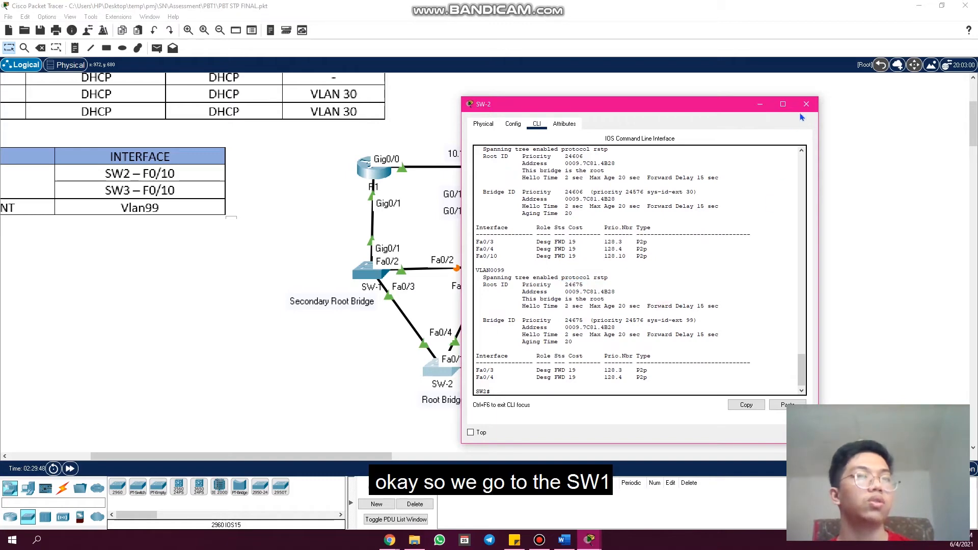
- Minimize SW-2's window, open SW-1's command line, and page to the end of its running configuration
click(760, 104)
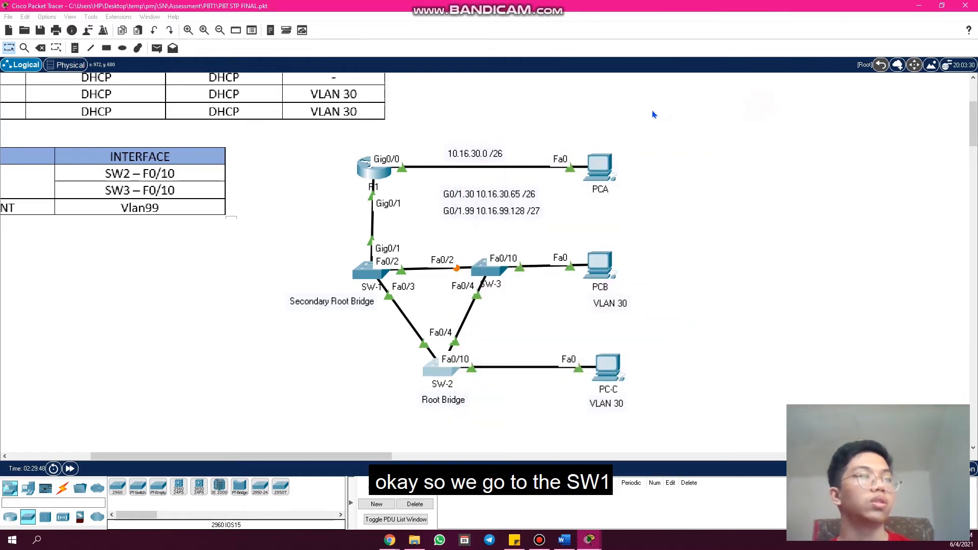
click(360, 275)
key(space)
key(space)
key(space)
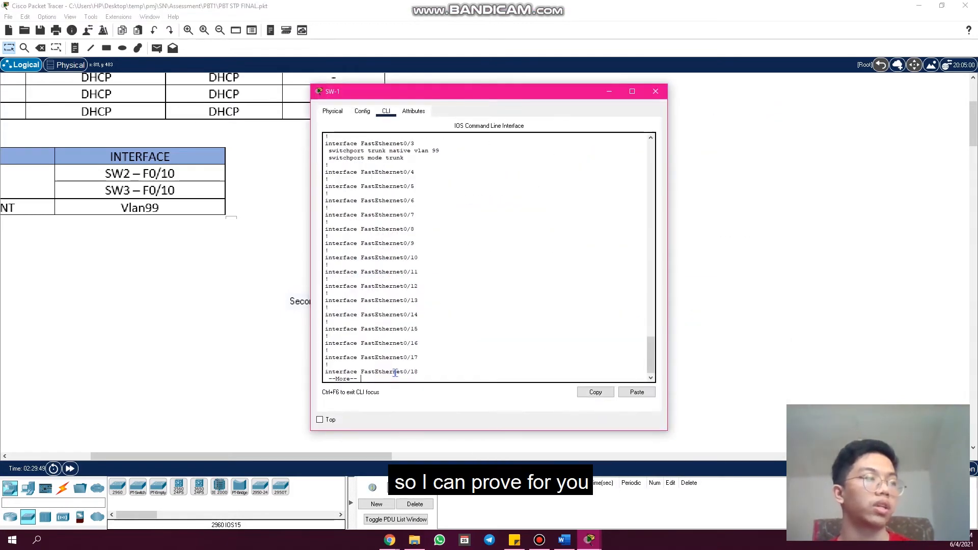
key(space)
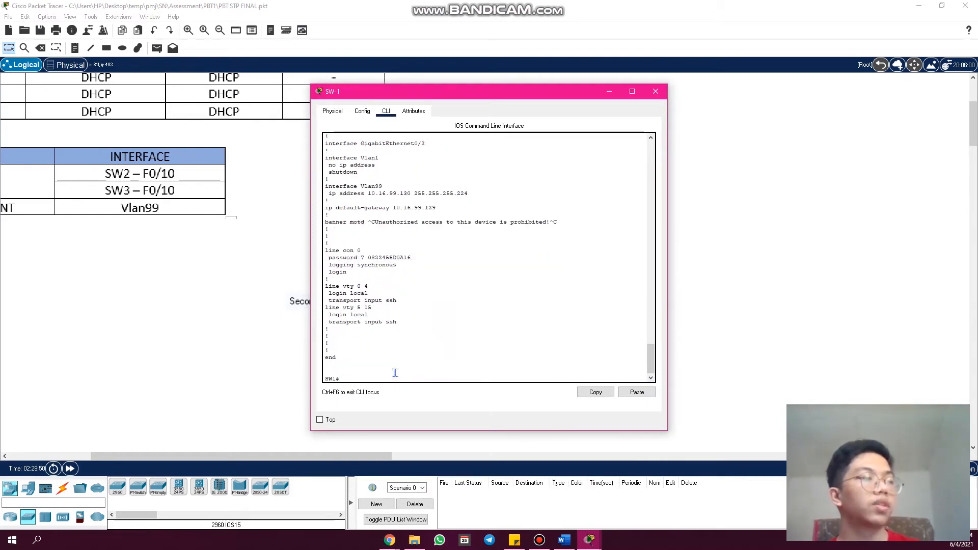
- Run "show spanning-tree" on SW-1, page through the output, and return to its VLAN0030 section
key(Return)
key(Return)
text(s)
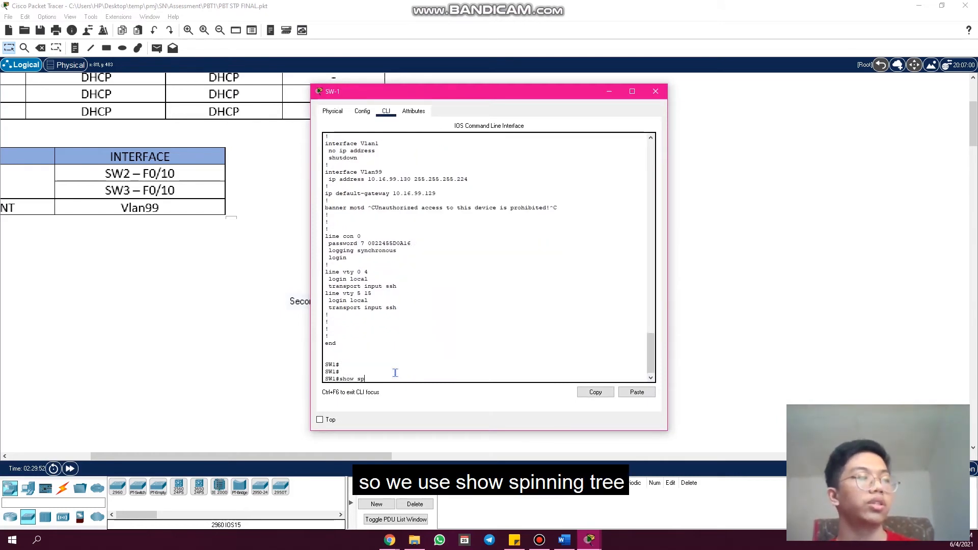
text(how sp)
key(Tab)
key(Return)
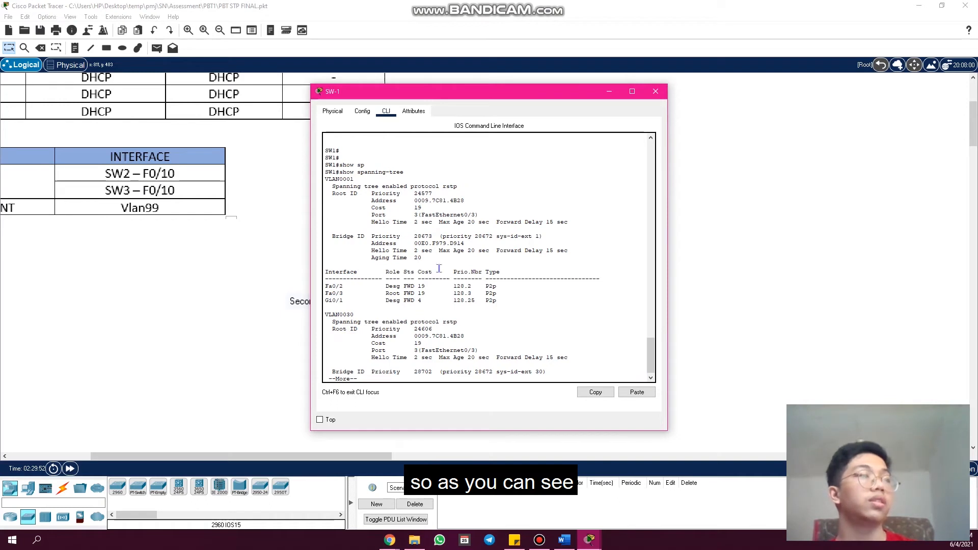
key(space)
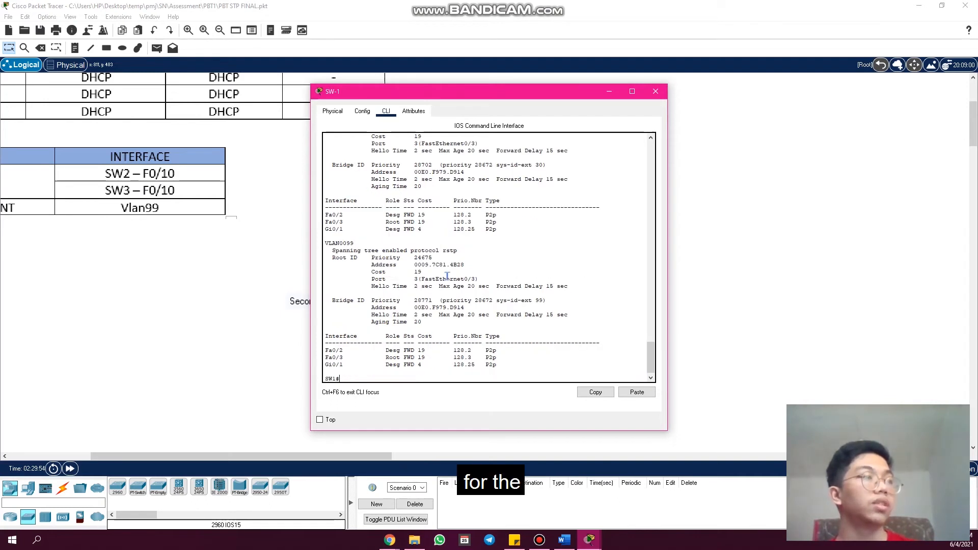
scroll(446, 275, up, 1)
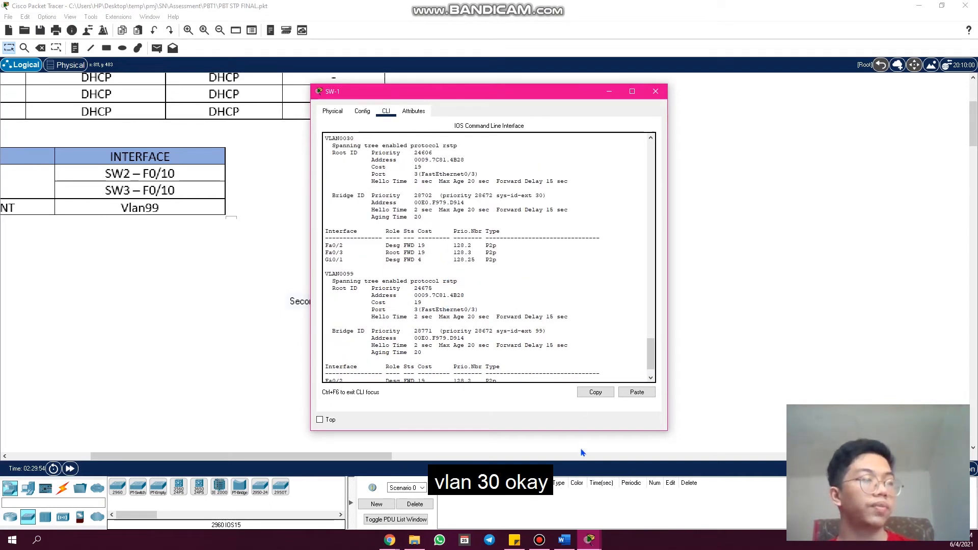
- Bring SW-2's command line window back and position it over SW-1's window for comparing the two outputs
click(590, 540)
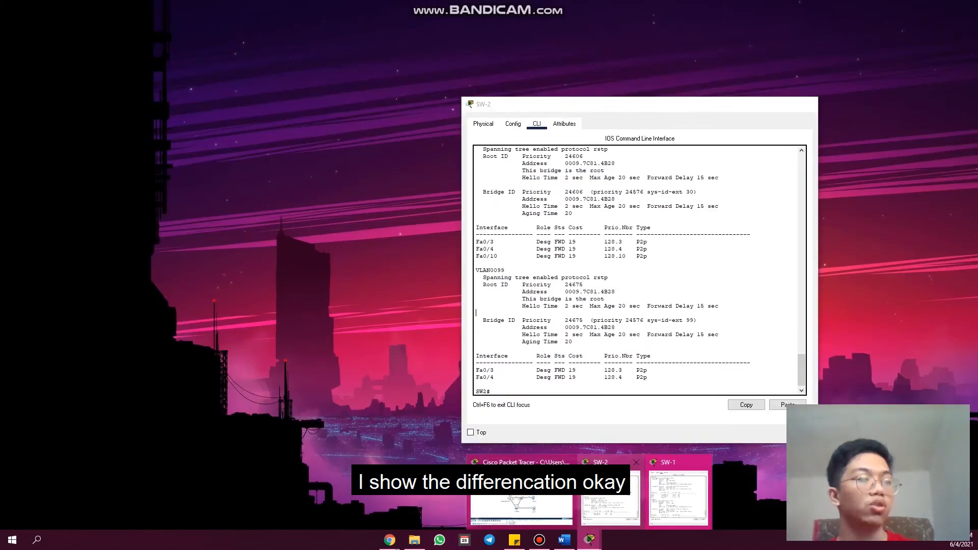
click(610, 492)
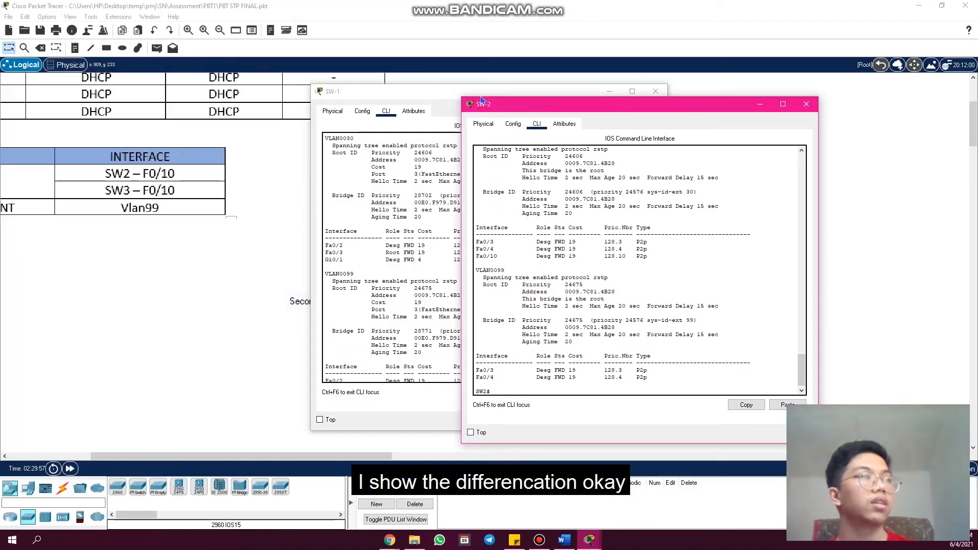
drag(527, 104, 385, 347)
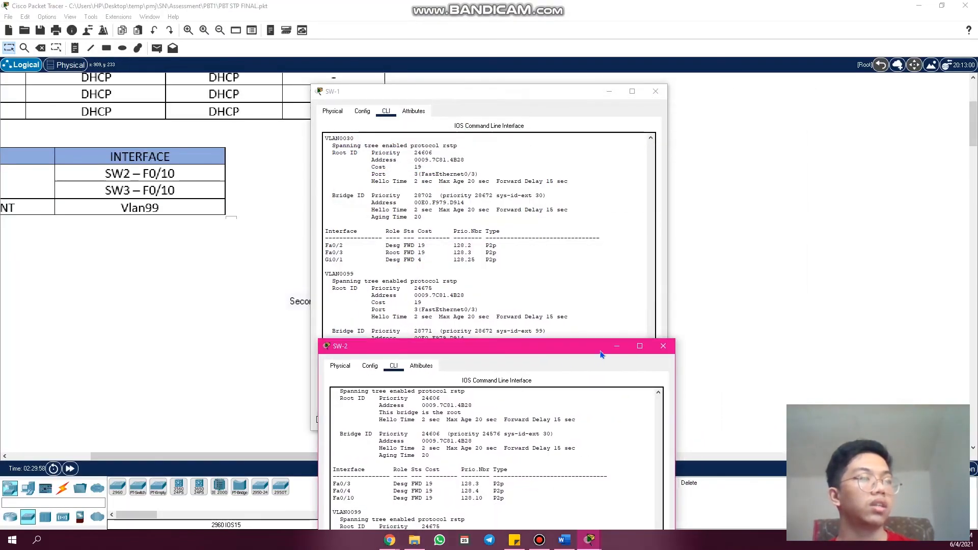
drag(540, 346, 593, 112)
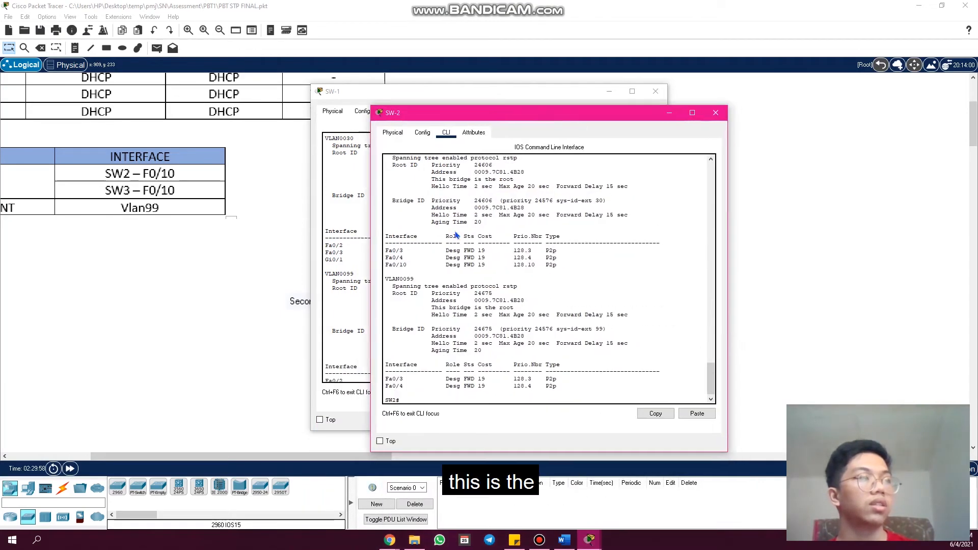
- Highlight the Root ID and Bridge ID priorities for VLAN0030 in SW-2's output, and minimize its window
scroll(535, 239, up, 1)
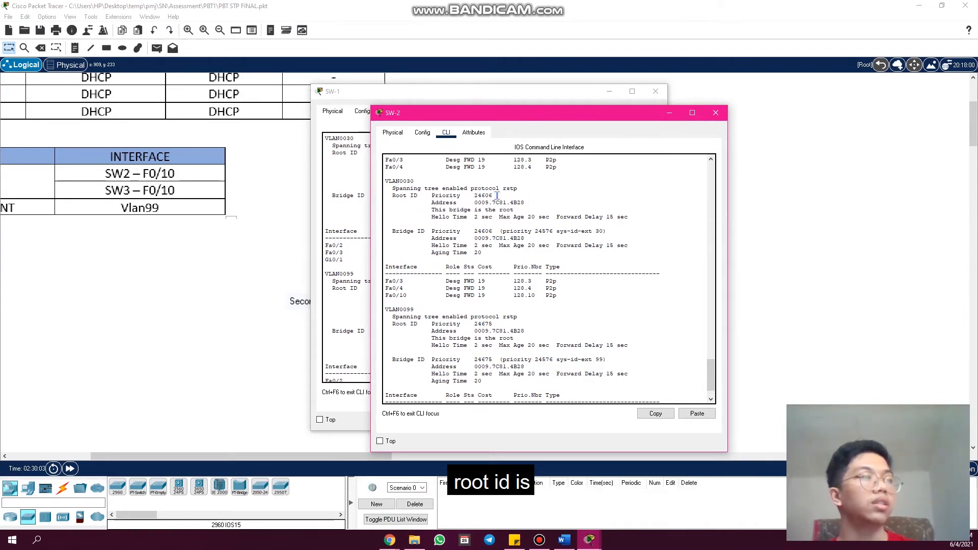
drag(494, 196, 472, 196)
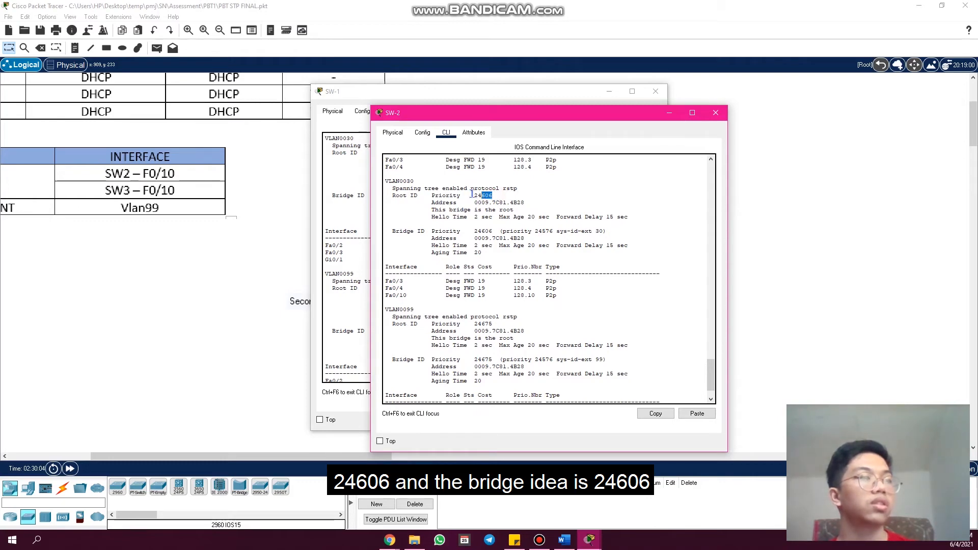
drag(494, 231, 469, 232)
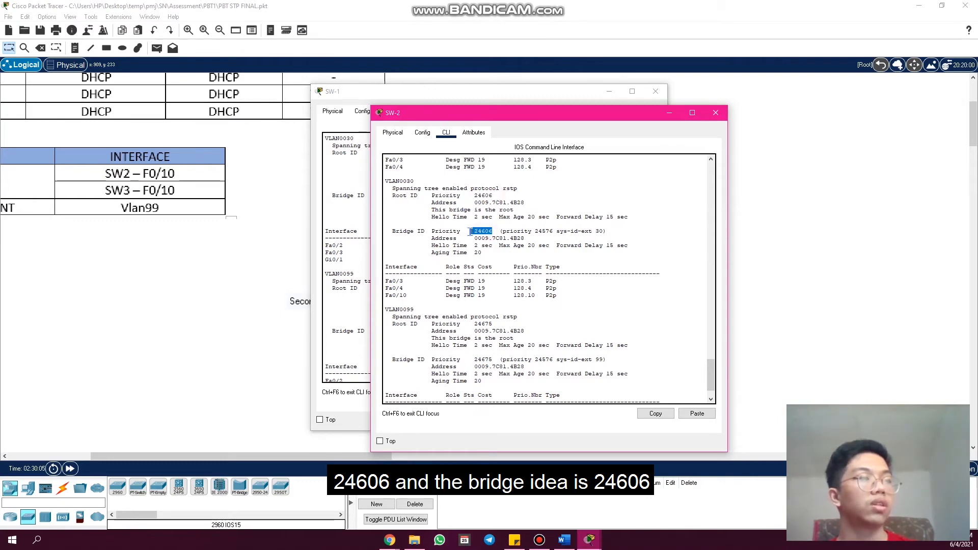
click(668, 113)
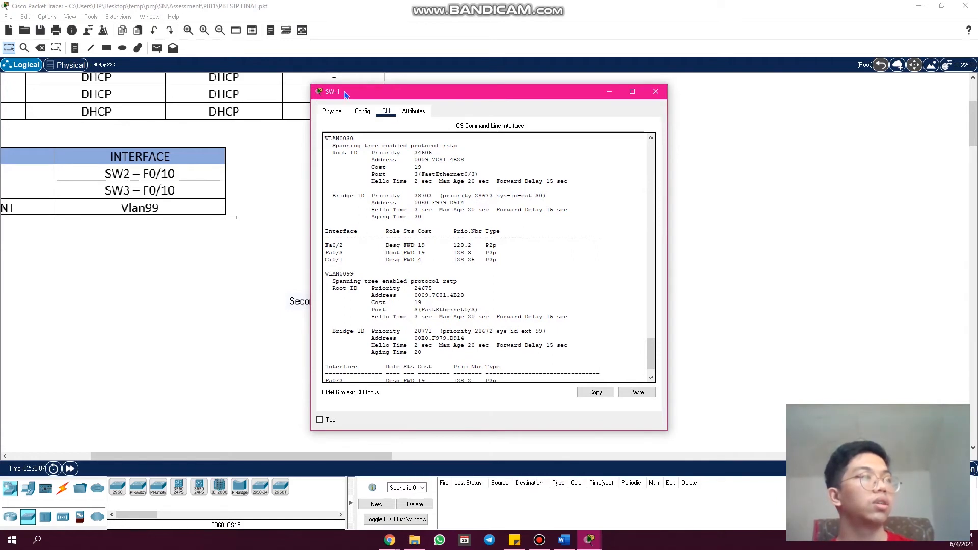
- Review the Root ID priority and highlight the Bridge ID for VLAN0030 in SW-1's output, and minimize its window
scroll(356, 165, up, 1)
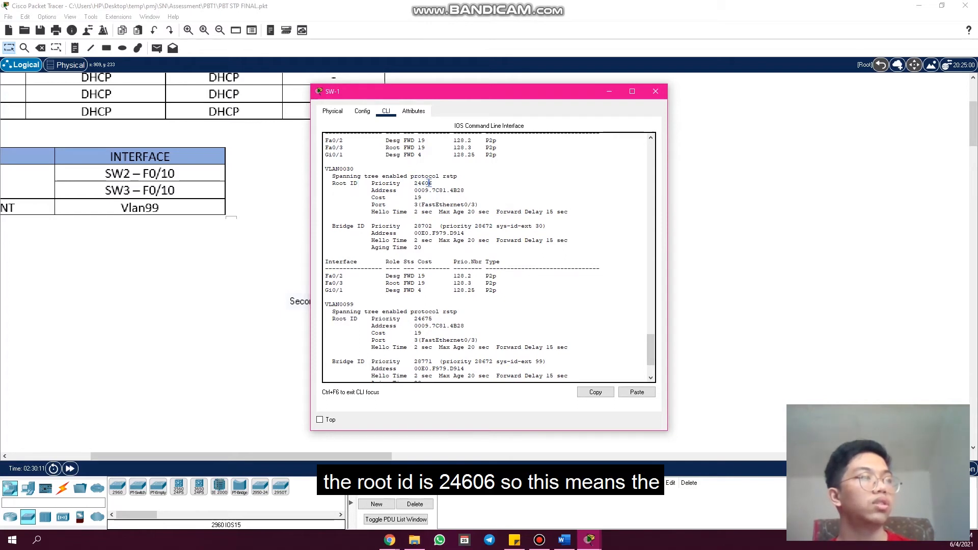
drag(399, 96, 578, 109)
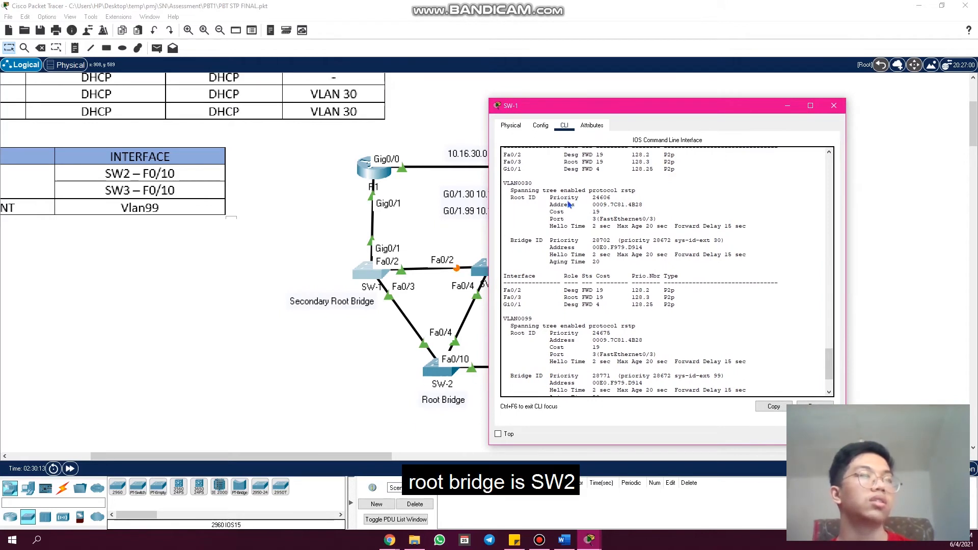
drag(599, 113, 470, 93)
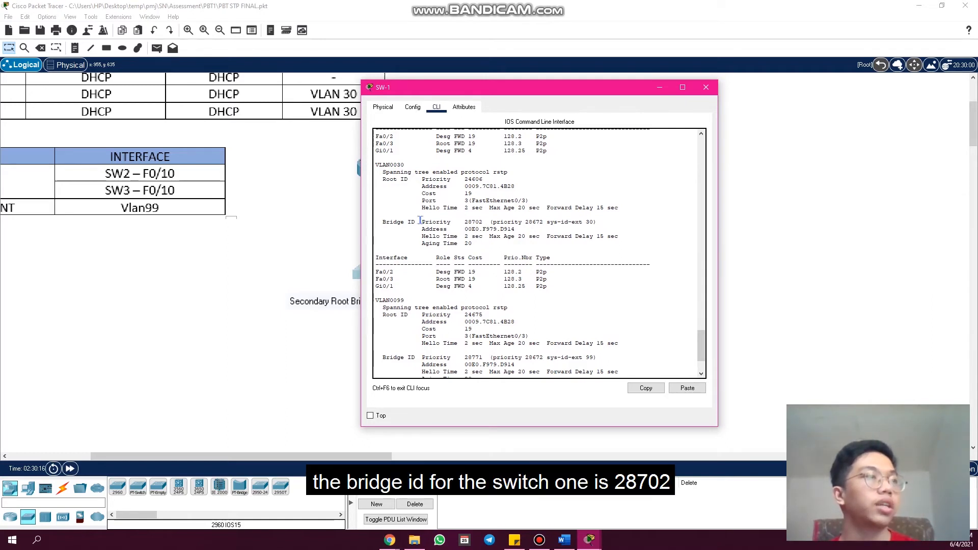
drag(420, 221, 386, 223)
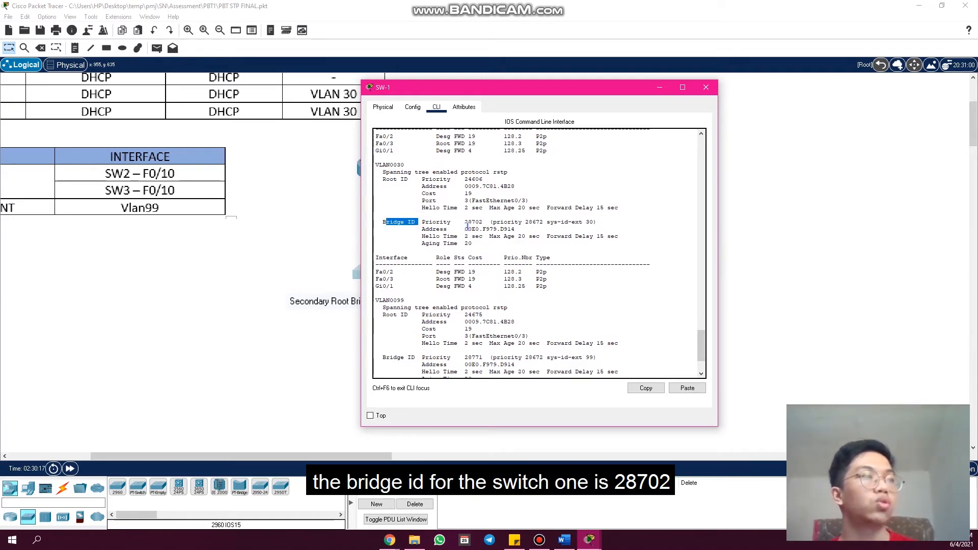
click(486, 225)
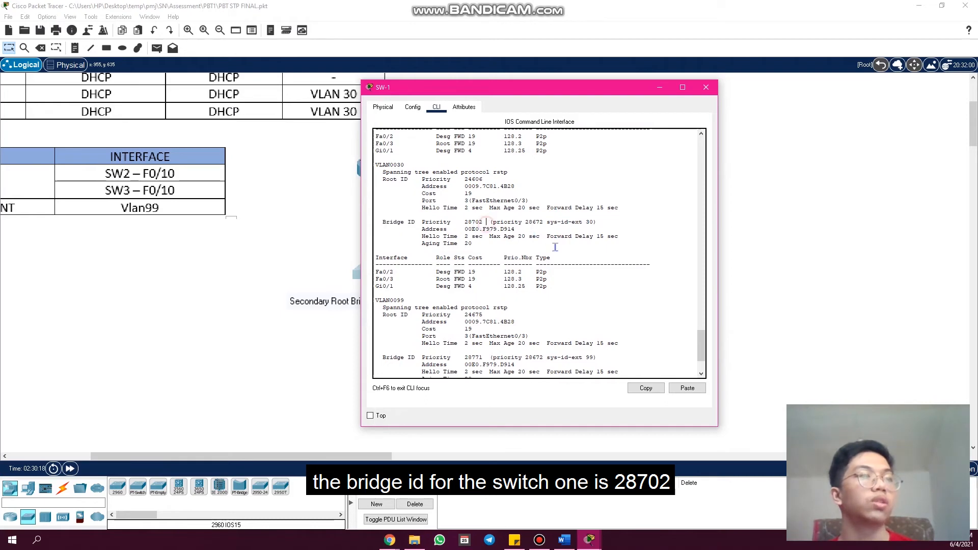
click(660, 92)
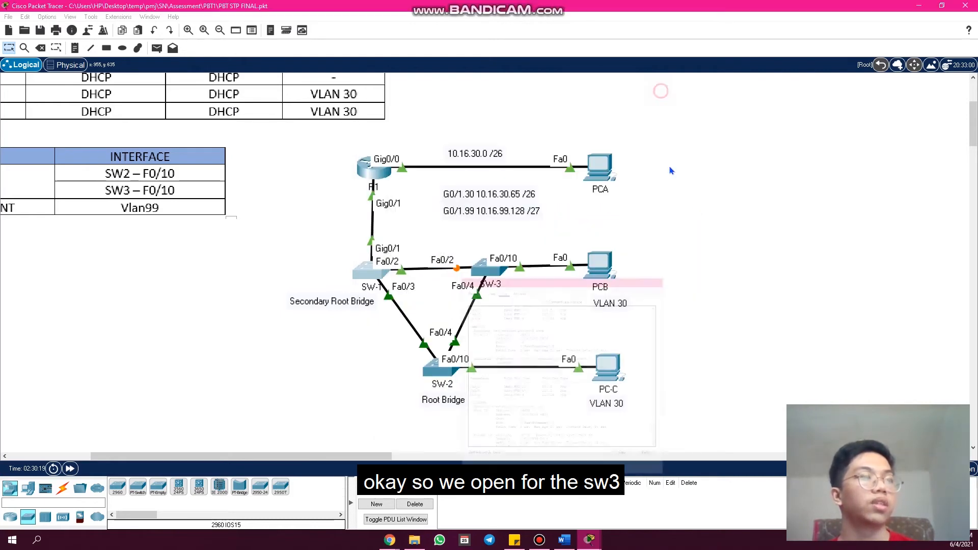
- Open SW-3's command line, page to the end of the running configuration, and run "show spanning-tree"
click(486, 268)
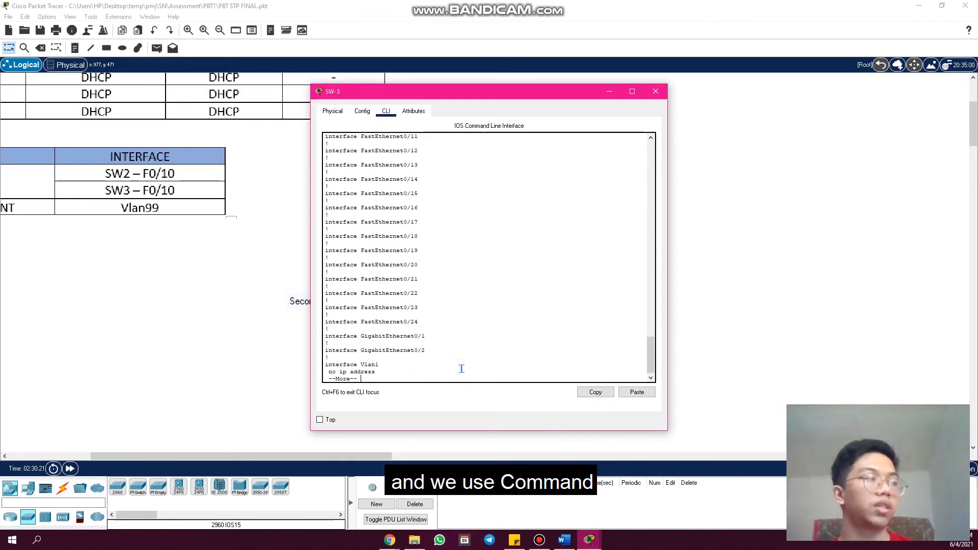
key(space)
key(Return)
key(Return)
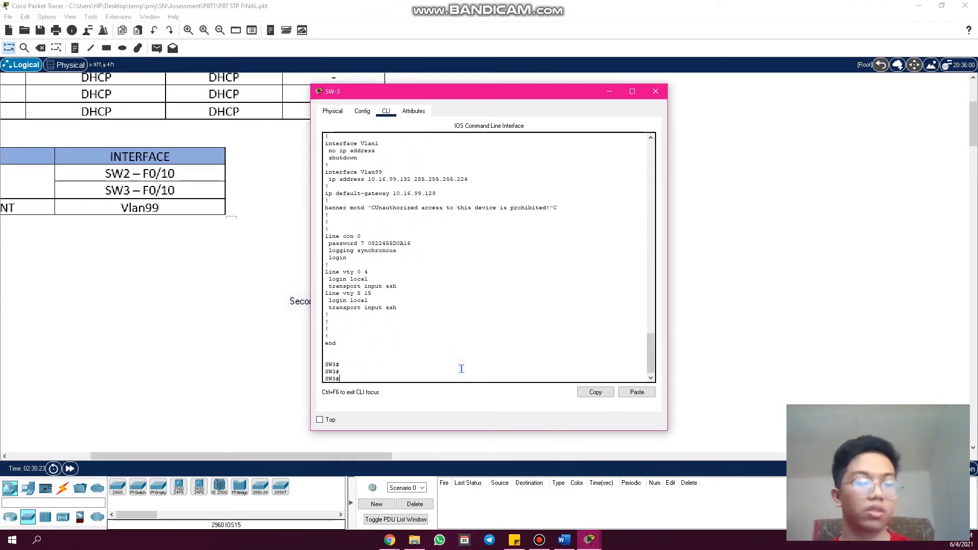
text(show )
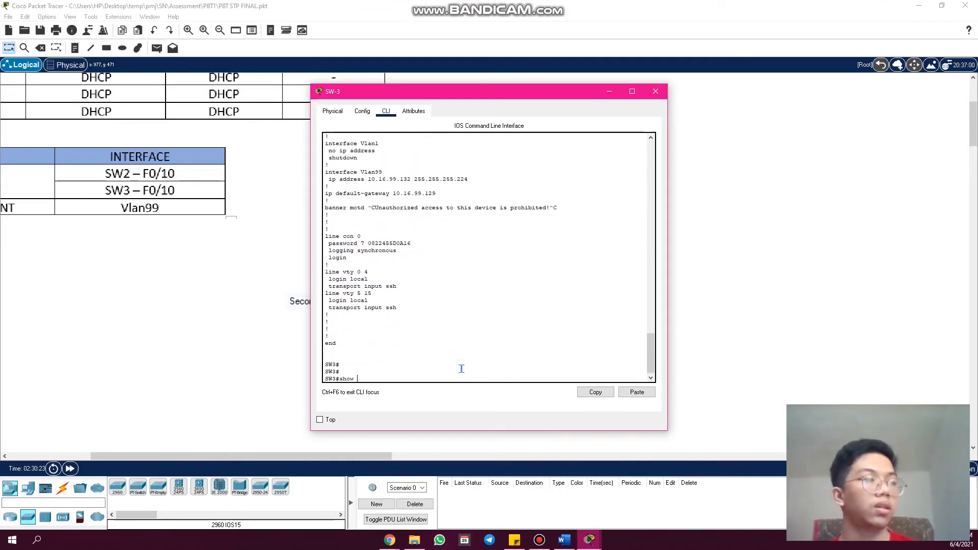
text(sp)
key(Tab)
key(Return)
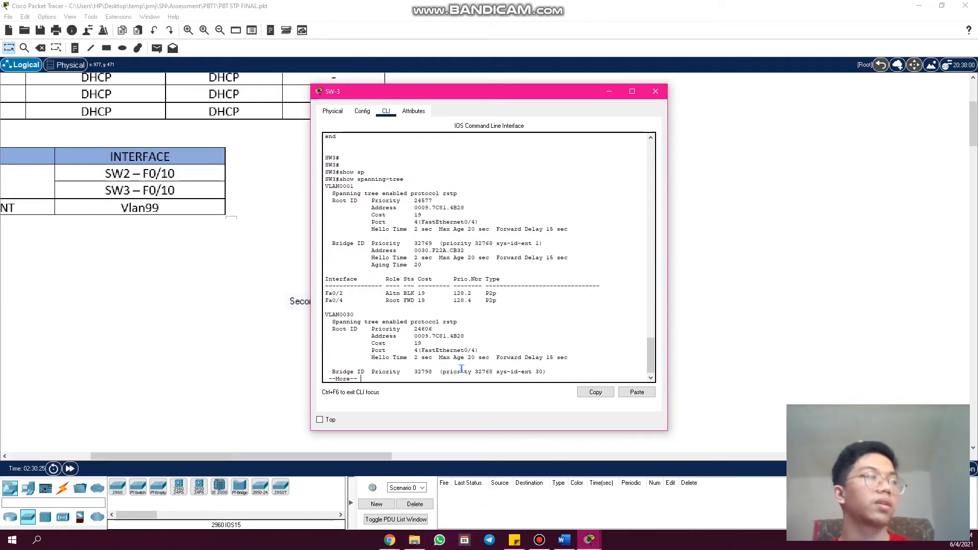
- Page through SW-3's spanning-tree output, highlight the VLAN0030 Root ID priority, and move the window clear of the SW-1 label
key(Return)
key(Return)
key(Return)
key(Return)
key(Return)
key(Return)
key(Return)
key(Return)
key(Return)
key(Return)
key(Return)
key(Return)
key(Return)
key(Return)
key(Return)
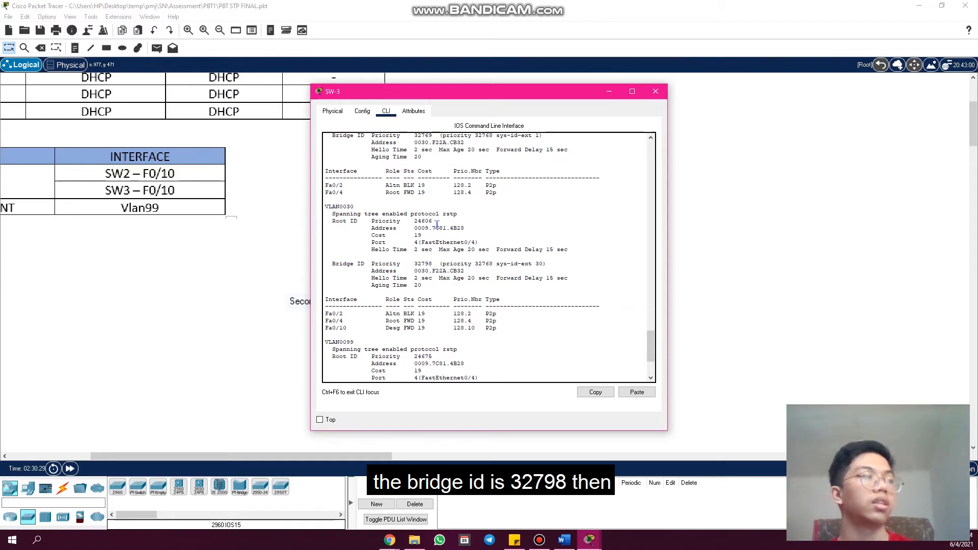
double_click(417, 221)
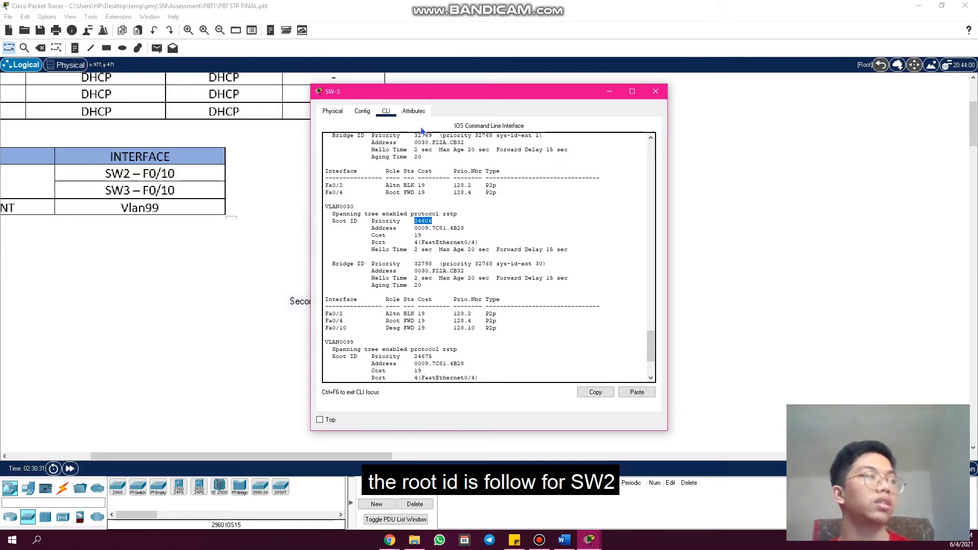
drag(414, 96, 490, 79)
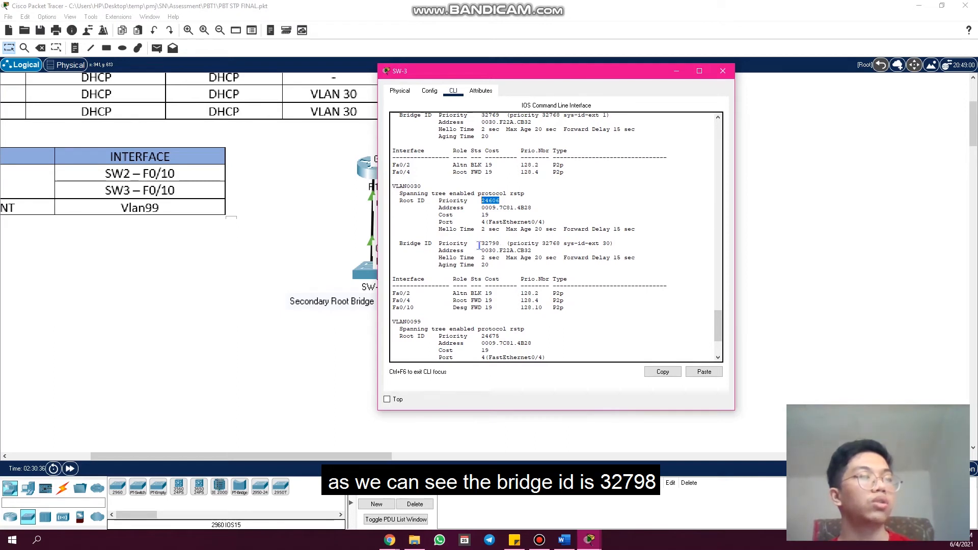
- Reopen SW-1's command line, review the Bridge ID priorities for VLAN0030 and VLAN0099, and minimize the window
click(294, 279)
click(452, 342)
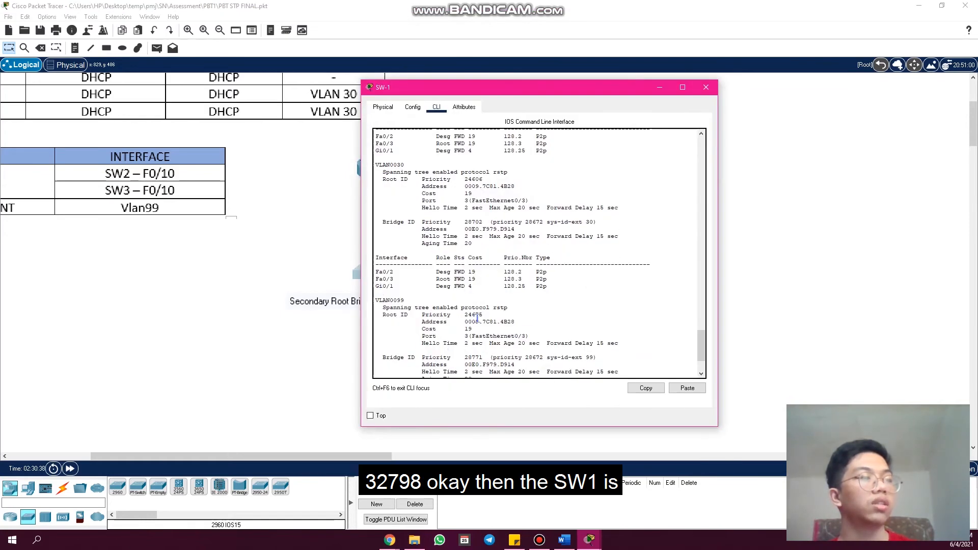
scroll(484, 326, down, 2)
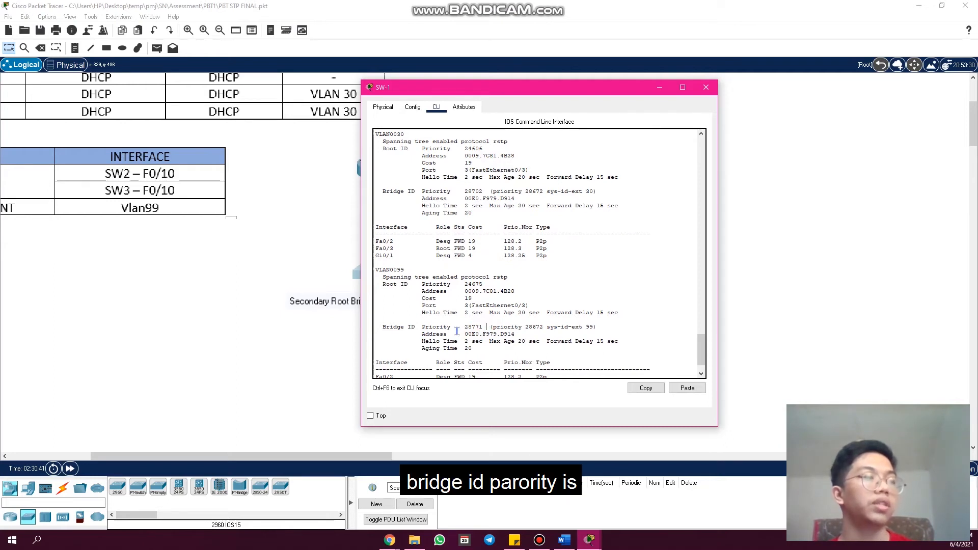
click(659, 88)
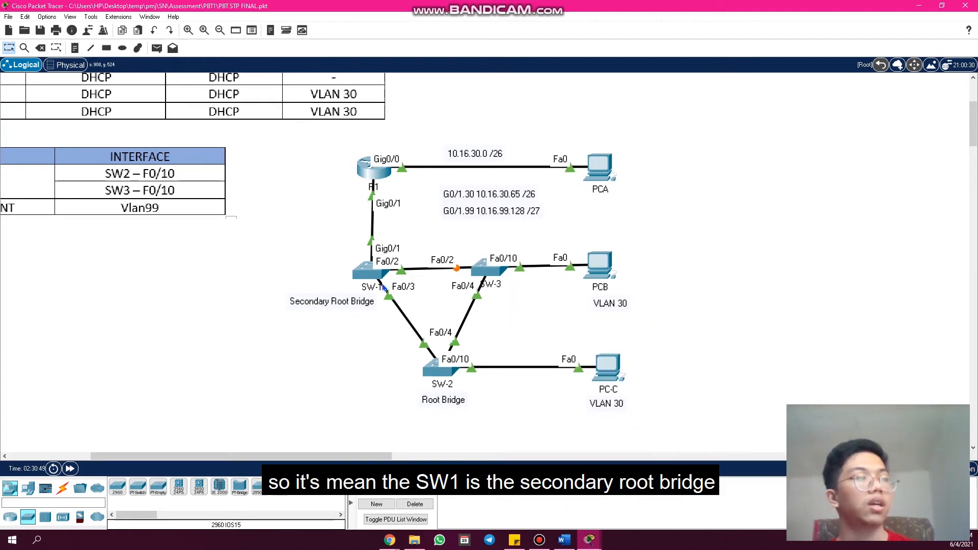
click(369, 274)
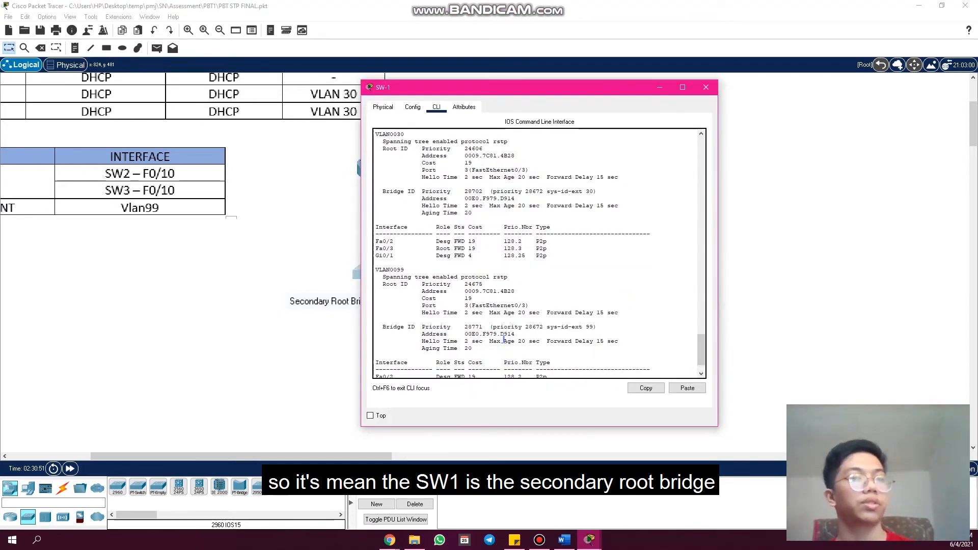
scroll(504, 338, down, 2)
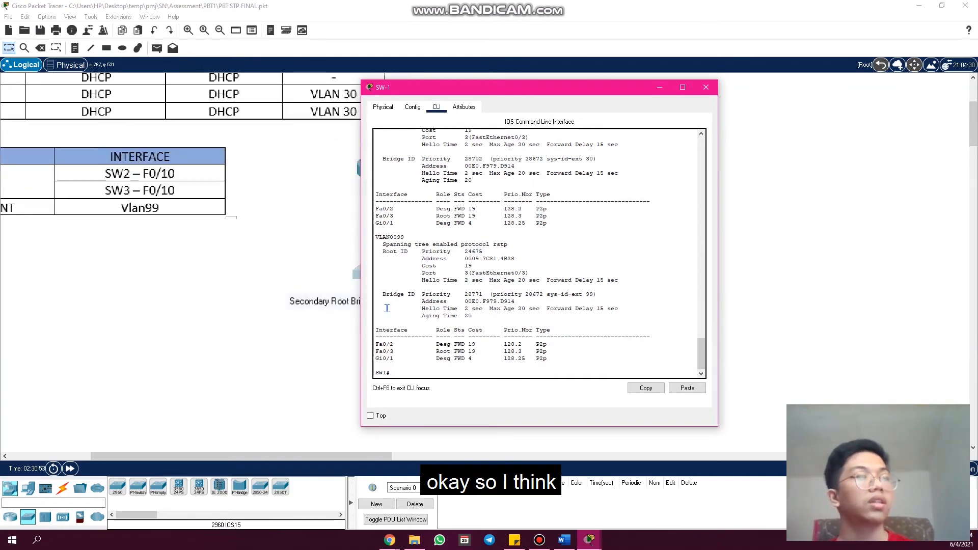
click(659, 89)
- Switch to the assessment rubric in Chrome, check the Part 4 STP advanced feature criteria, and return to Packet Tracer
mouse_move(390, 538)
click(359, 494)
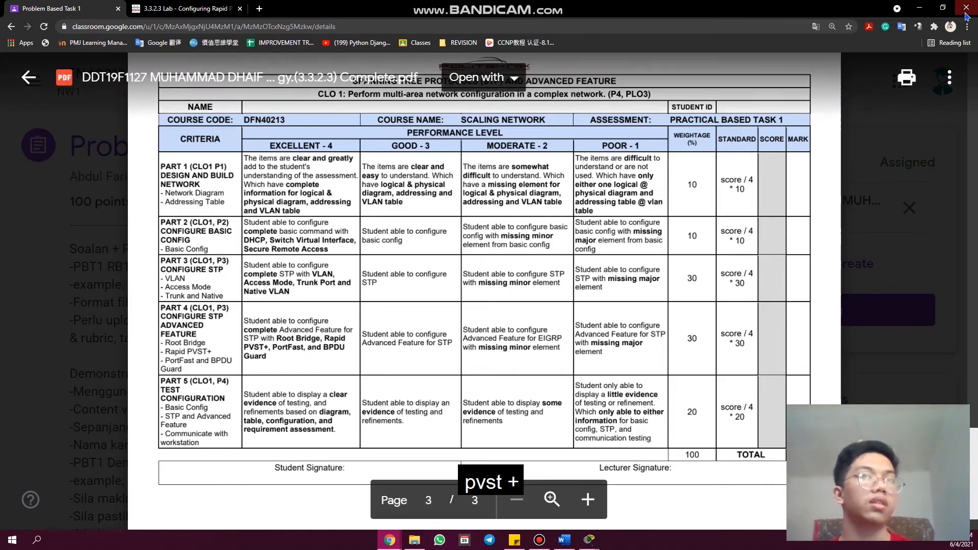
click(918, 8)
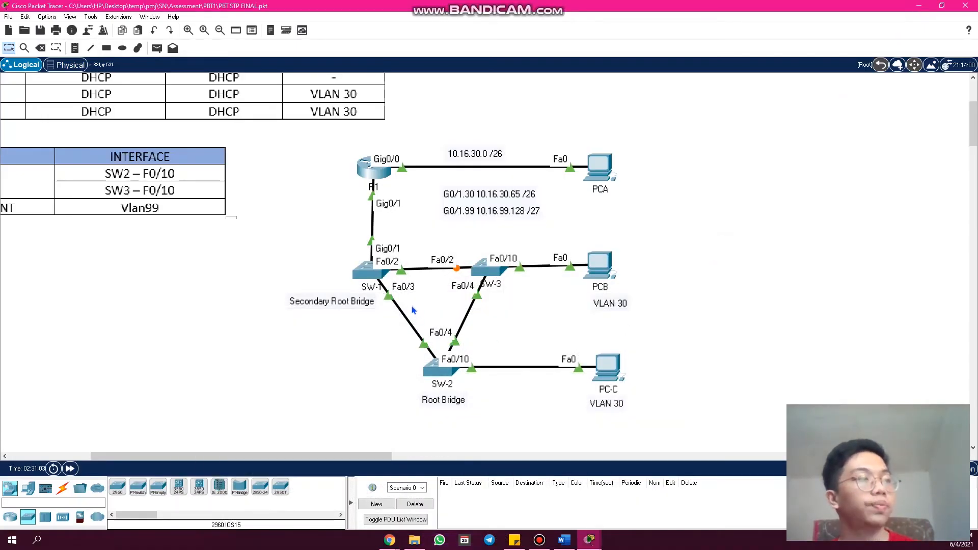
- Open SW-1's command line and try the pasted "show running-config | include spanning-tree mode" command, retrying it without "mode"
click(363, 270)
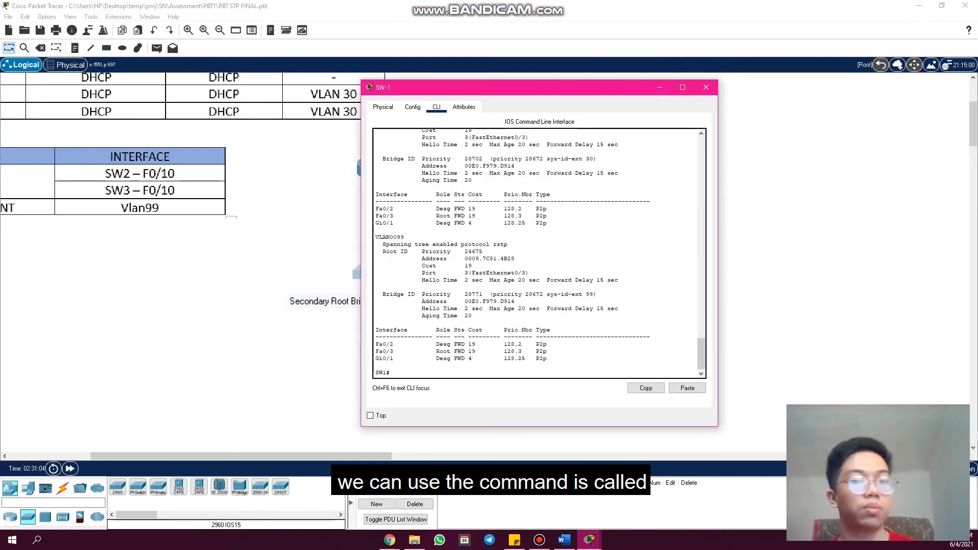
key(alt+Tab)
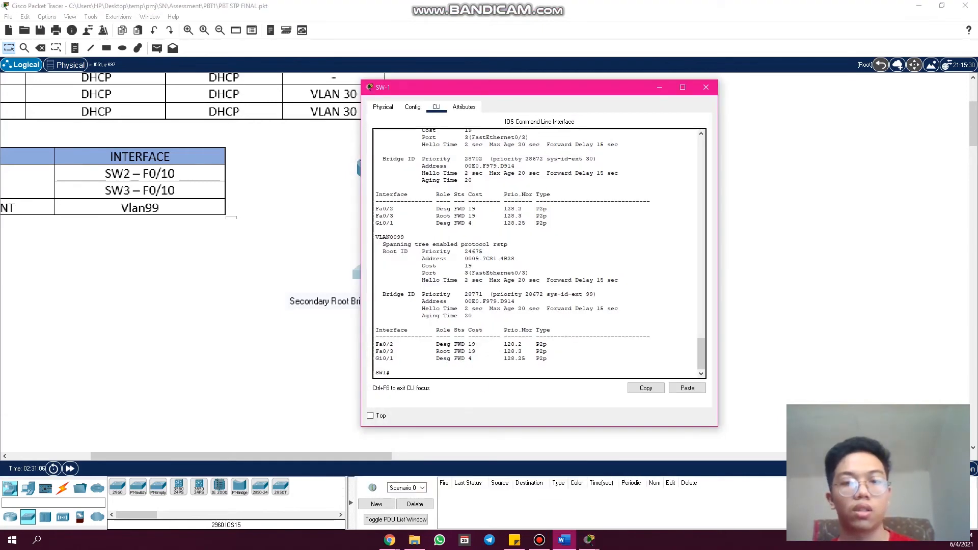
click(409, 376)
click(698, 388)
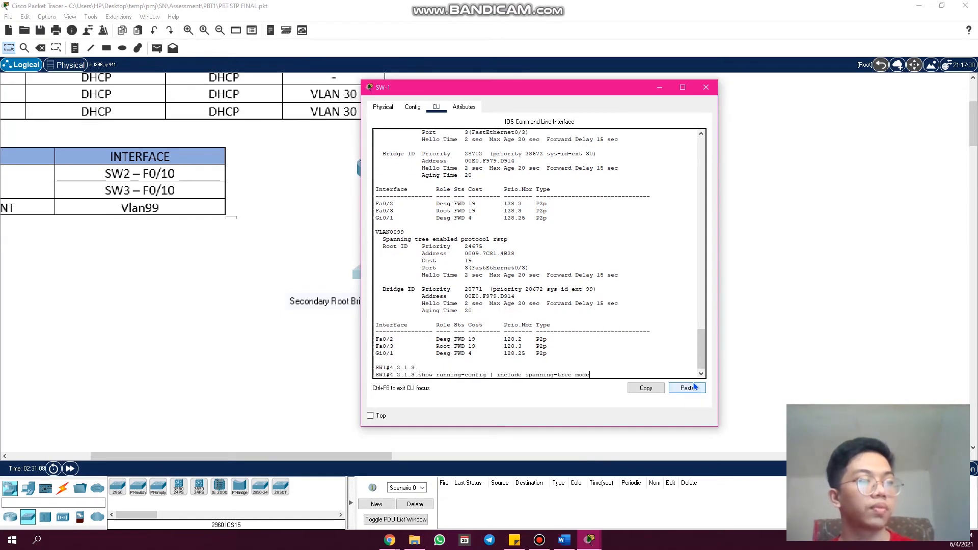
key(Return)
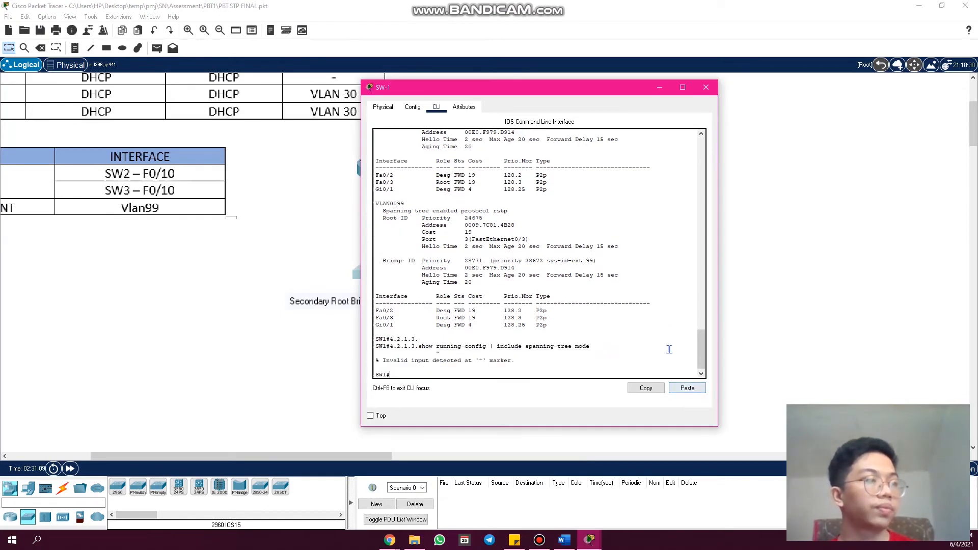
key(Up)
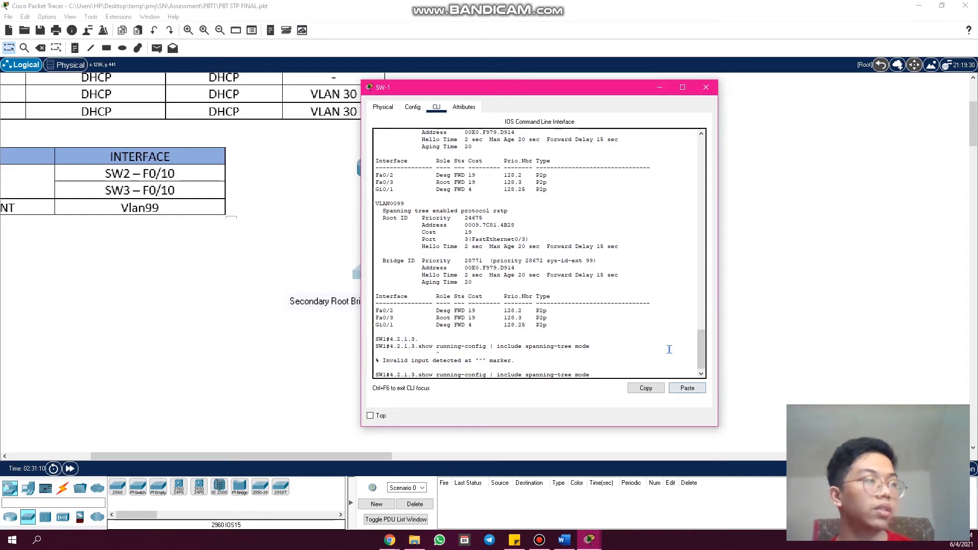
click(564, 540)
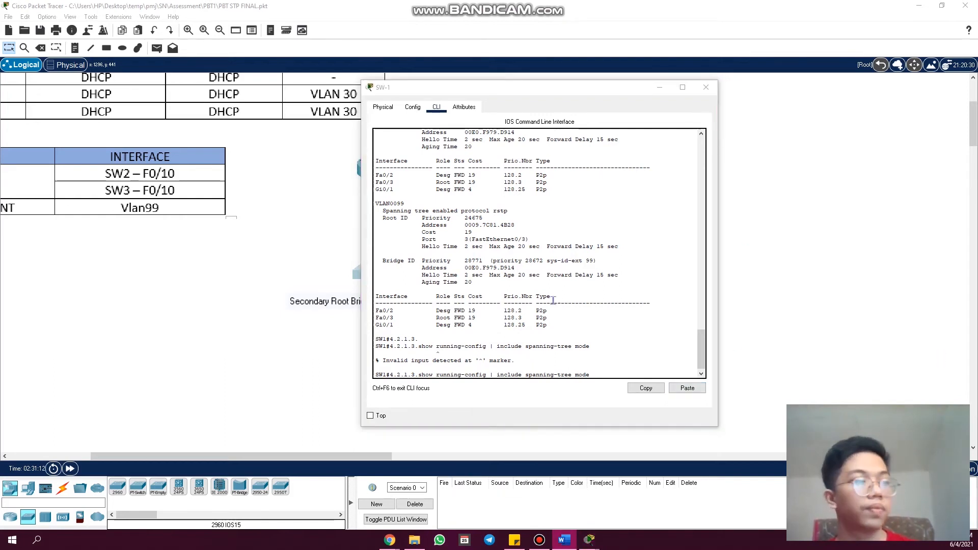
click(436, 377)
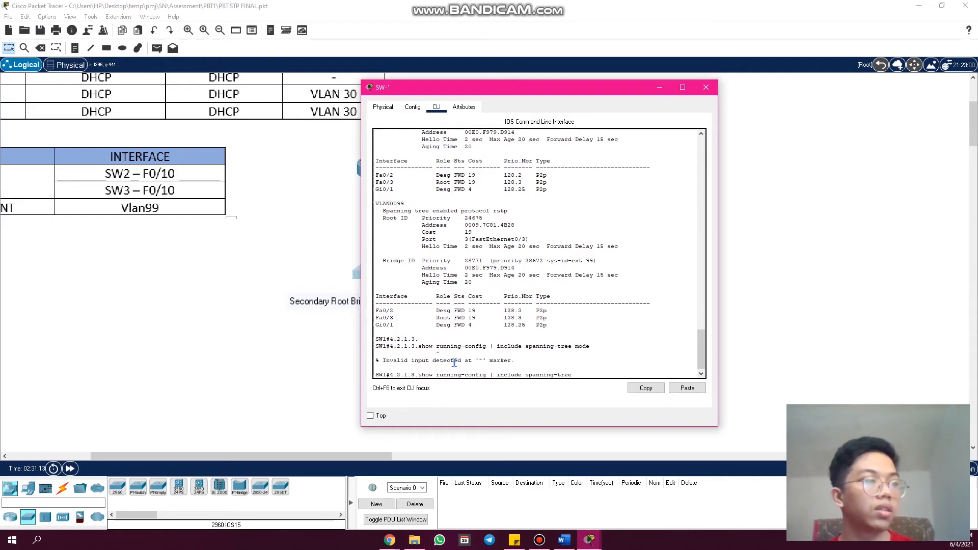
key(Return)
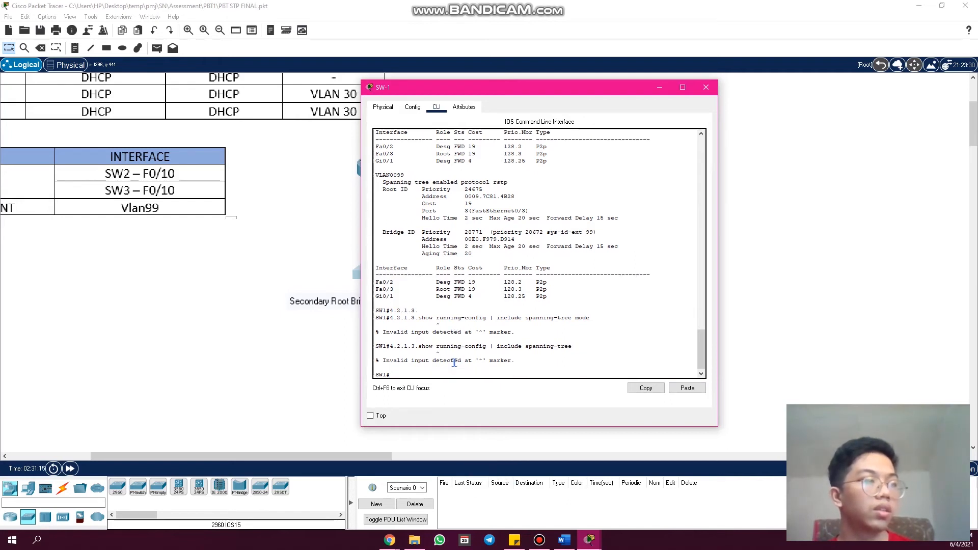
- List the "show run" options on SW-1, then run "show run | include spanning-tree"
text(show run)
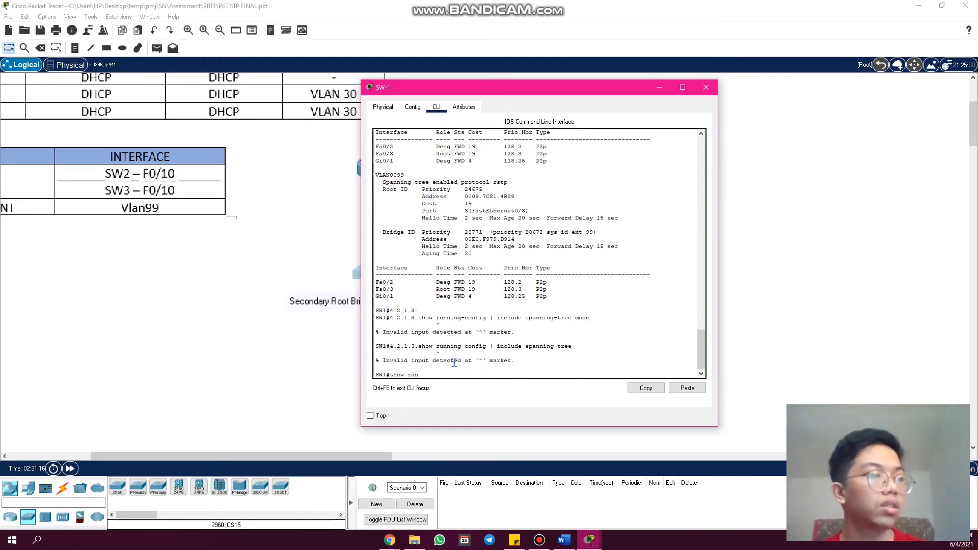
text( ?)
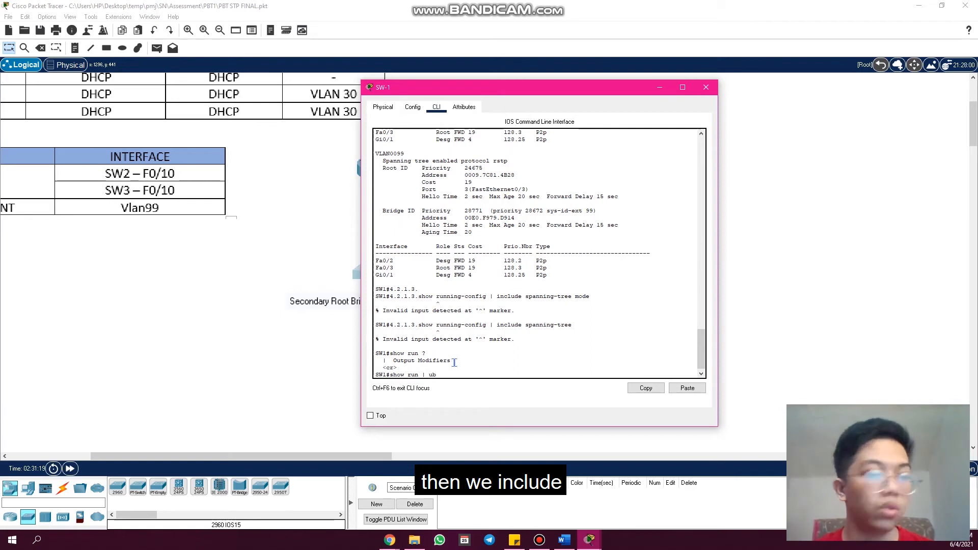
text(| inc)
key(Tab)
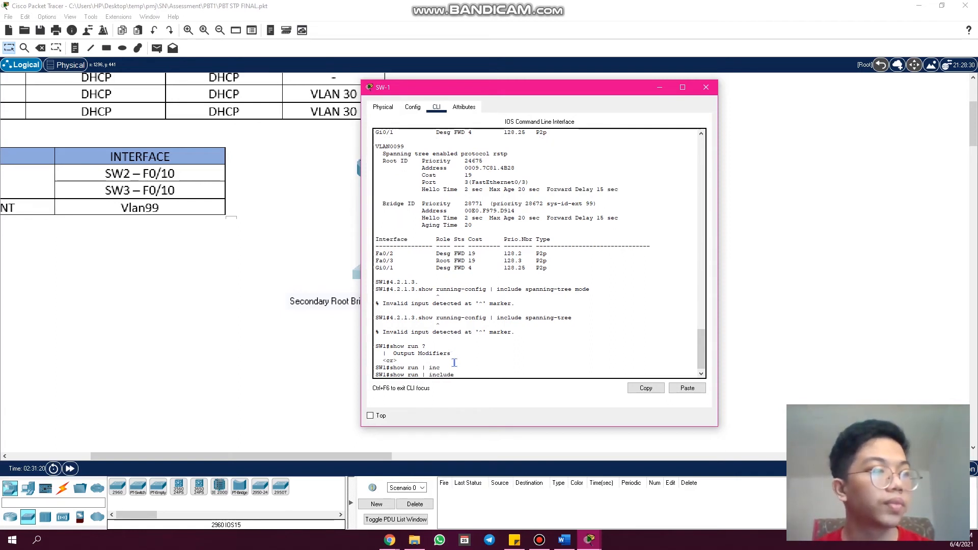
text(sp)
key(Tab)
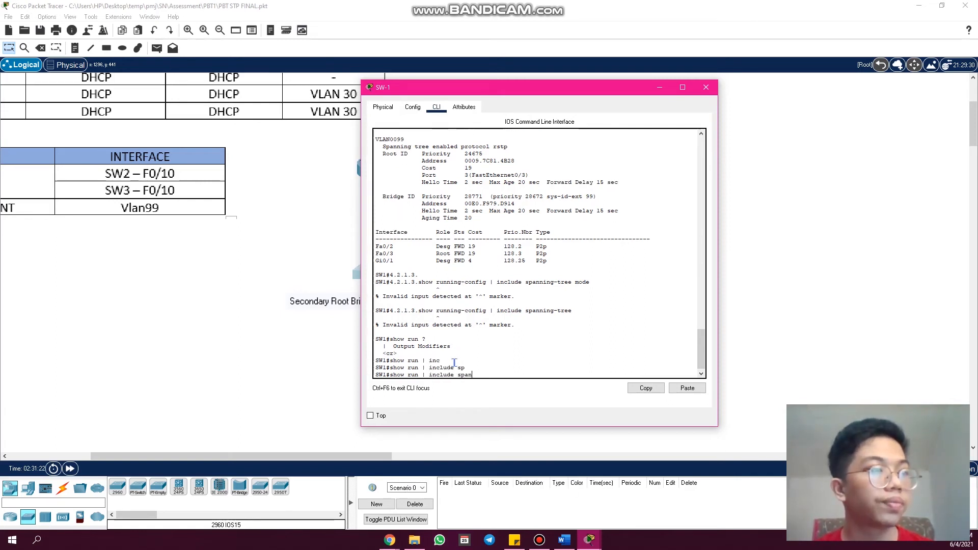
text(anning-tree)
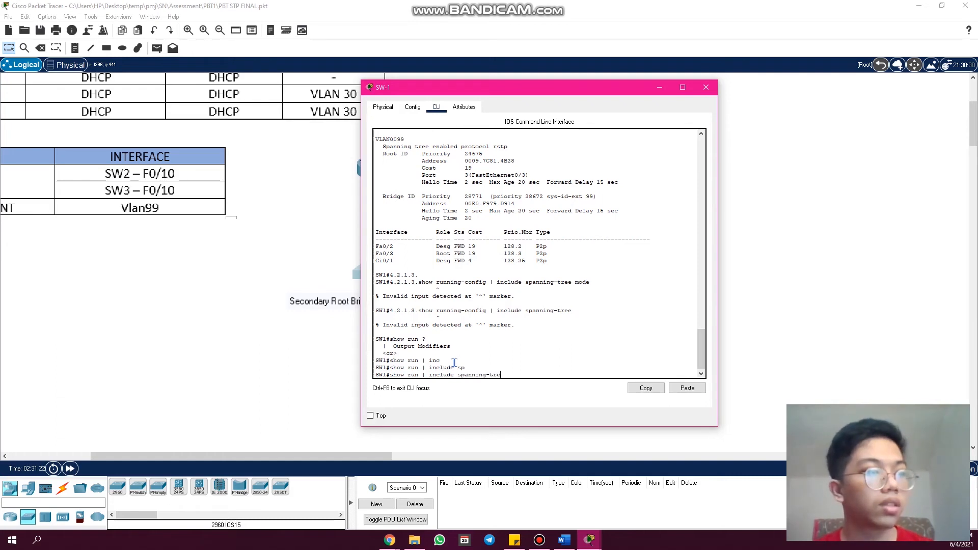
key(Return)
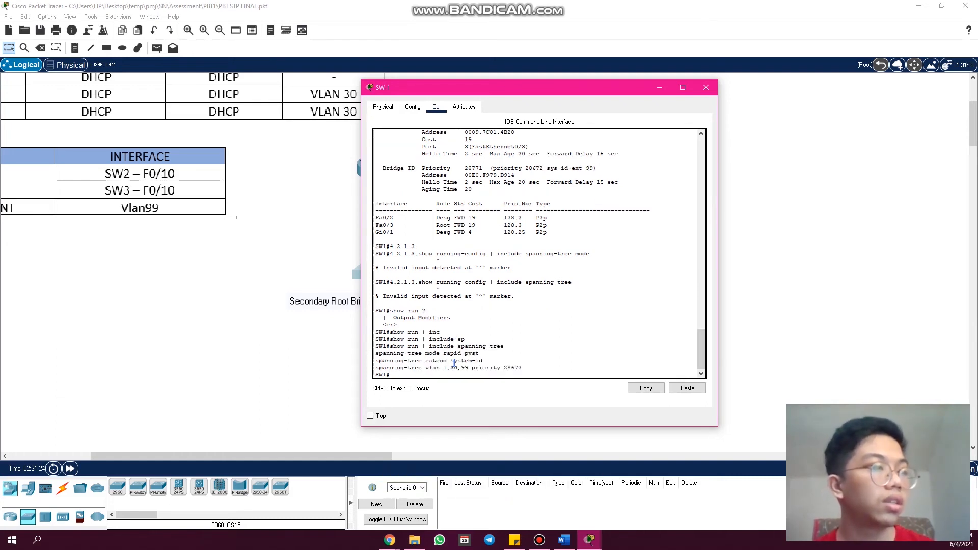
- Add blank prompts below SW-1's output, highlight "spanning-tree mode" in the rapid-pvst line, and close the window
key(Return)
key(Return)
key(Return)
key(Return)
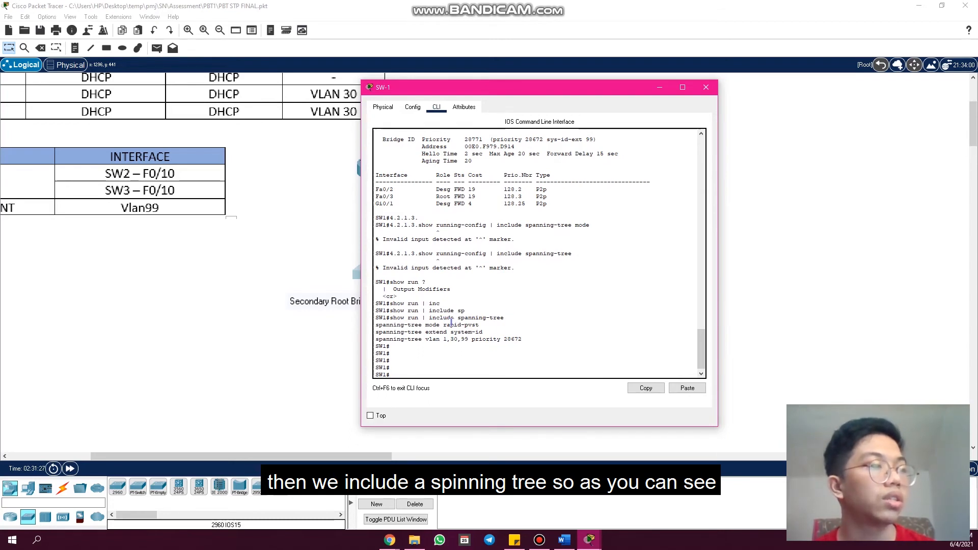
drag(375, 325, 441, 325)
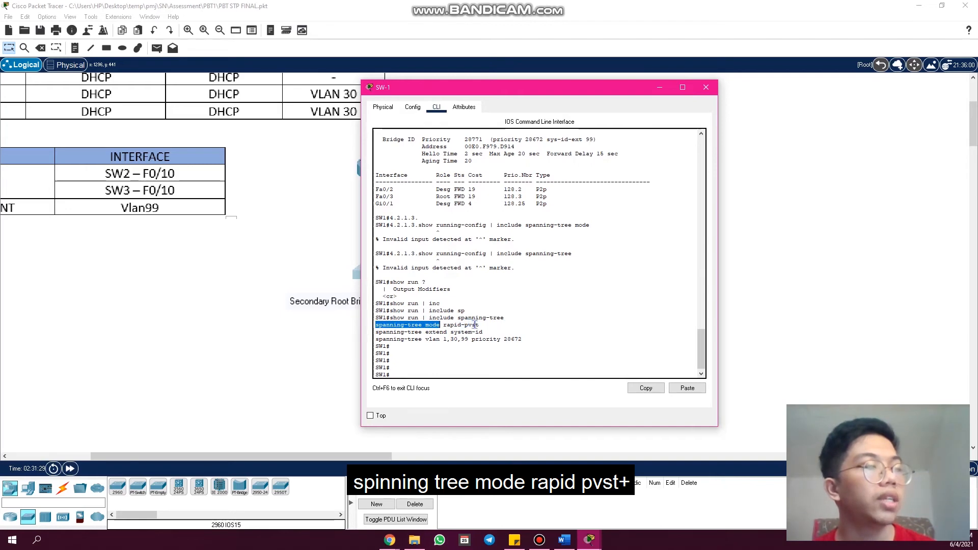
click(706, 87)
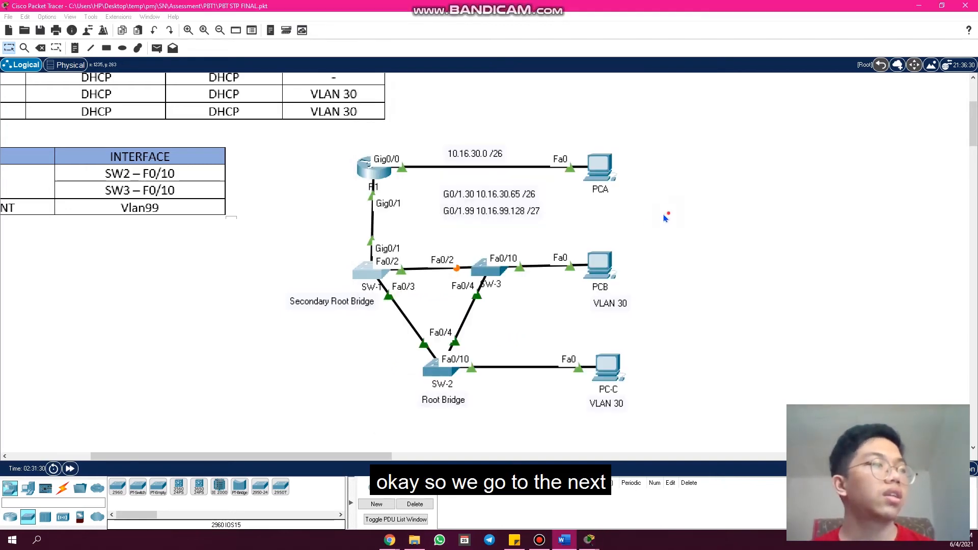
- Run "show run" in SW-3's command line, check the configured spanning-tree mode, and close the window
click(485, 270)
scroll(521, 347, down, 3)
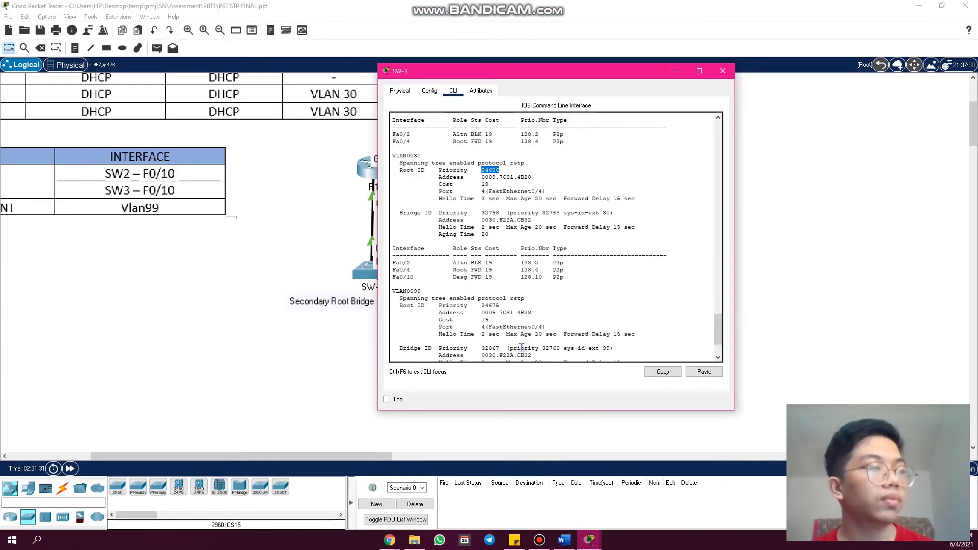
text(show ru)
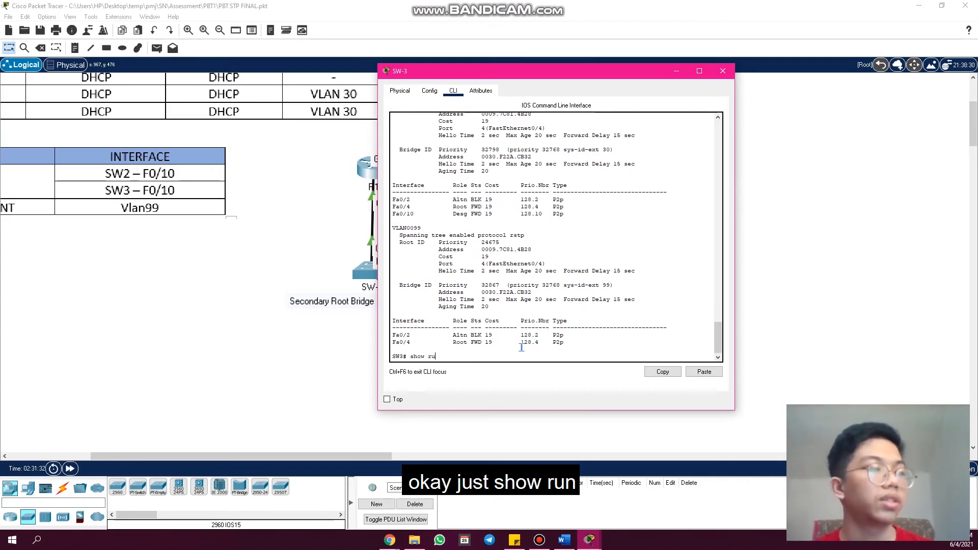
text(n)
key(Return)
scroll(482, 254, up, 1)
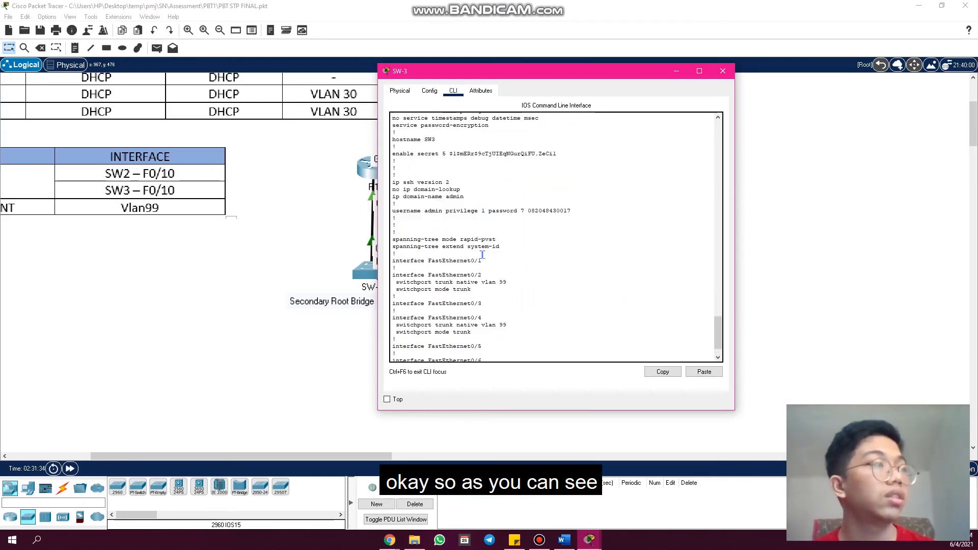
scroll(482, 255, up, 1)
scroll(483, 239, up, 1)
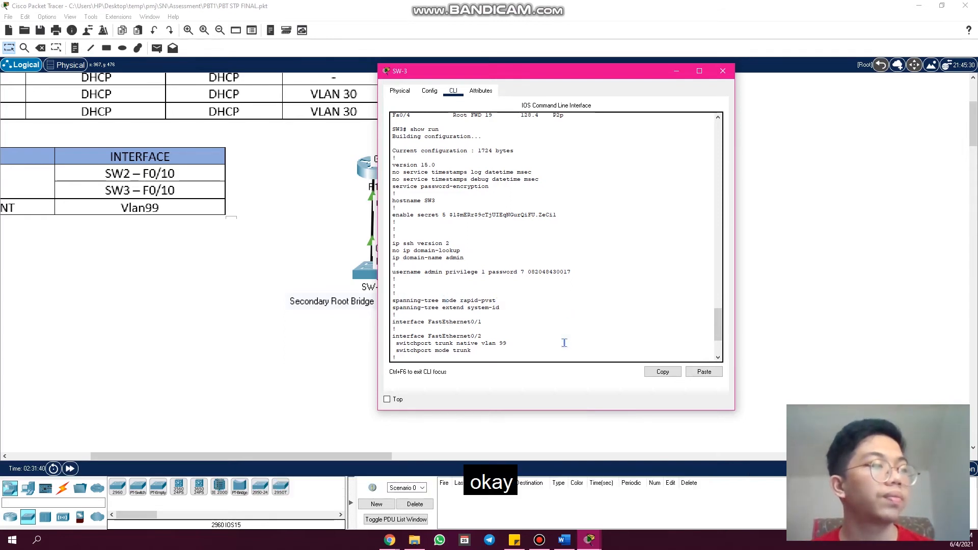
scroll(721, 193, down, 10)
click(722, 70)
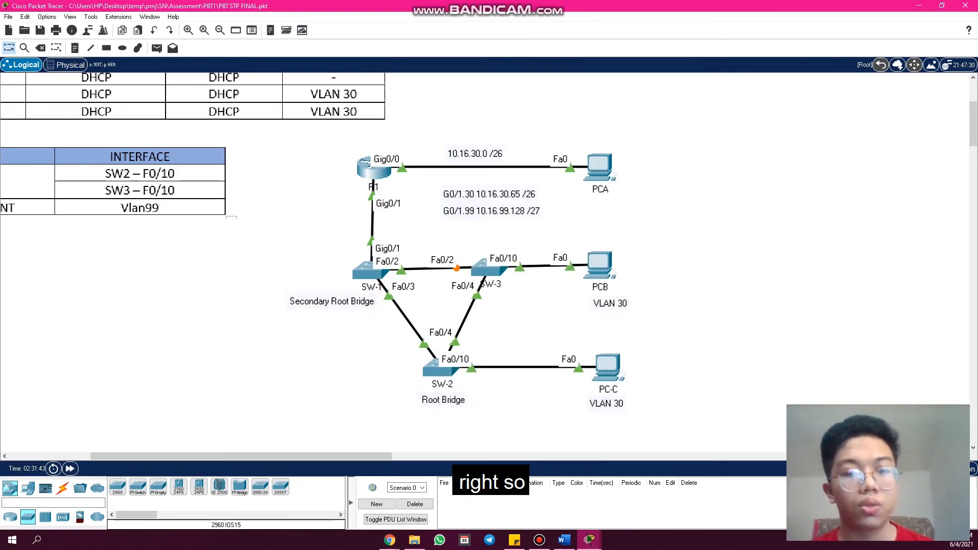
- Switch to the Problem Based Task 1 rubric in Chrome, check the PortFast and BPDU Guard criterion, and return to Packet Tracer
click(390, 540)
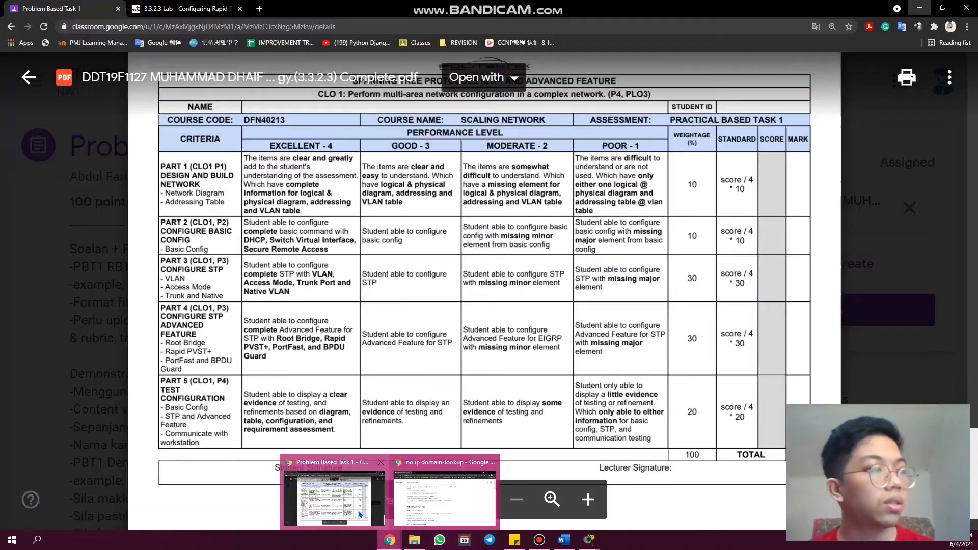
click(359, 515)
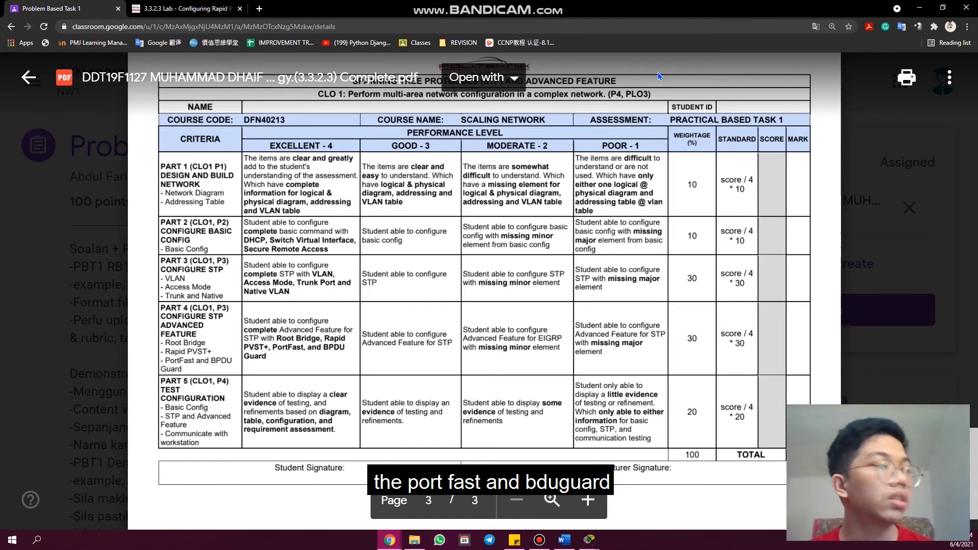
click(920, 8)
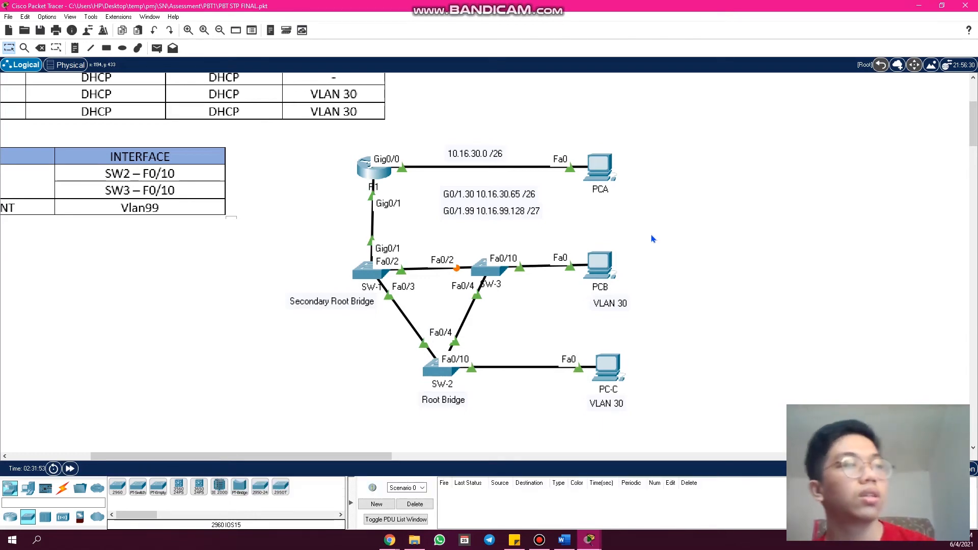
- Reopen SW-3's command line, page past the pending output, and rerun "show run", paging through the configuration
click(500, 274)
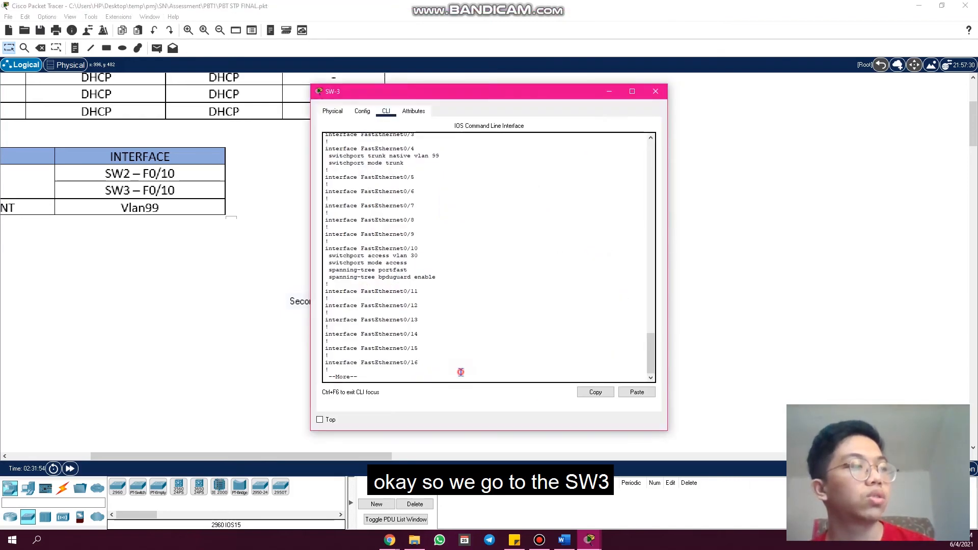
key(space)
key(space)
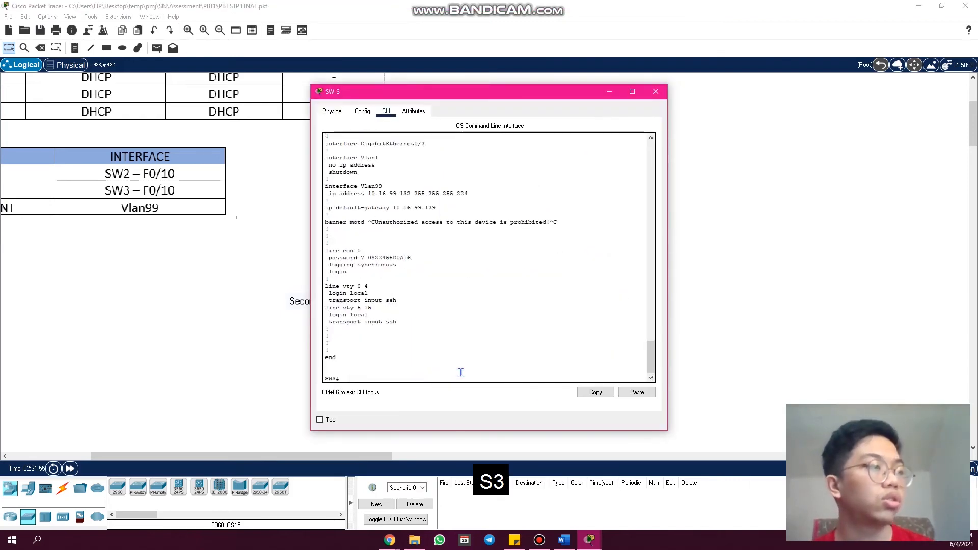
key(Return)
key(Return)
key(Return)
text(show run)
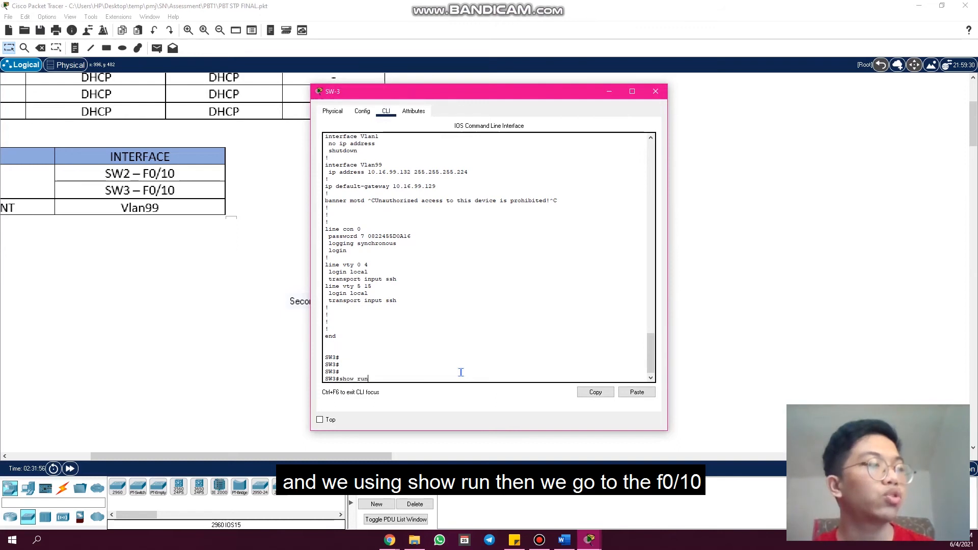
key(Return)
key(space)
key(space)
key(space)
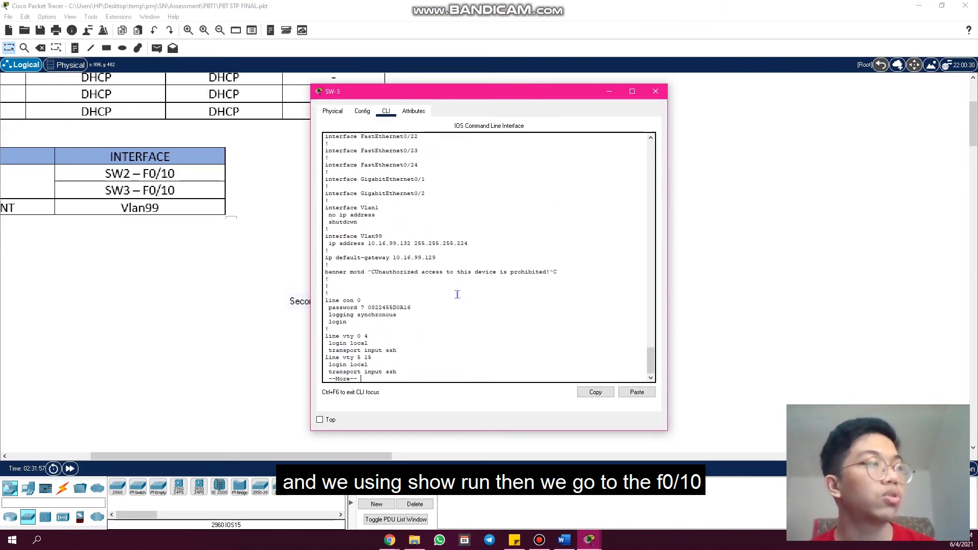
- Locate FastEthernet0/10 in SW-3's configuration, reposition the window, highlight the spanning-tree portfast and bpduguard lines, and close the window
scroll(456, 295, up, 6)
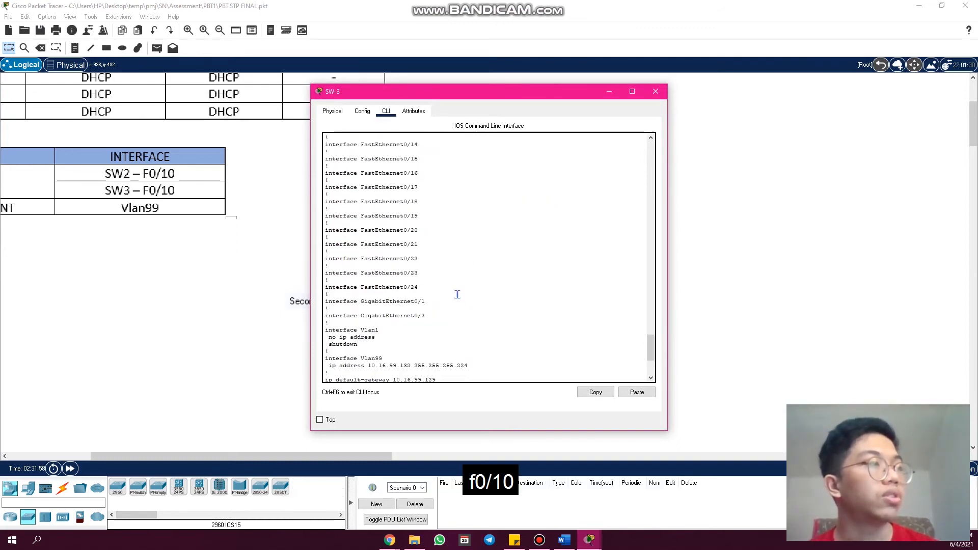
scroll(457, 294, up, 6)
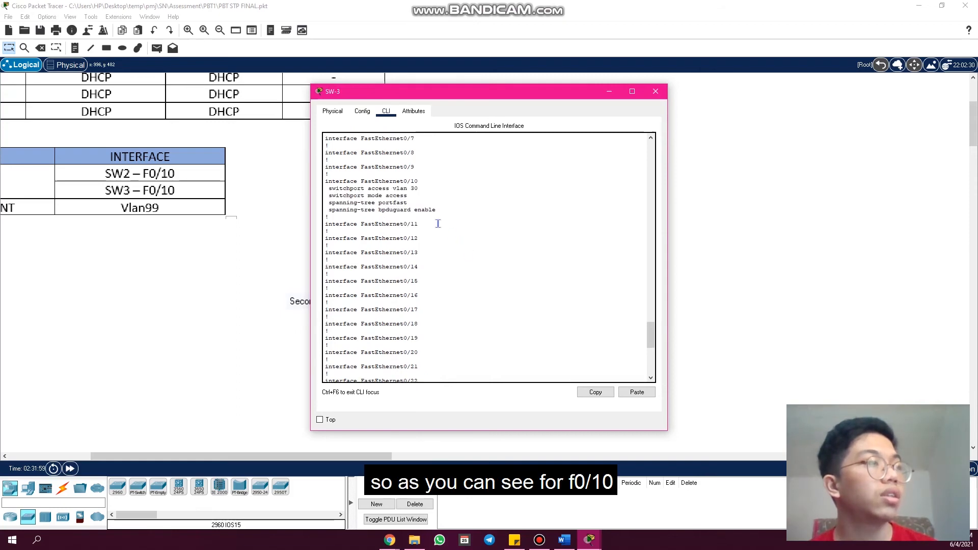
drag(488, 93, 493, 345)
drag(572, 347, 642, 137)
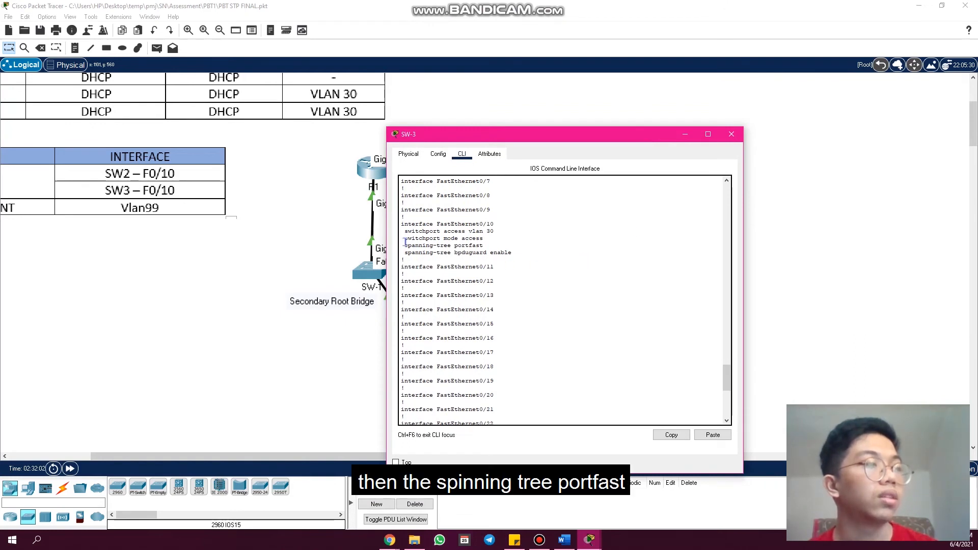
drag(403, 245, 484, 246)
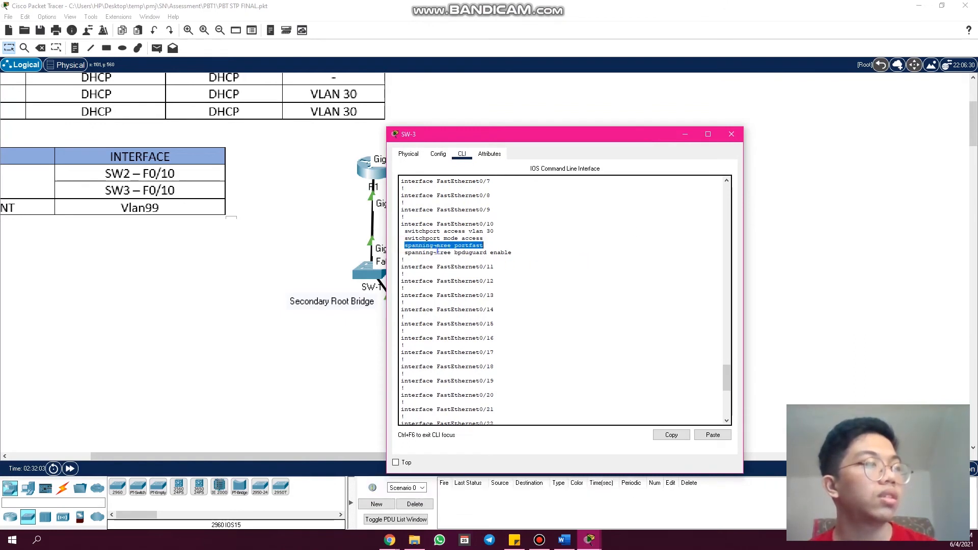
drag(406, 252, 456, 253)
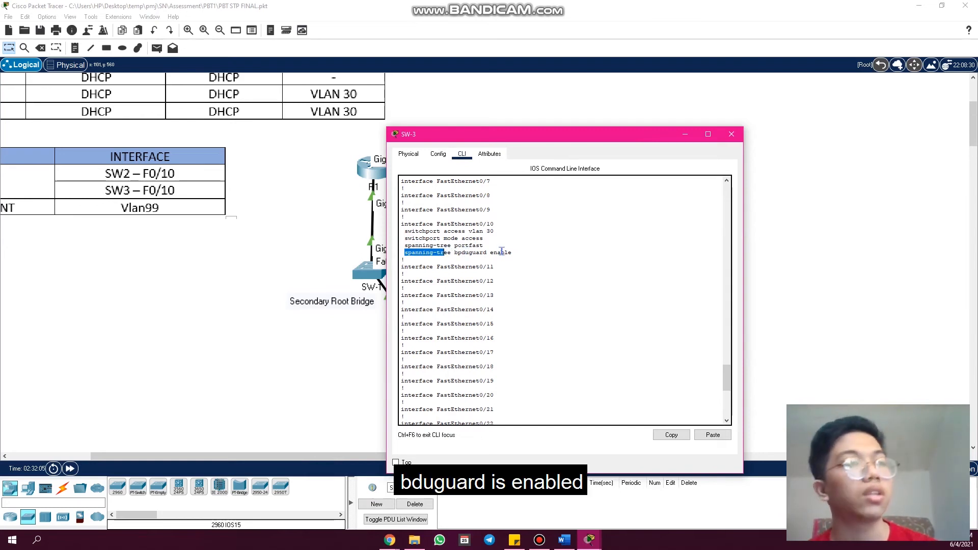
click(738, 135)
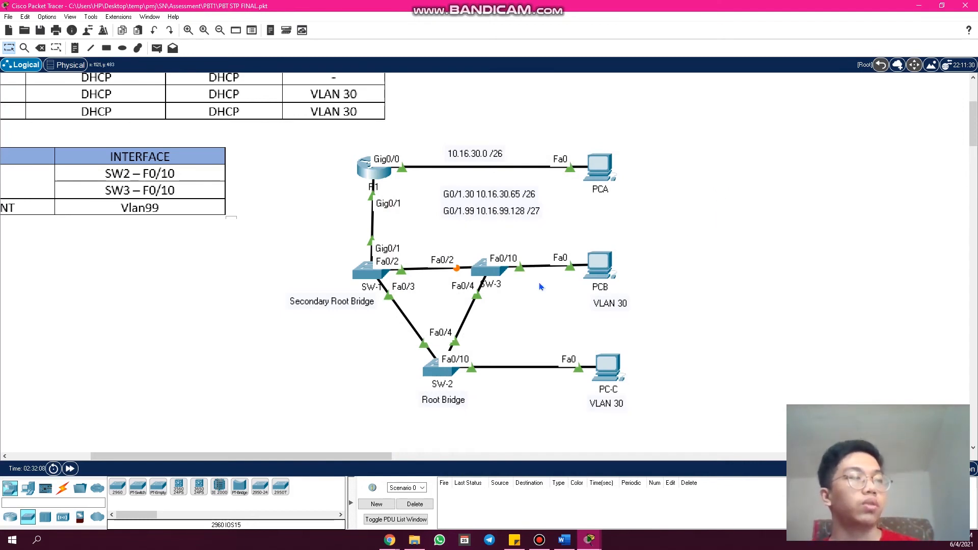
- Reopen SW-3's command line, page past the pending output to the prompt, and run "show spanning-tree"
click(487, 274)
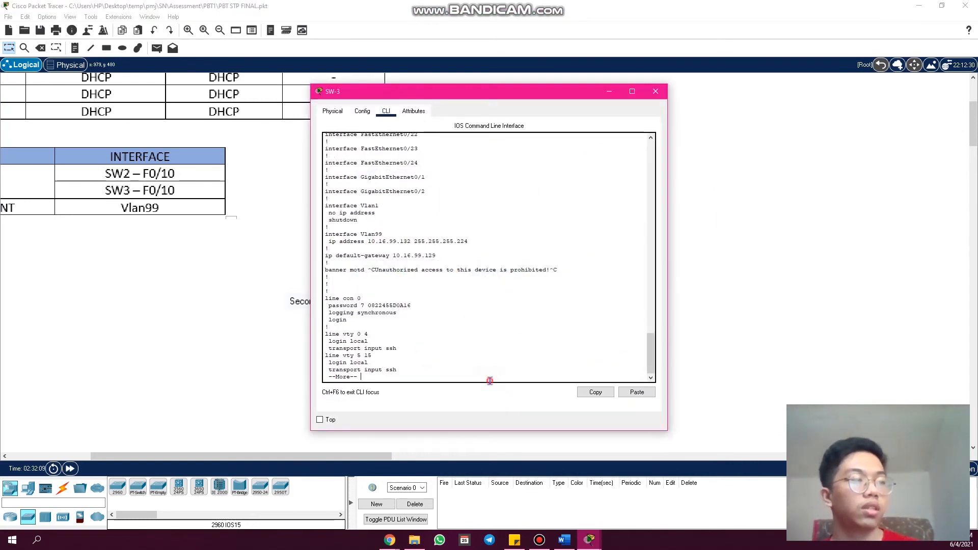
key(space)
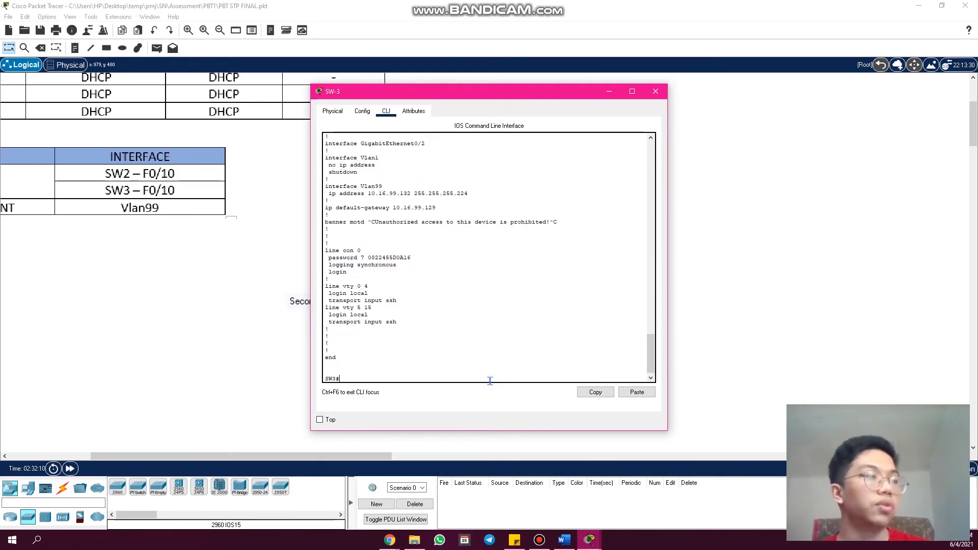
key(Return)
key(Return)
key(Return)
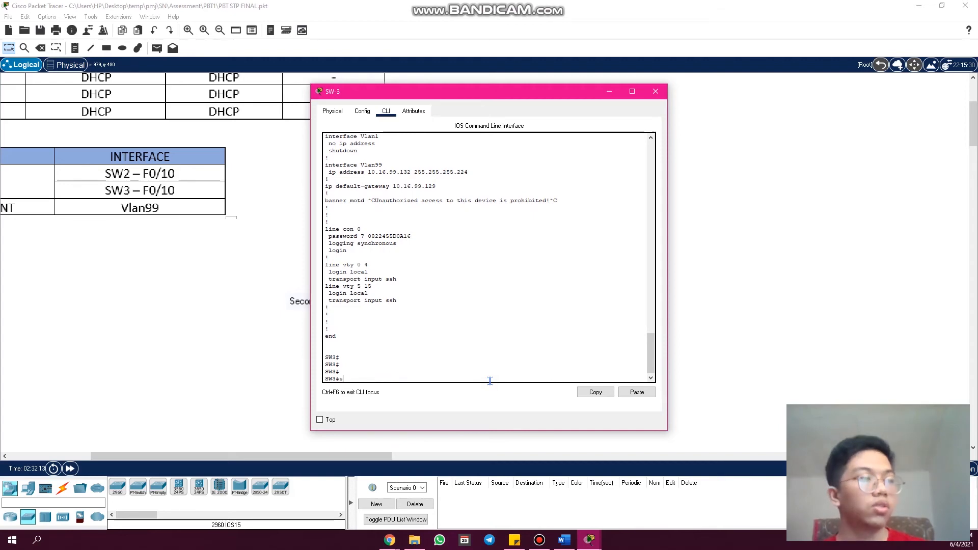
text(show sp)
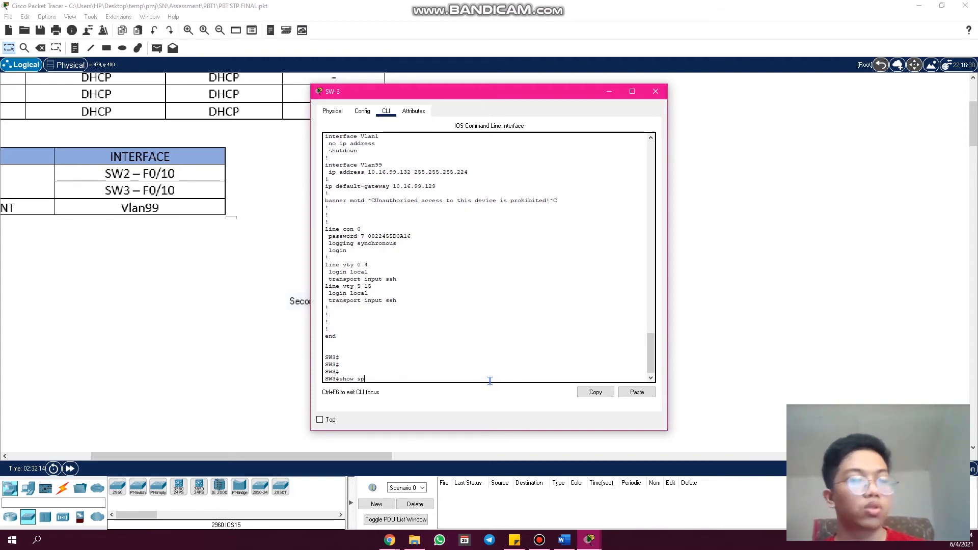
text(anning-tree)
key(Return)
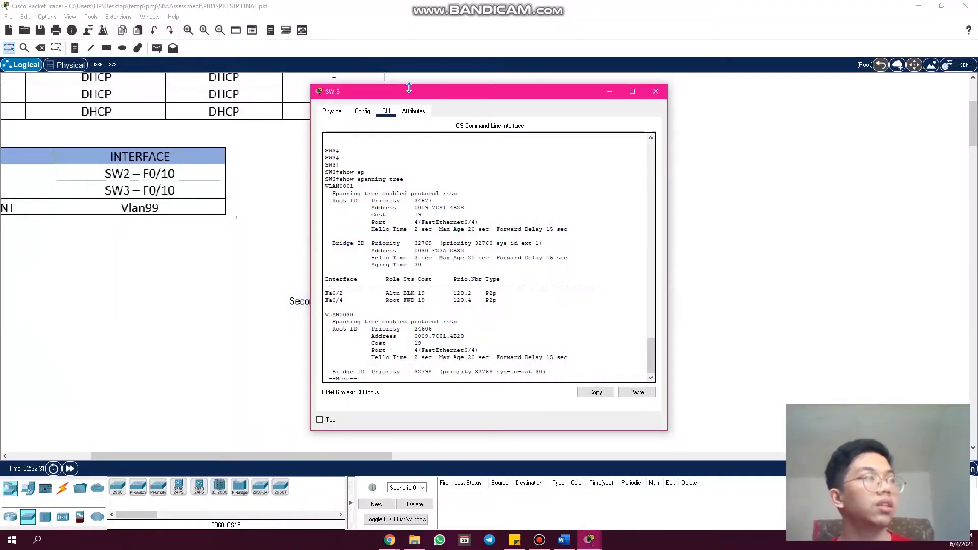
- Compare SW-3's VLAN0001 roles and states for Fa0/2 and Fa0/4 with the topology, highlighting the entries, and close the window
drag(412, 95, 427, 331)
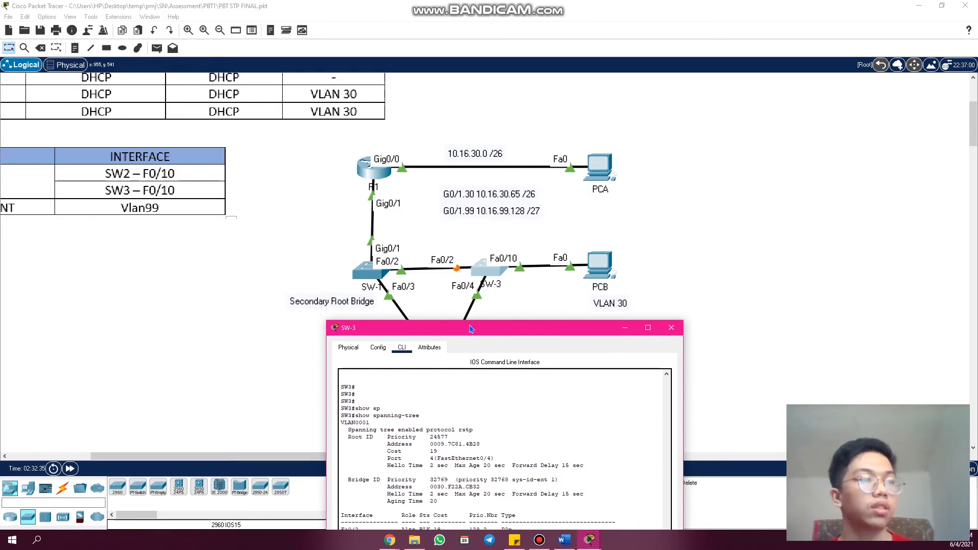
drag(470, 328, 494, 168)
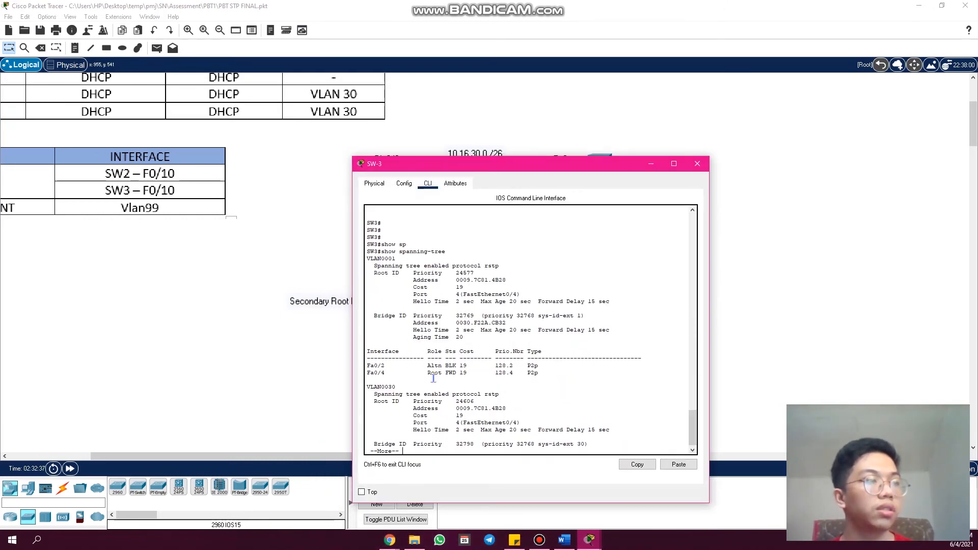
drag(427, 366, 441, 367)
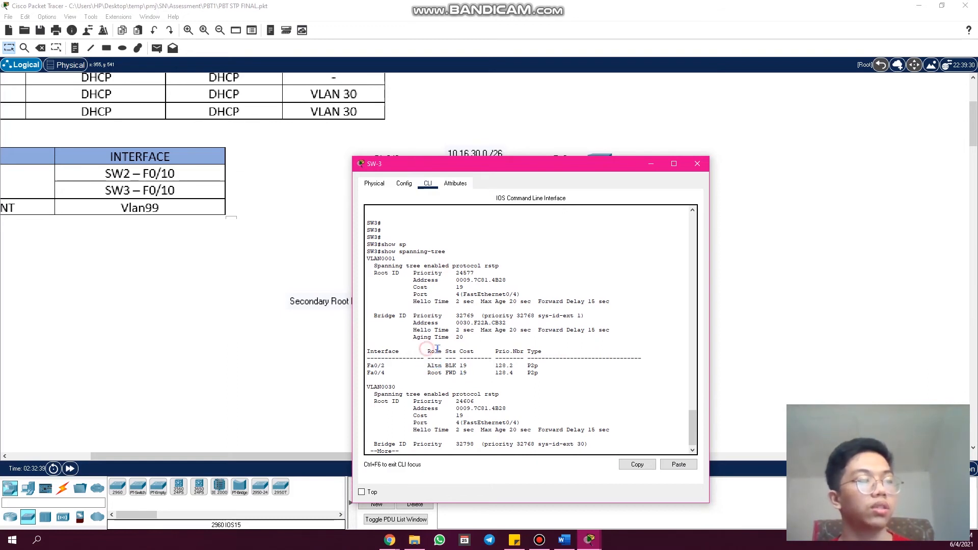
drag(428, 365, 445, 366)
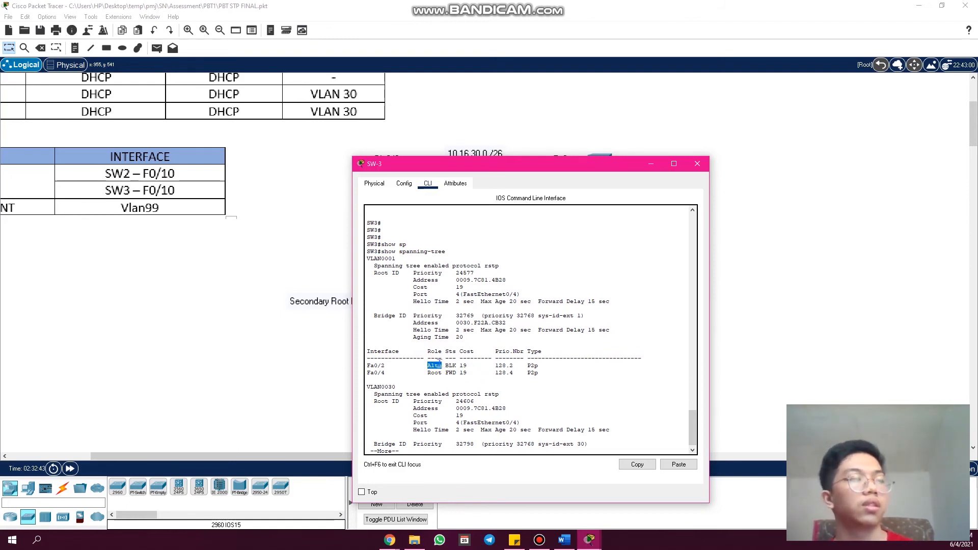
mouse_move(444, 352)
mouse_down()
mouse_move(456, 352)
mouse_move(453, 366)
mouse_move(465, 378)
mouse_move(442, 365)
mouse_up()
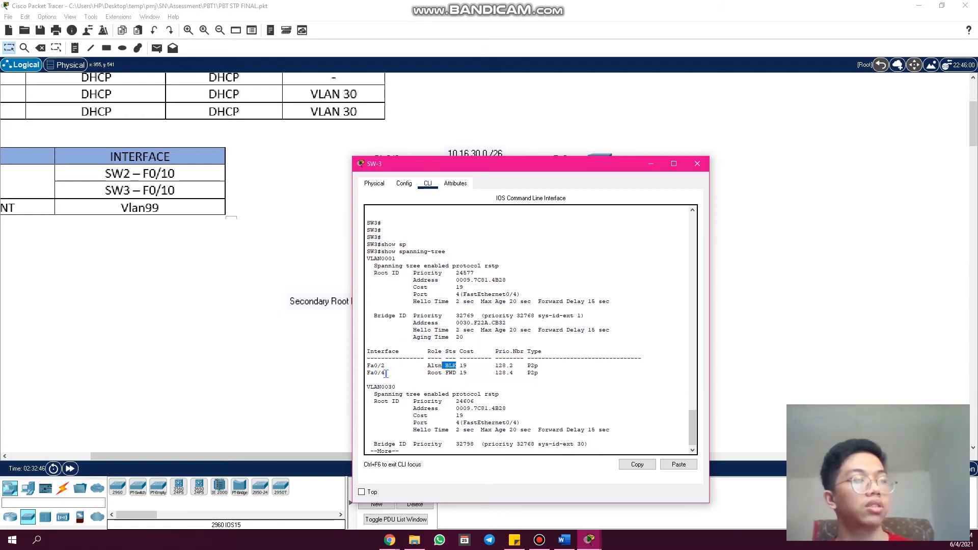
drag(444, 374, 456, 373)
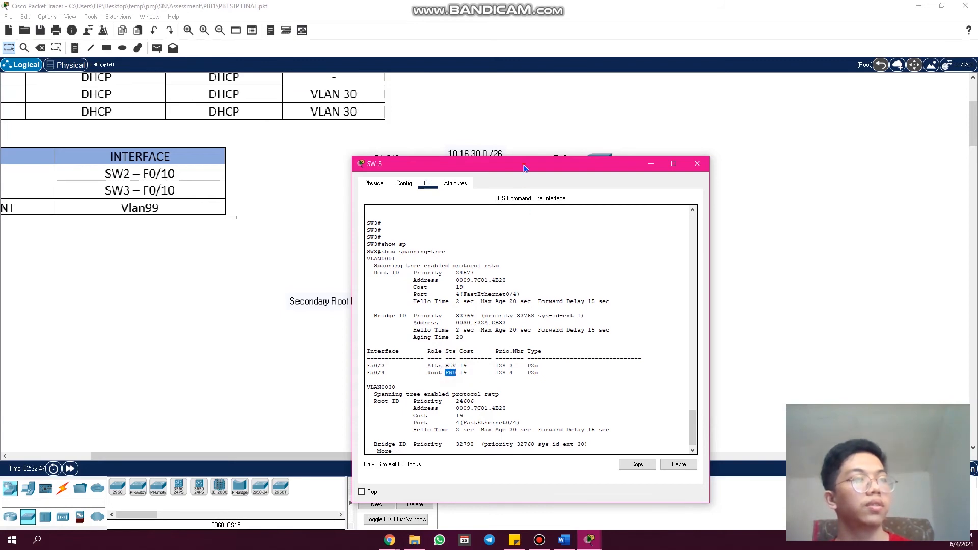
drag(525, 168, 489, 409)
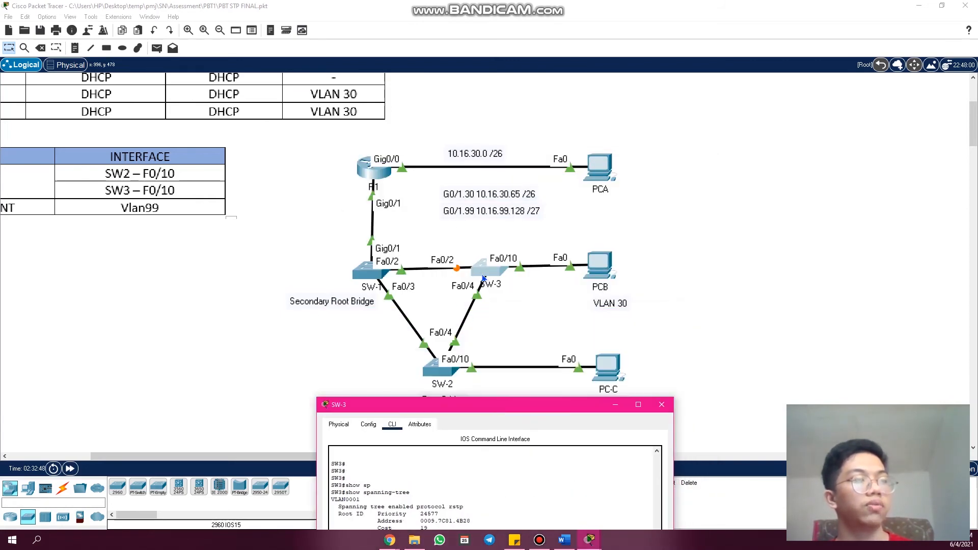
drag(588, 408, 648, 166)
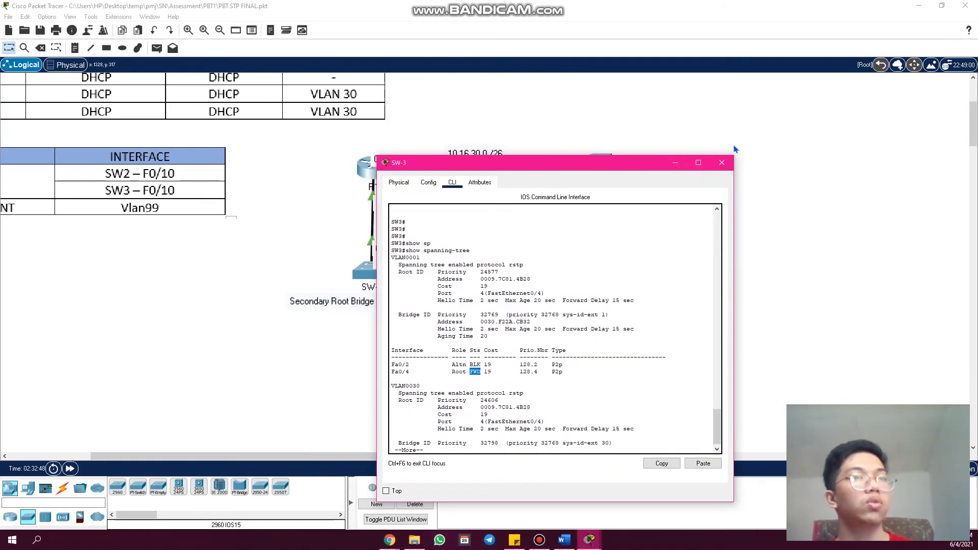
click(721, 162)
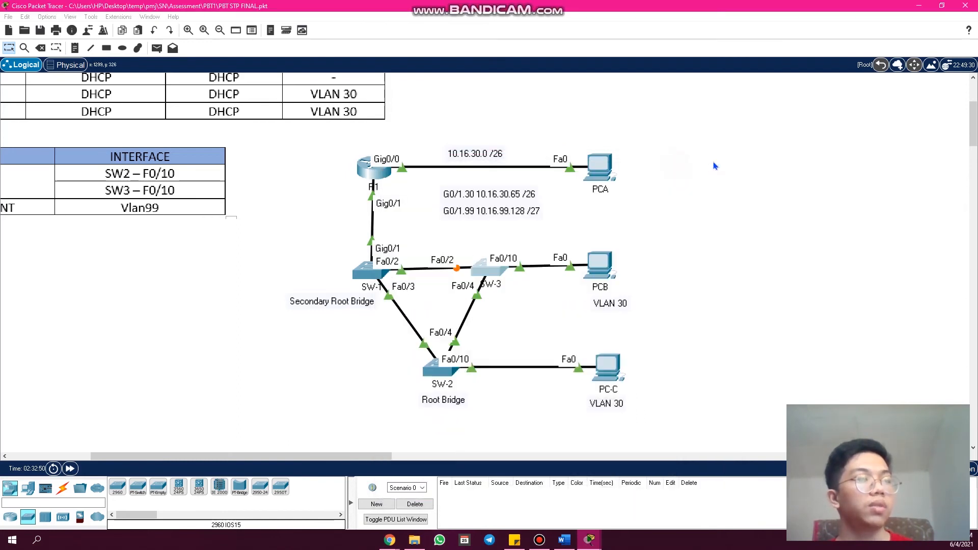
- Delete the Fa0/3 link between SW-1 and SW-2 and return to the selection tool
click(41, 48)
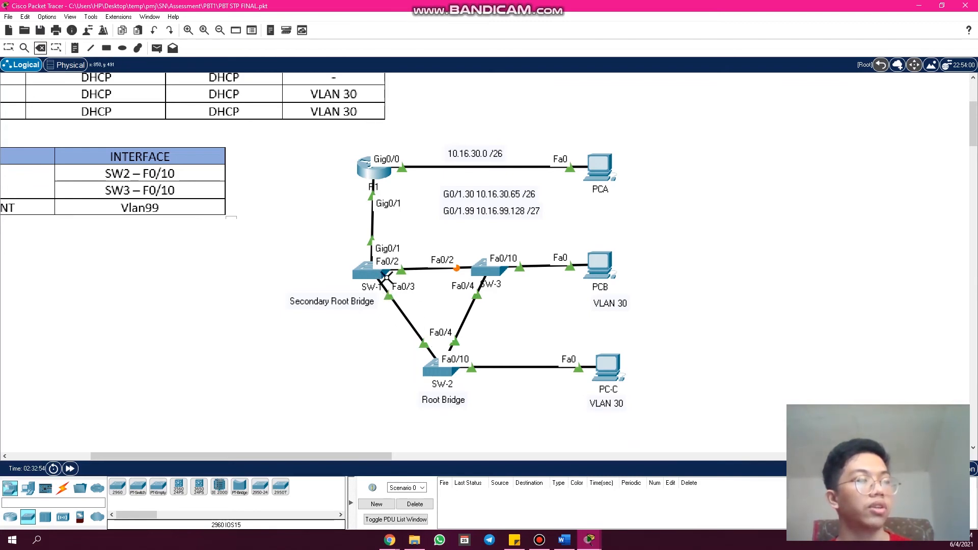
click(399, 309)
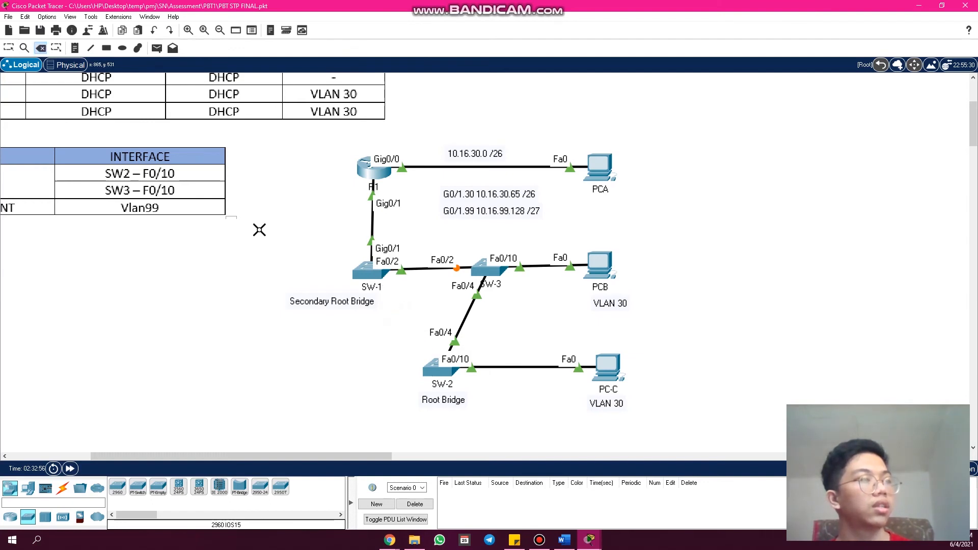
click(9, 48)
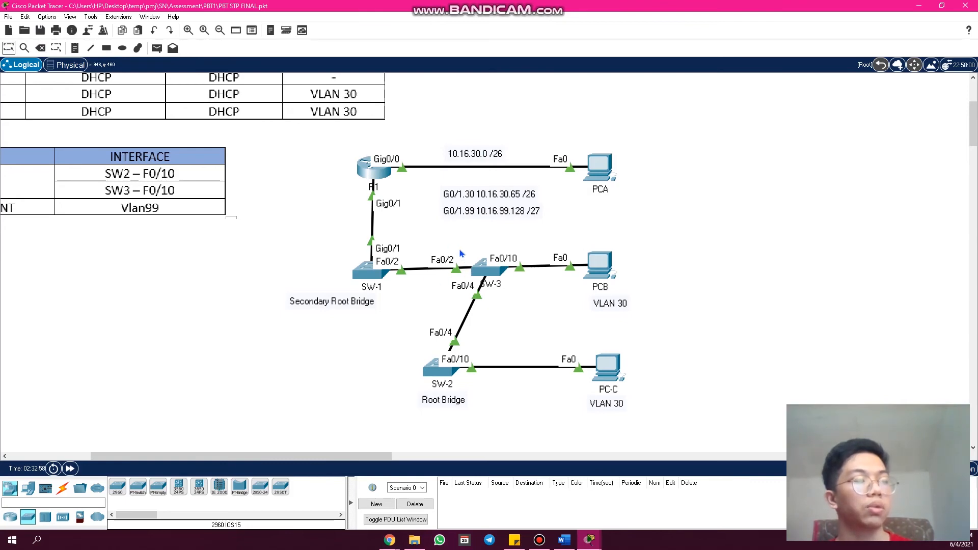
- Reopen SW-3's command line, finish the pending output, and rerun "show spanning-tree", paging to the end
click(485, 278)
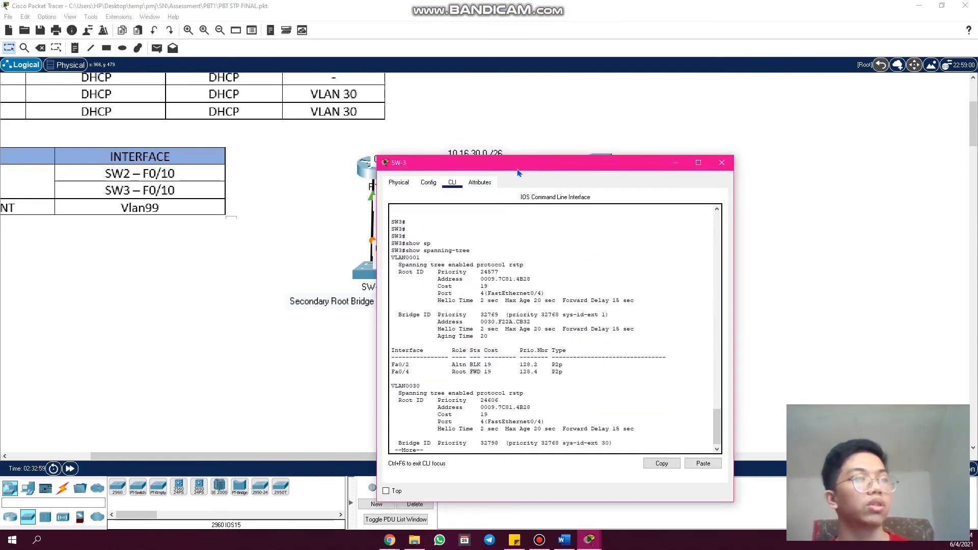
drag(517, 173, 559, 130)
drag(479, 376, 512, 380)
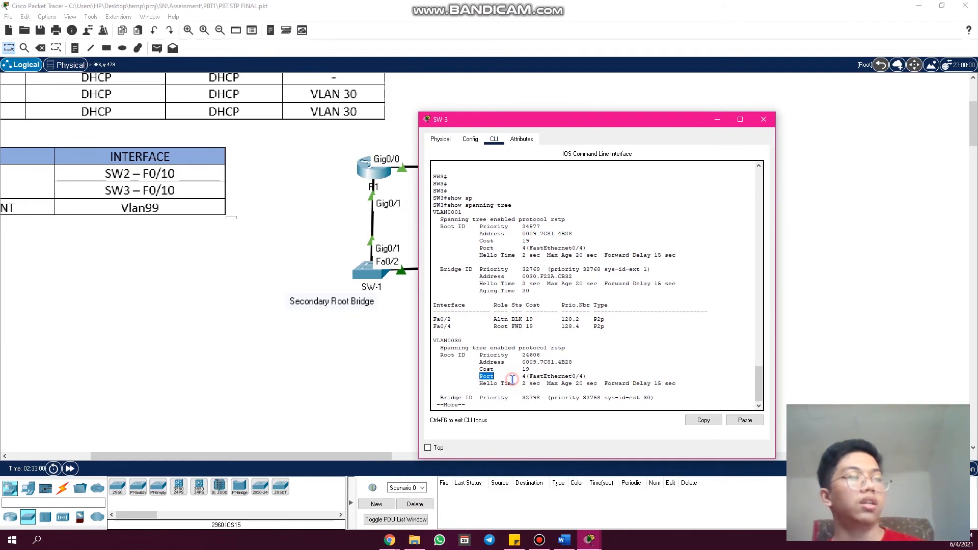
key(space)
key(Up)
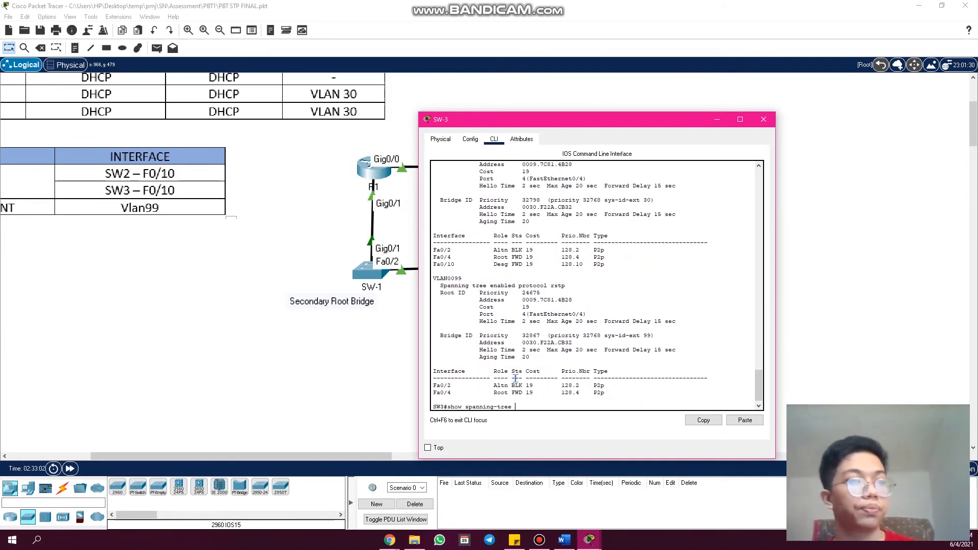
key(Return)
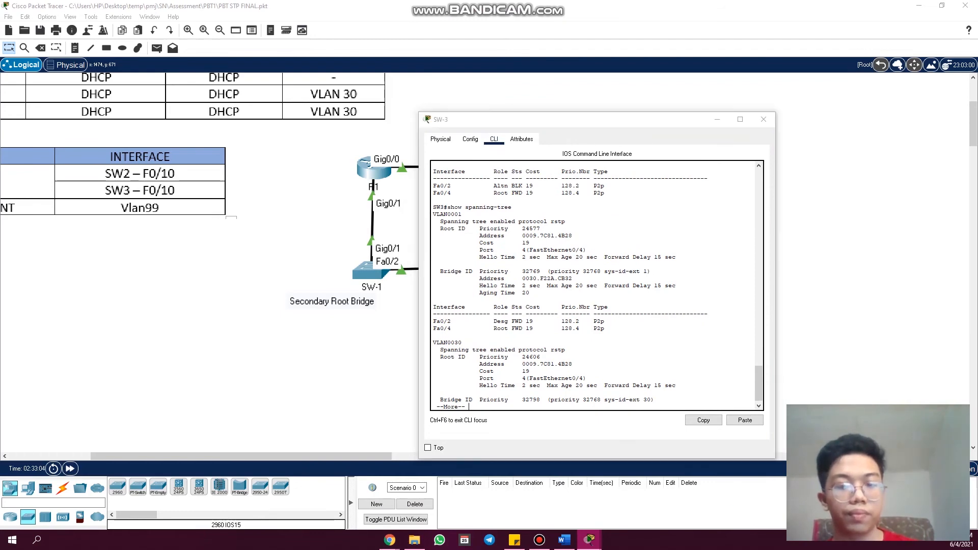
click(524, 370)
key(space)
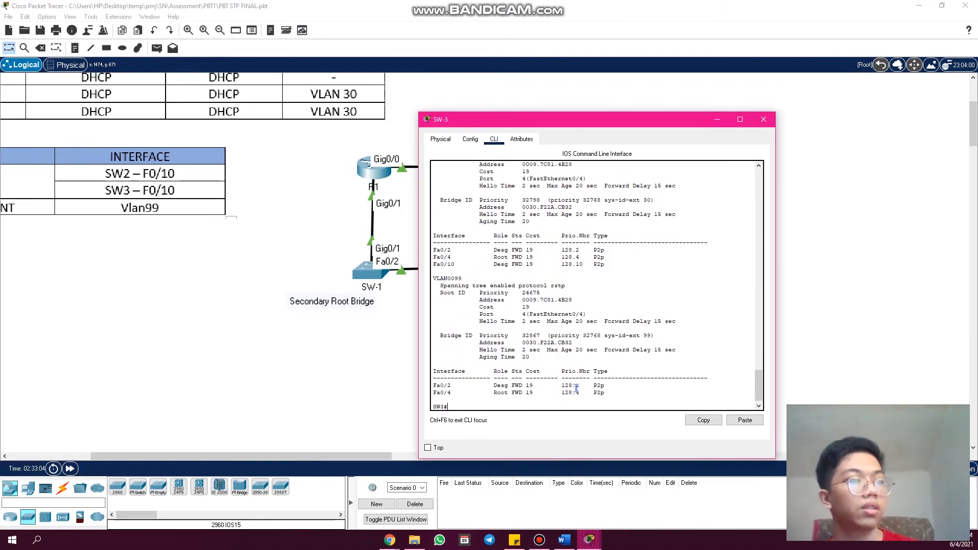
- Go back to the VLAN0001 interface table in SW-3's new output and highlight Fa0/2 to check its role
scroll(560, 364, up, 3)
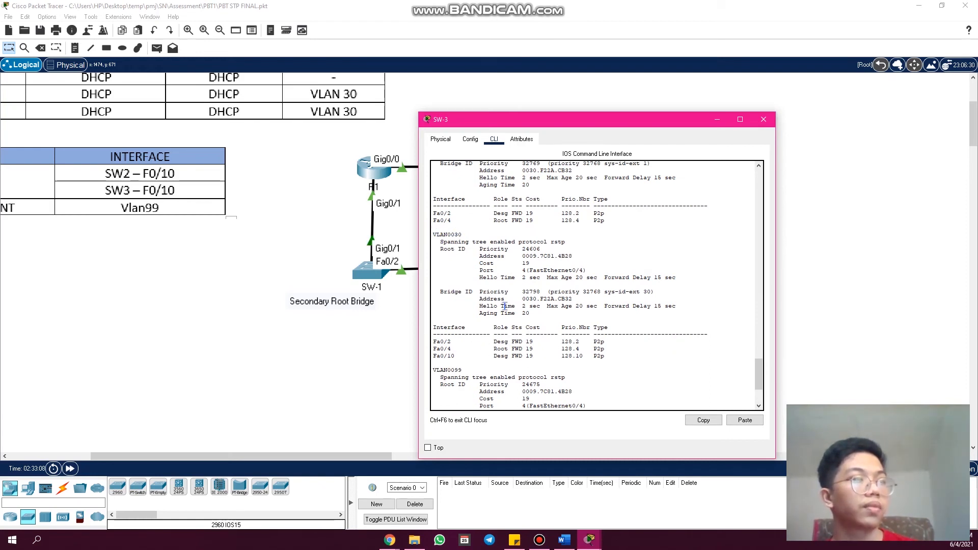
scroll(504, 306, up, 1)
scroll(471, 271, up, 1)
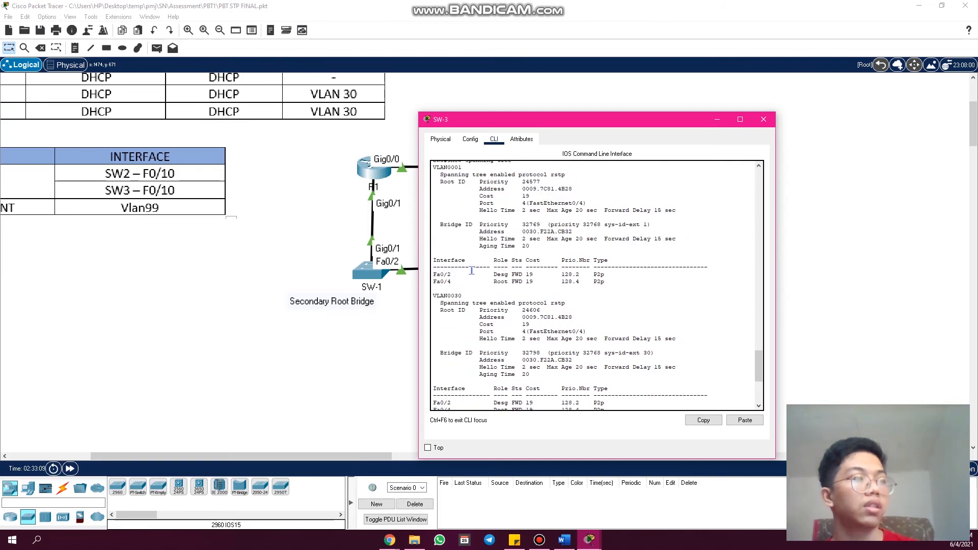
drag(437, 274, 458, 275)
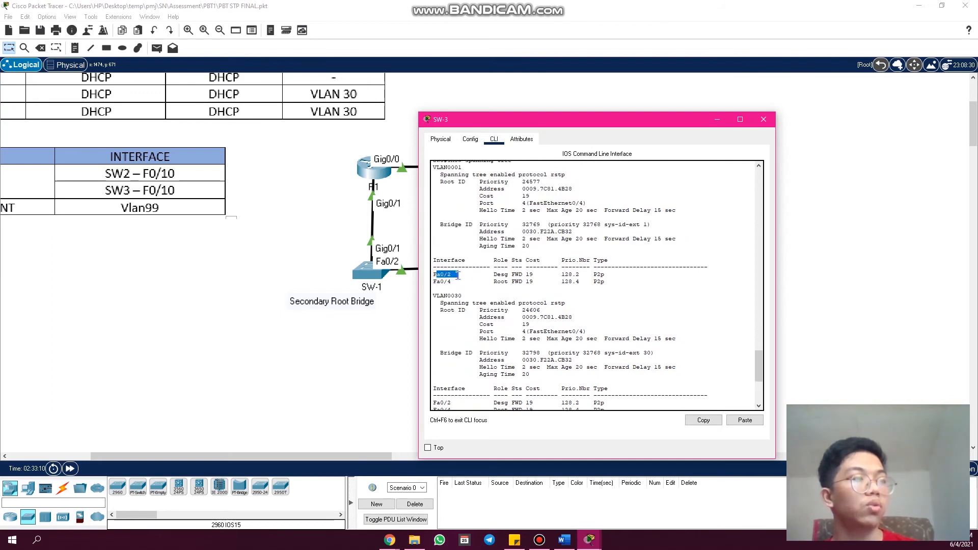
click(493, 275)
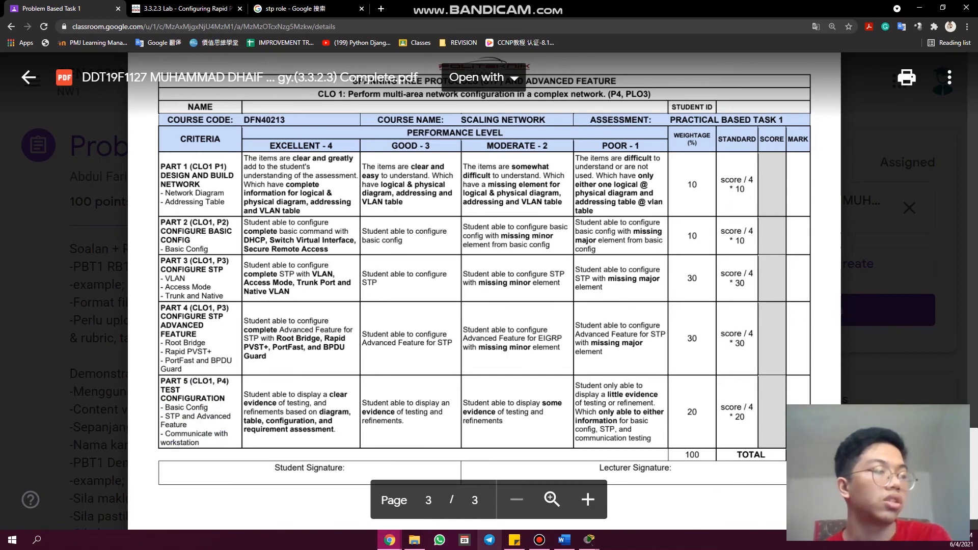
- Switch from the rubric to the Packet Tracer topology and point out R1 and PC-C with selection boxes
mouse_move(587, 544)
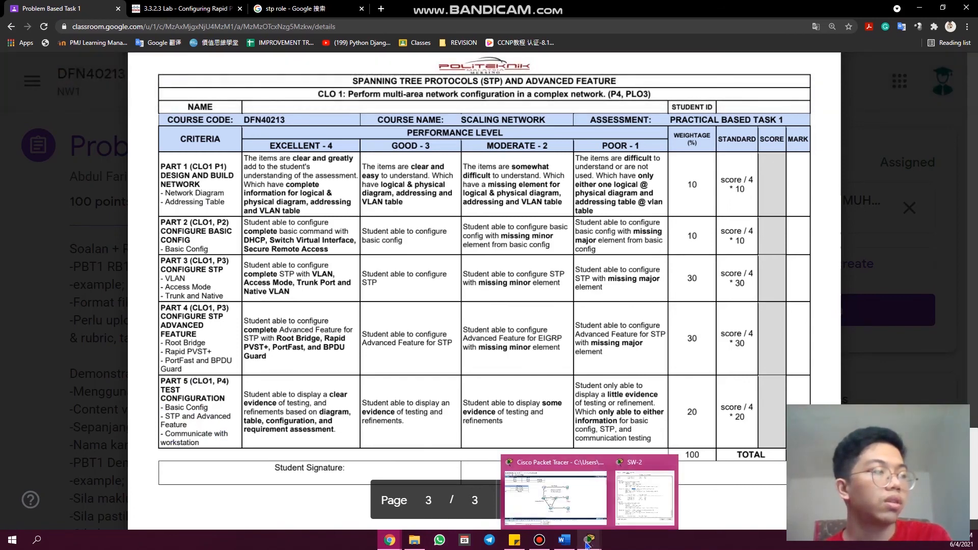
click(583, 509)
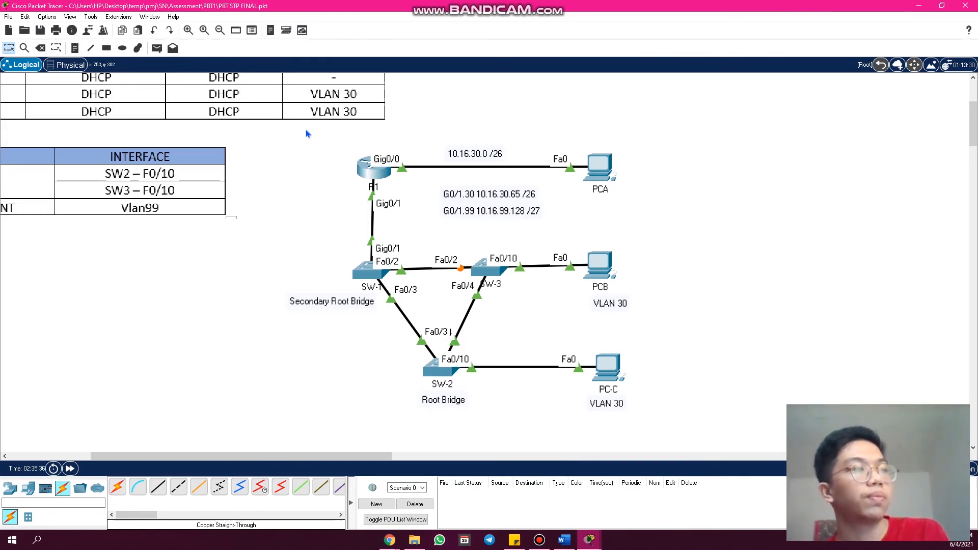
drag(288, 128, 392, 191)
drag(583, 314, 713, 403)
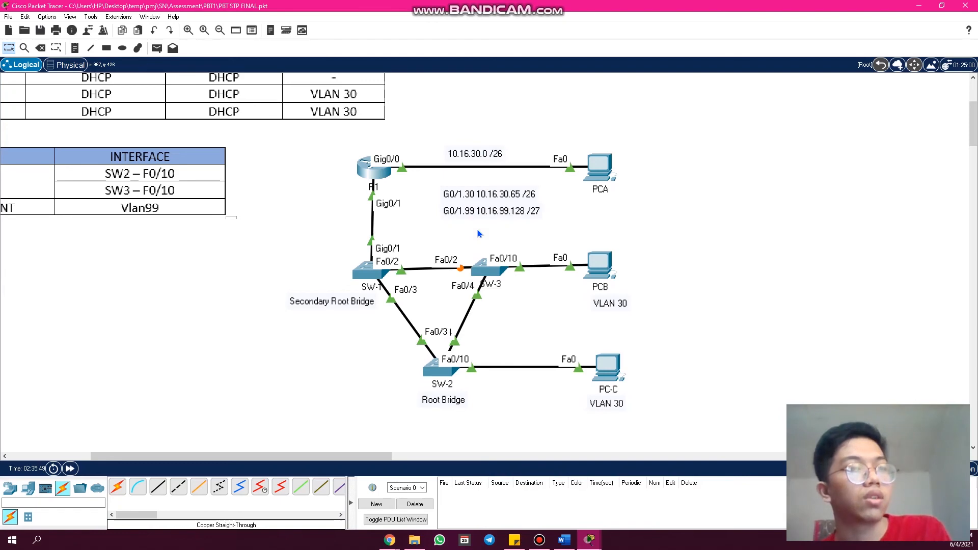
click(644, 226)
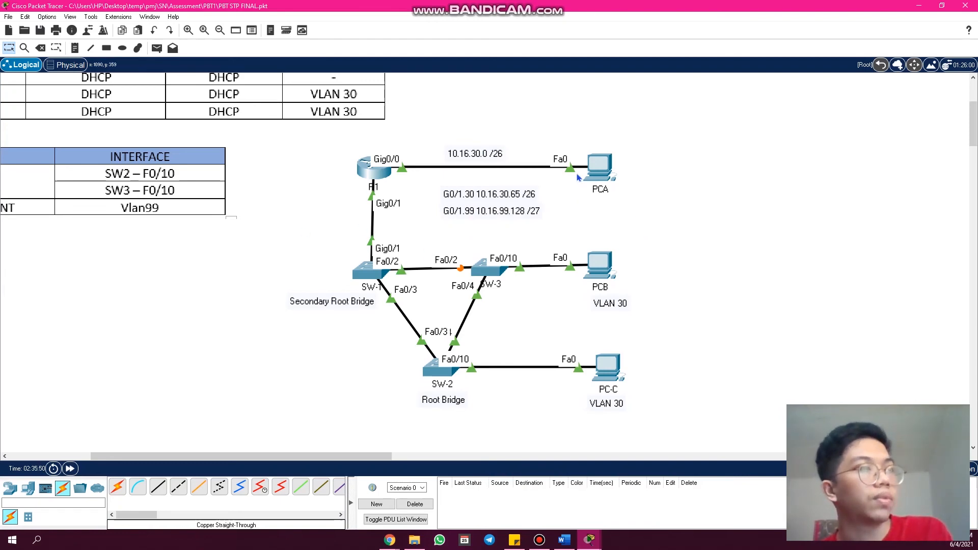
- Open PCA's command prompt, leave it with "exit", and reopen it at an empty prompt line
click(600, 168)
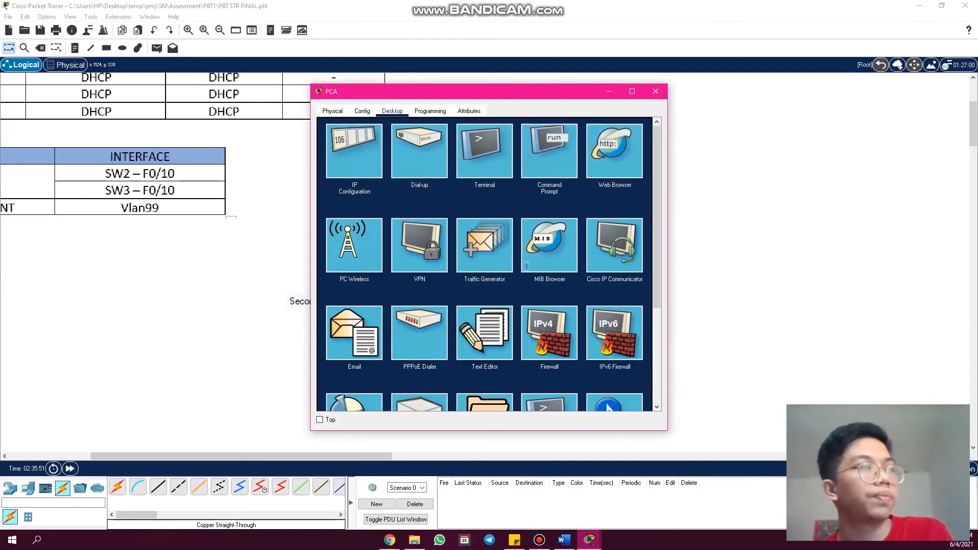
click(534, 161)
scroll(436, 392, down, 7)
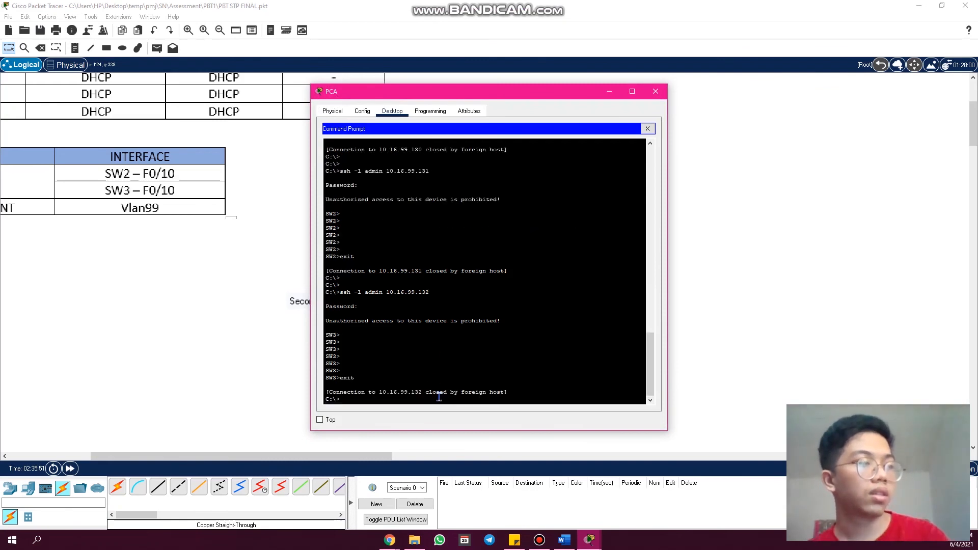
text(exit)
key(Return)
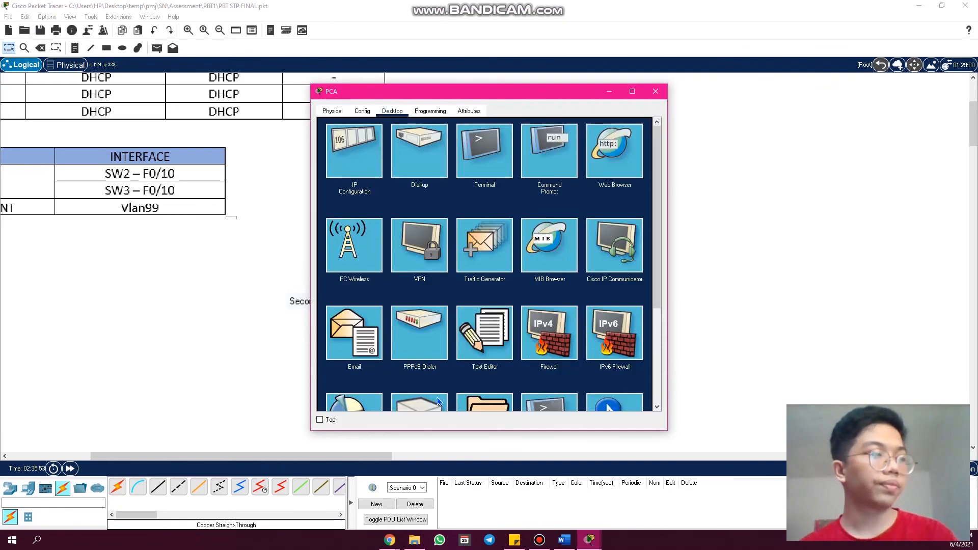
click(555, 152)
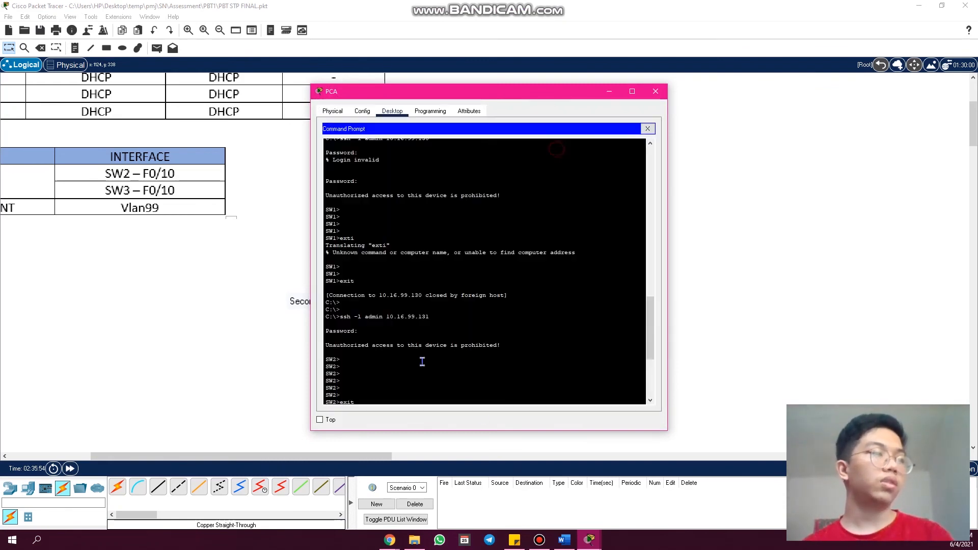
scroll(410, 385, down, 10)
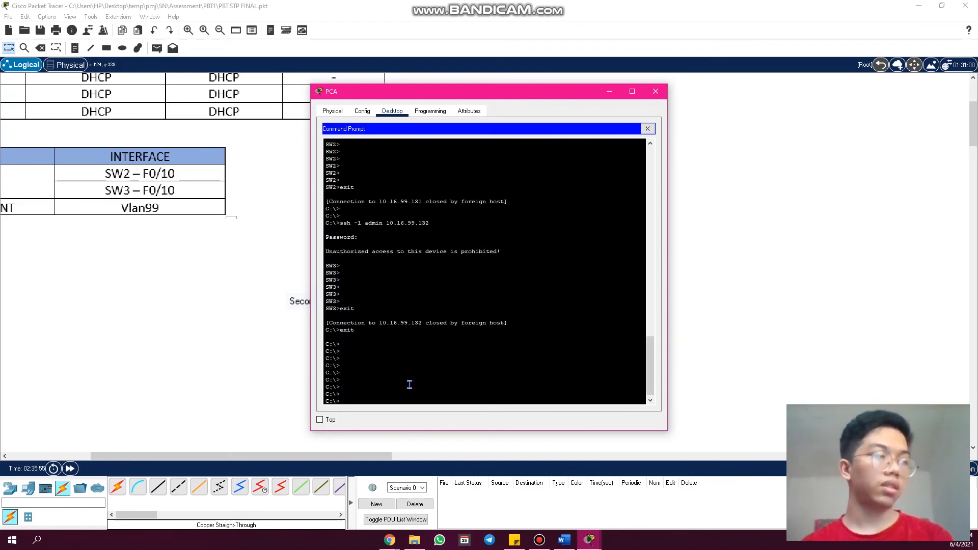
- Run "ipconfig" on PCA to check its IP address, subnet mask and default gateway
text(ip config)
key(Return)
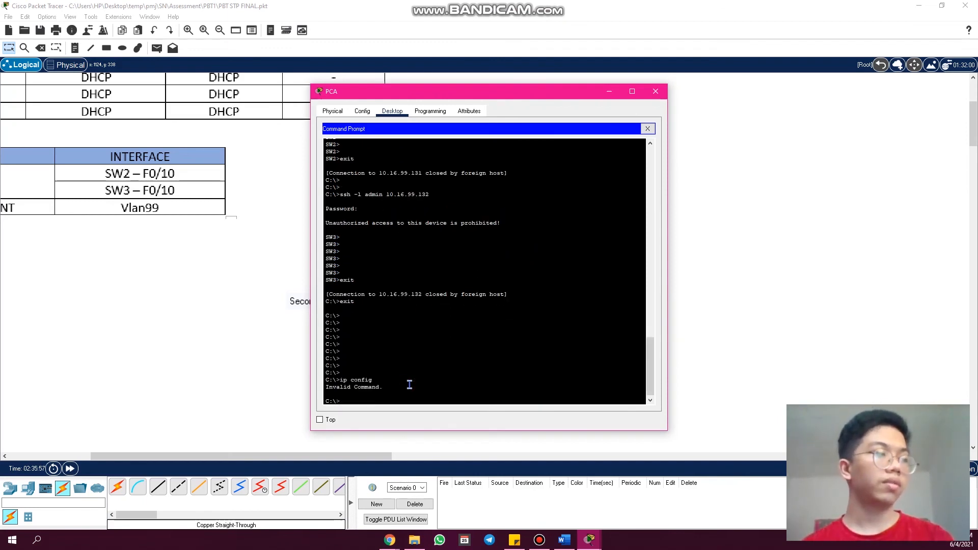
text(ip)
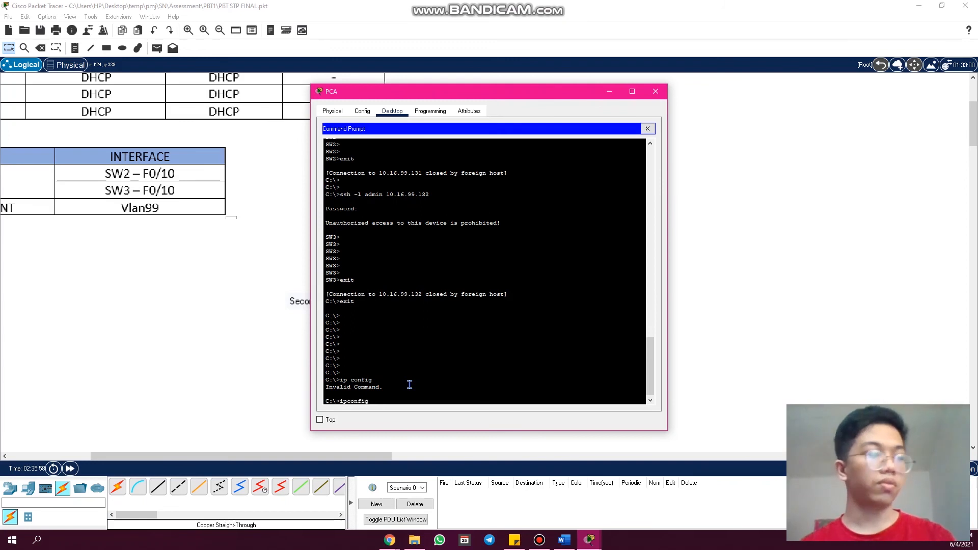
text(config)
key(Return)
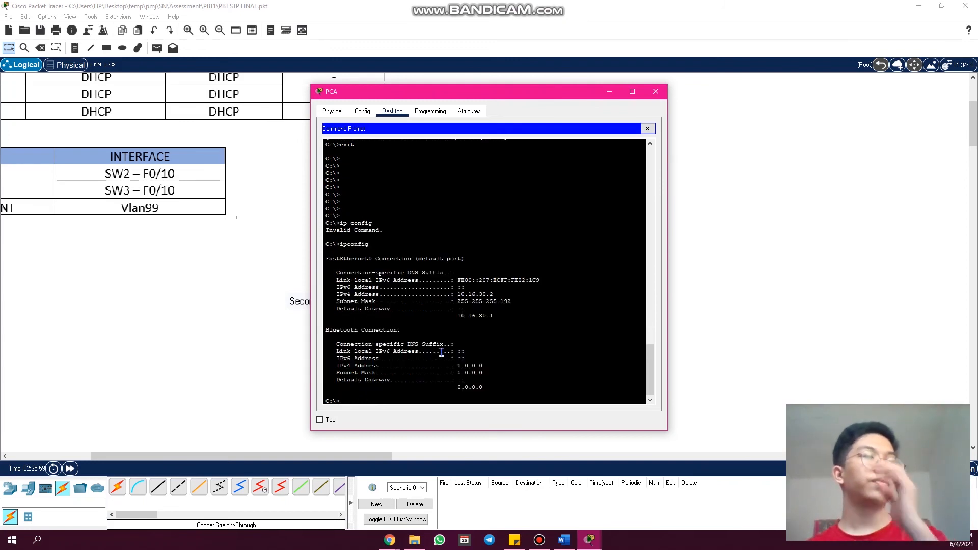
- Ping the default gateway 10.16.30.1 from PCA
key(Return)
key(Return)
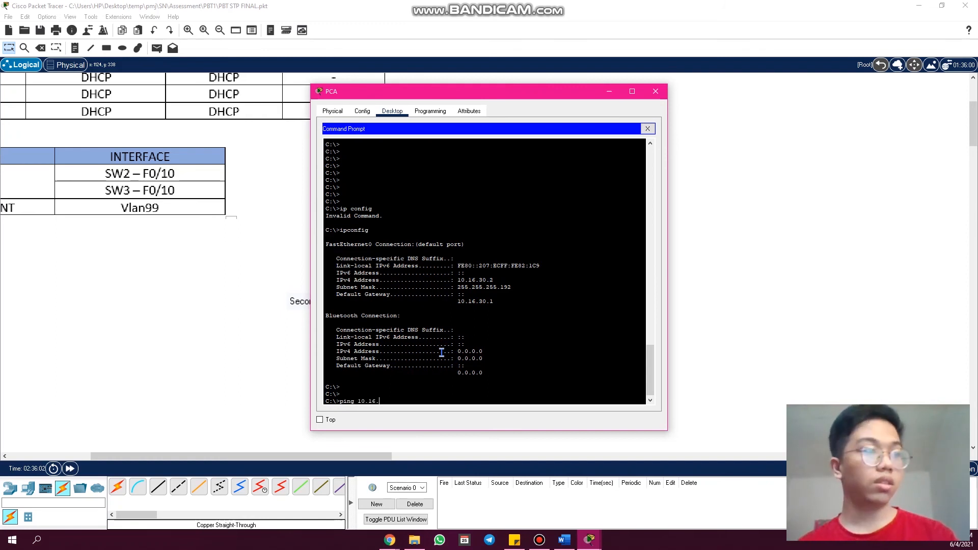
key(Return)
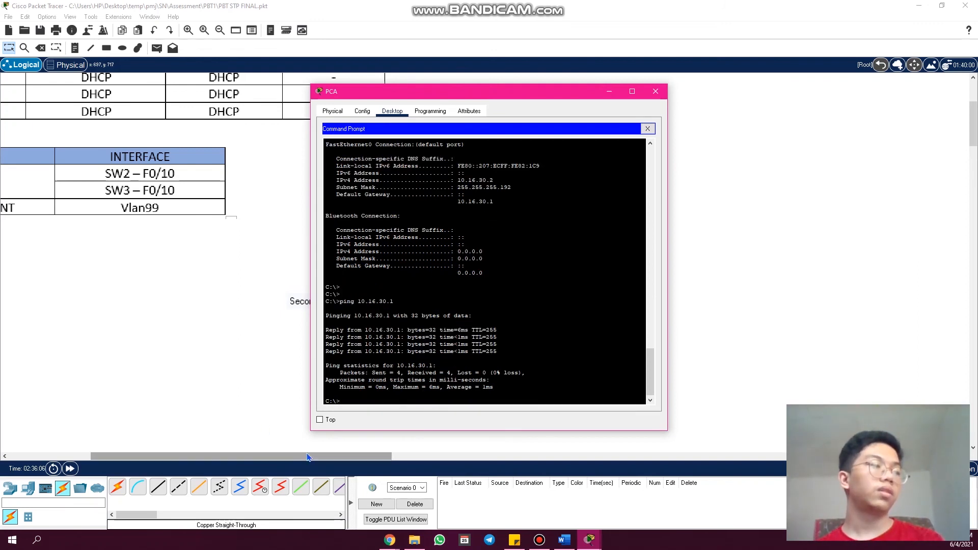
- Put PCA's window away, open PCB's command prompt, and run "ipconfig" to check its addressing
click(609, 91)
click(605, 265)
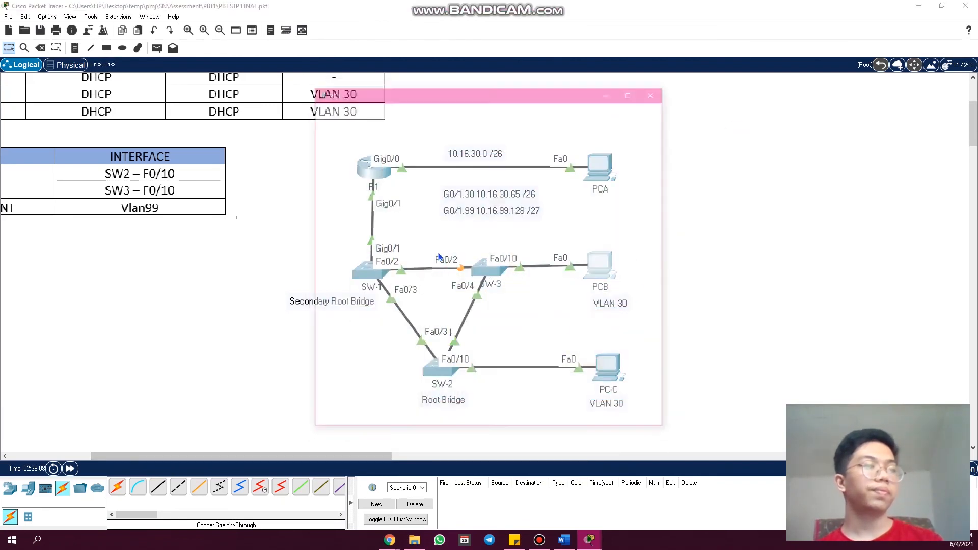
click(532, 162)
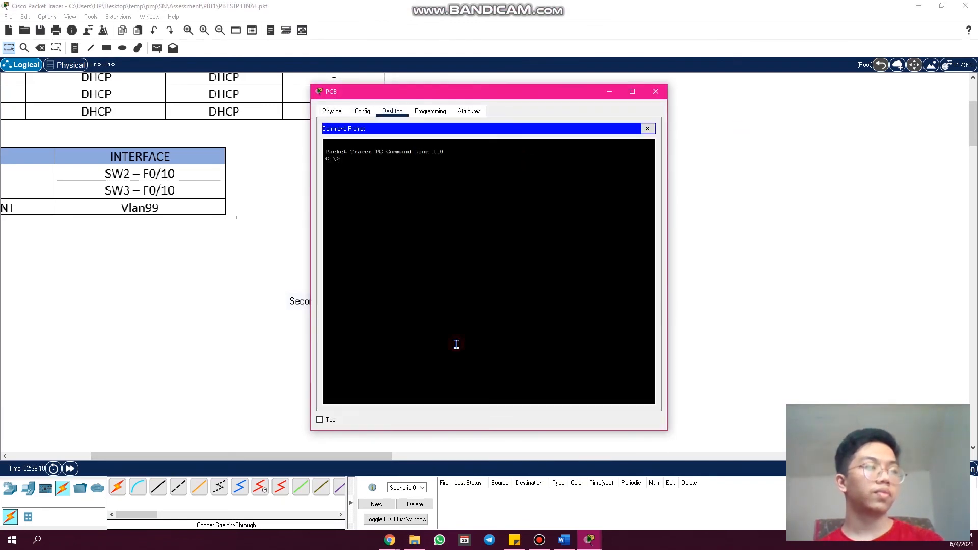
text(ipcofig)
key(Return)
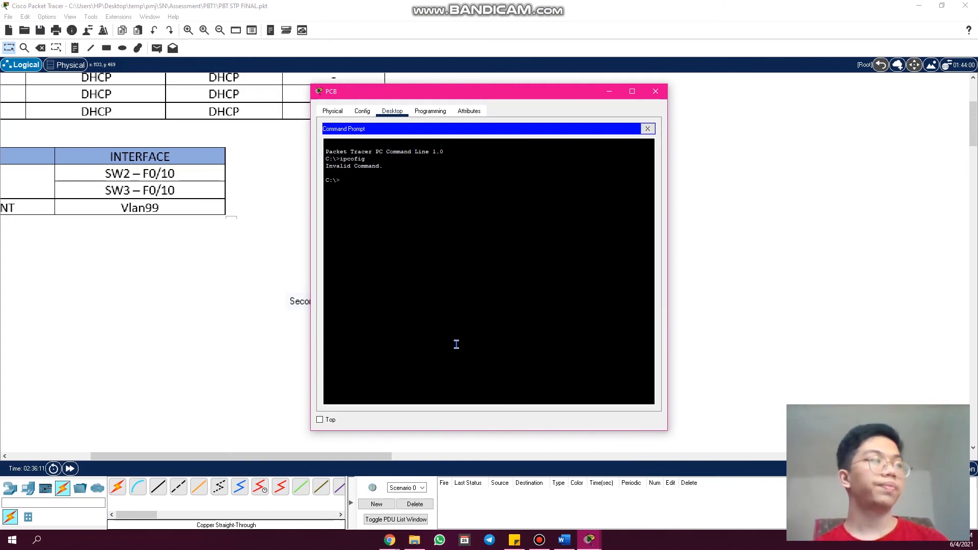
text(ipconfig)
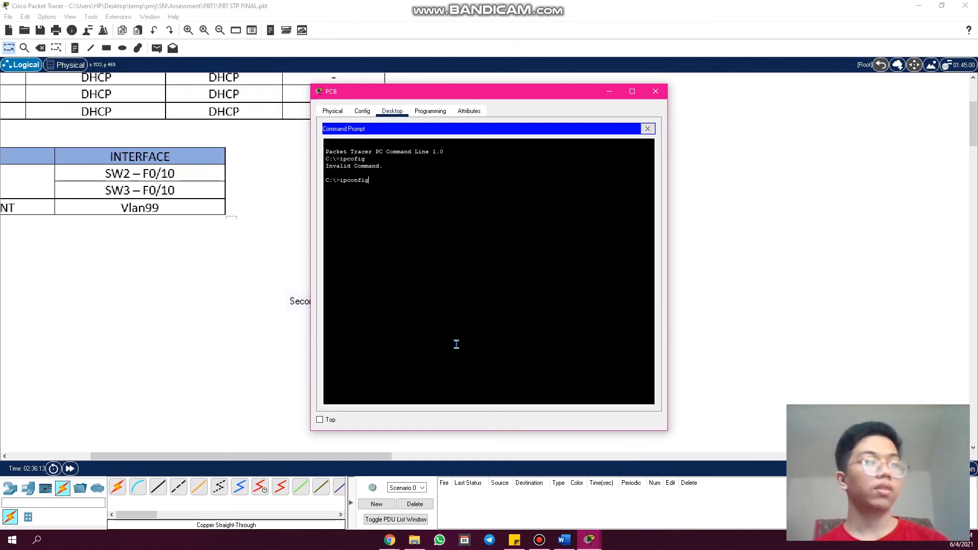
key(Return)
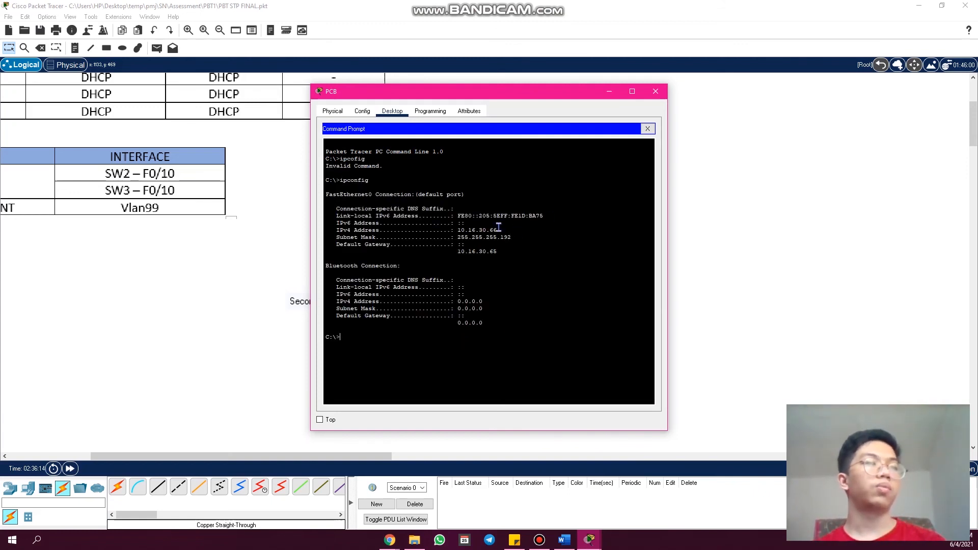
- Copy PCB's IPv4 address from the ipconfig output and put PCB's window away
drag(498, 230, 456, 230)
right_click(478, 231)
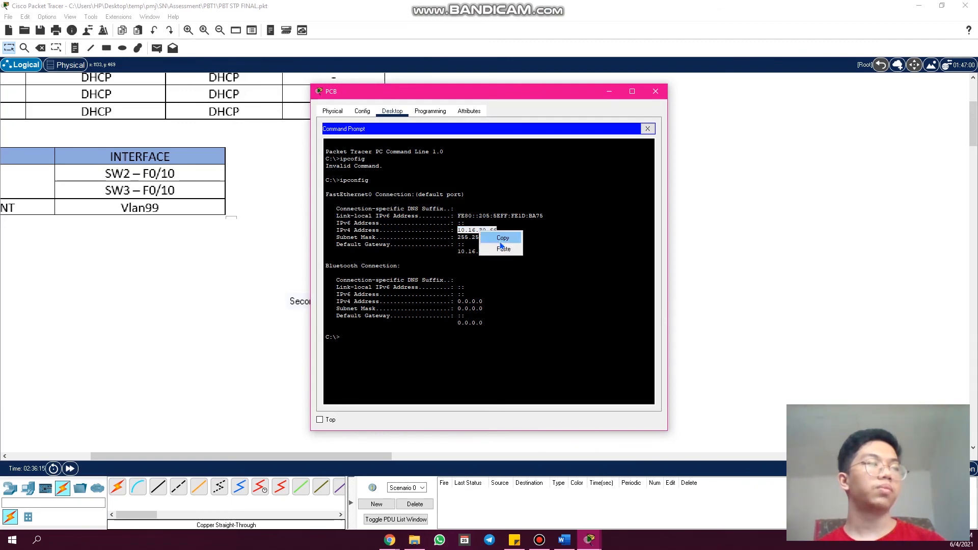
click(502, 242)
click(656, 91)
- Return to PCA's command prompt and ping PCB at 10.16.30.66
click(598, 170)
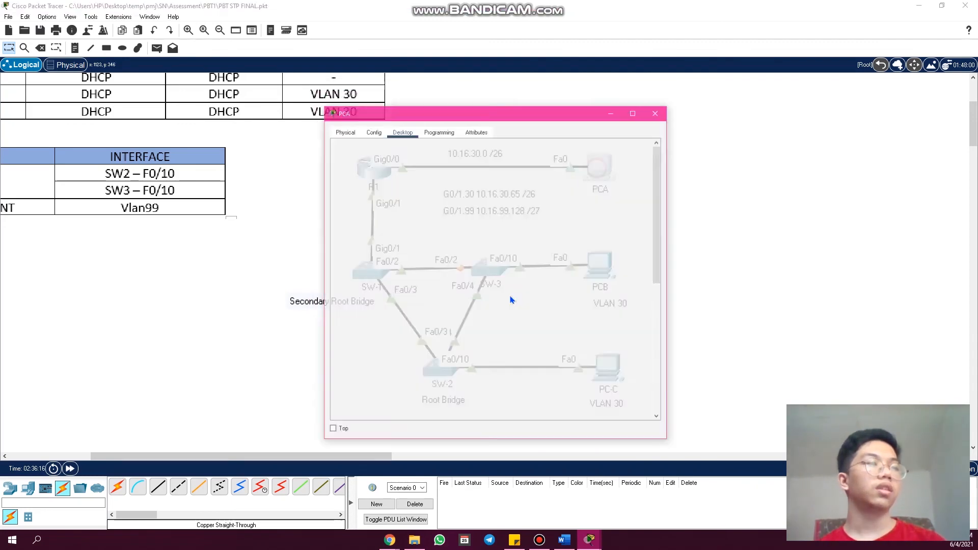
scroll(418, 399, down, 2)
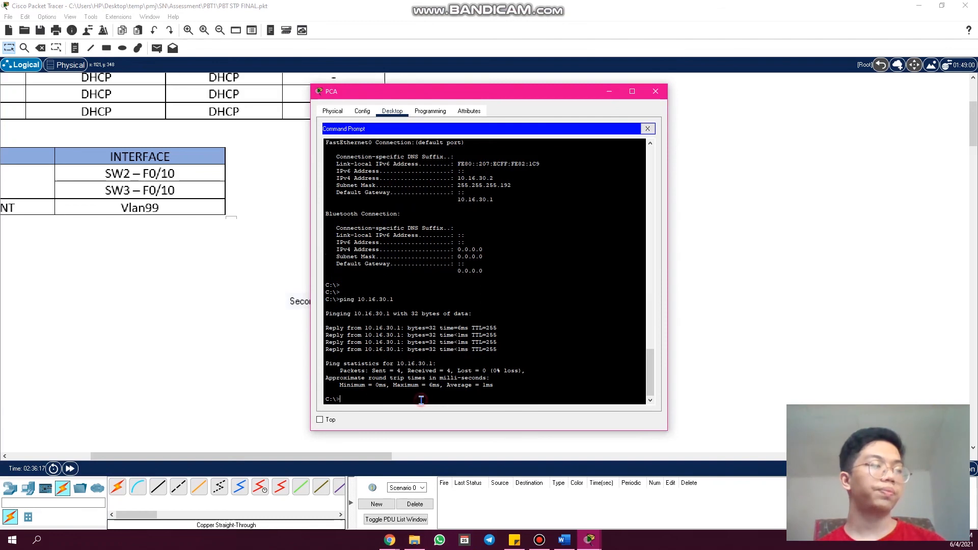
text(ping )
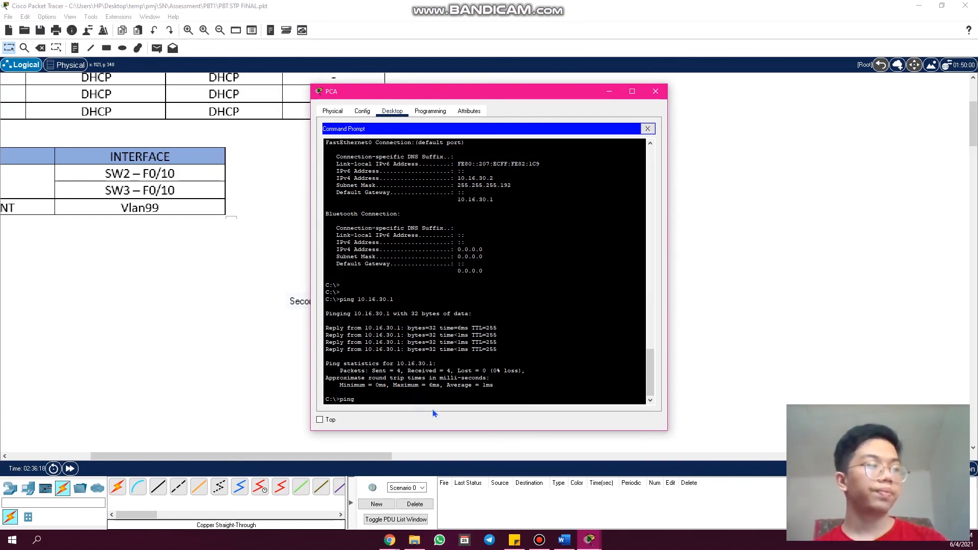
text(10.16.30.66)
key(Return)
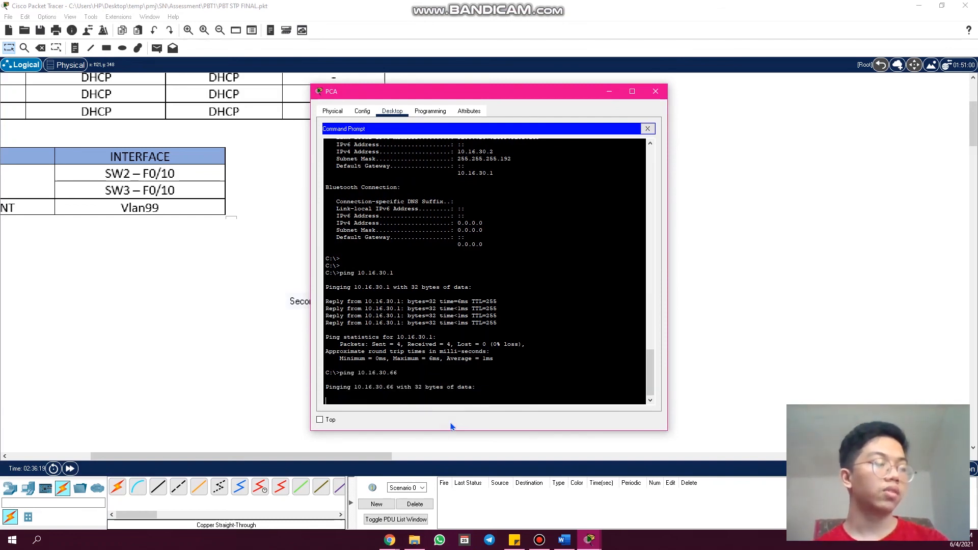
- Leave PCA's window, open PC-C's command prompt, and run "ipconfig" to check its addressing
click(655, 91)
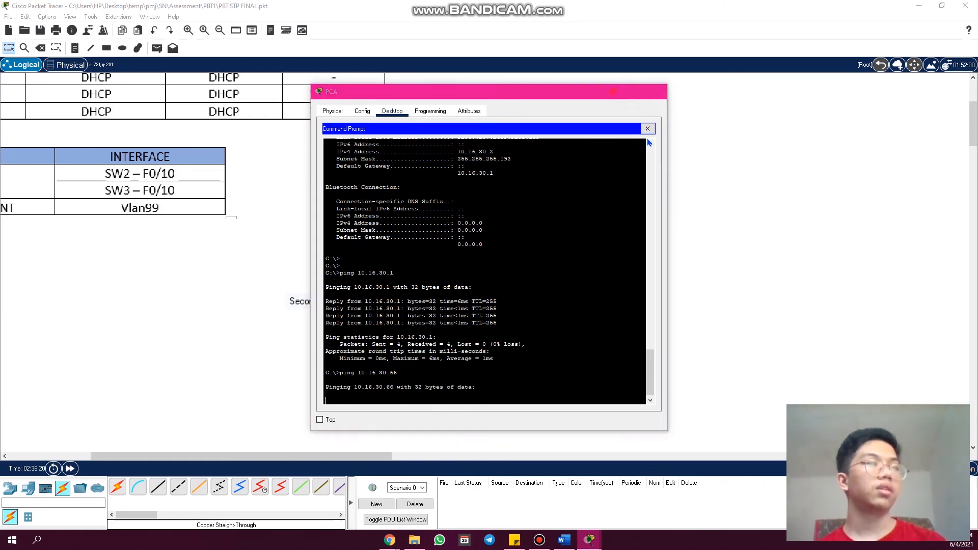
click(607, 367)
click(549, 147)
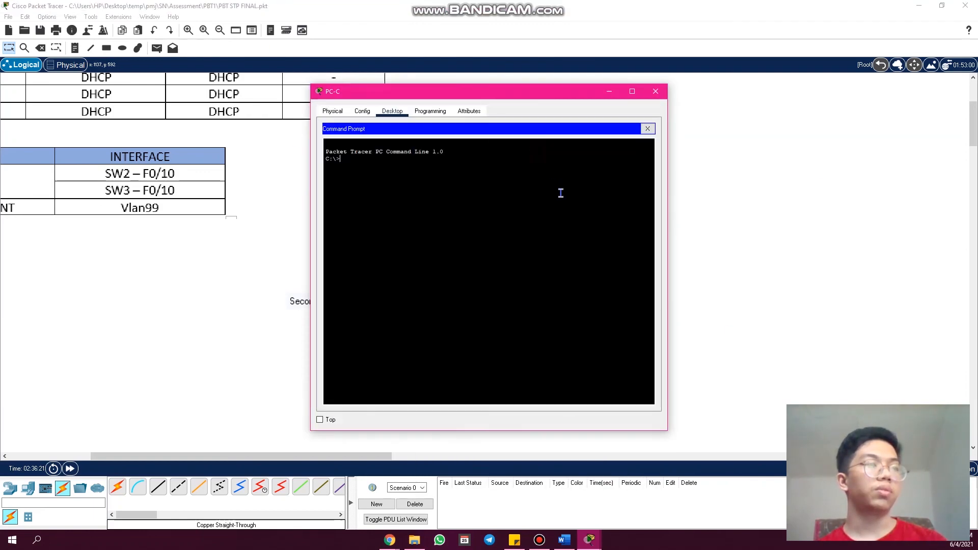
text(ip)
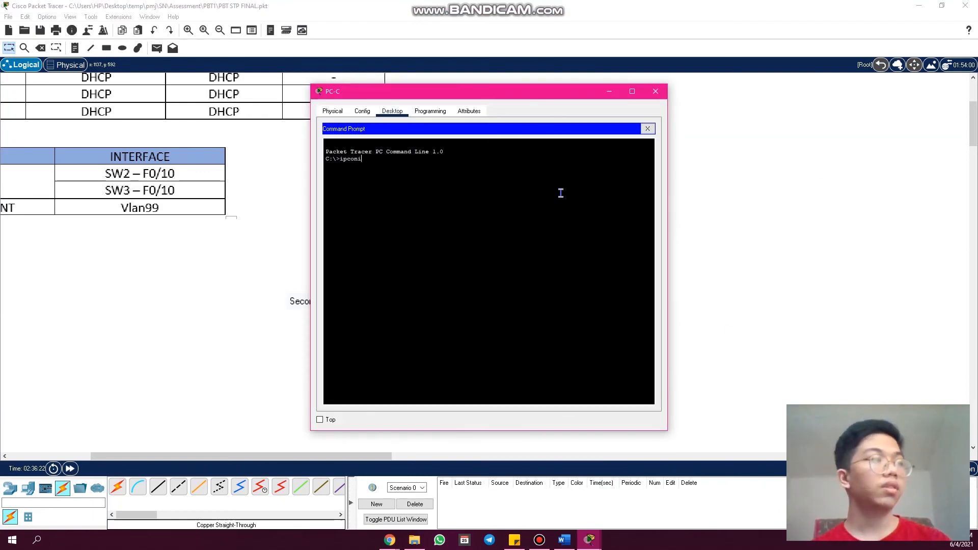
text(con)
key(BackSpace)
text(fig)
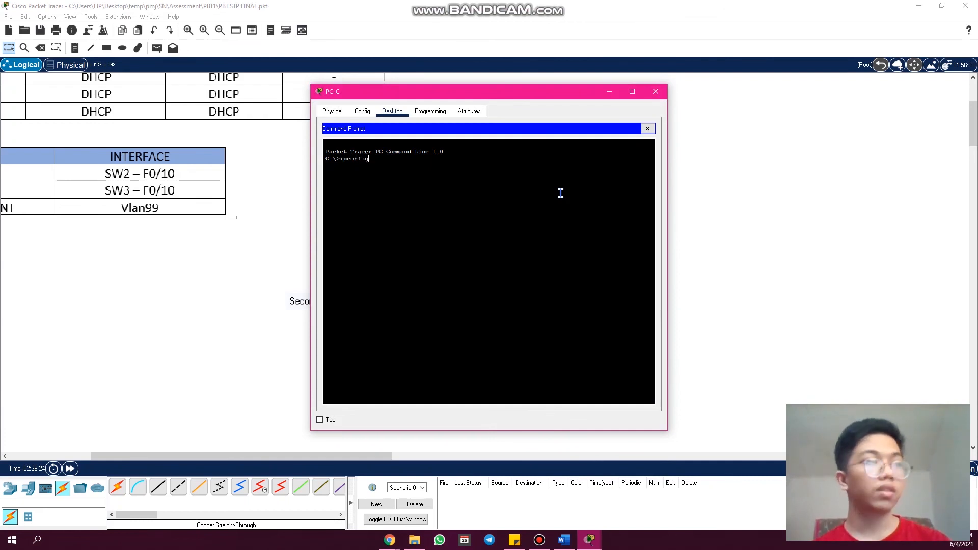
key(Return)
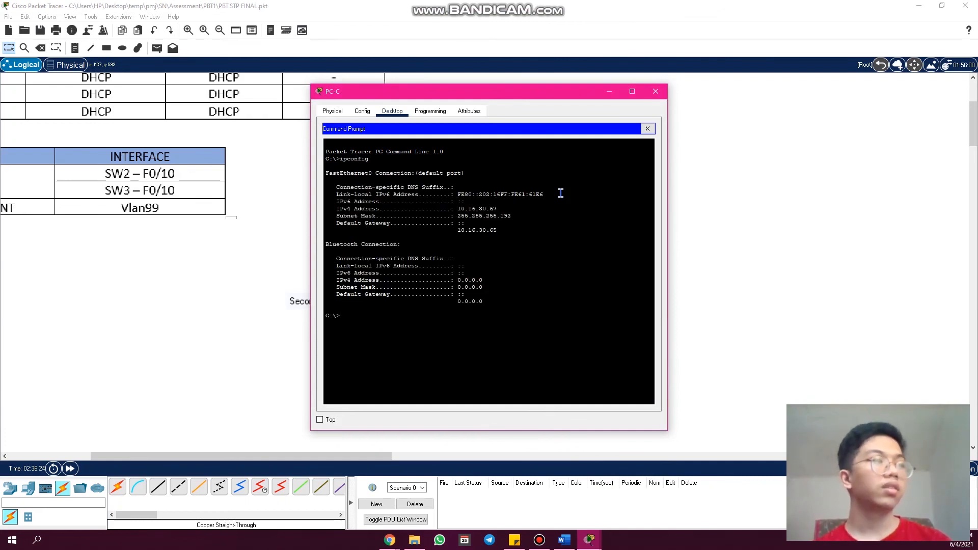
- Copy PC-C's IPv4 address from the ipconfig output and put PC-C's window away
drag(498, 209, 459, 212)
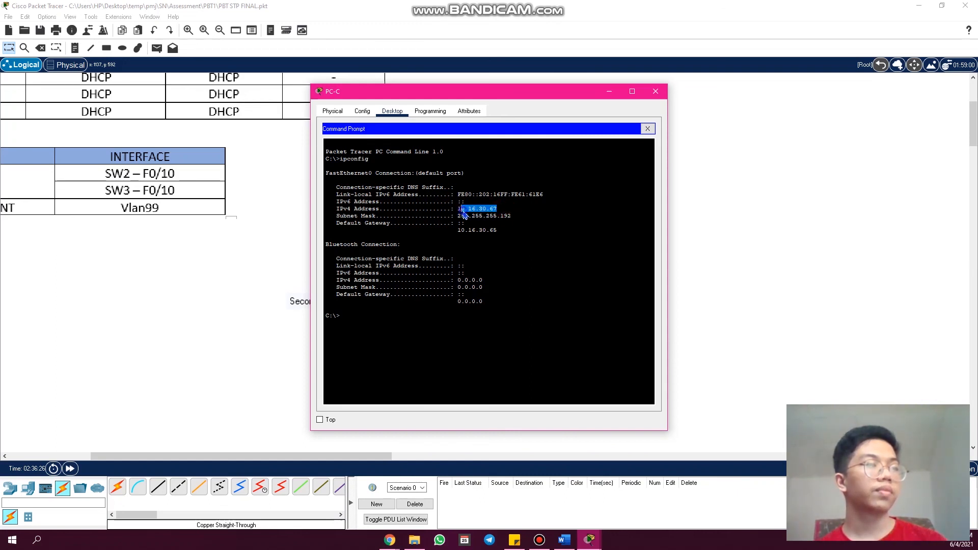
right_click(460, 212)
click(504, 209)
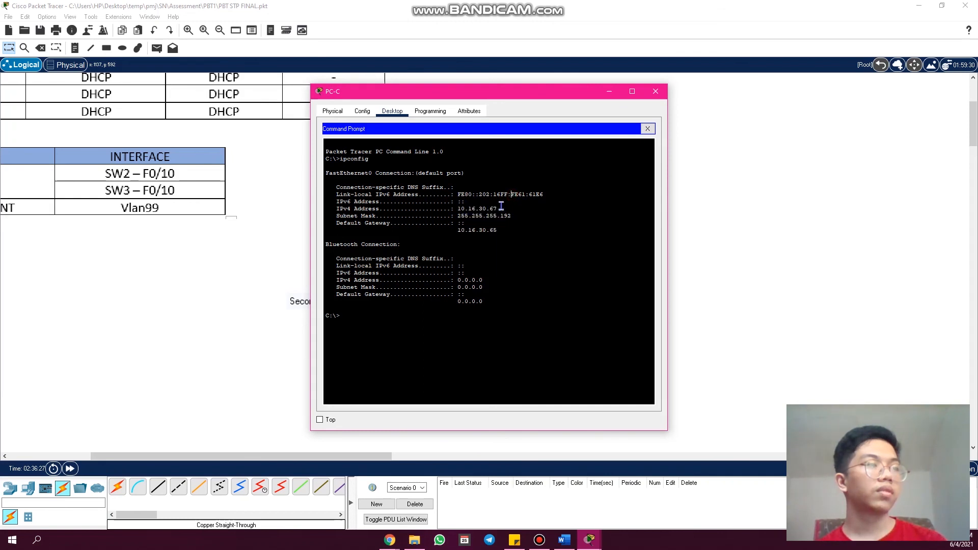
drag(498, 209, 461, 210)
right_click(463, 209)
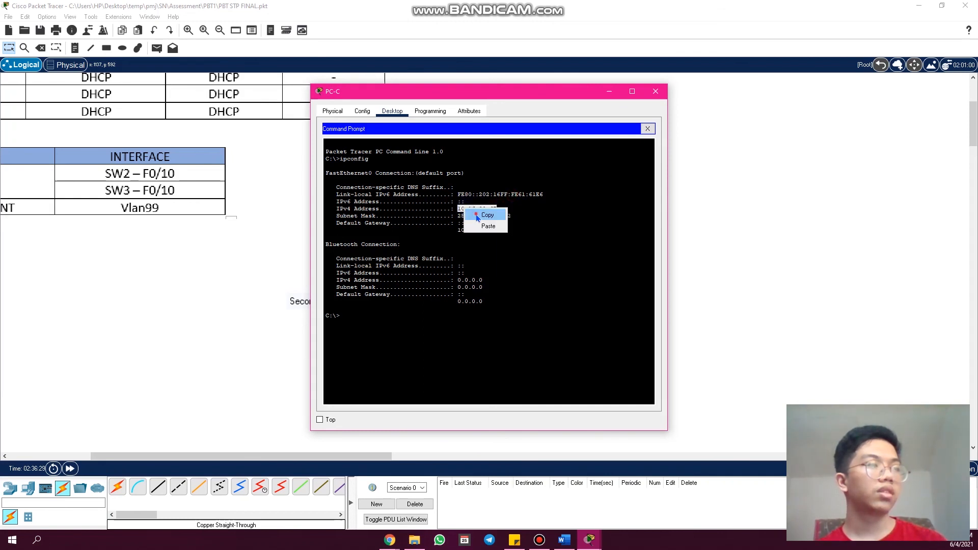
click(471, 213)
click(613, 93)
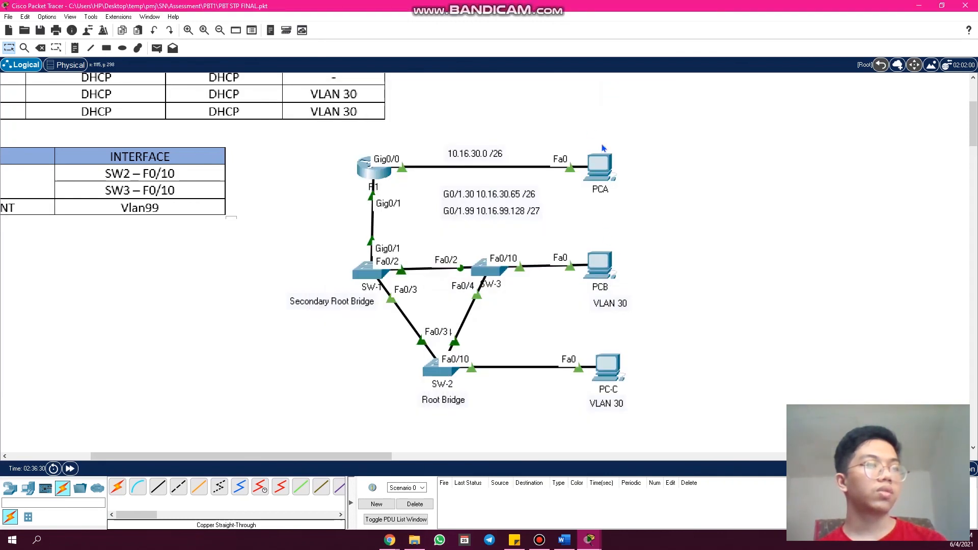
- Reopen PCA's command prompt, highlight the end of the pinged PCB address, and repeat the ping to 10.16.30.66
click(600, 166)
scroll(464, 371, down, 3)
scroll(464, 371, down, 2)
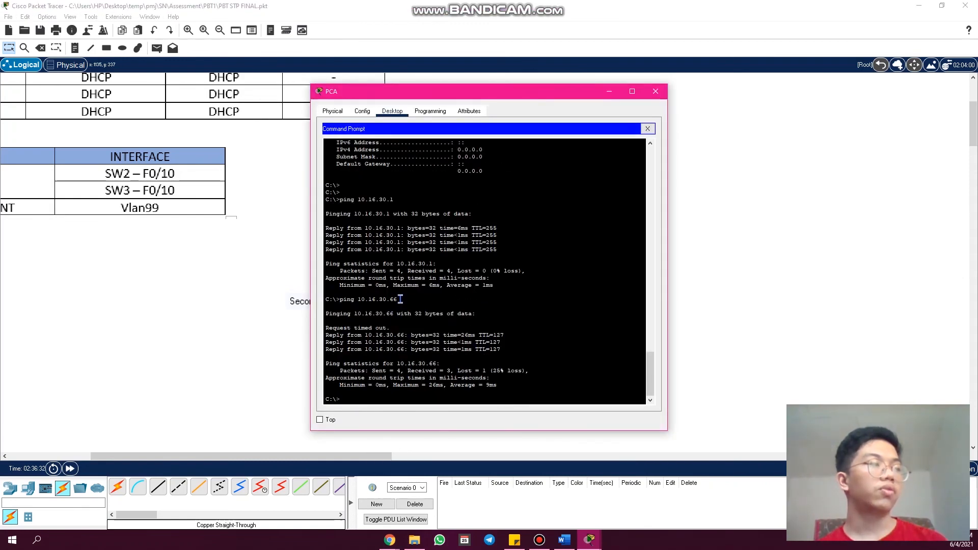
drag(400, 299, 382, 300)
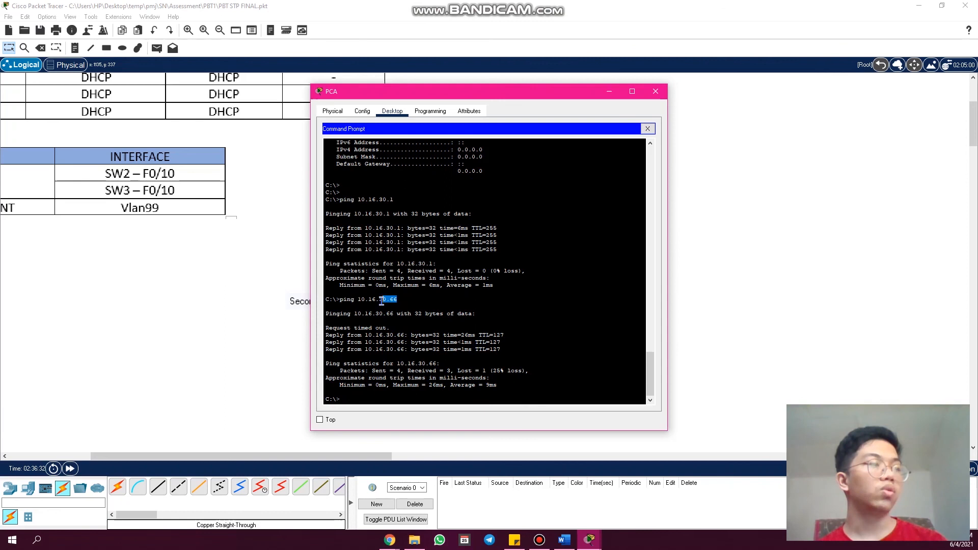
click(423, 396)
key(Up)
key(Return)
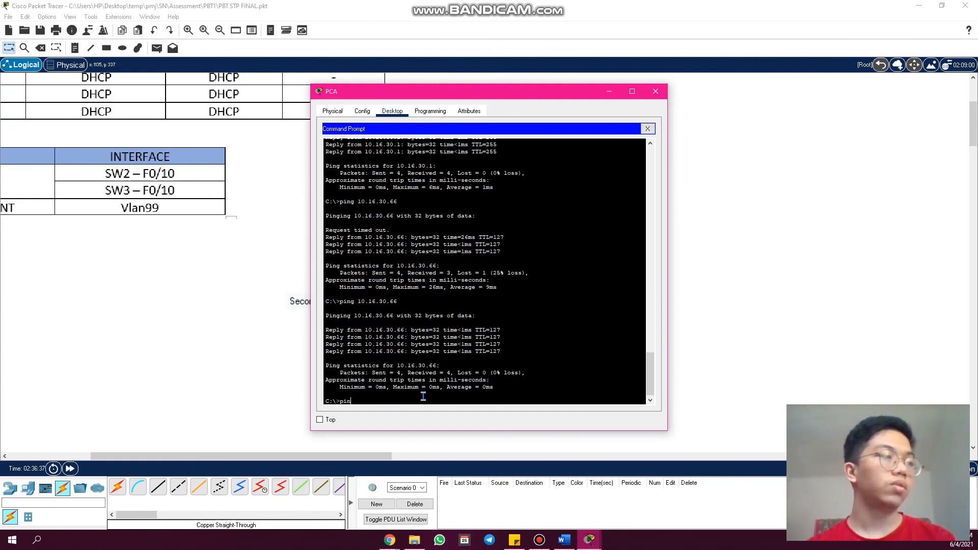
- Ping PC-C at 10.16.30.67 from PCA, running the test twice
text(10.16.30.67)
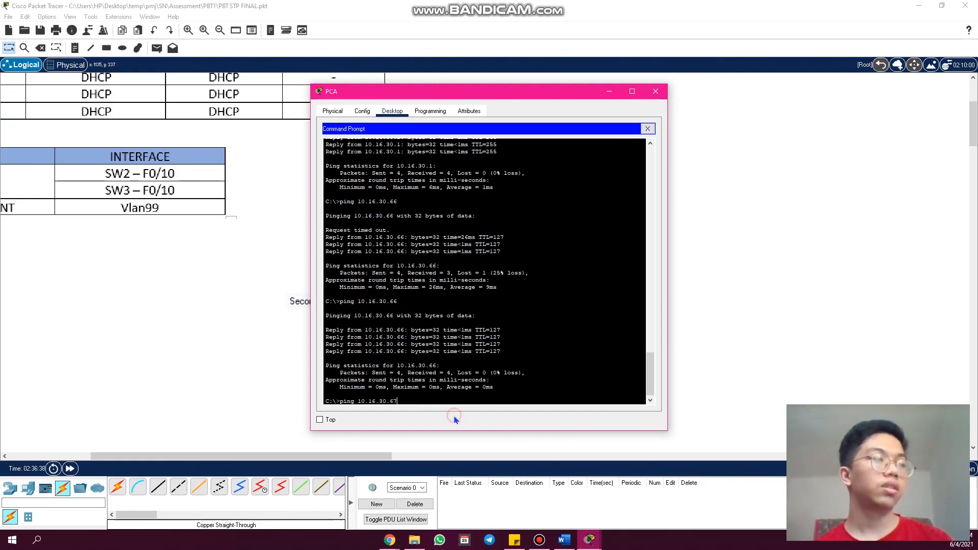
key(Return)
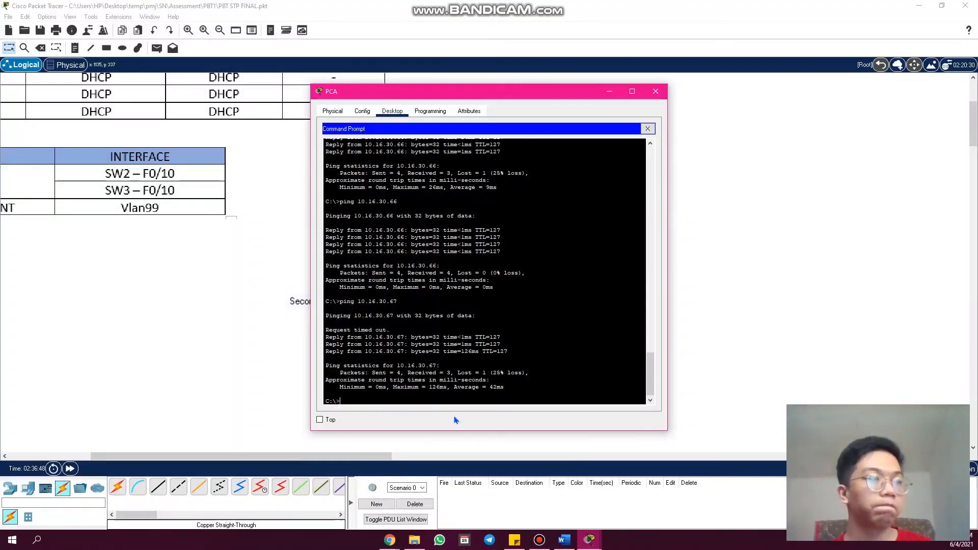
key(Up)
key(Return)
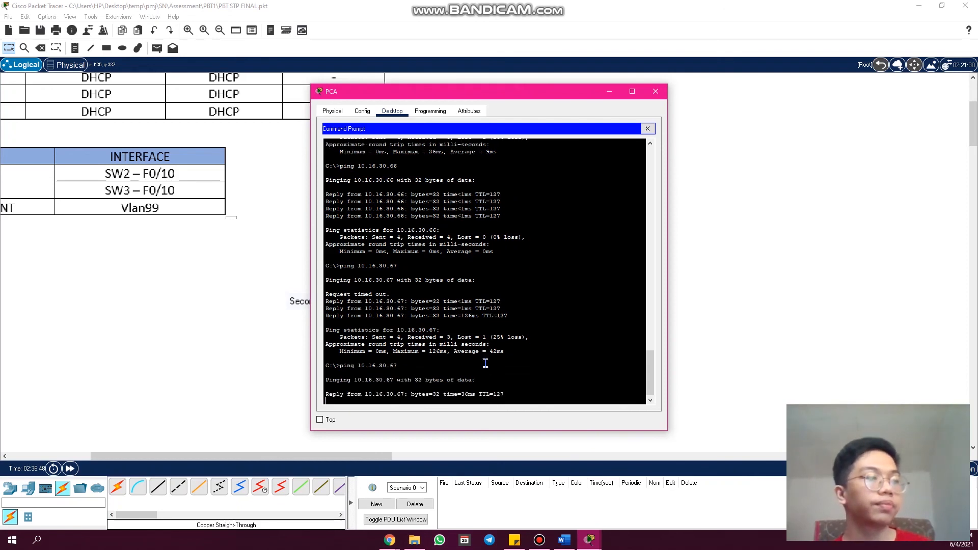
- Put PCA's window away and delete the Fa0/3 link between SW-1 and SW-2, then return to selection mode
click(613, 91)
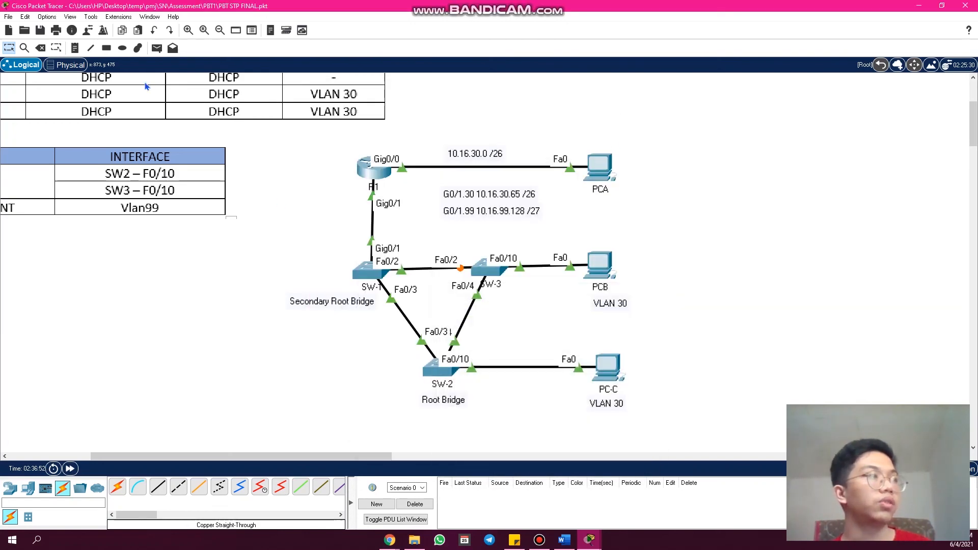
click(40, 48)
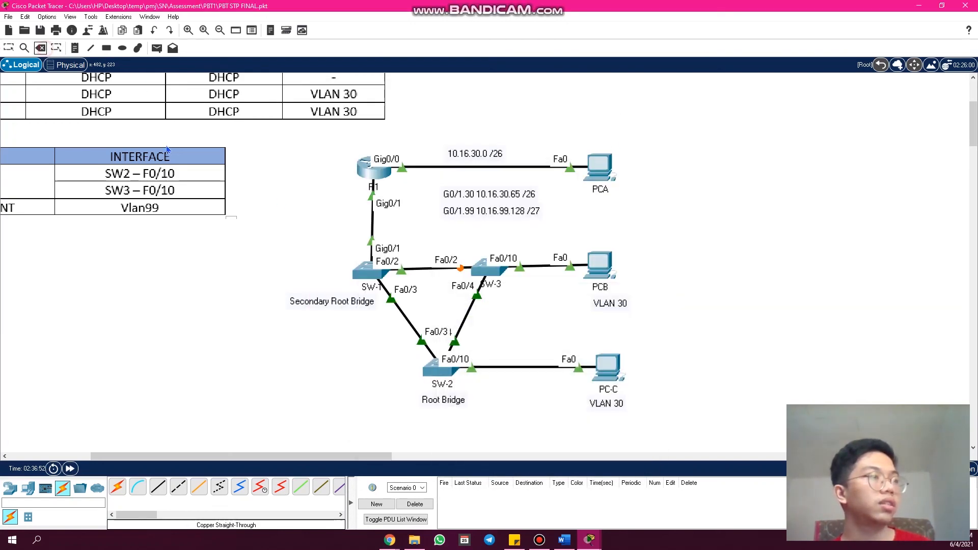
click(403, 315)
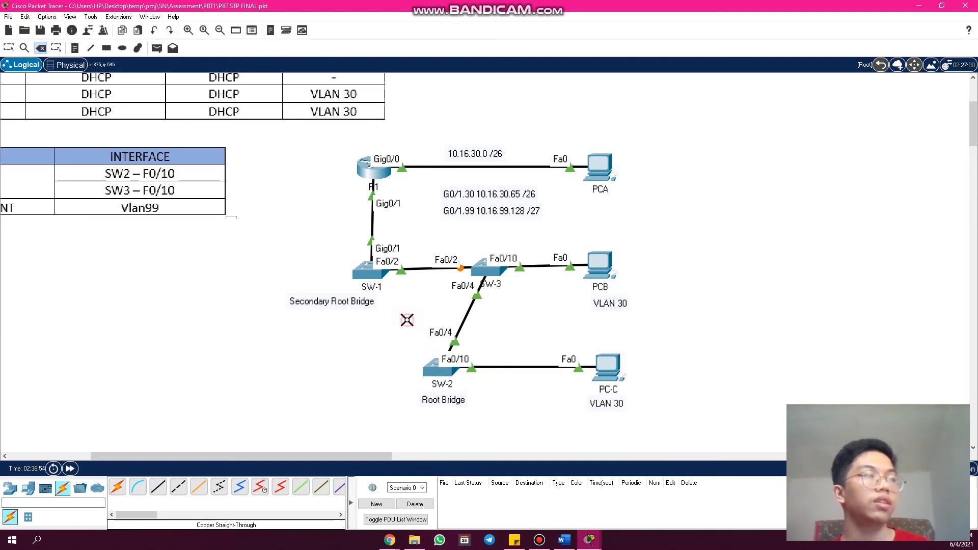
click(8, 47)
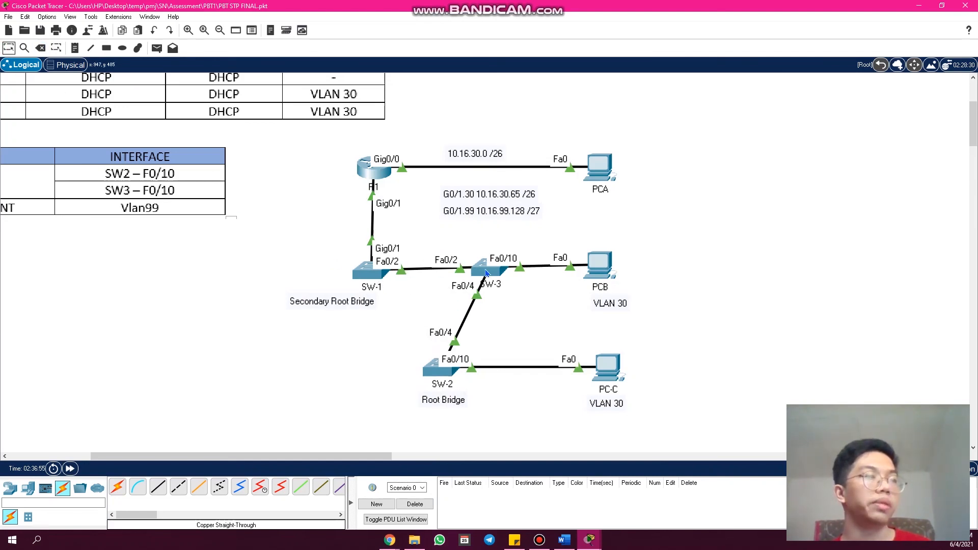
- Reopen PCA's command prompt, ping PCB at 10.16.30.66 and PC-C at 10.16.30.67 over the remaining links, and close PCA's window
click(594, 193)
scroll(461, 398, down, 3)
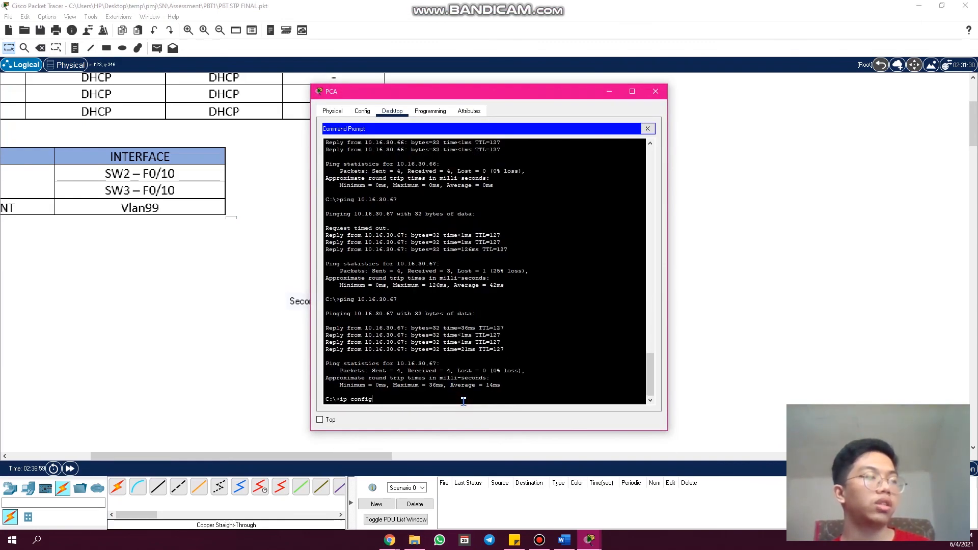
text(ping 10.16.30.1)
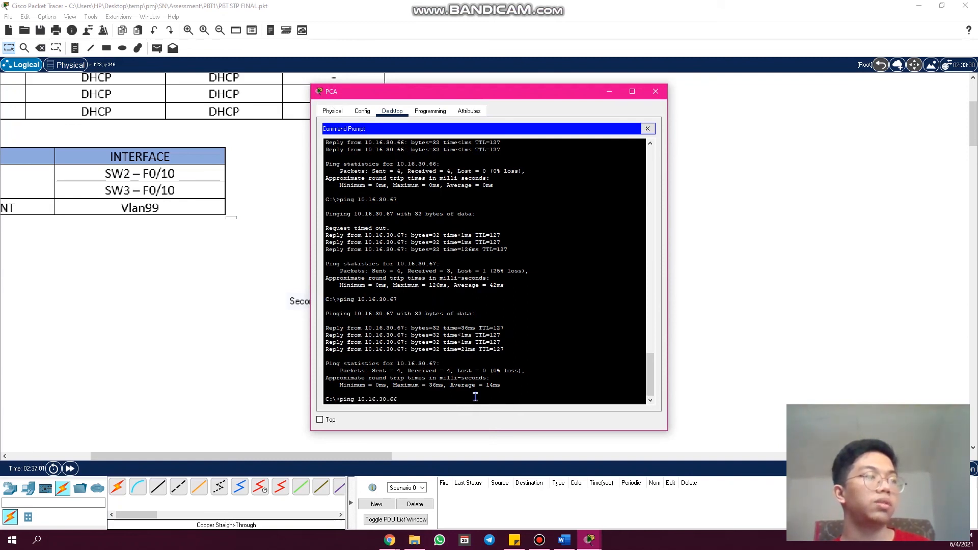
key(Return)
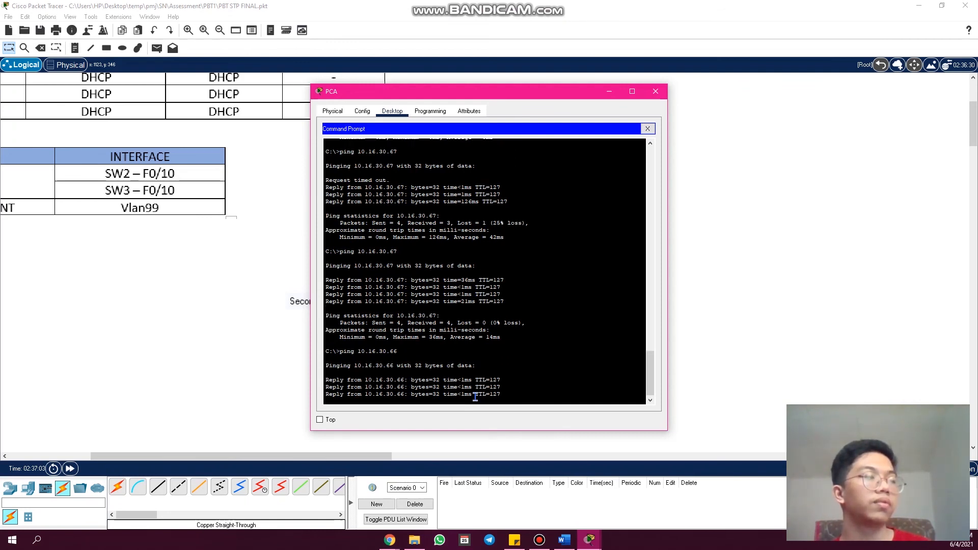
key(Up)
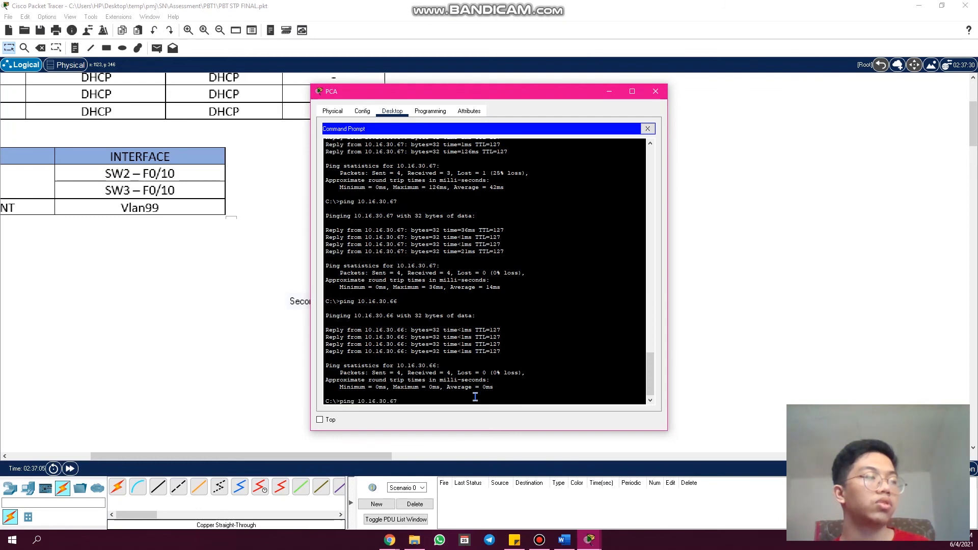
key(Return)
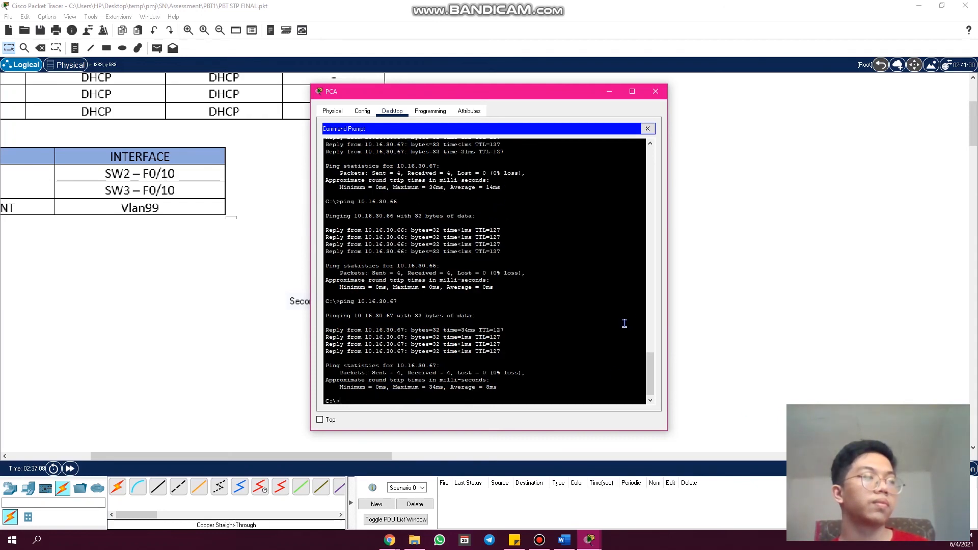
click(655, 91)
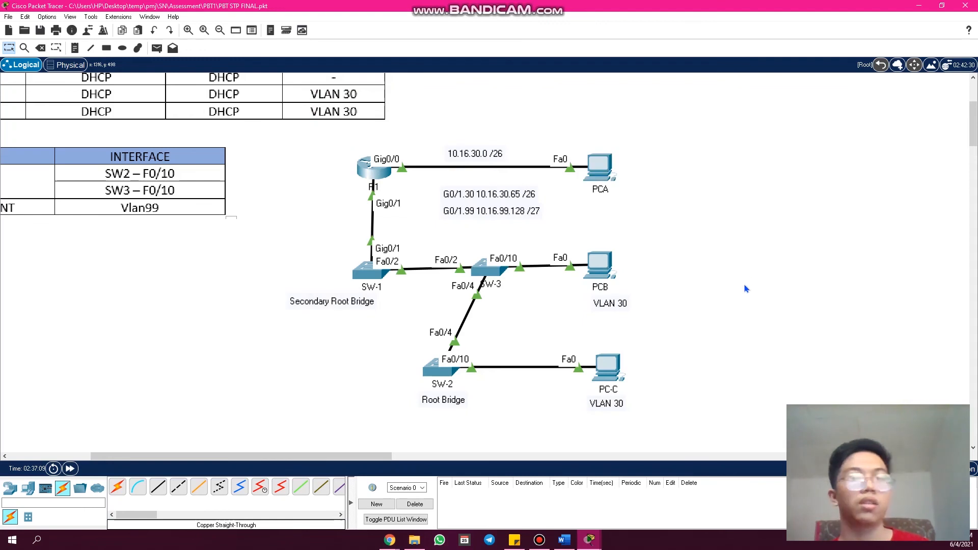